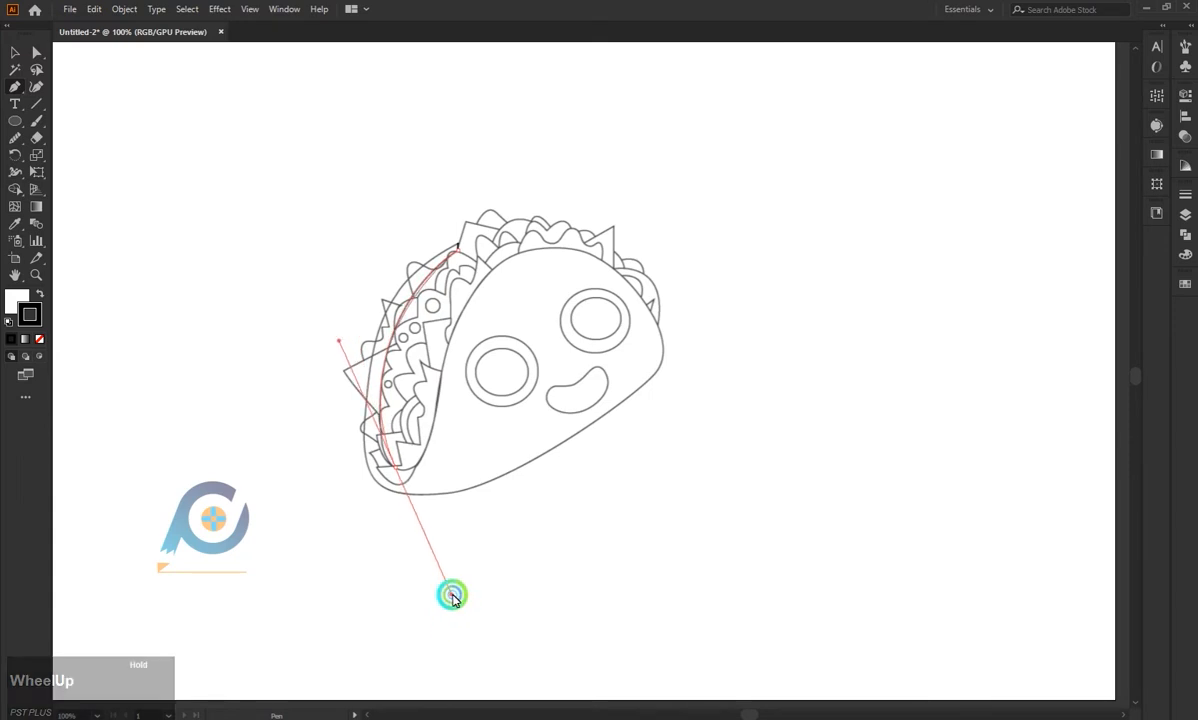
Undo the last Pen curve along the shell's inner back edge and set the path's fill to none.
key(ctrl+z)
click(11, 300)
click(39, 339)
Trace the taco shell with the Pen tool along the inner fold, front rim, lower edge and outer back edge.
drag(381, 464, 454, 292)
click(437, 401)
scroll(580, 275, up, 3)
scroll(530, 235, down, 2)
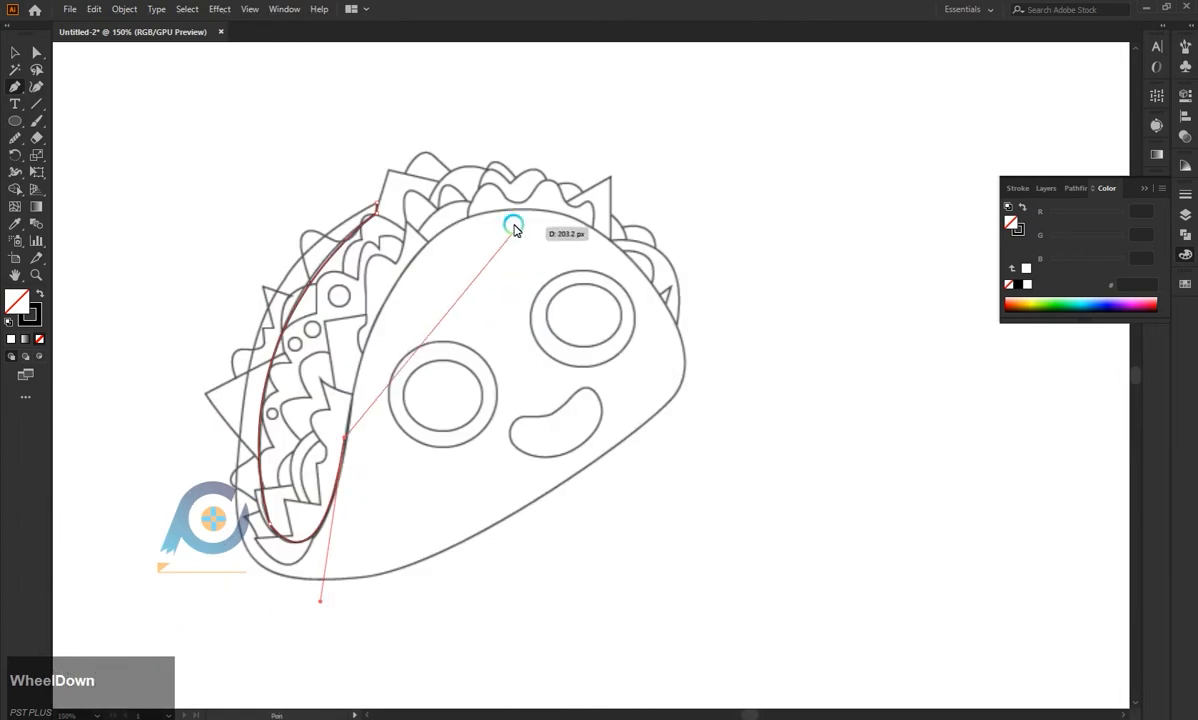
drag(507, 228, 648, 220)
key(z)
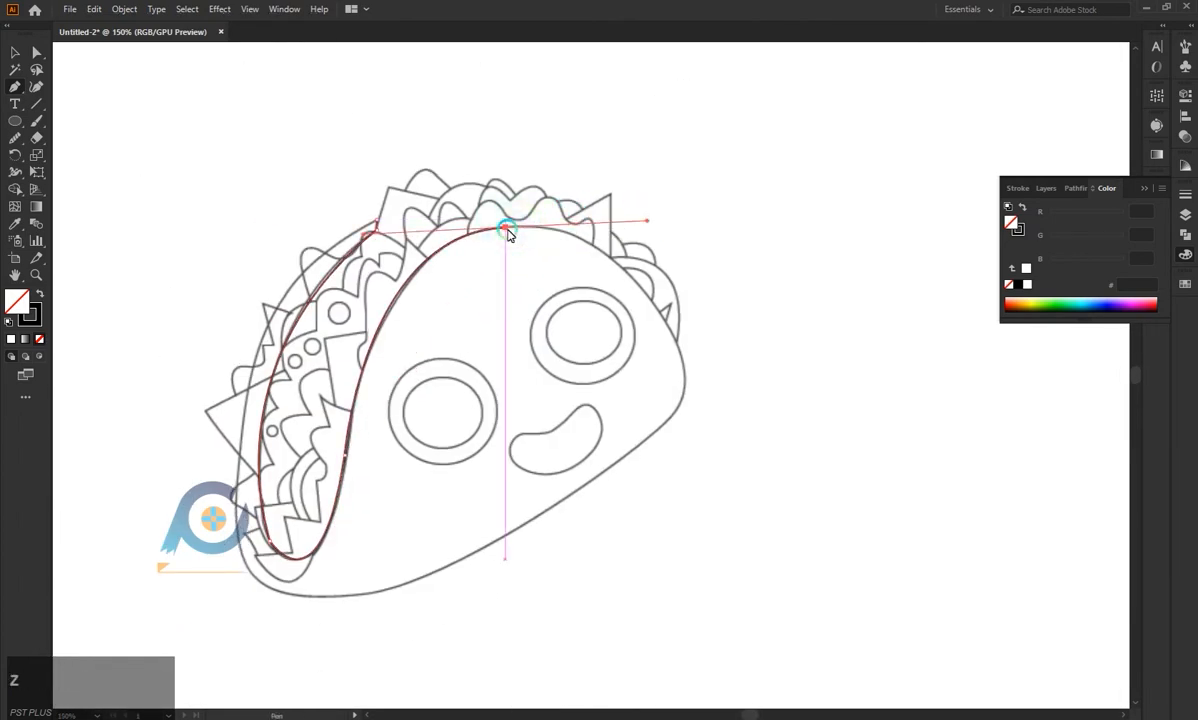
drag(660, 318, 652, 434)
drag(650, 436, 588, 478)
drag(347, 596, 232, 607)
drag(244, 511, 340, 200)
Reshape the curve of the shell outline's outer back edge with Direct Selection to follow the sketch.
click(36, 52)
click(289, 169)
drag(307, 259, 239, 318)
click(216, 238)
click(365, 199)
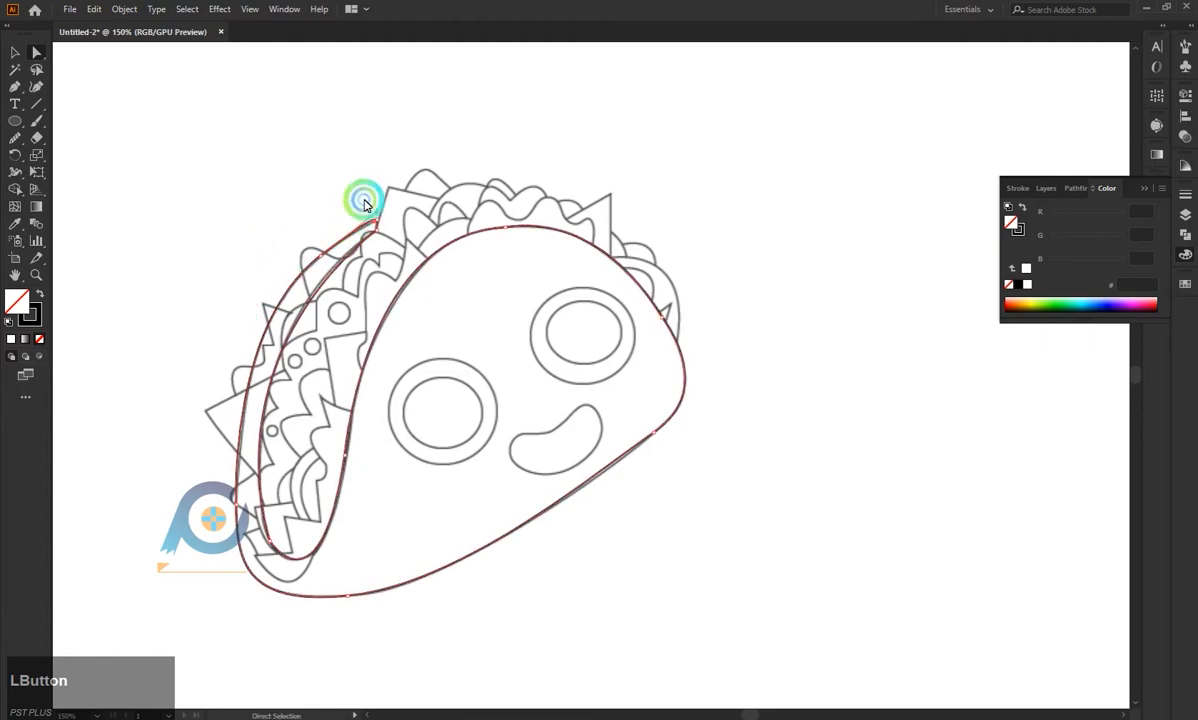
Refine the curve handle of the outer back edge near the shell's upper tip to match the sketch.
scroll(375, 225, up, 2)
drag(375, 225, 372, 236)
key(ctrl+z)
scroll(316, 202, down, 1)
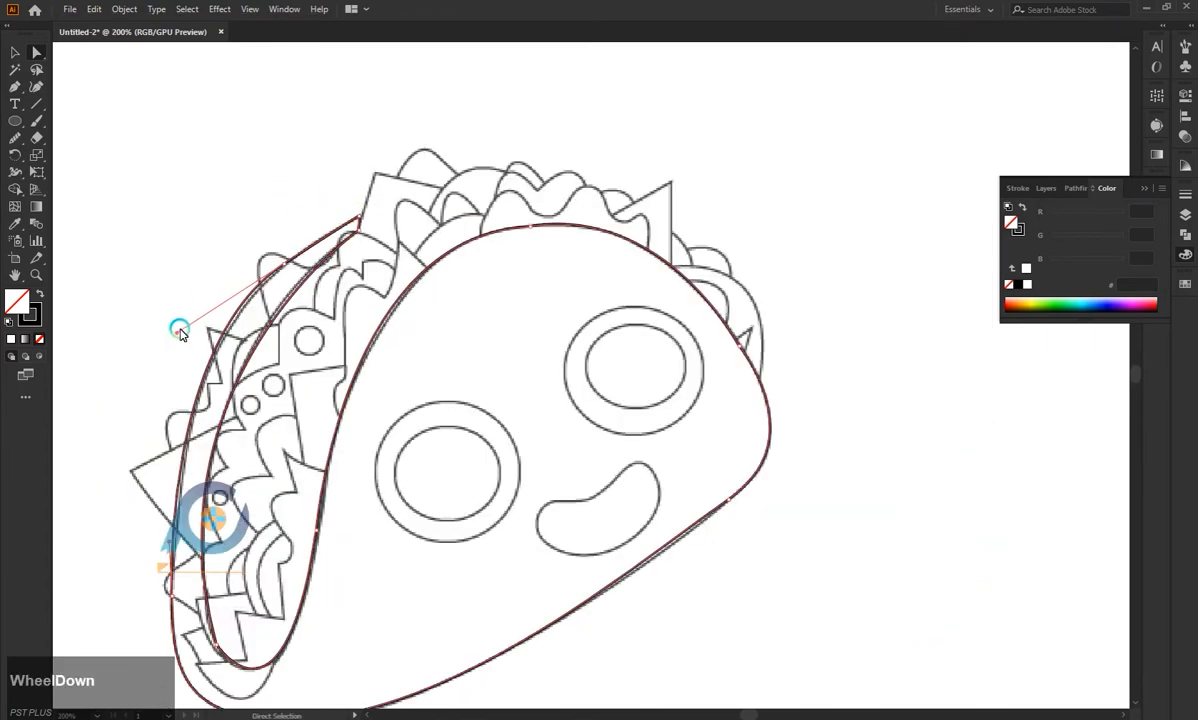
drag(179, 331, 183, 347)
scroll(209, 294, down, 2)
scroll(230, 360, up, 2)
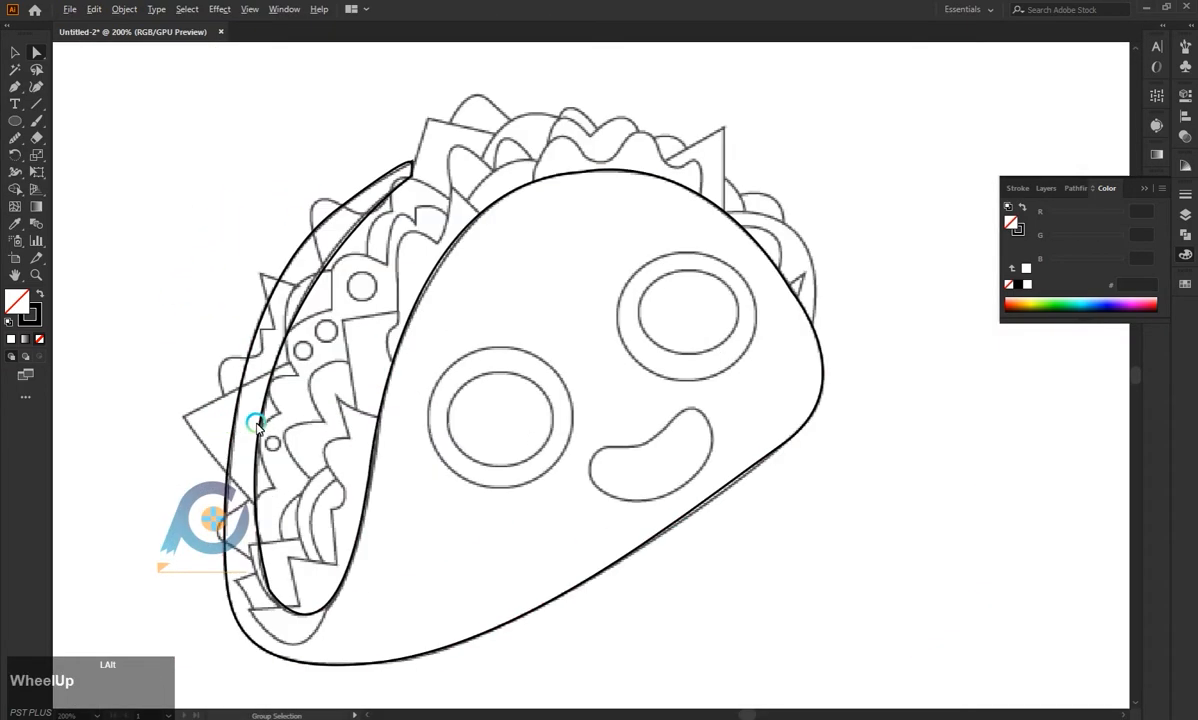
scroll(249, 420, down, 2)
scroll(303, 452, up, 1)
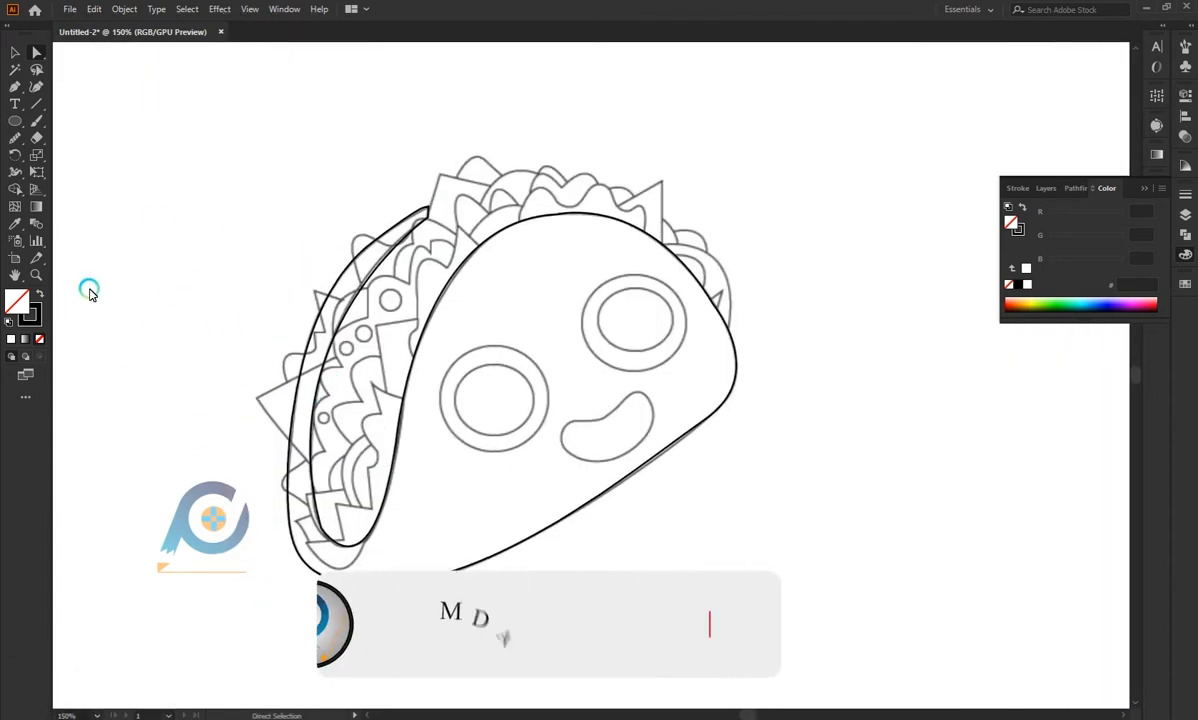
Trace the first rounded bump and the pointed zigzag of the lettuce behind the shell's back edge with the Pen tool.
click(15, 86)
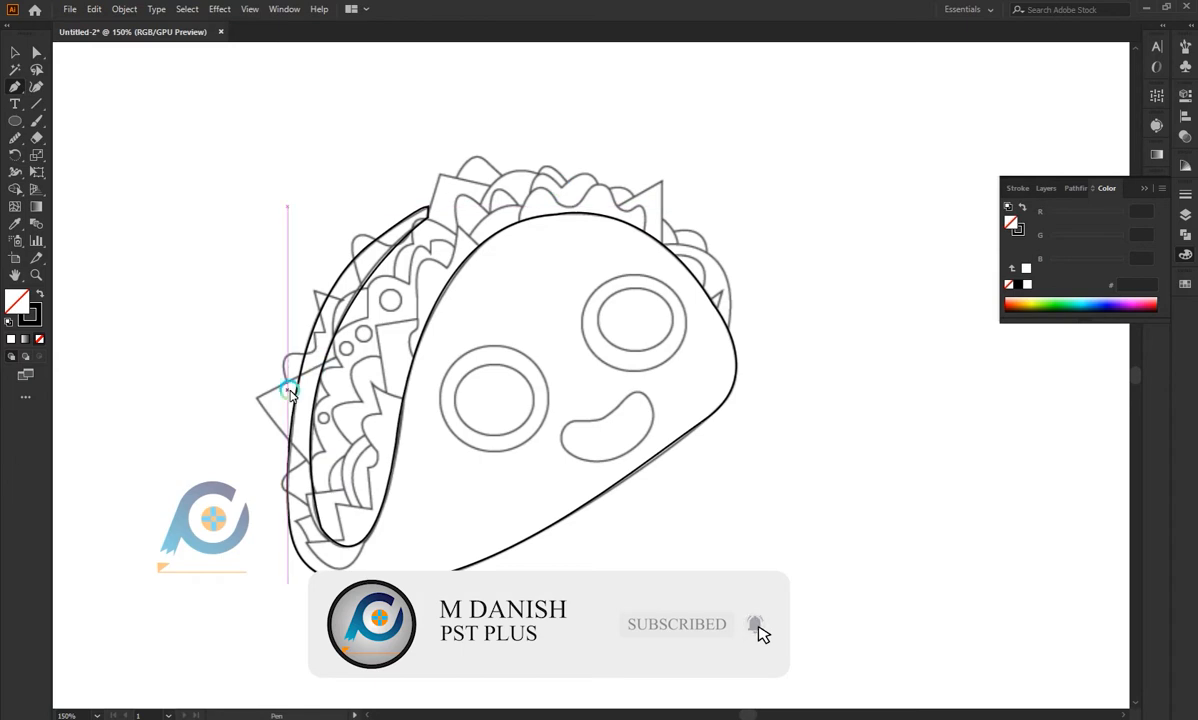
scroll(290, 395, up, 1)
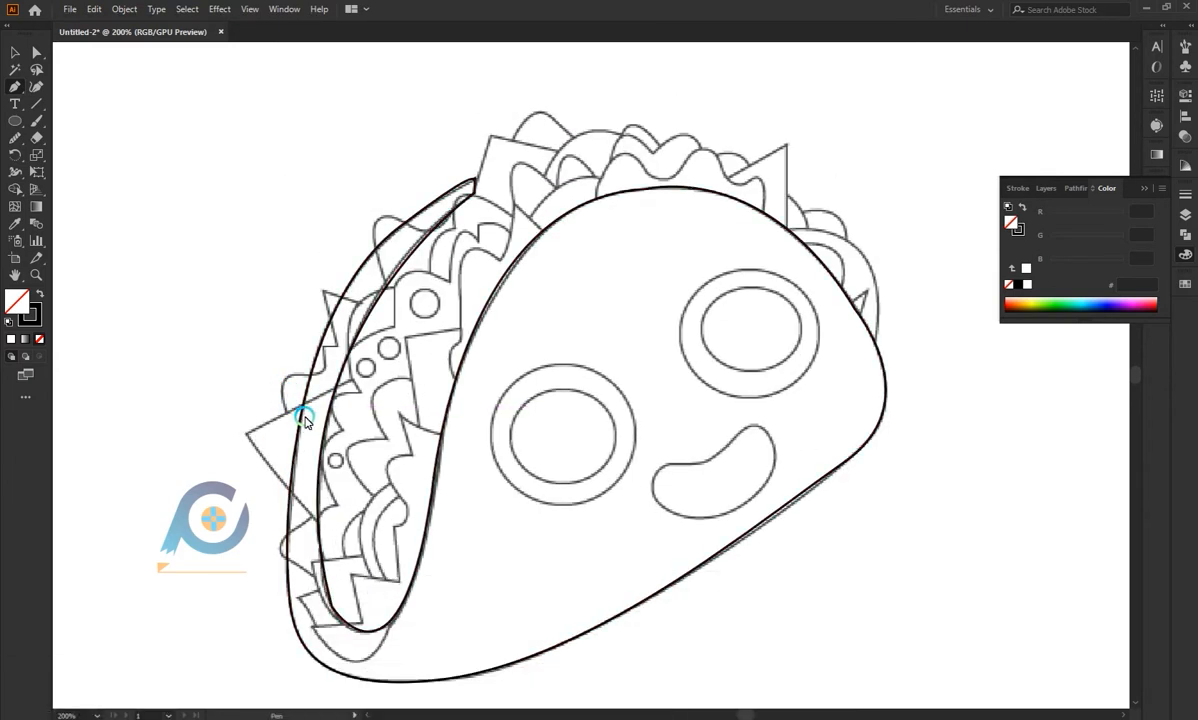
click(288, 420)
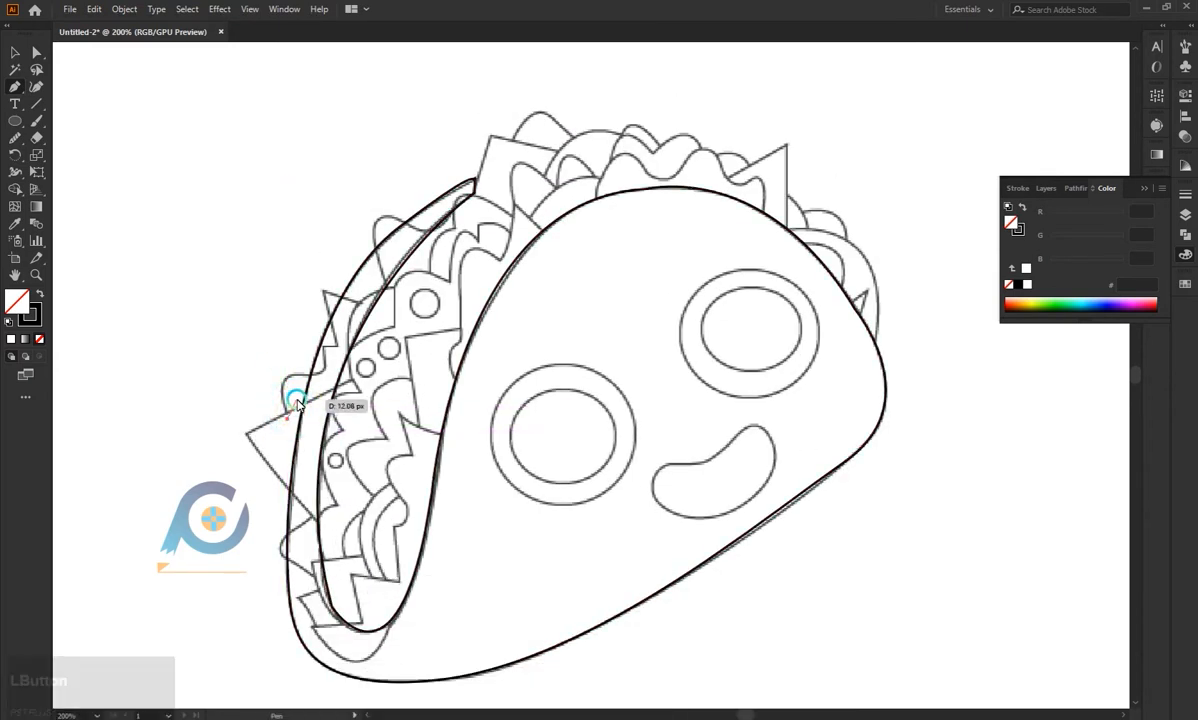
drag(316, 374, 370, 378)
click(318, 373)
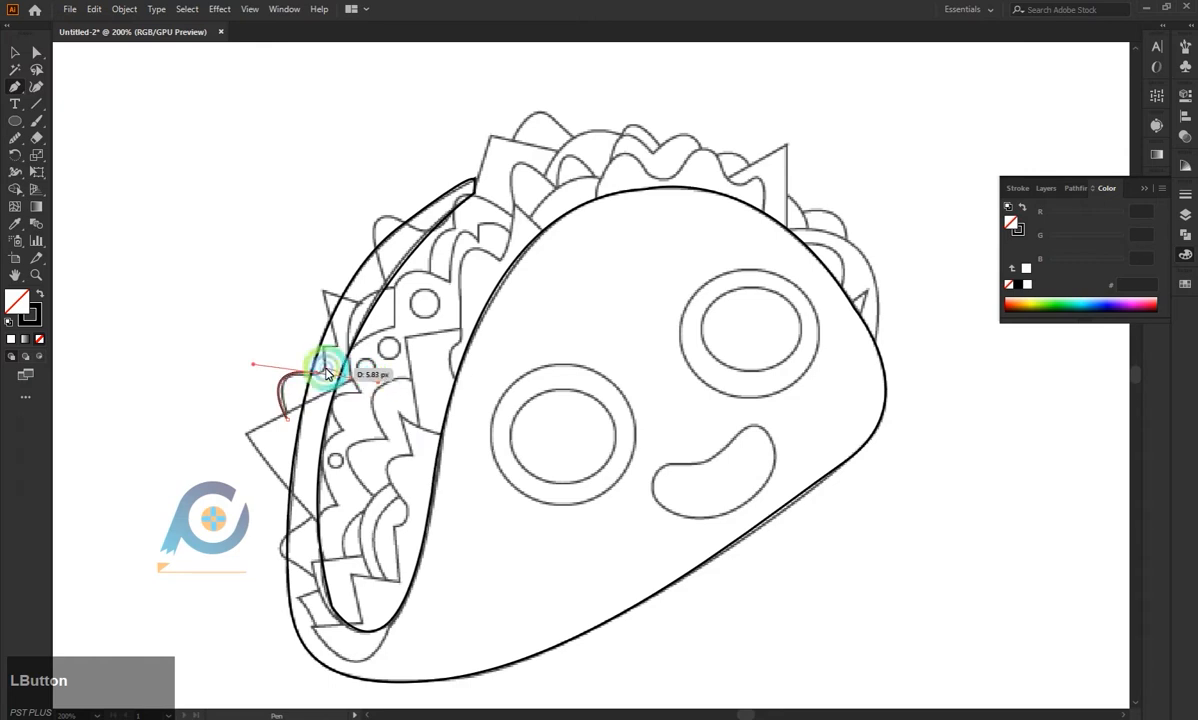
drag(321, 343, 309, 312)
click(322, 343)
click(338, 347)
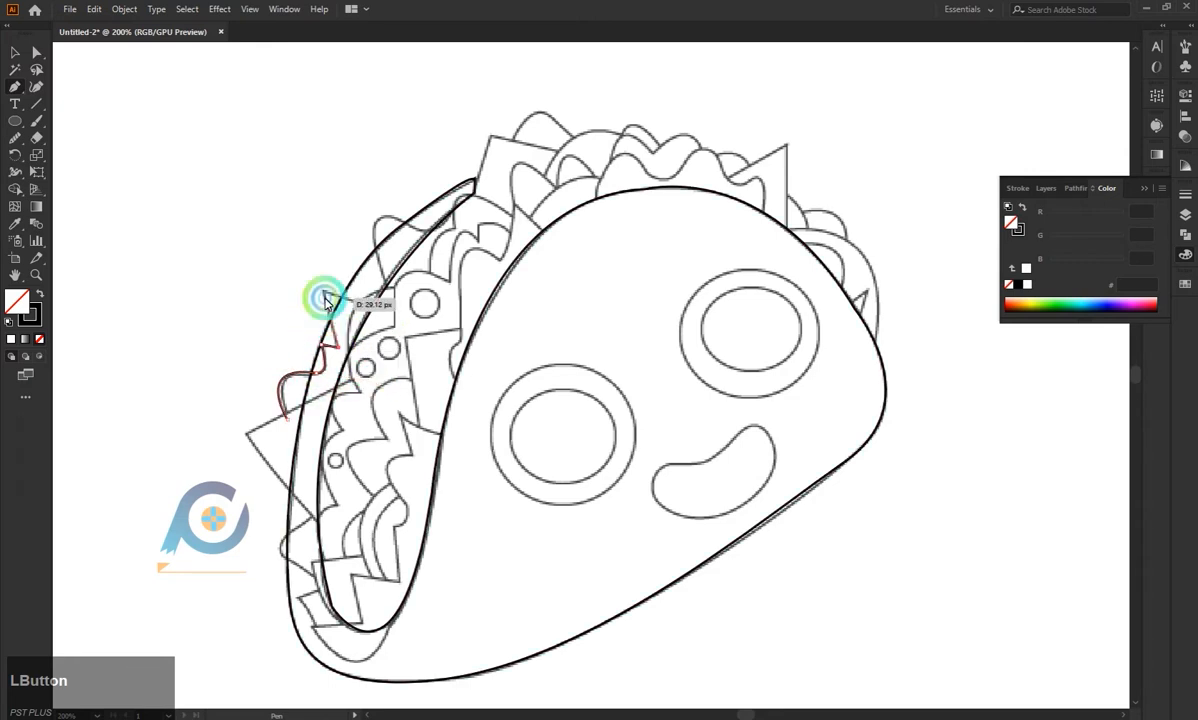
click(324, 291)
click(359, 302)
Continue the lettuce path over the upper rounded lobe to the shell's tip and end it there.
drag(398, 280, 352, 176)
click(375, 242)
drag(418, 229, 473, 261)
click(418, 230)
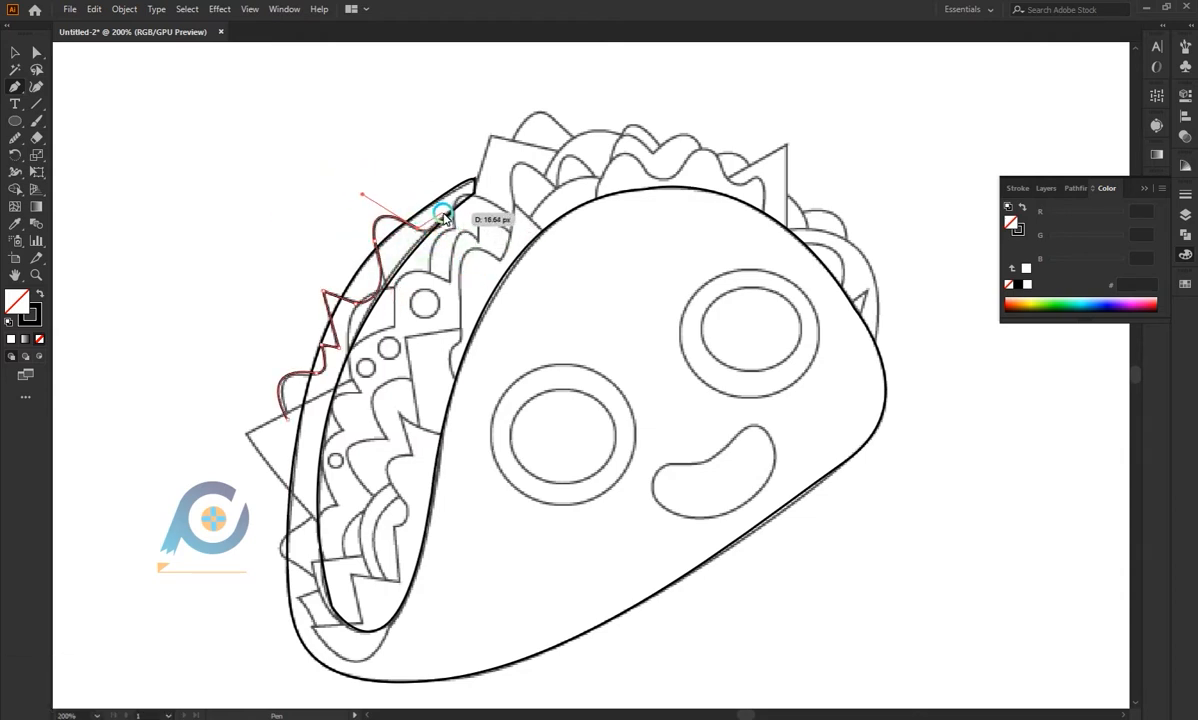
mouse_move(445, 215)
mouse_down()
mouse_move(448, 194)
mouse_move(445, 218)
mouse_move(490, 208)
mouse_up()
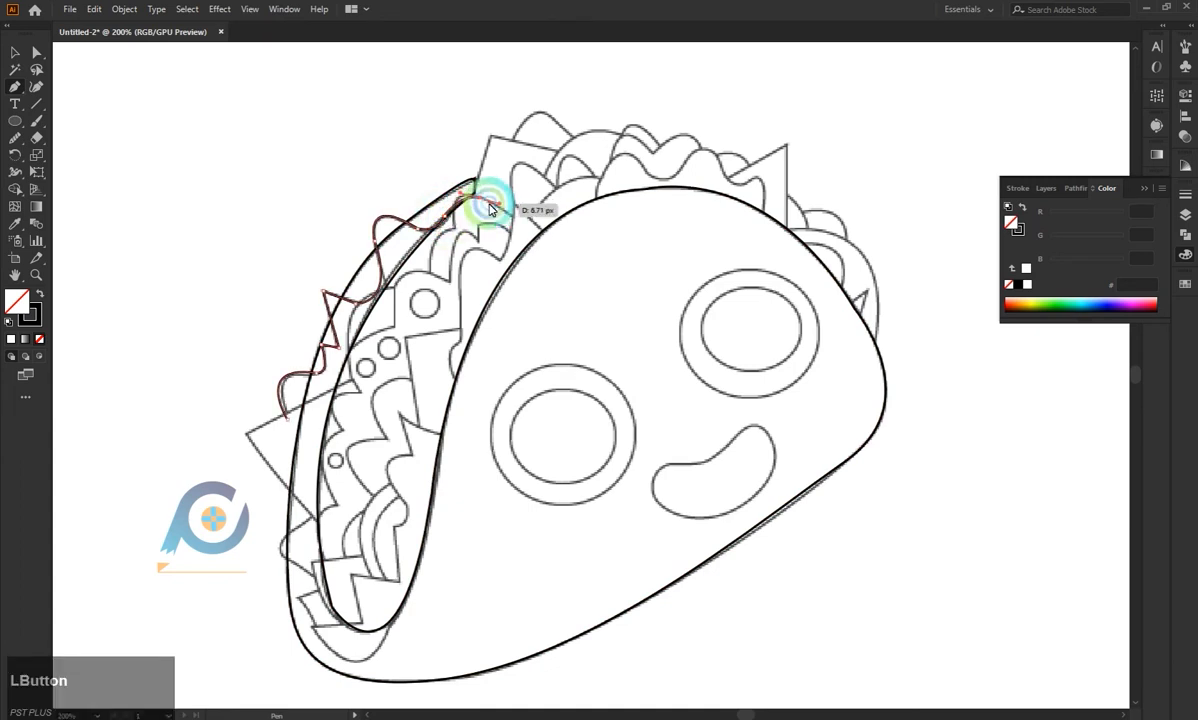
key(Escape)
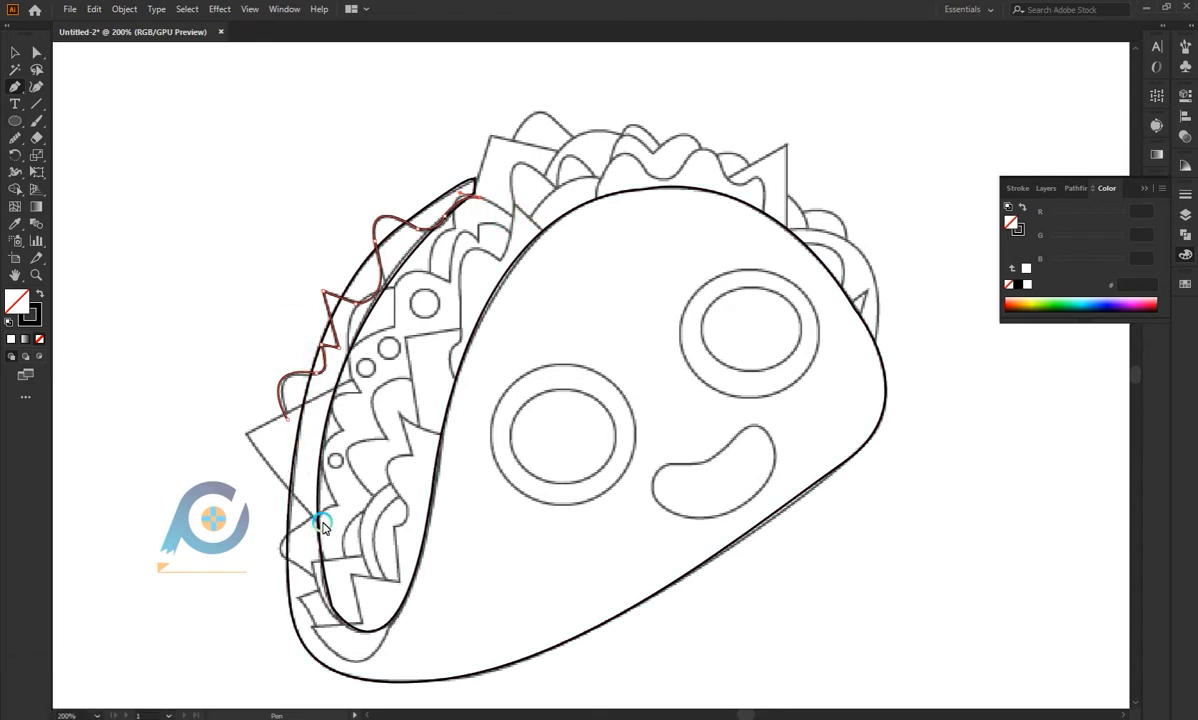
Trace the triangular chip sticking out behind the shell's back edge as an open path with one outer corner.
drag(320, 512, 277, 465)
click(248, 433)
click(353, 380)
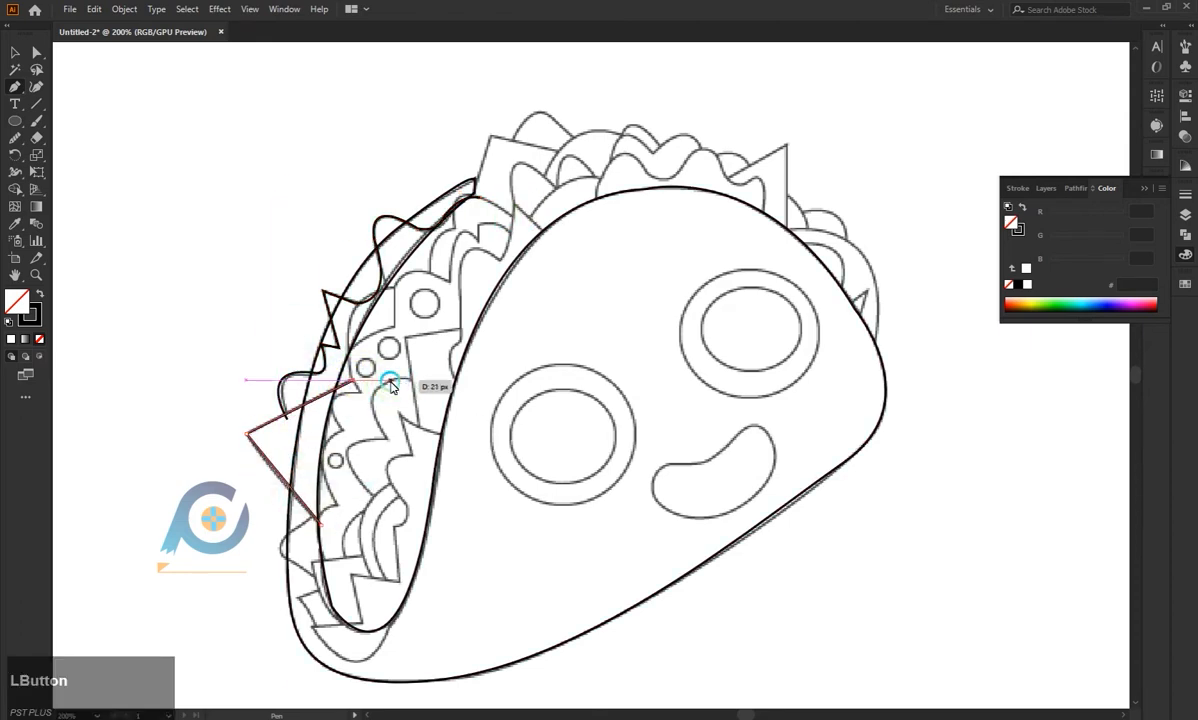
key(Escape)
Trace the curved edge of the filling piece inside the back fold, just above the triangular chip.
scroll(355, 503, down, 2)
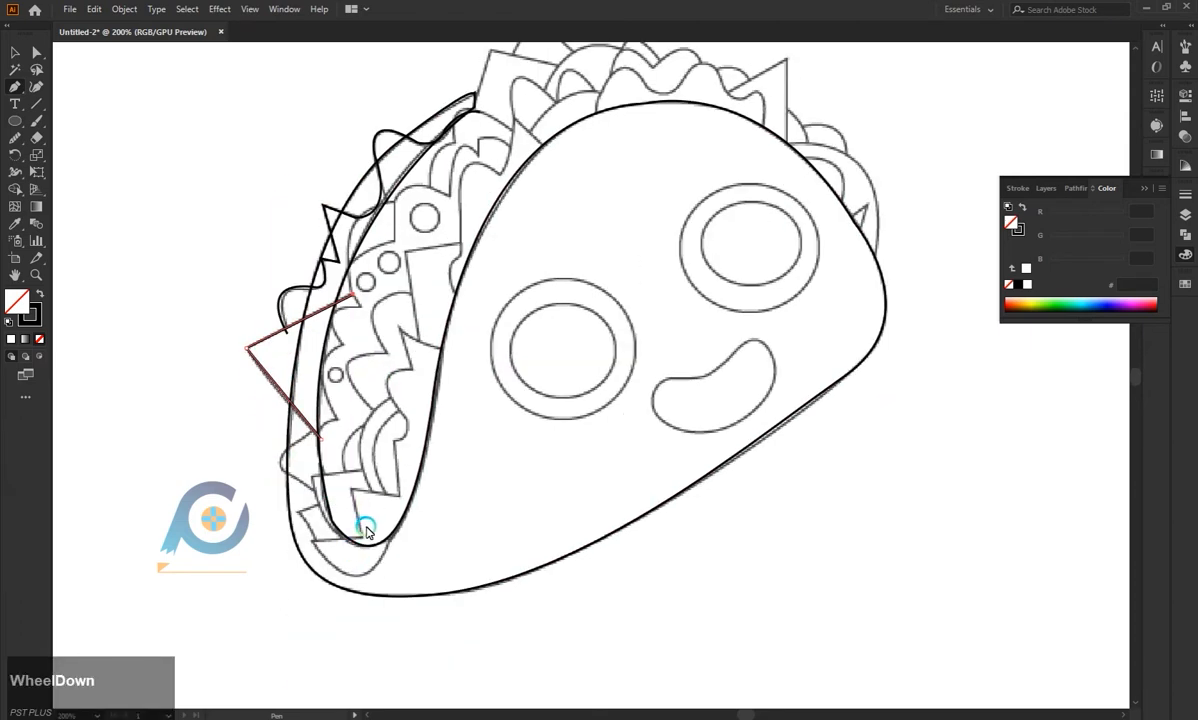
scroll(380, 435, up, 3)
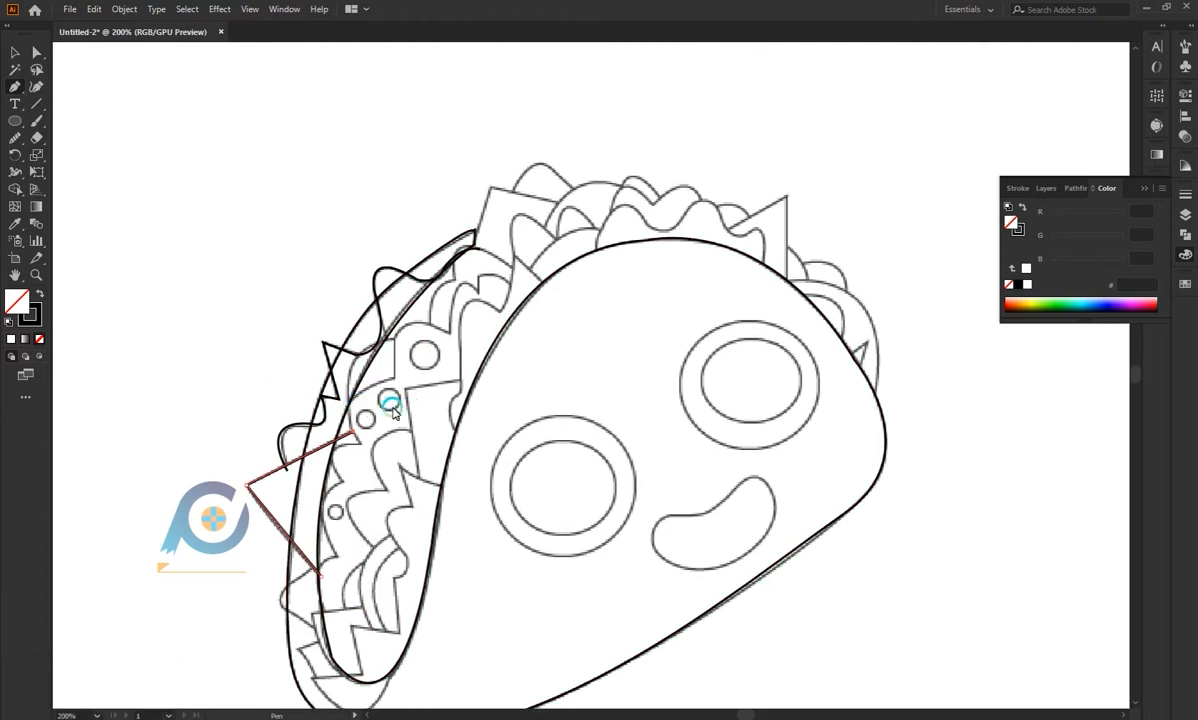
click(352, 410)
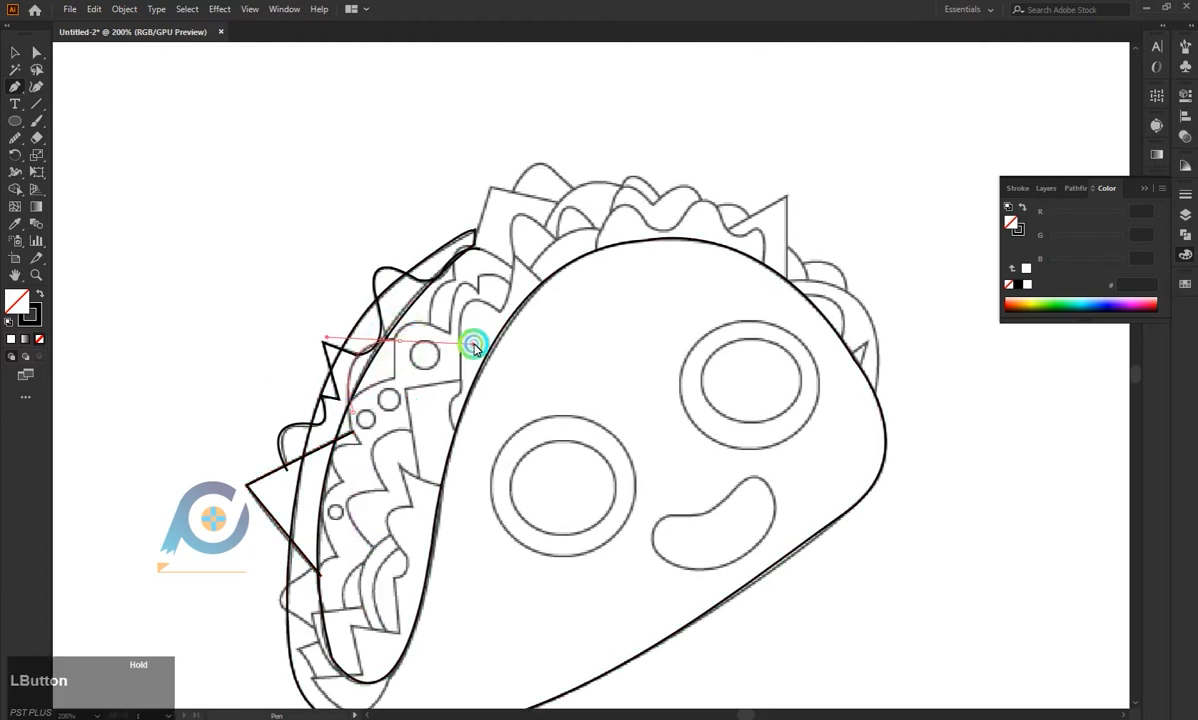
drag(473, 345, 420, 340)
key(Escape)
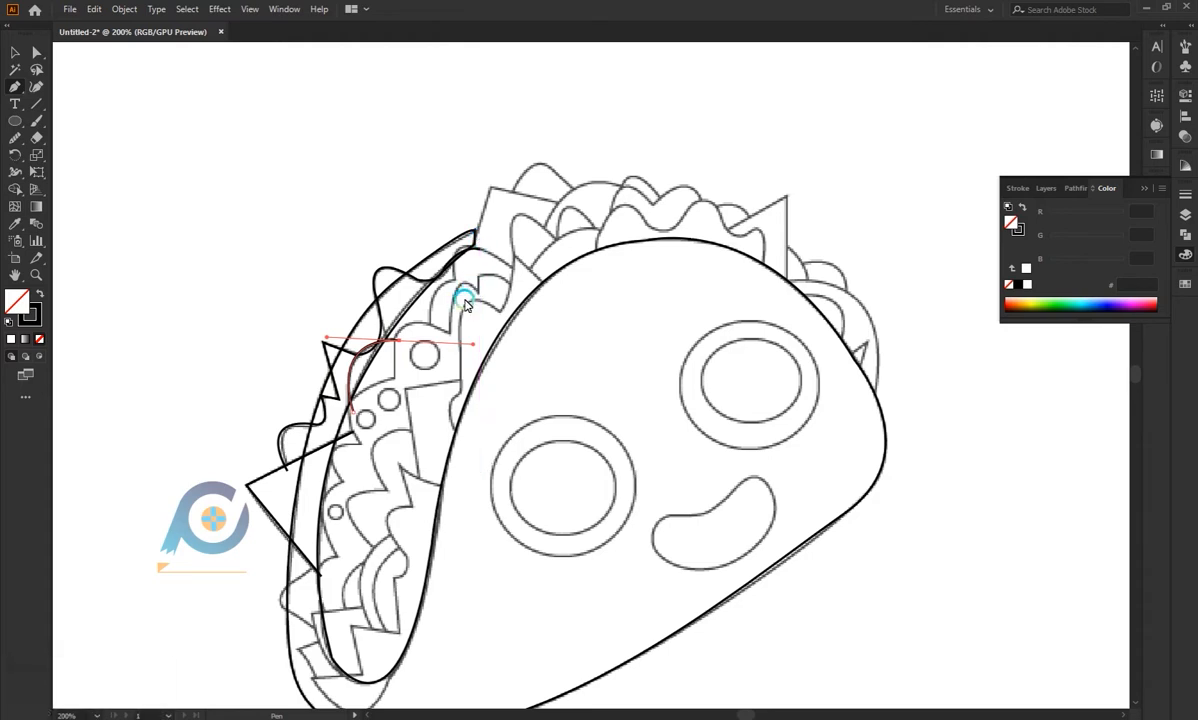
Trace the angular chip beside the shell's tip and the rounded lettuce bumps along the top as separate open paths.
drag(490, 188, 626, 261)
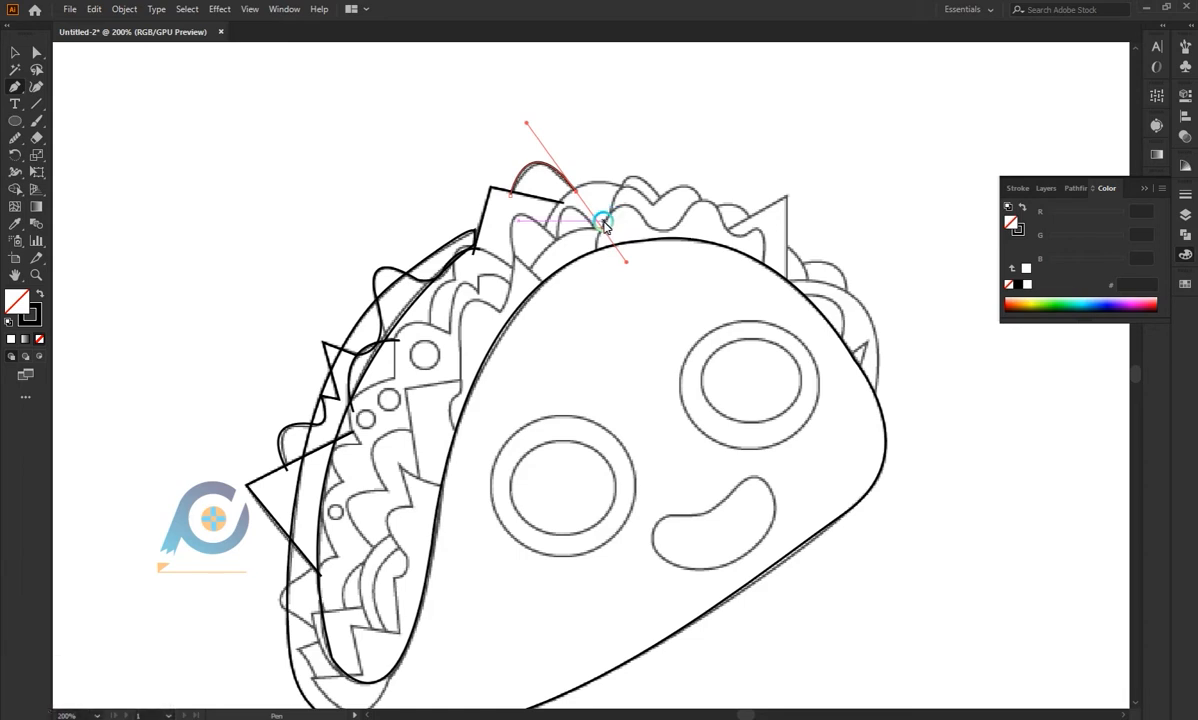
drag(543, 232, 683, 228)
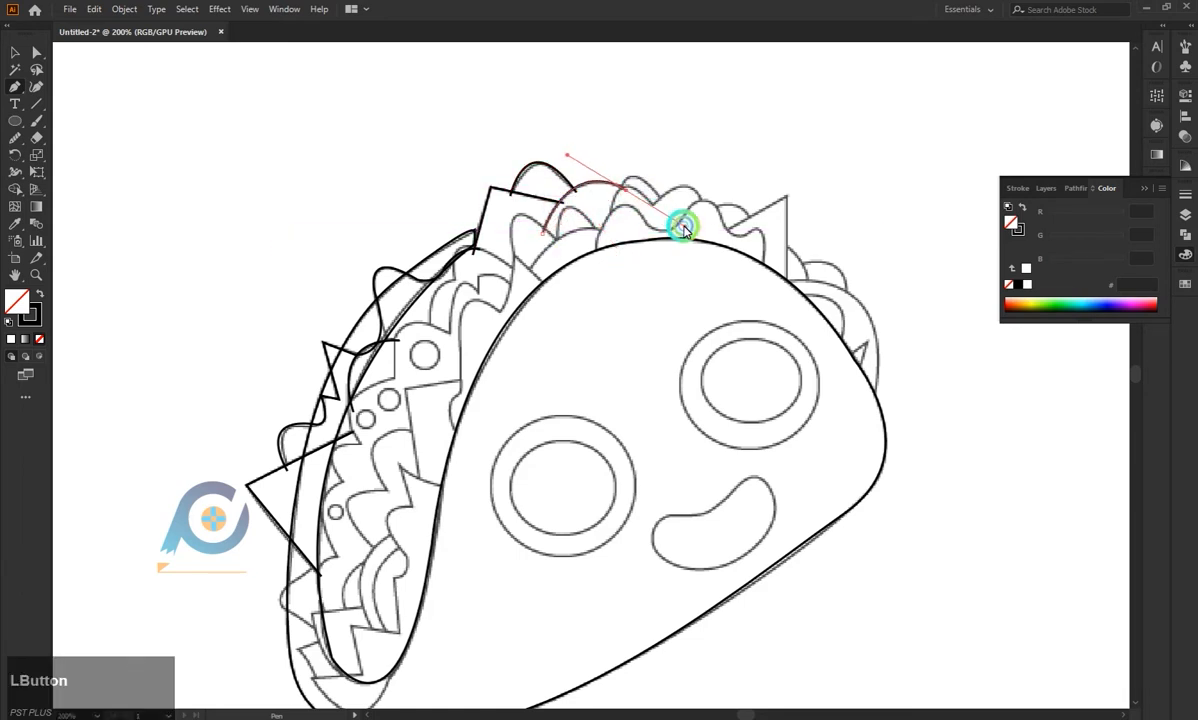
key(Escape)
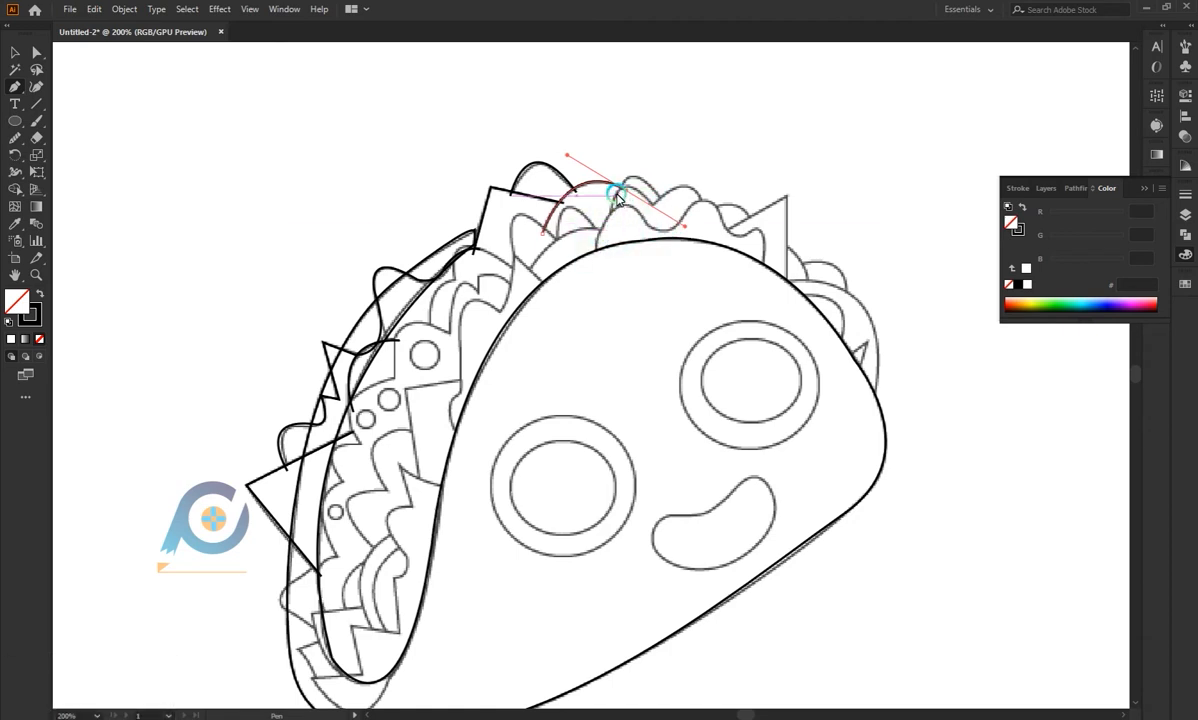
drag(620, 197, 663, 218)
key(Escape)
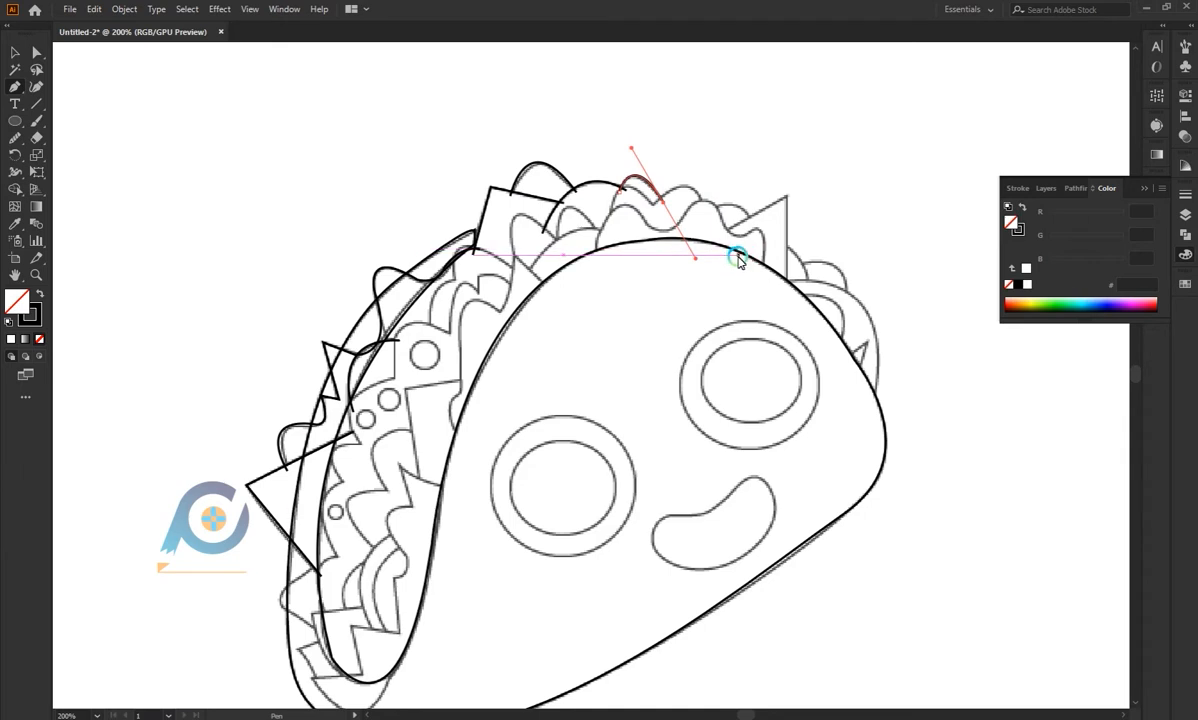
Trace the pointed chip above the front rim's right side and the short lettuce curves on either side of it.
click(752, 230)
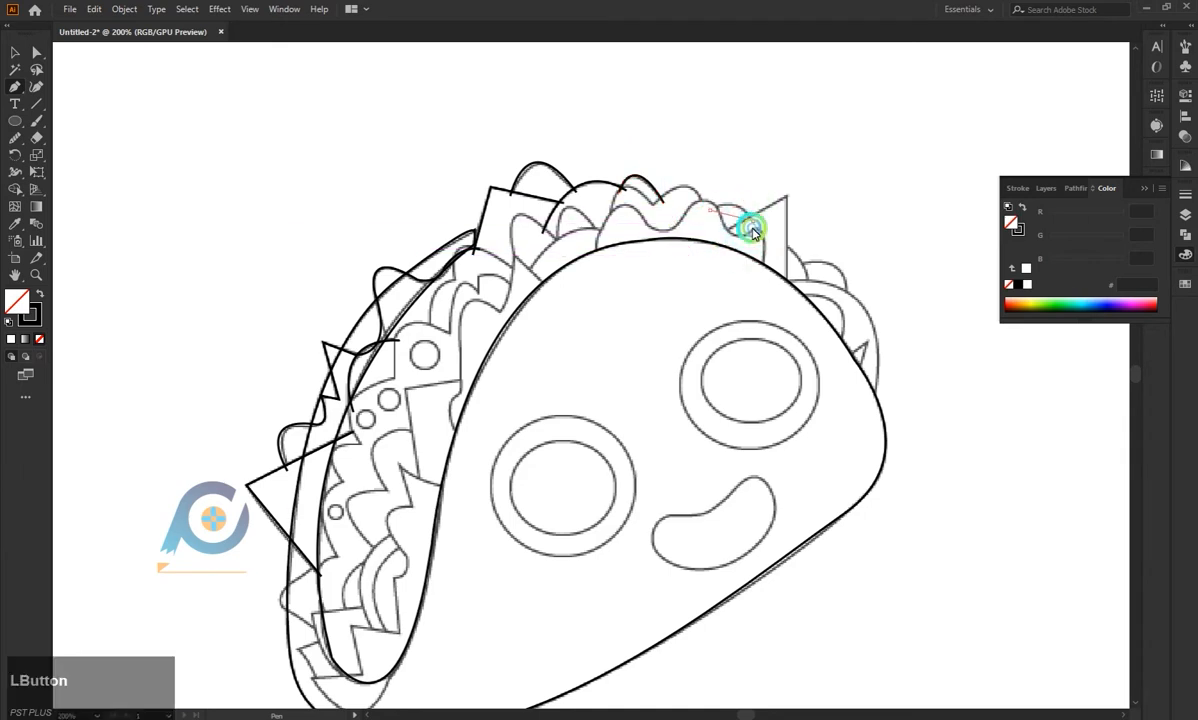
mouse_move(784, 197)
mouse_down()
mouse_move(786, 290)
mouse_move(810, 322)
mouse_up()
key(Escape)
click(781, 249)
key(Escape)
Trace the rounded lettuce bump and the large outer filling arc at the shell's right end.
click(801, 269)
drag(801, 269, 848, 348)
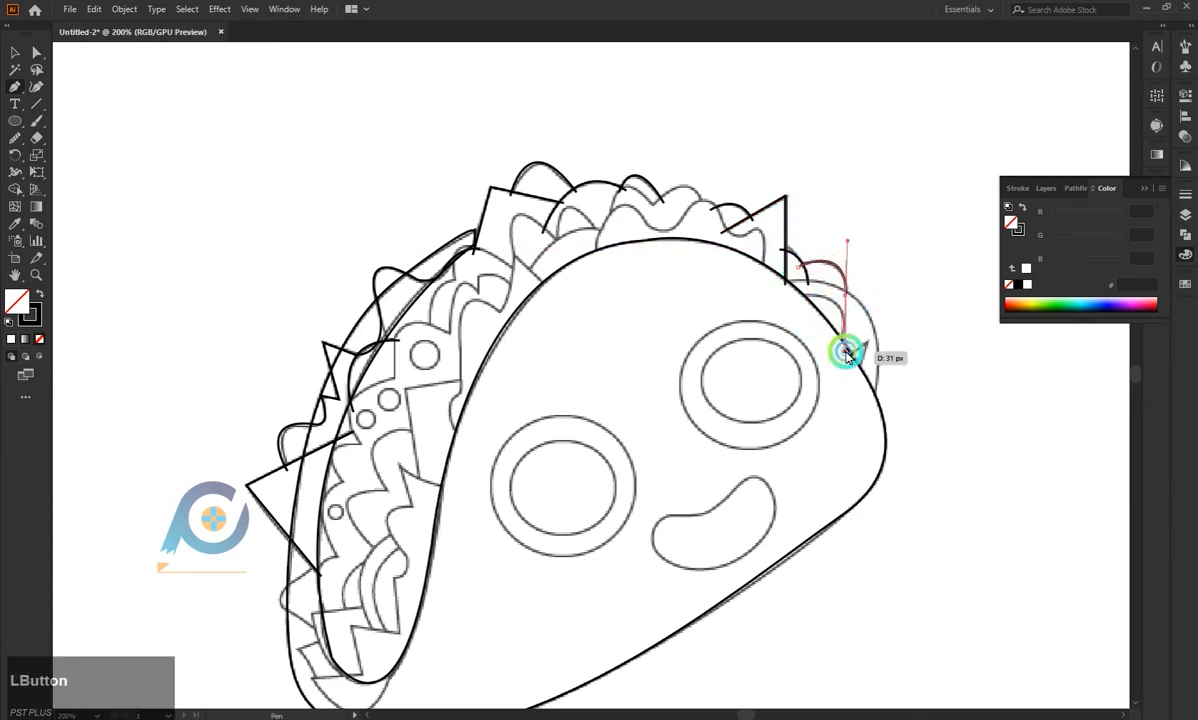
key(Escape)
drag(780, 285, 866, 398)
mouse_move(877, 344)
mouse_down()
mouse_move(884, 427)
mouse_move(862, 423)
mouse_up()
click(877, 345)
key(Escape)
Trace the inner filling curve and the small pointed piece inside the large arc at the shell's right end.
drag(796, 292, 840, 352)
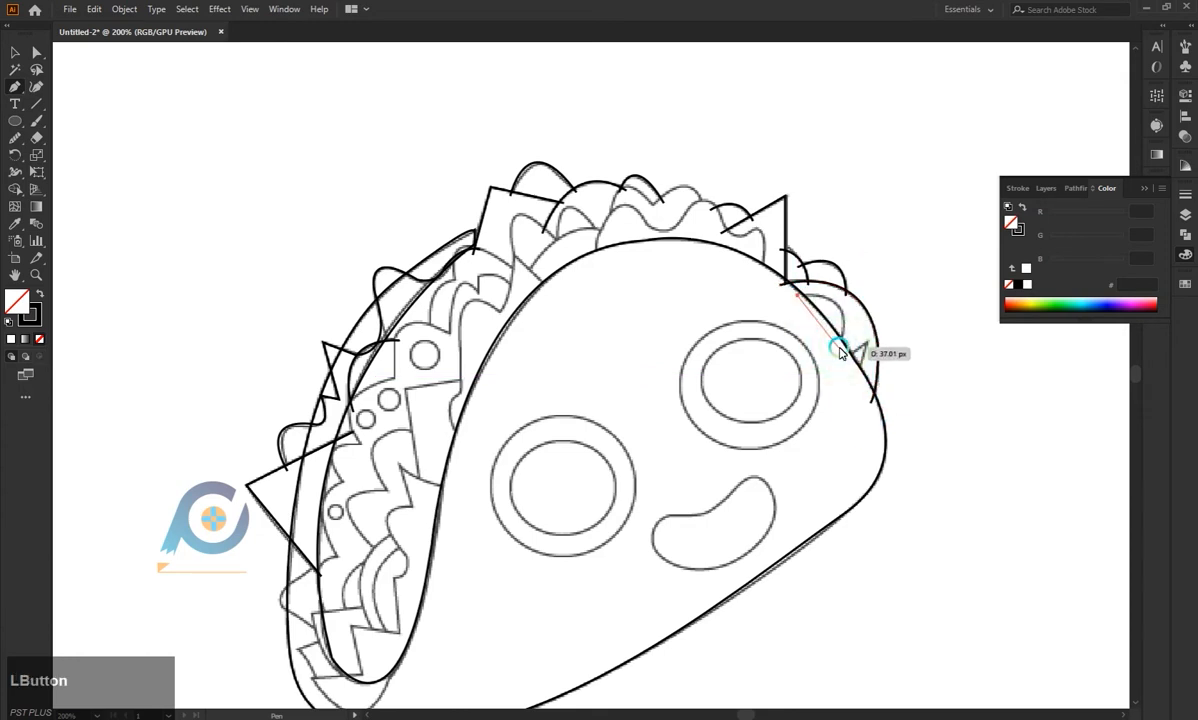
drag(816, 412, 816, 414)
key(Escape)
click(846, 359)
click(869, 342)
click(858, 375)
key(Escape)
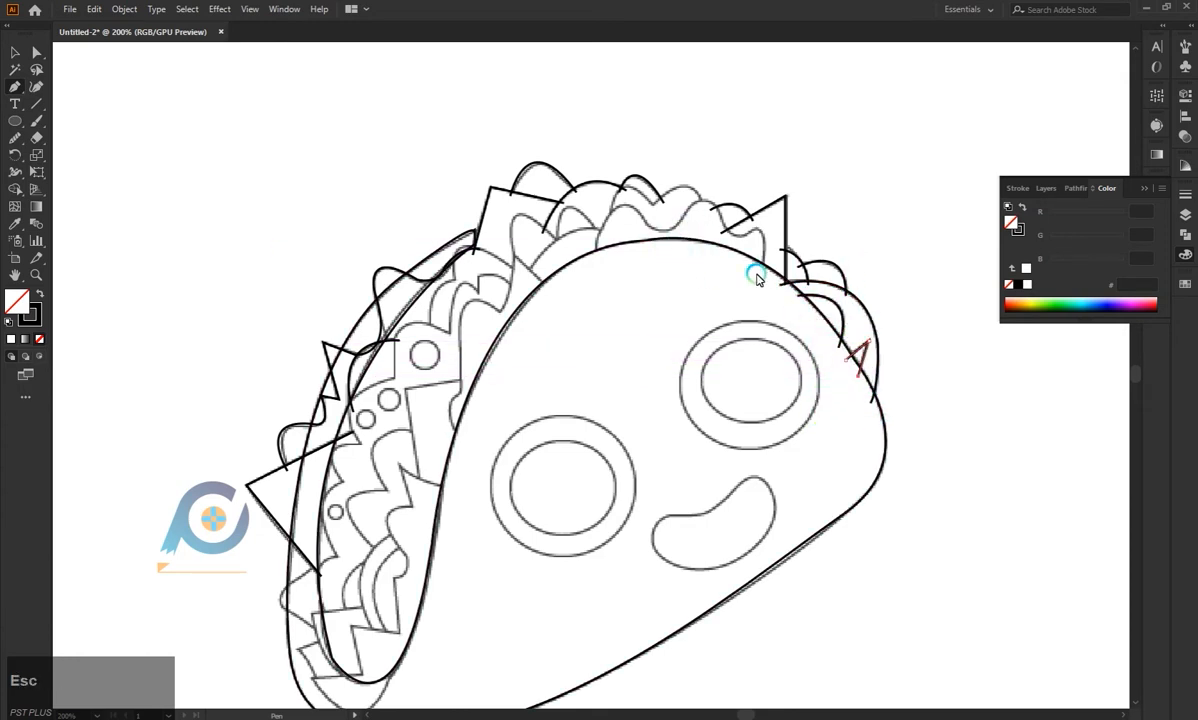
Trace the wavy lettuce edge along the top of the front rim and even out its curve with the Smooth tool.
drag(761, 274, 713, 205)
drag(663, 251, 632, 180)
click(642, 213)
drag(599, 238, 605, 274)
click(599, 238)
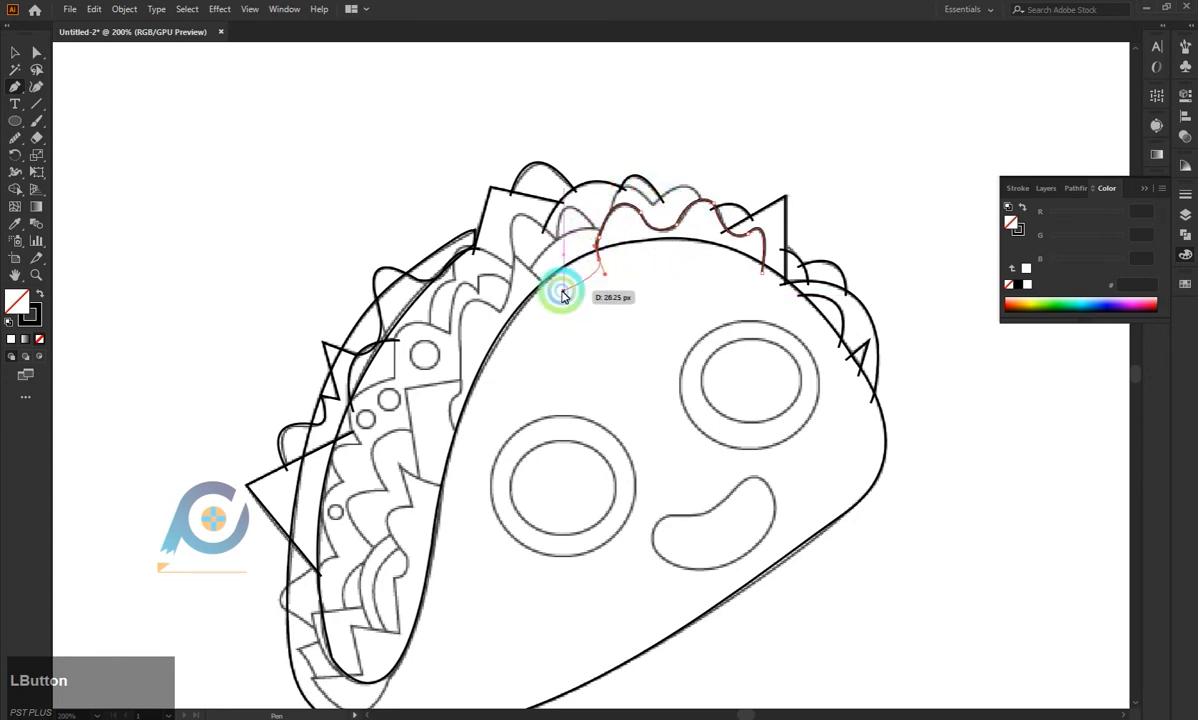
key(Escape)
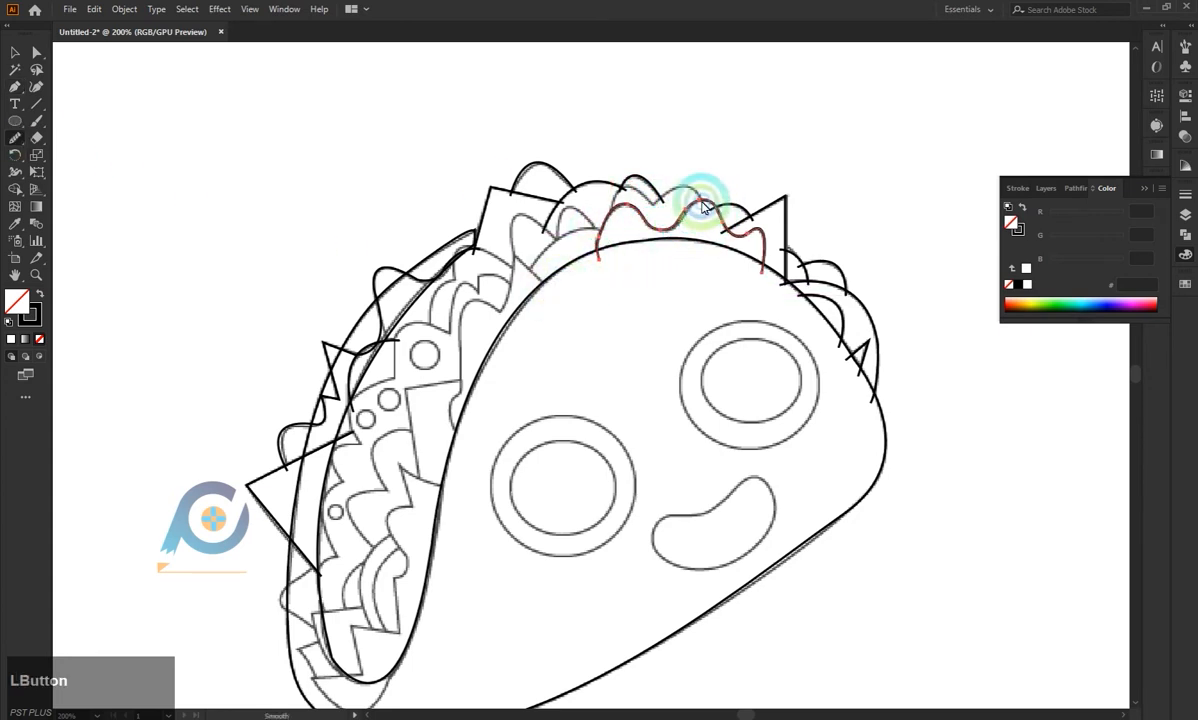
drag(743, 241, 677, 246)
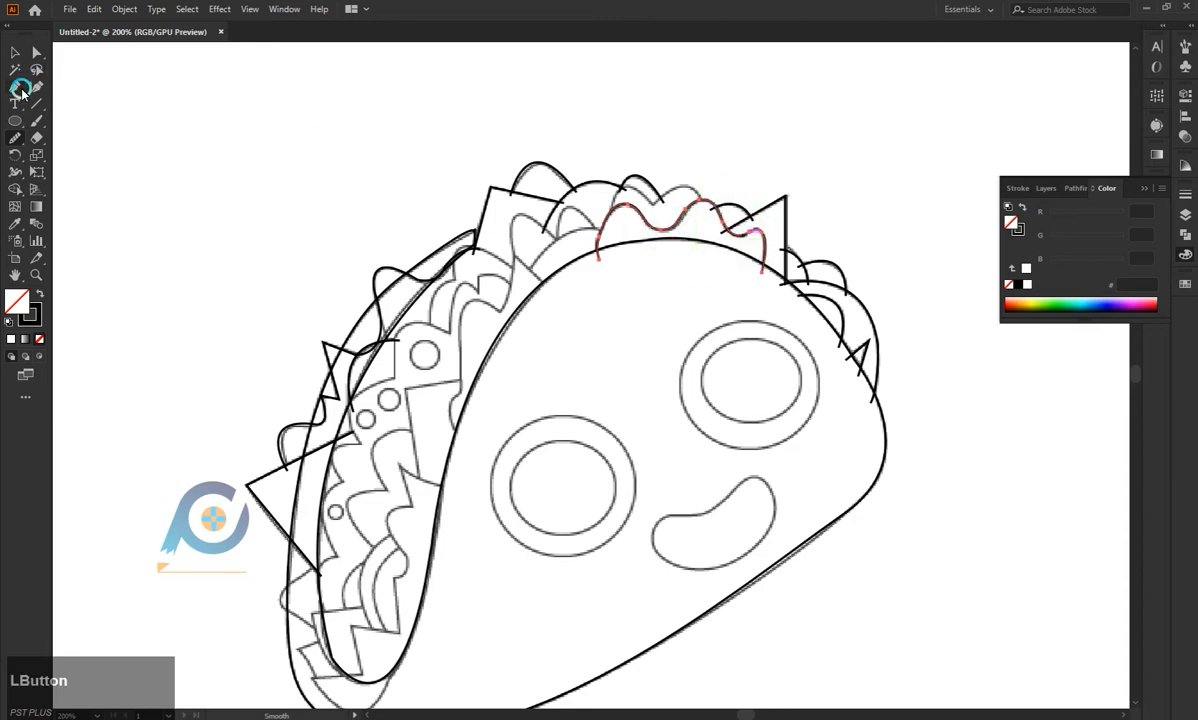
Trace the rounded filling arc left of the wavy lettuce and the filling edge running down beside the front rim.
mouse_move(528, 274)
mouse_down()
mouse_move(545, 262)
mouse_move(682, 259)
mouse_move(669, 258)
mouse_up()
key(Escape)
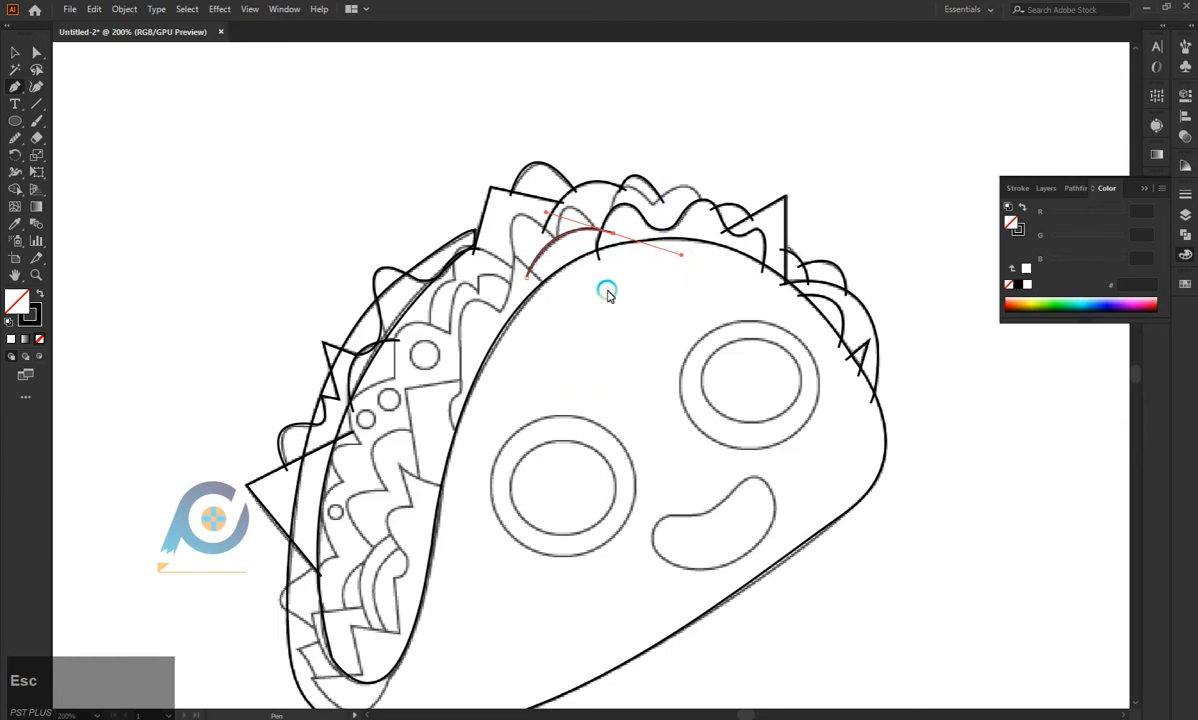
drag(510, 262, 460, 374)
drag(470, 330, 477, 449)
click(460, 380)
key(Escape)
Trace the angular filling piece against the front rim's inner edge as an open path with a square corner.
click(465, 381)
click(403, 390)
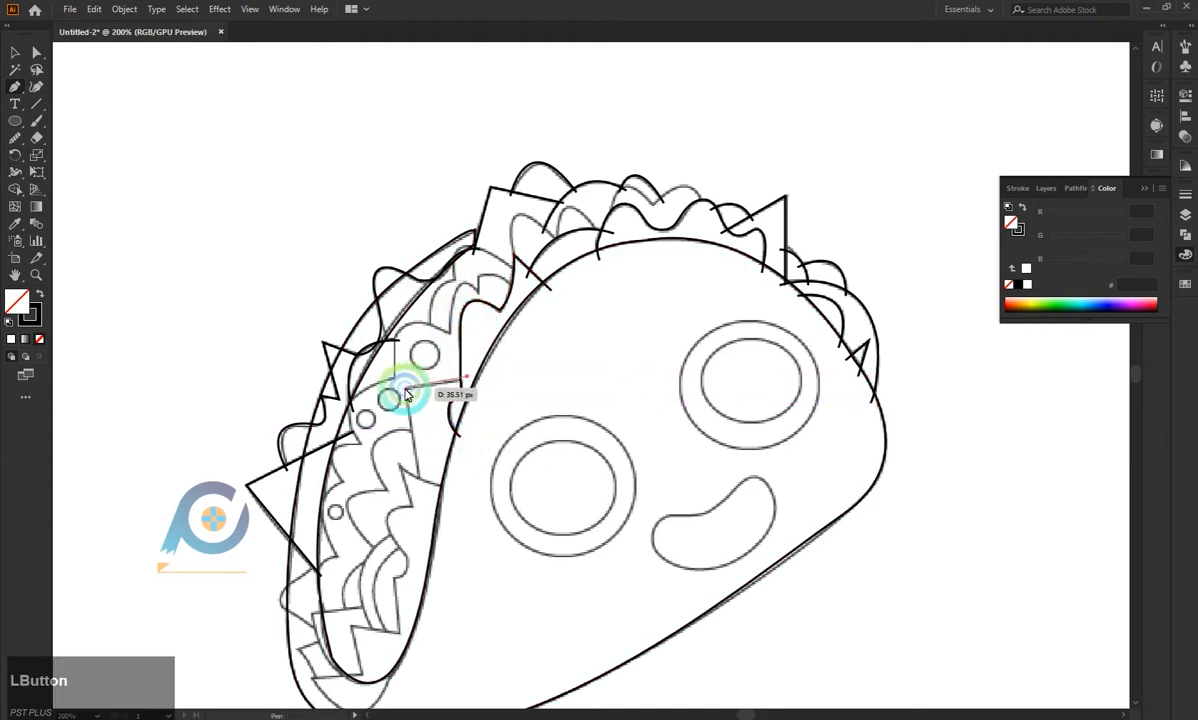
drag(418, 484, 421, 492)
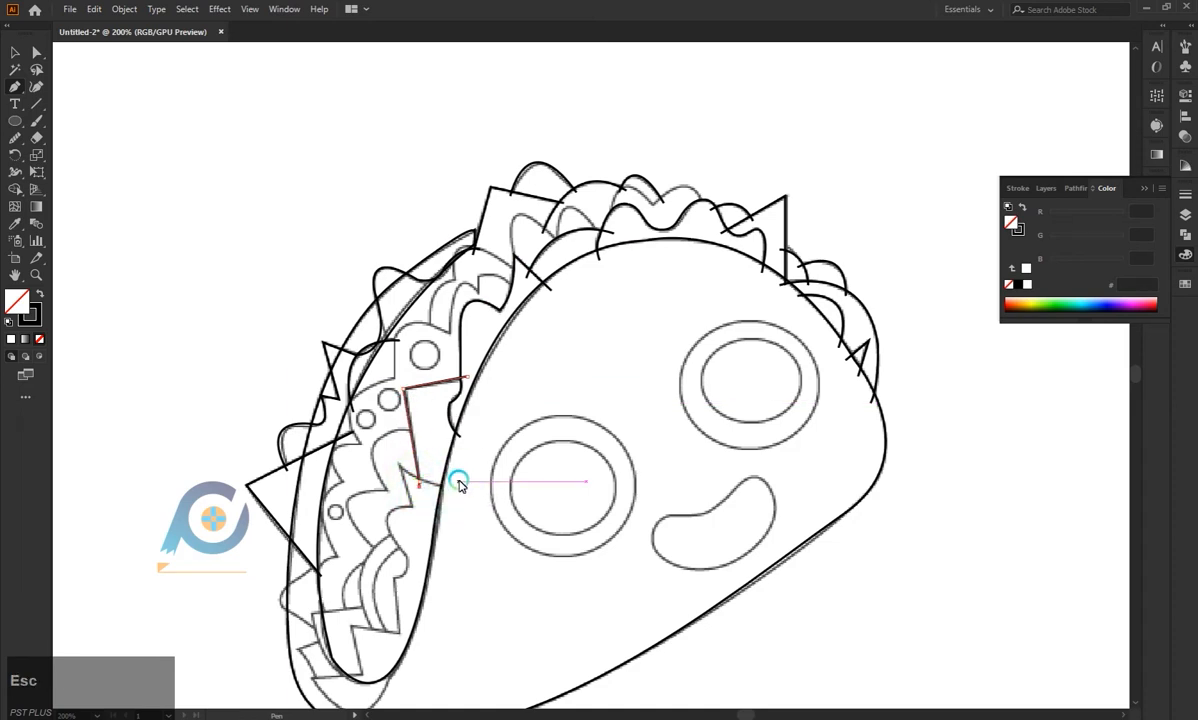
Trace the zigzag and wavy filling edge from the shell's lower end up beside the front rim as one open path.
scroll(465, 538, down, 1)
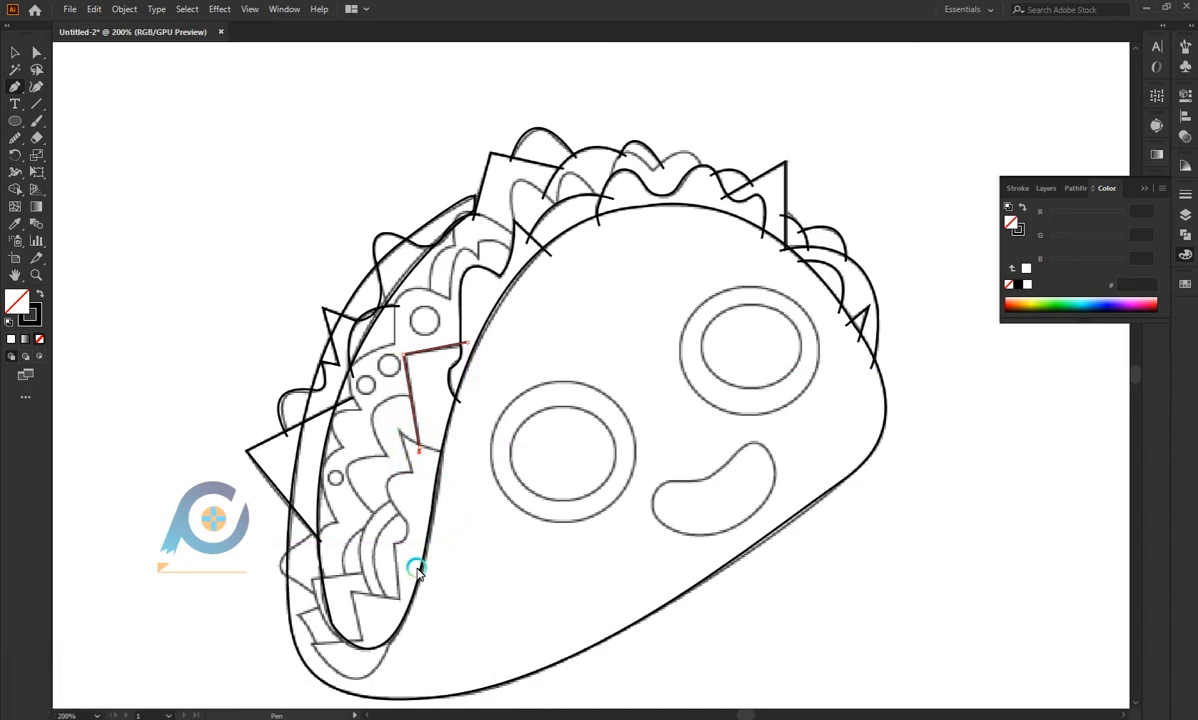
drag(355, 668, 355, 433)
click(387, 489)
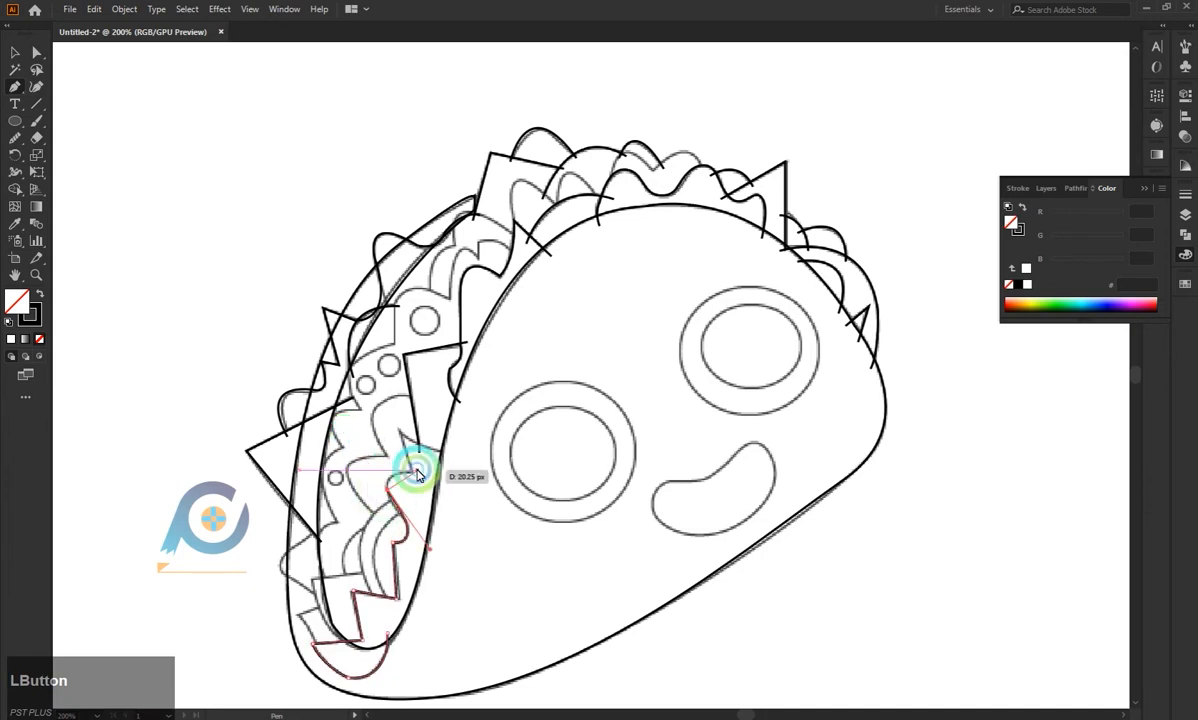
drag(413, 470, 492, 457)
click(412, 470)
click(400, 429)
key(Escape)
Try to even out the wavy part of the traced filling edge with the Smooth tool.
click(15, 138)
drag(378, 491, 408, 555)
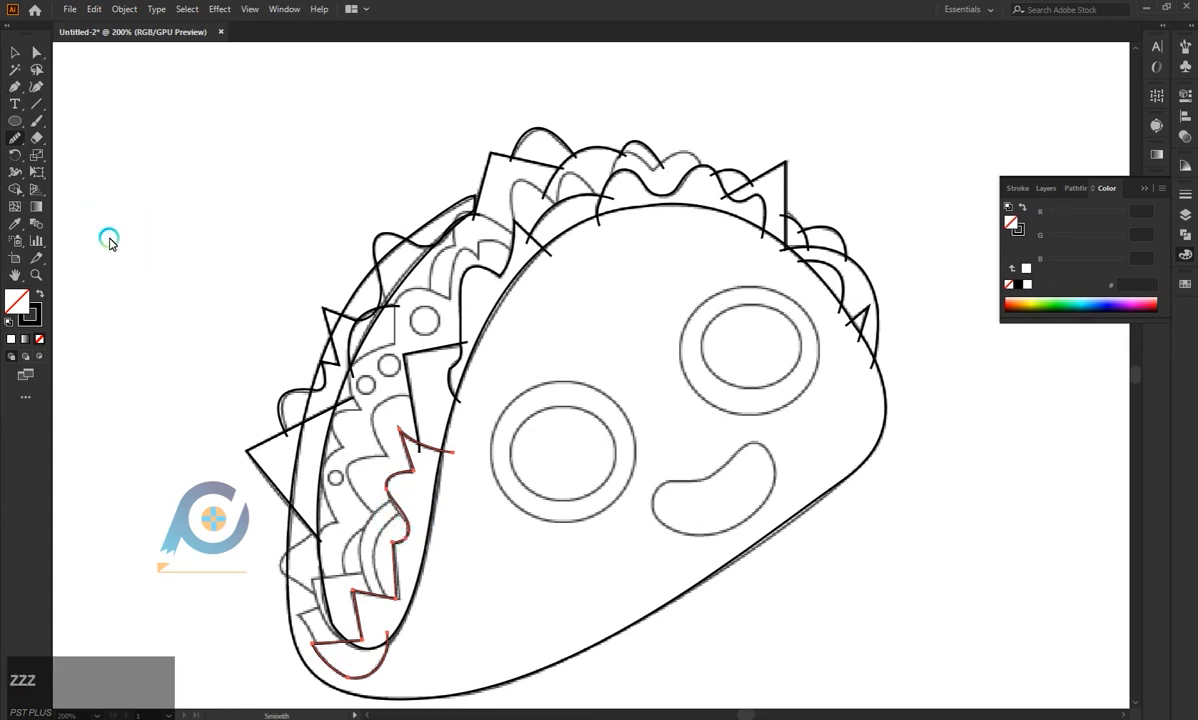
click(15, 55)
click(366, 468)
Trace the two parallel curved lines of the filling slice beside the lower front rim as separate open paths.
click(18, 90)
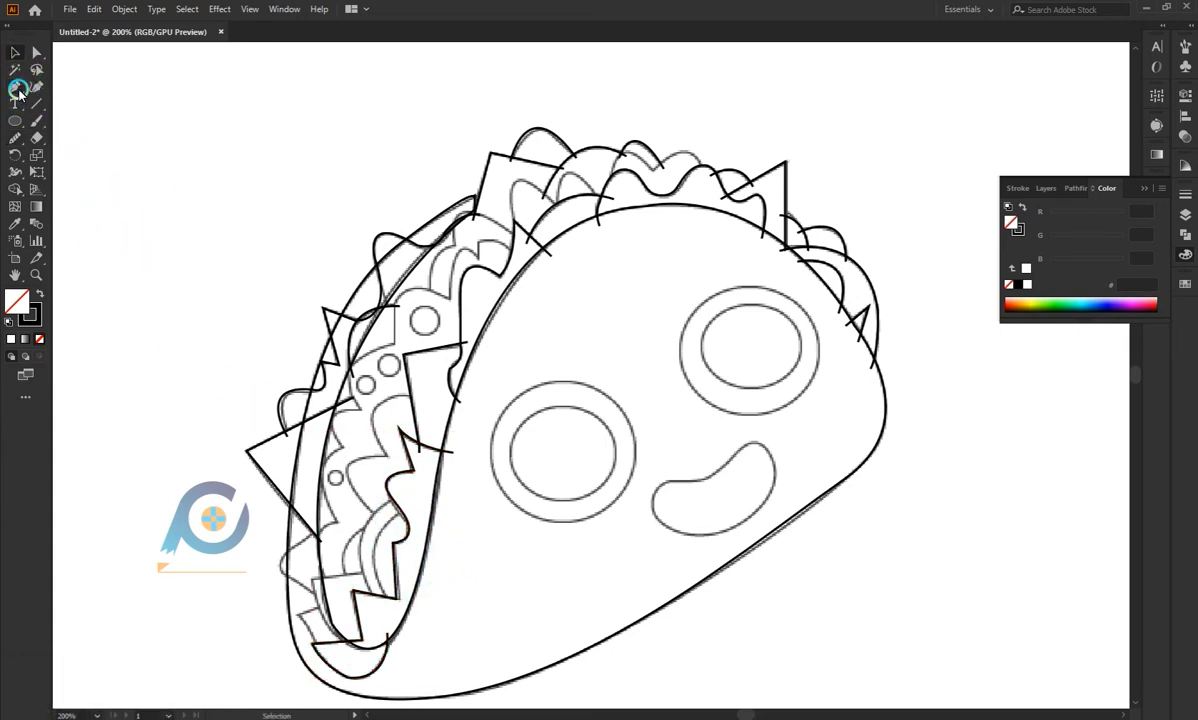
click(388, 603)
drag(409, 508, 474, 475)
click(408, 511)
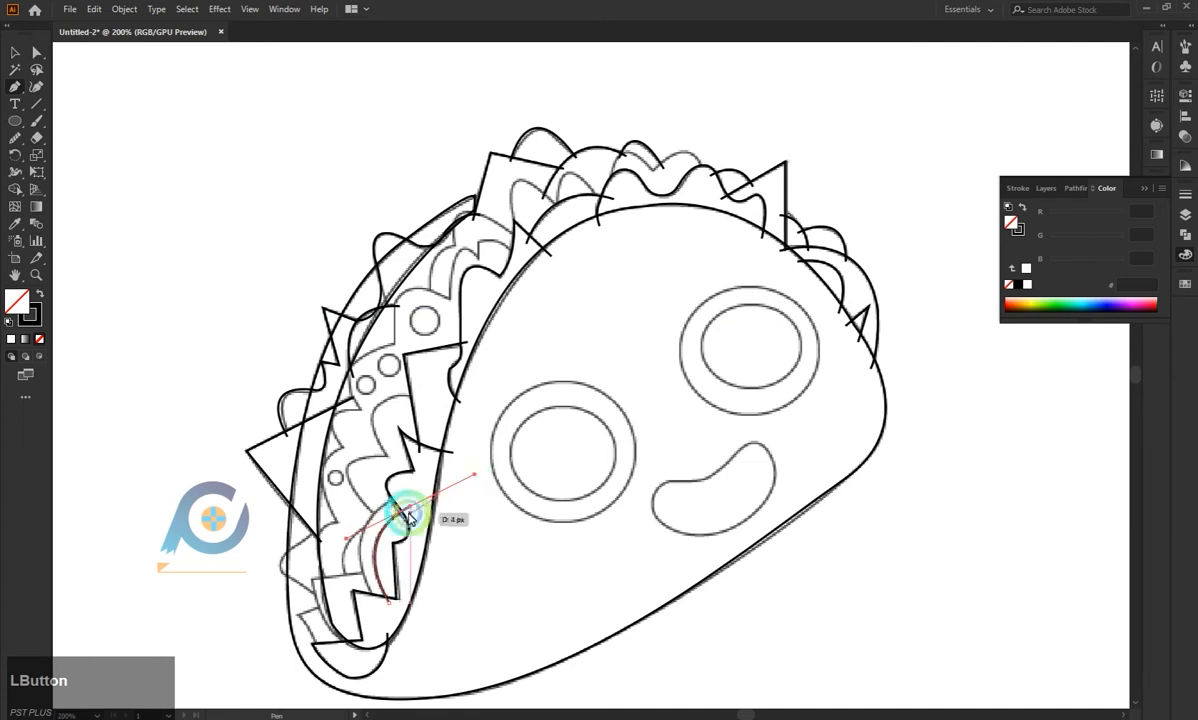
key(Escape)
click(373, 603)
drag(398, 496, 474, 469)
key(Escape)
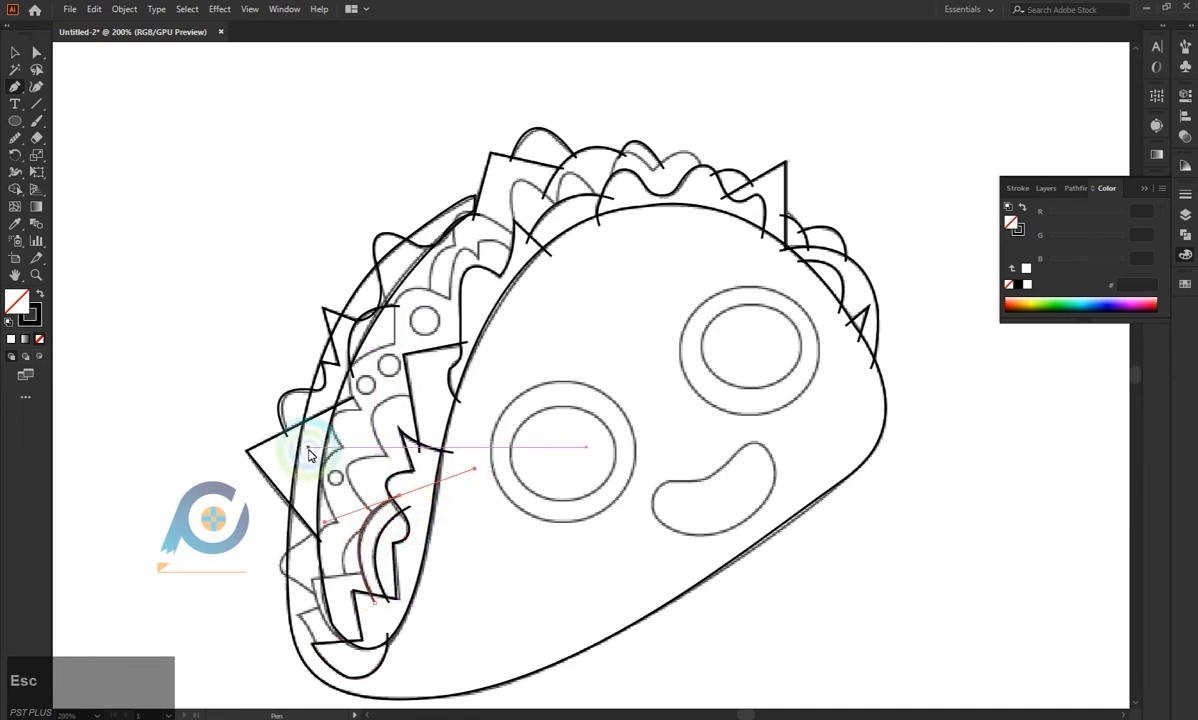
Trace the cornered filling piece at the shell's lower end and the short arc just above it.
click(354, 648)
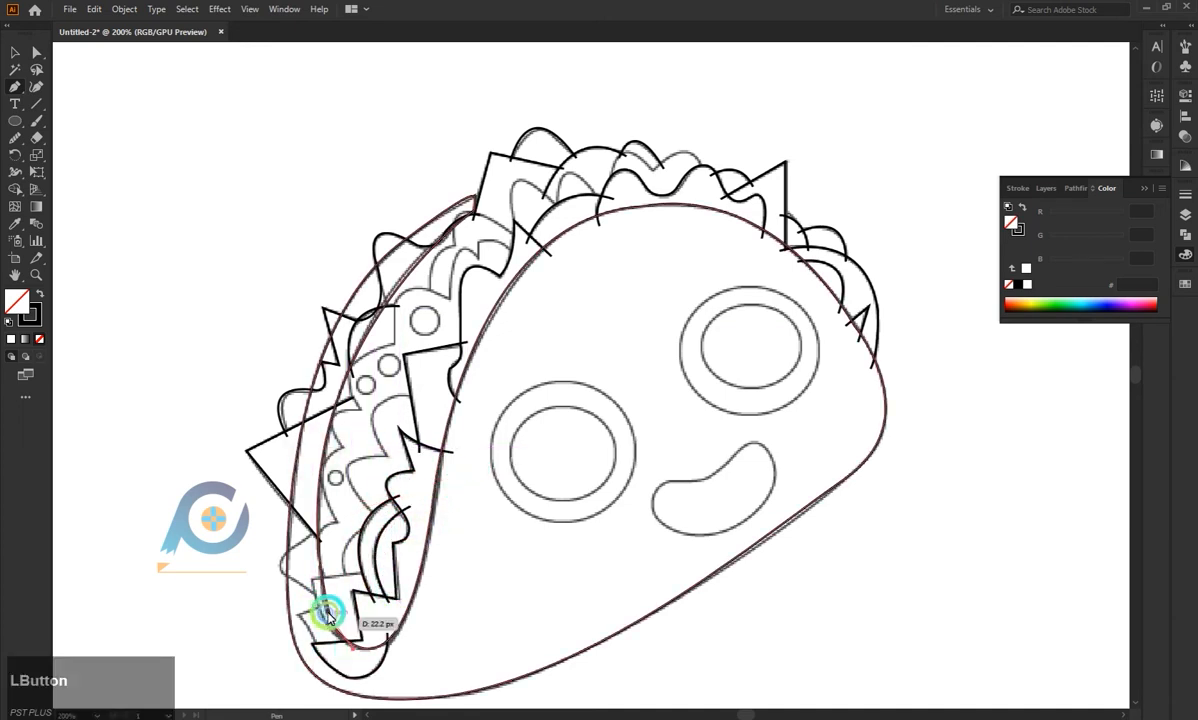
drag(313, 577, 321, 530)
click(313, 577)
click(370, 570)
key(Escape)
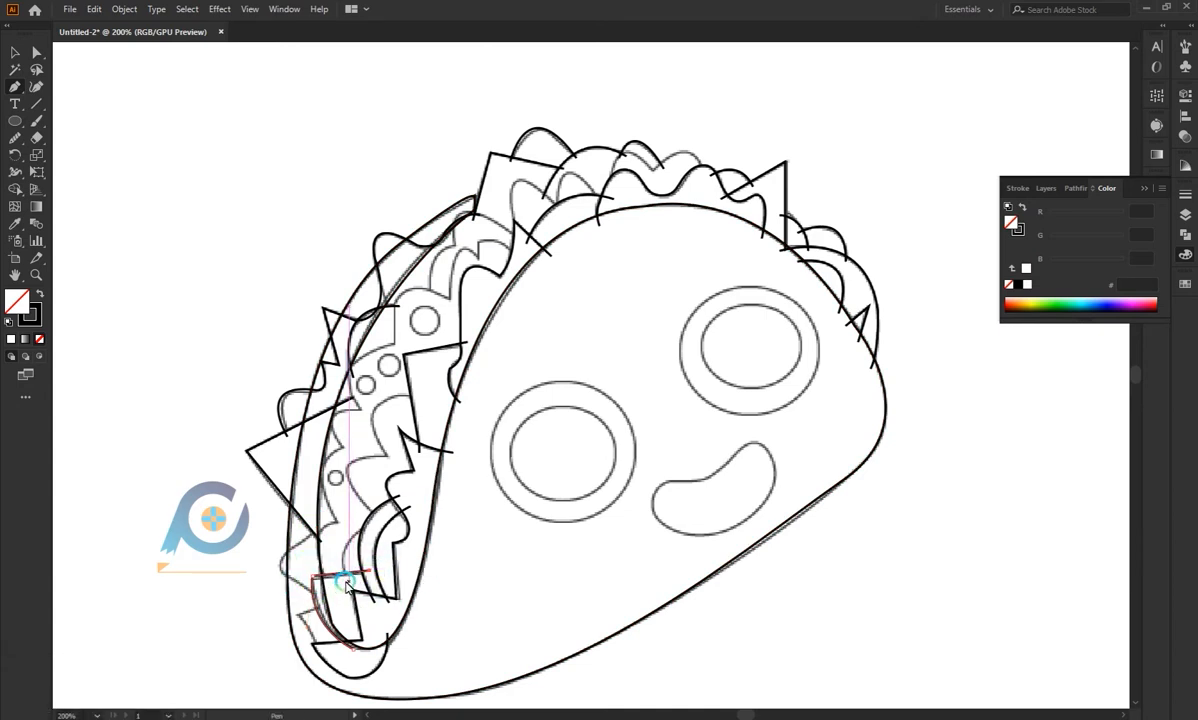
click(348, 581)
mouse_move(370, 528)
mouse_down()
mouse_move(406, 511)
mouse_move(389, 516)
mouse_up()
key(Escape)
Trace the two-curve scalloped filling edge running up from the parallel arcs to the angular filling piece.
drag(378, 445, 390, 462)
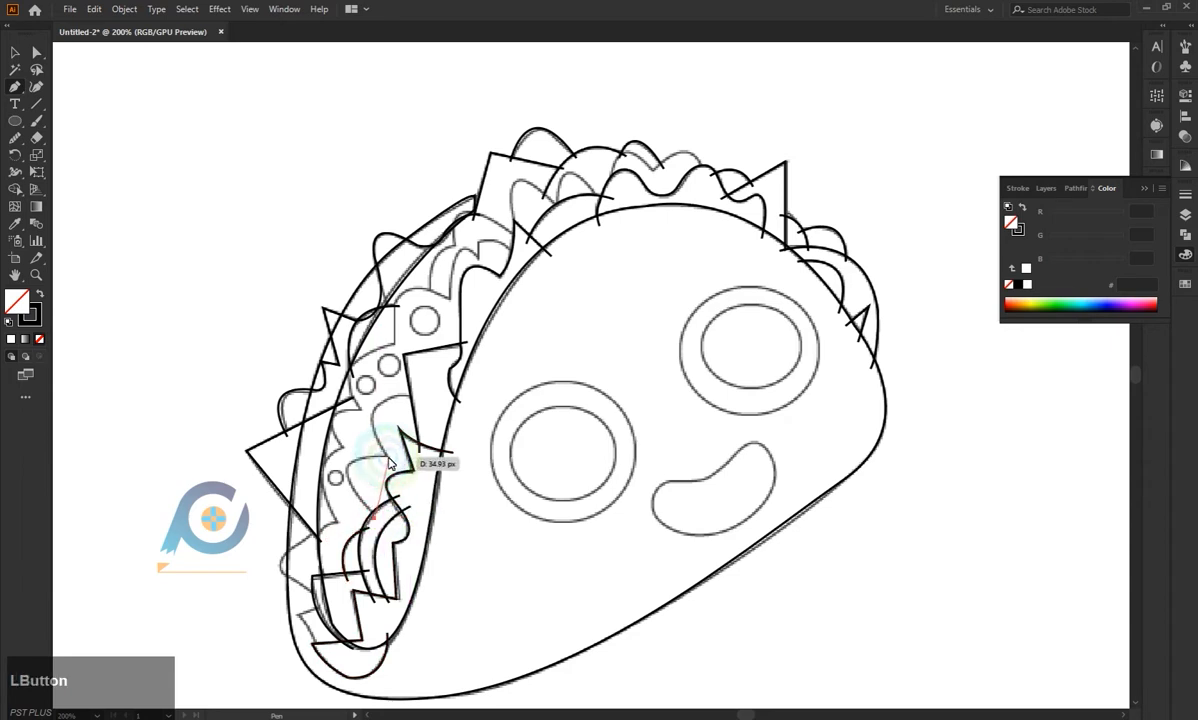
drag(473, 474, 473, 474)
click(389, 458)
drag(416, 396, 489, 403)
key(Escape)
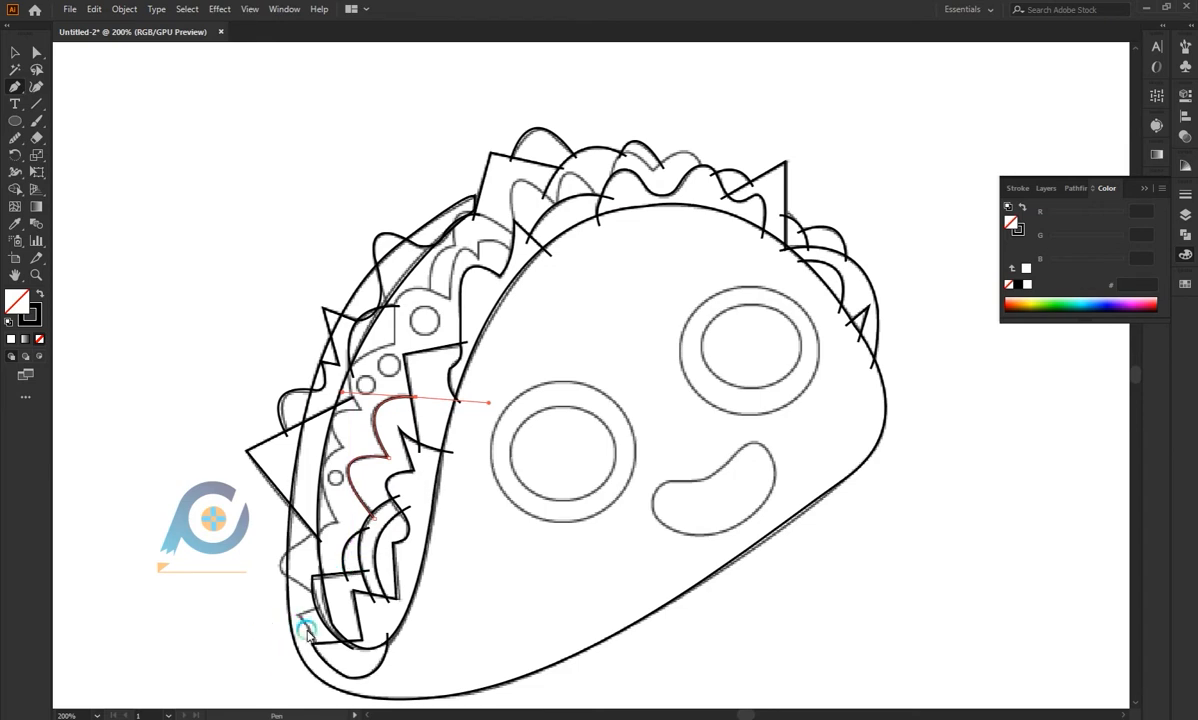
Trace the small pointed piece and the rounded filling tip at the lower outer edge of the shell.
click(323, 648)
drag(299, 614, 321, 527)
click(299, 614)
click(322, 607)
key(ctrl)
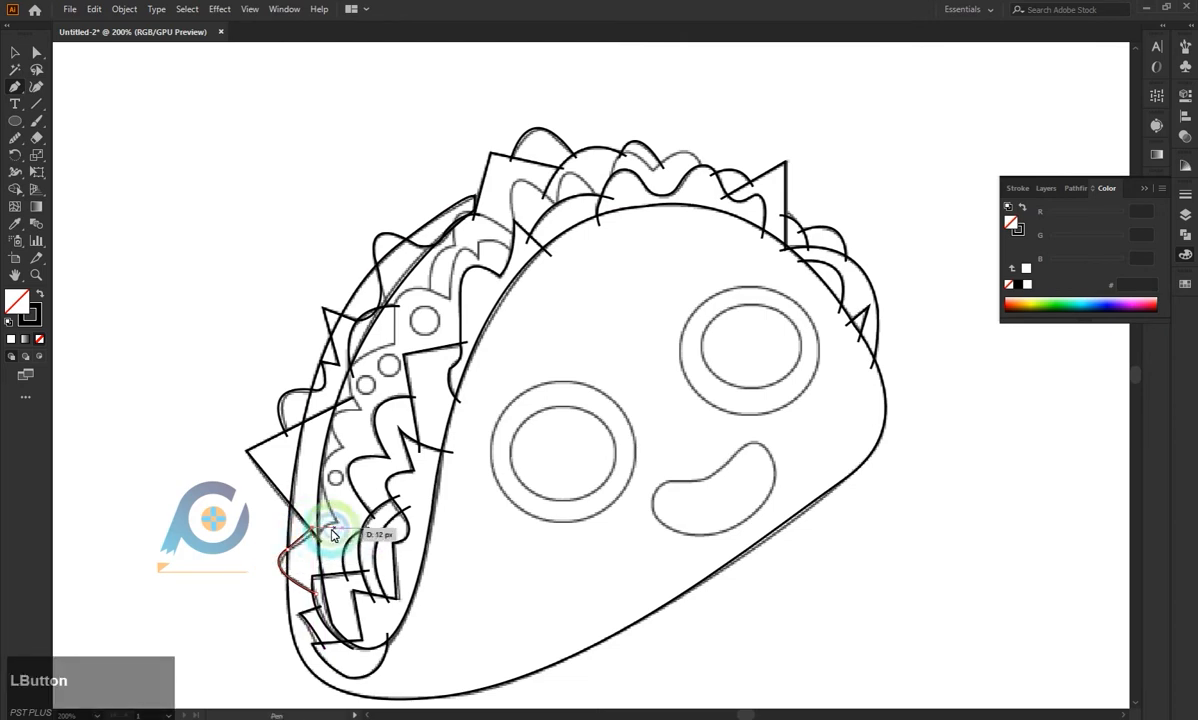
key(Escape)
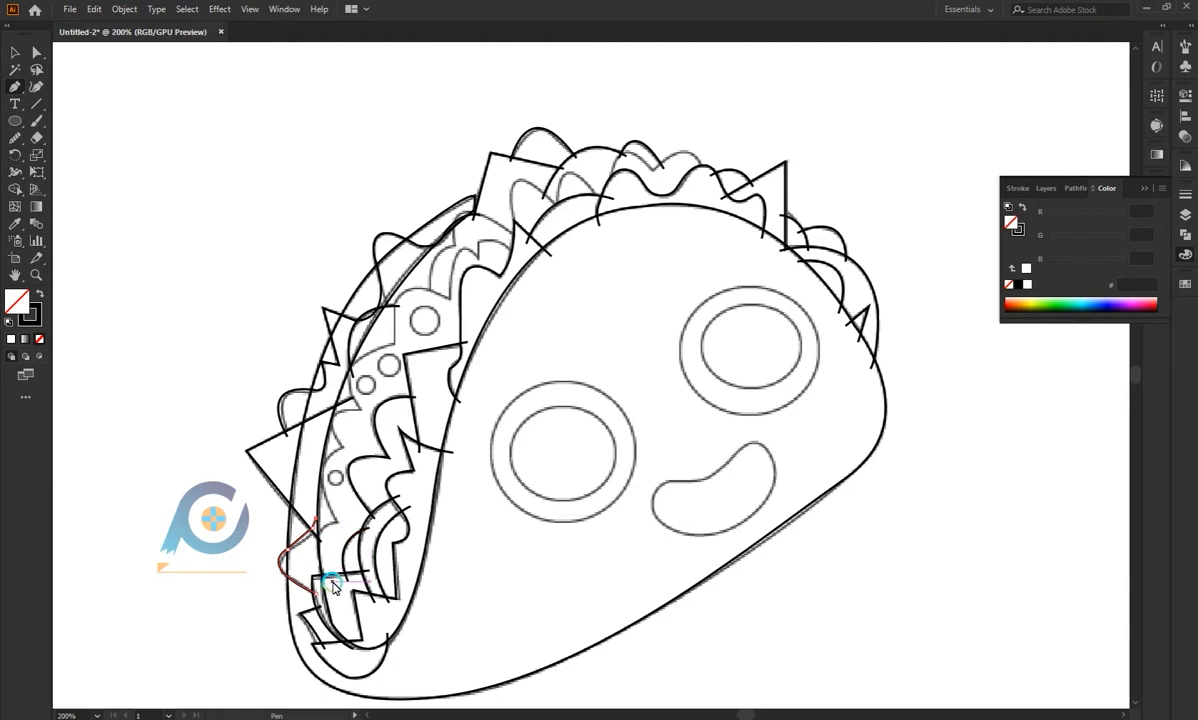
Trace the long scalloped lettuce edge along the inside of the back shell, redoing the misplaced curves near its upper end.
drag(320, 546, 396, 414)
click(395, 345)
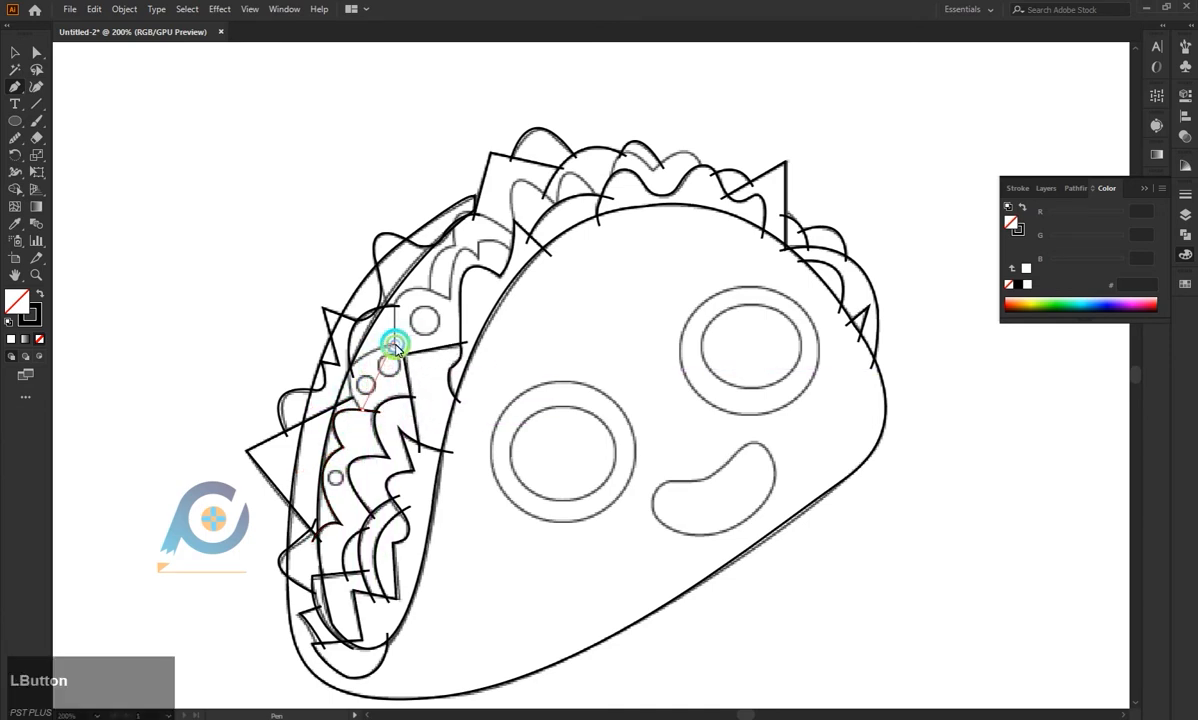
click(394, 342)
drag(463, 325, 448, 303)
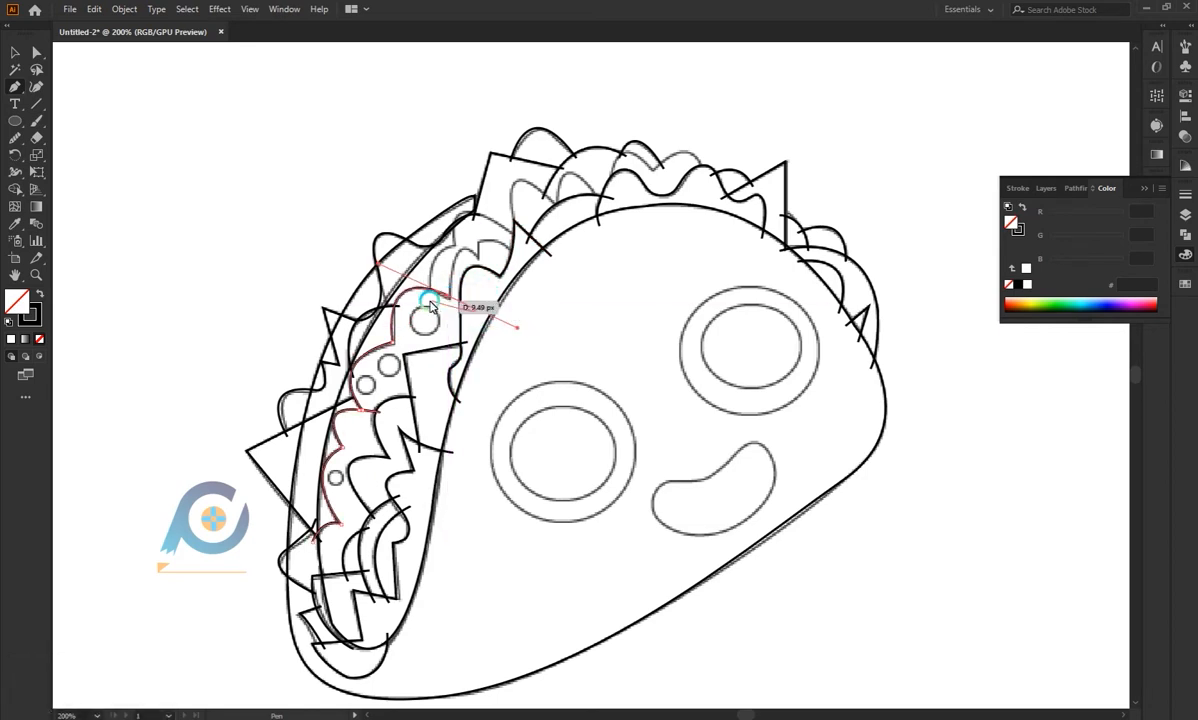
drag(471, 285, 510, 230)
key(ctrl+z)
key(ctrl+z)
drag(519, 241, 525, 243)
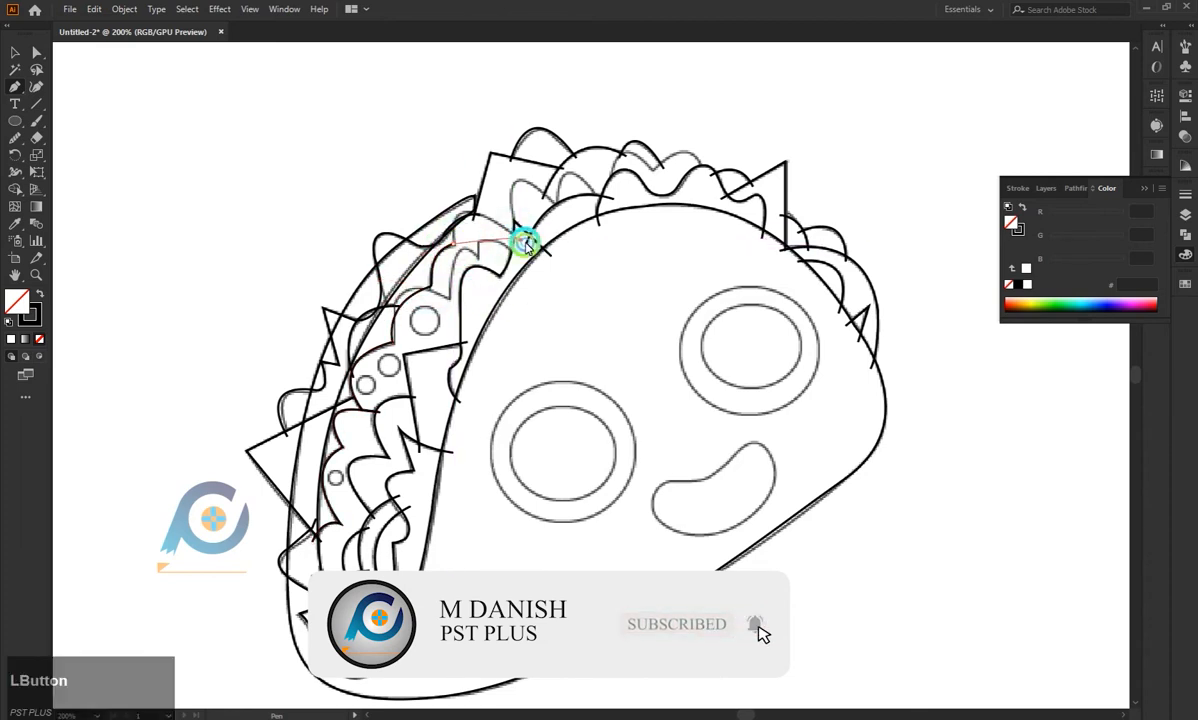
drag(592, 303, 592, 302)
key(Escape)
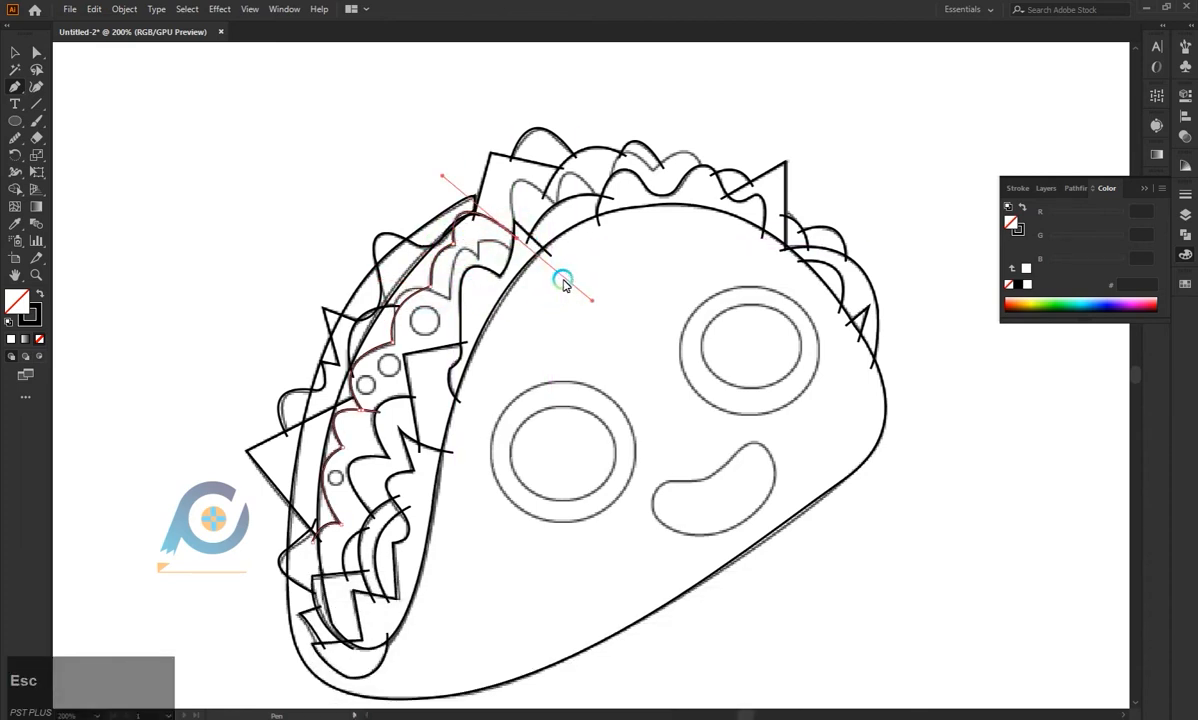
Trace the two rounded filling bumps beside the angular piece at the shell's upper bend.
click(516, 233)
drag(558, 207, 631, 282)
key(Escape)
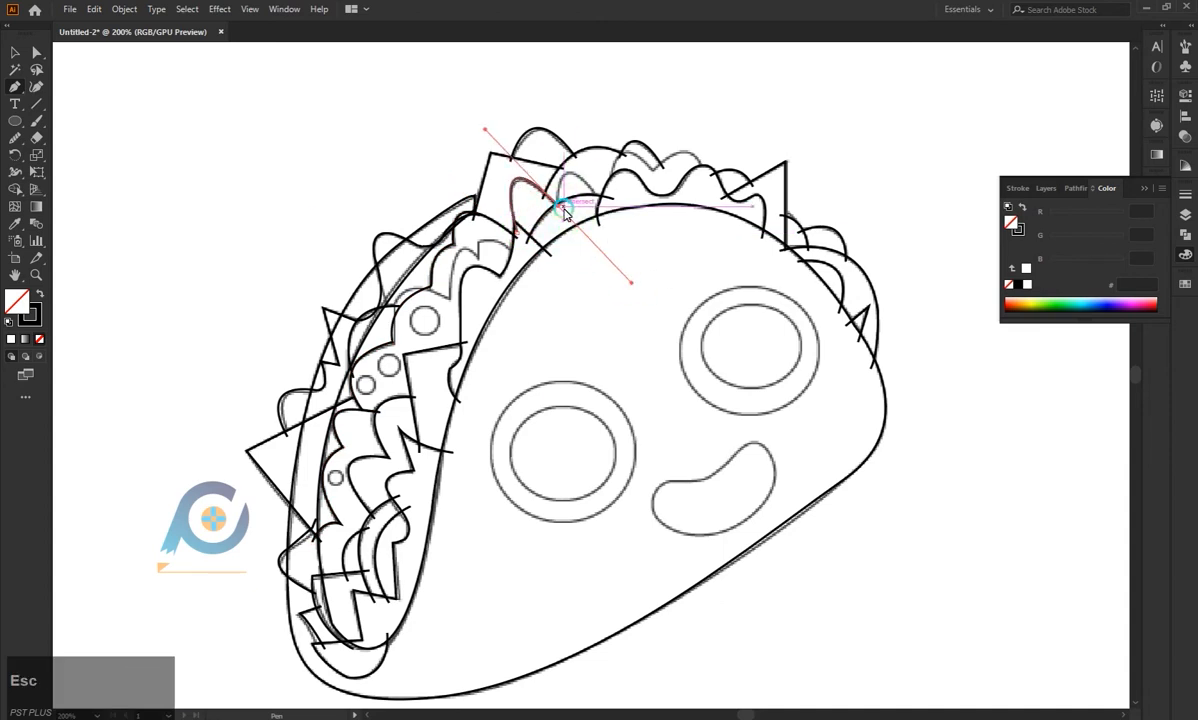
drag(560, 207, 599, 201)
key(Escape)
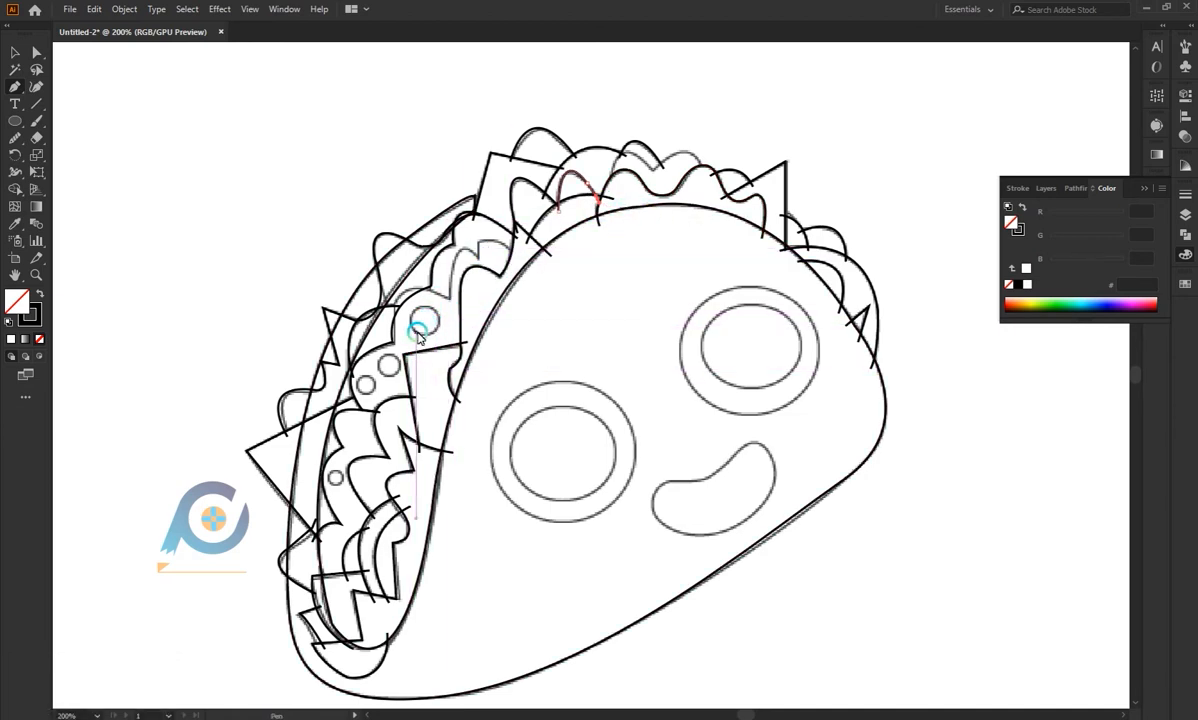
Trace the inner lettuce scallops above the largest small circle and the double bump along the crown of the filling.
drag(418, 287, 566, 280)
key(Escape)
scroll(495, 368, down, 2)
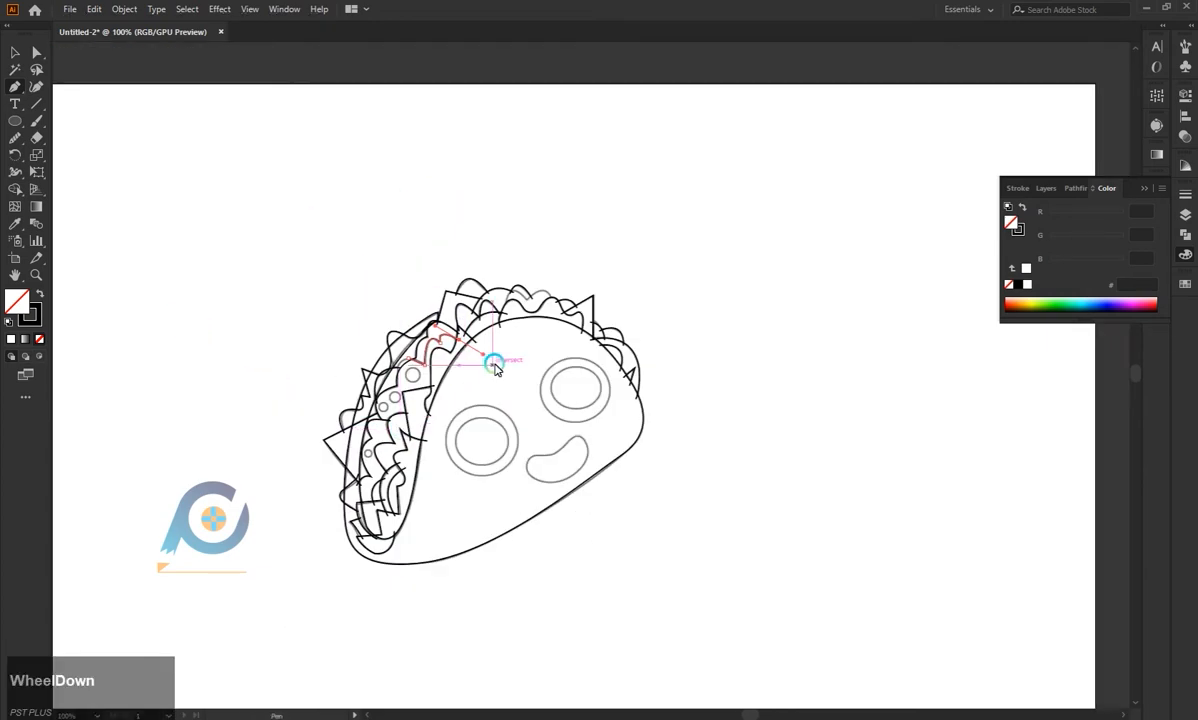
scroll(505, 288, up, 2)
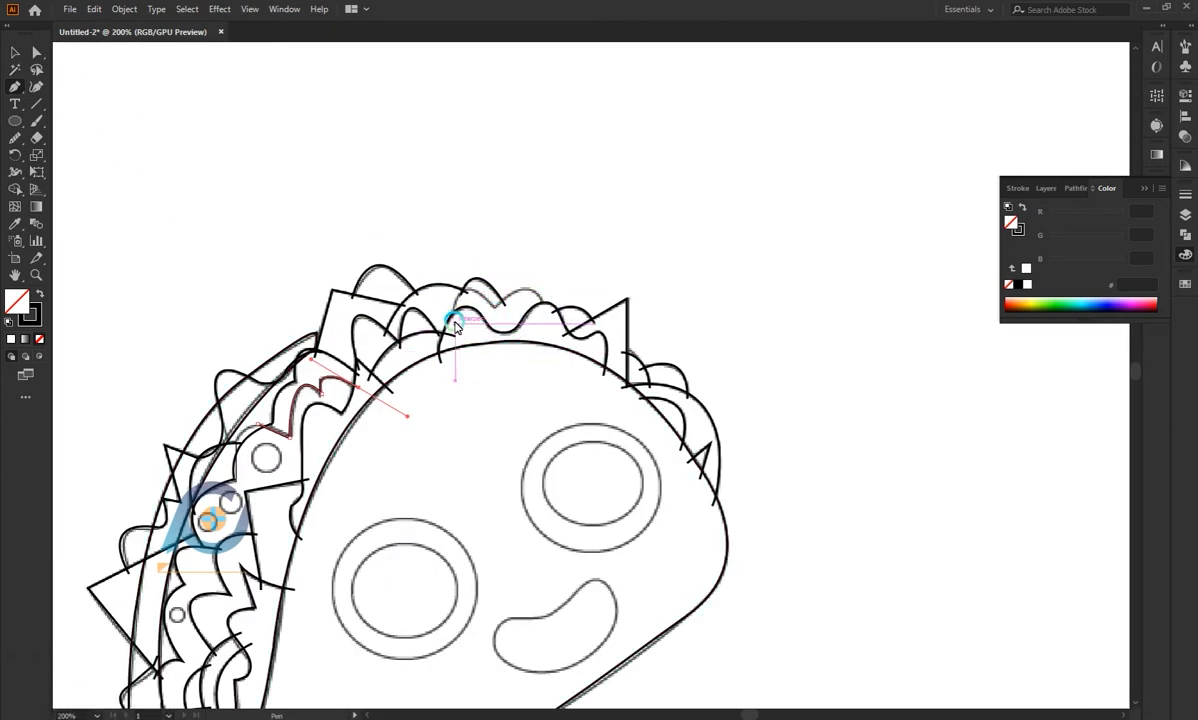
drag(455, 326, 497, 313)
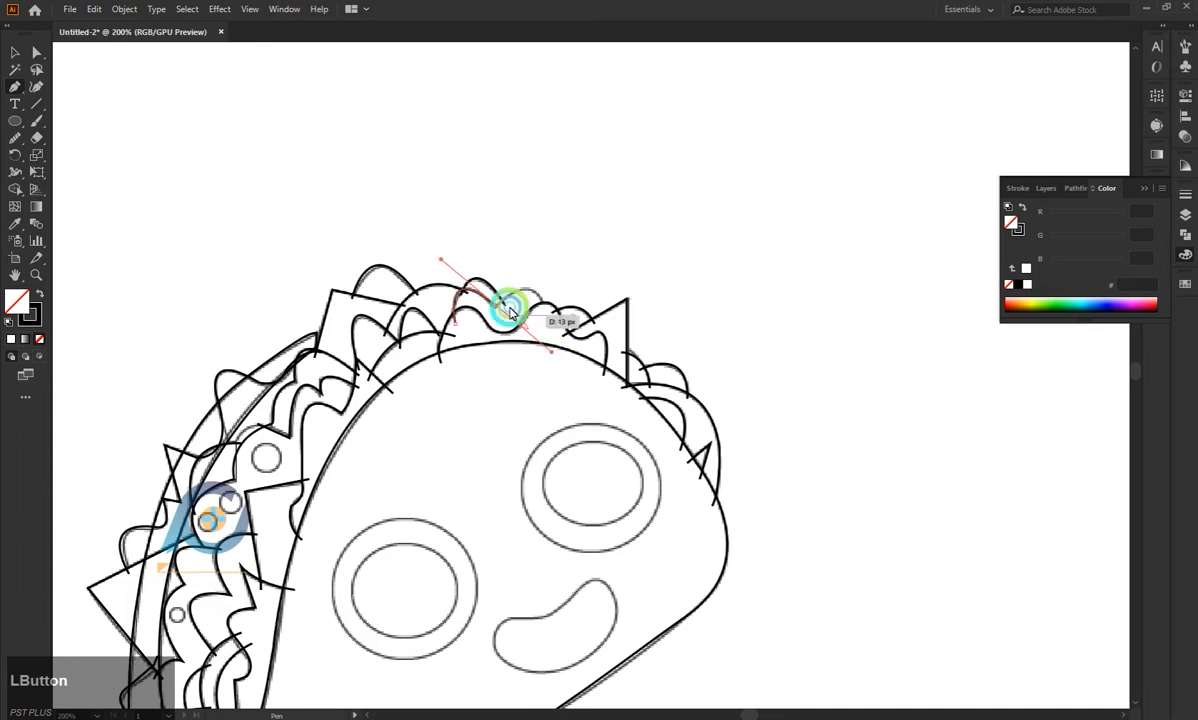
click(497, 306)
drag(556, 361, 682, 326)
key(Escape)
Divide all the traced taco outlines with Pathfinder and give the resulting pieces a black stroke.
scroll(505, 447, down, 3)
ctrl+click(104, 118)
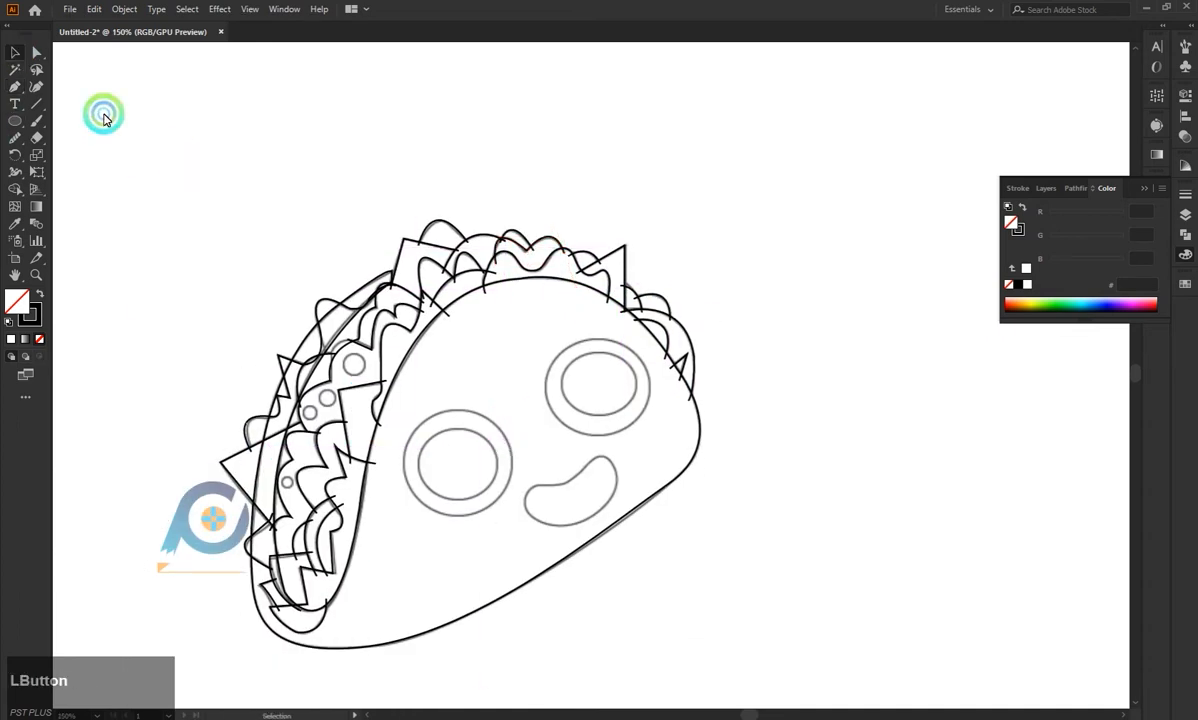
drag(104, 118, 792, 515)
click(1146, 191)
click(1185, 235)
click(1021, 264)
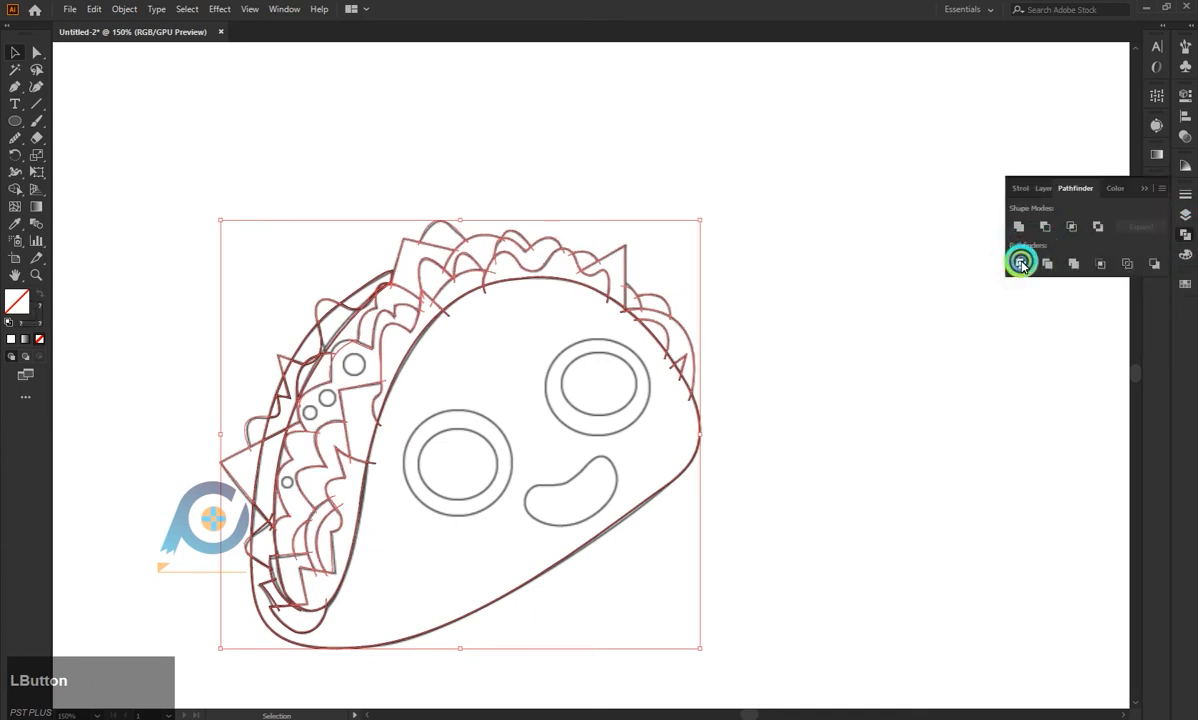
click(31, 323)
click(760, 303)
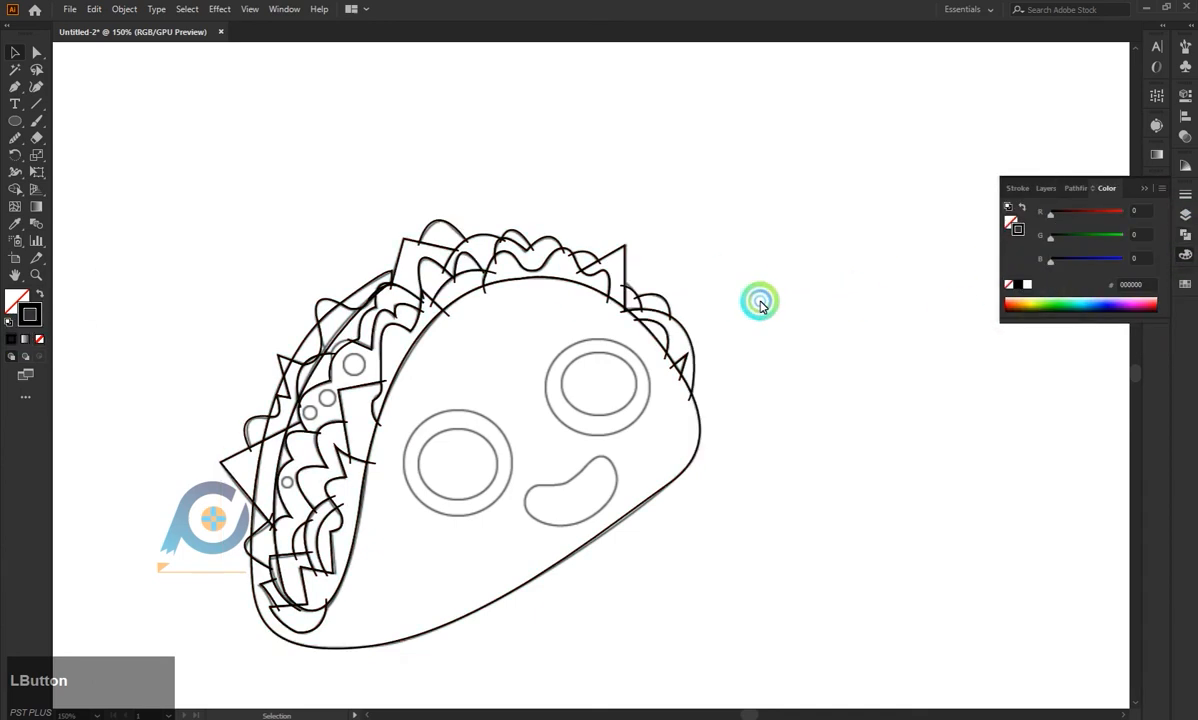
Ungroup the divided outlines and select the shell's front face as a separate piece.
click(506, 580)
right_click(503, 567)
click(753, 363)
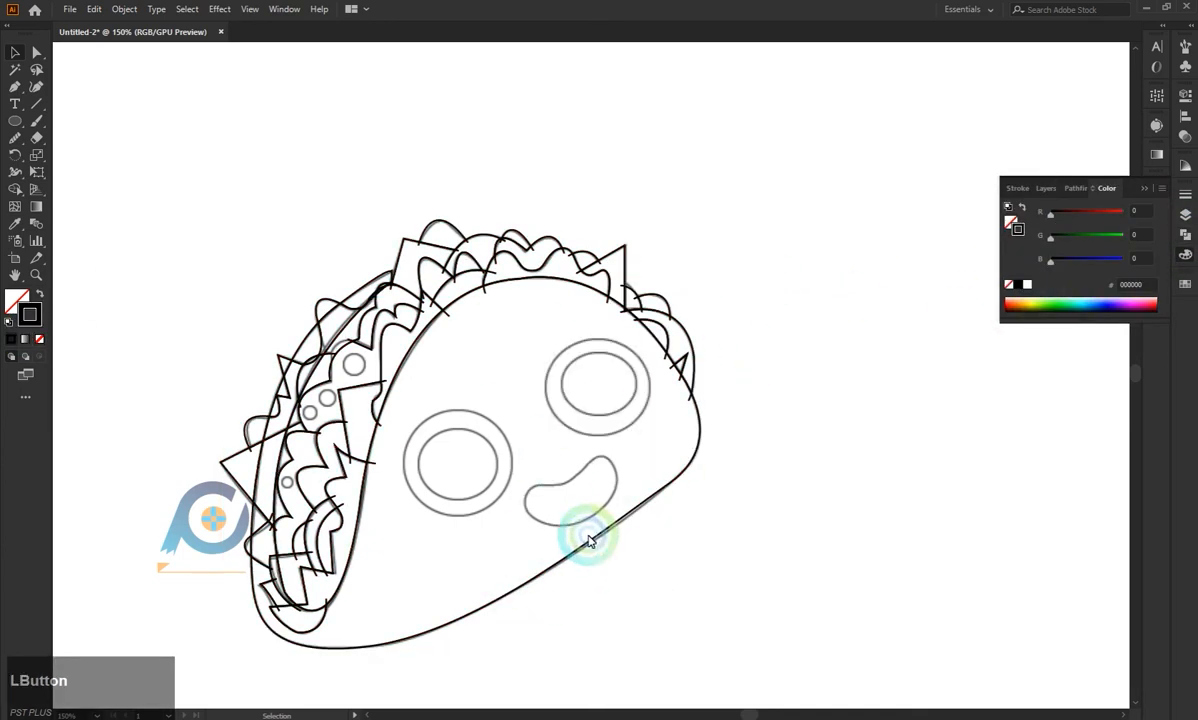
click(588, 539)
right_click(591, 541)
click(628, 411)
click(762, 370)
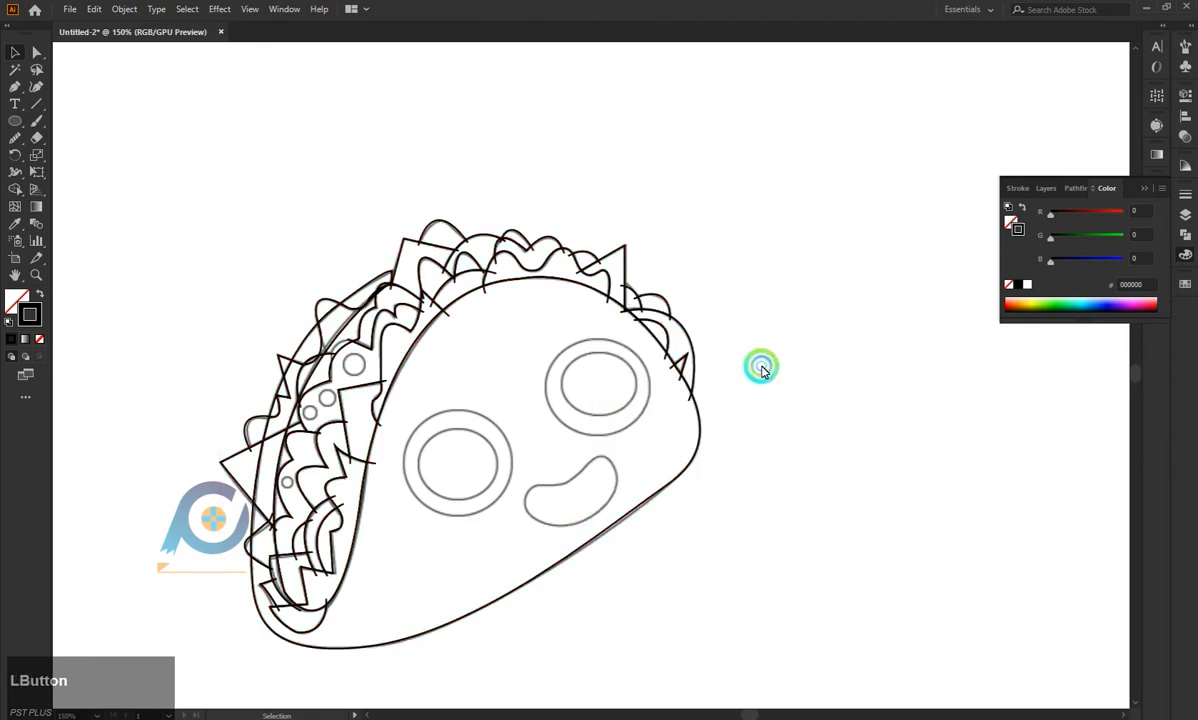
click(695, 449)
click(645, 482)
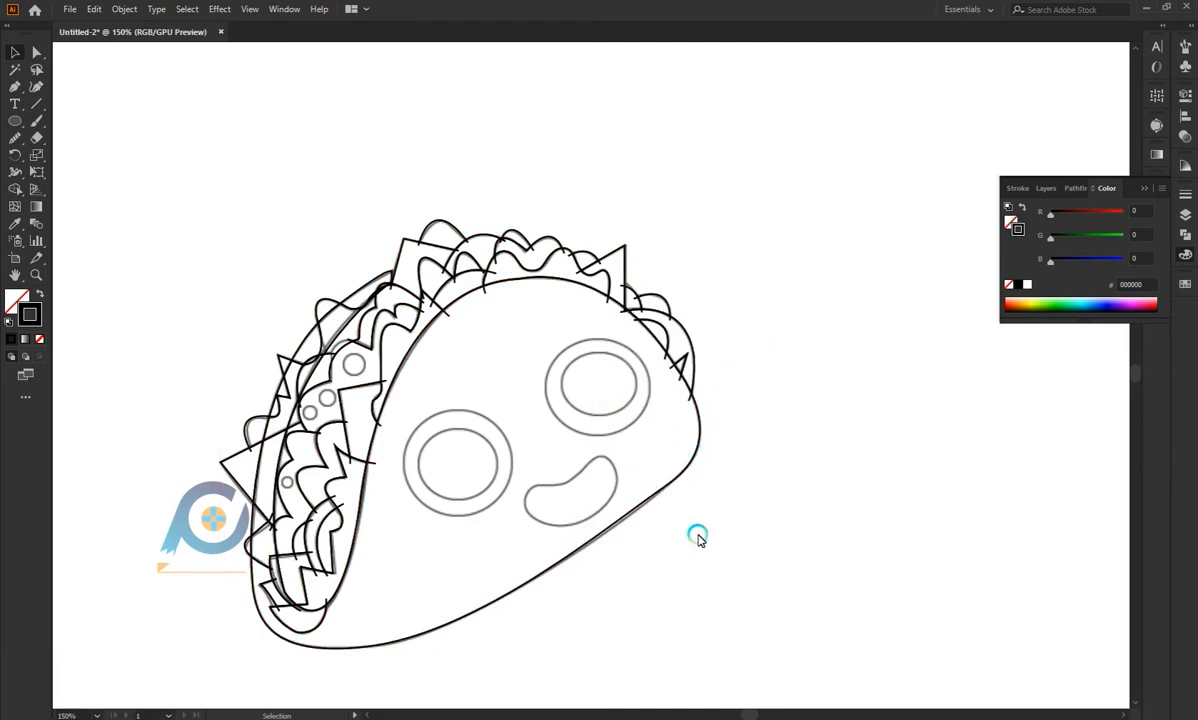
click(644, 500)
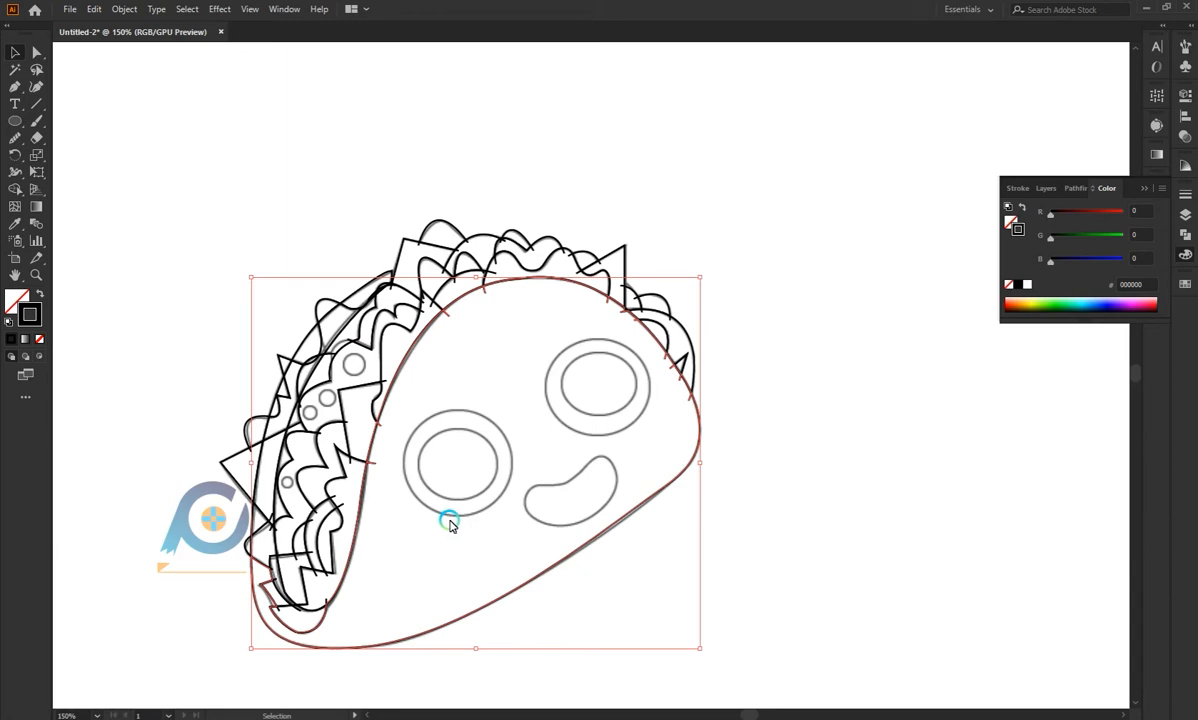
click(447, 628)
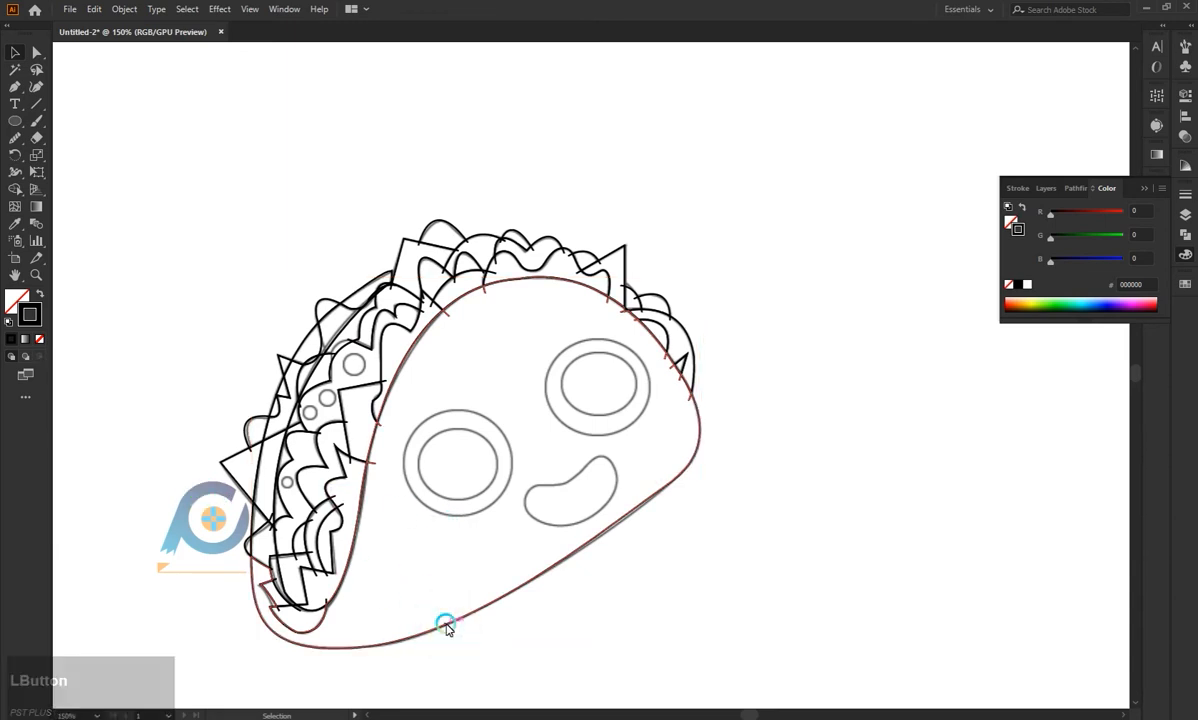
click(414, 612)
Draw a curve inside the front face parallel to its rim, from the shell's lower end up to its crown.
click(15, 87)
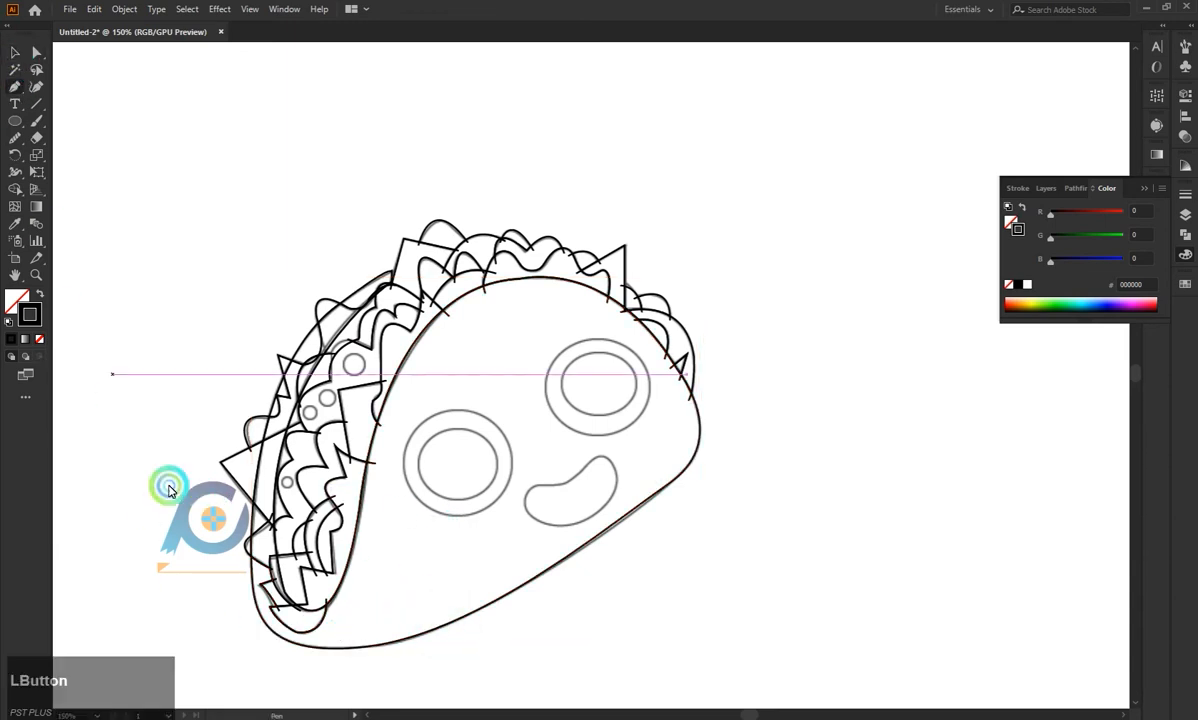
click(260, 627)
drag(370, 548, 392, 418)
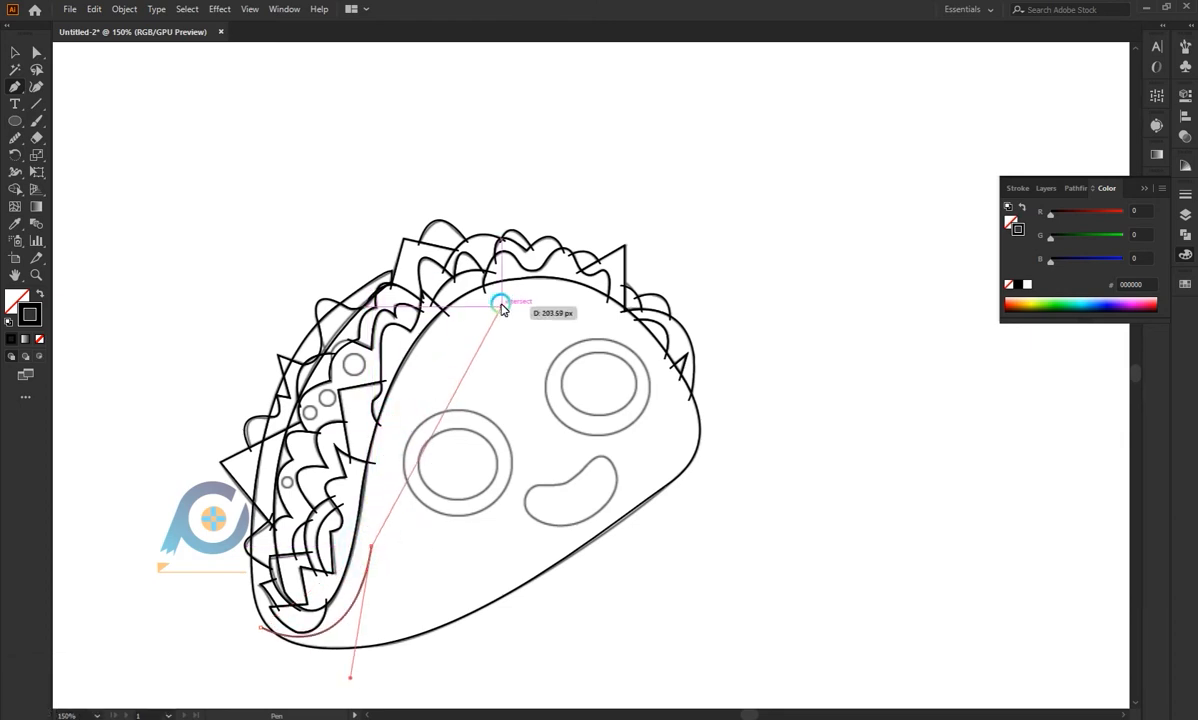
drag(498, 270, 607, 245)
key(Escape)
Separate the narrow rim strip from the shell's front face along the new curve with Shape Builder.
key(v)
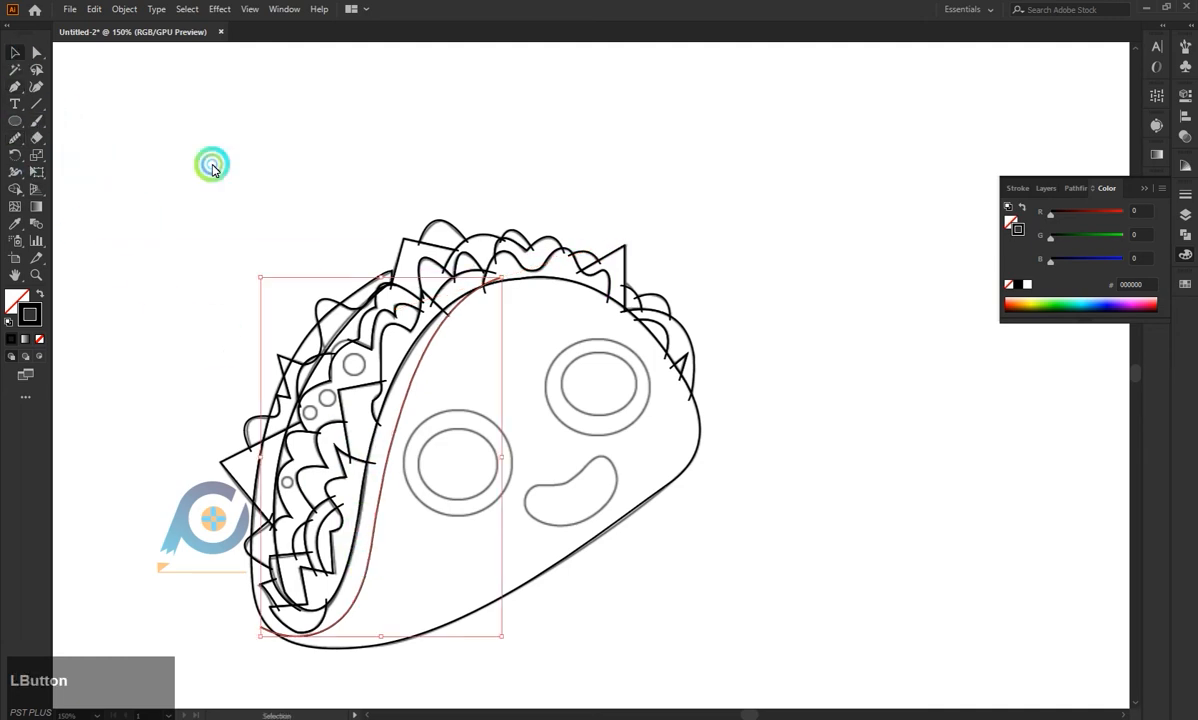
shift+click(517, 590)
click(15, 188)
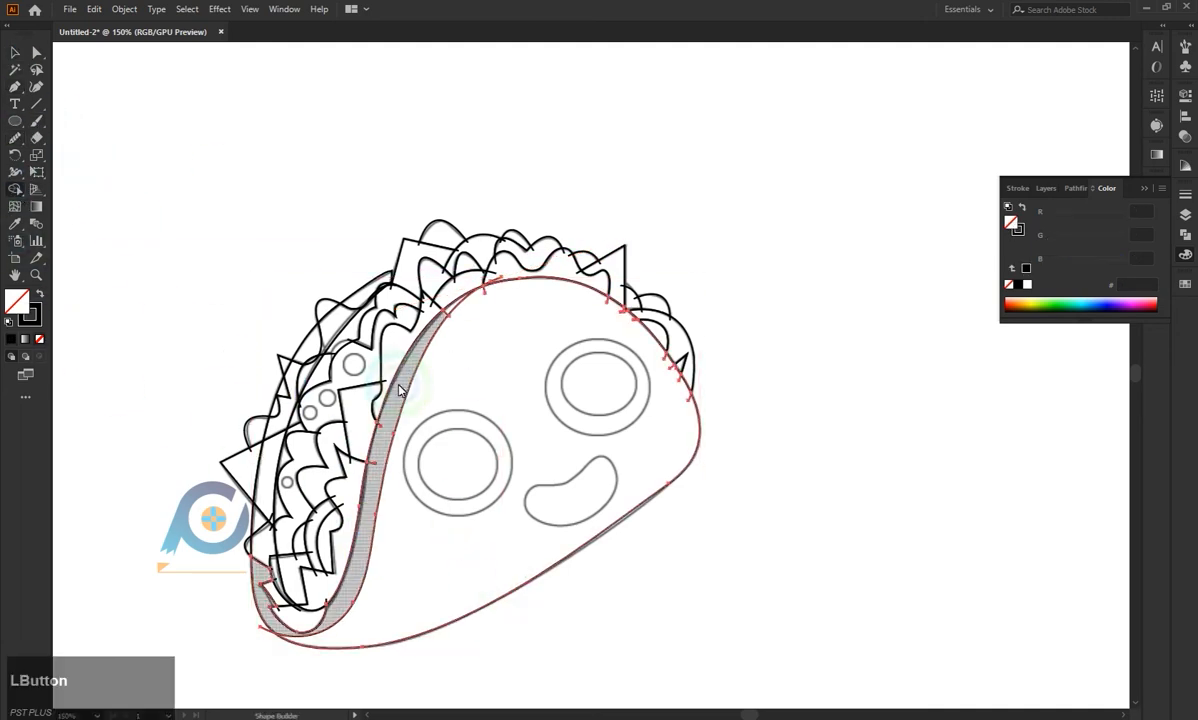
scroll(452, 345, up, 2)
scroll(422, 392, up, 4)
click(420, 421)
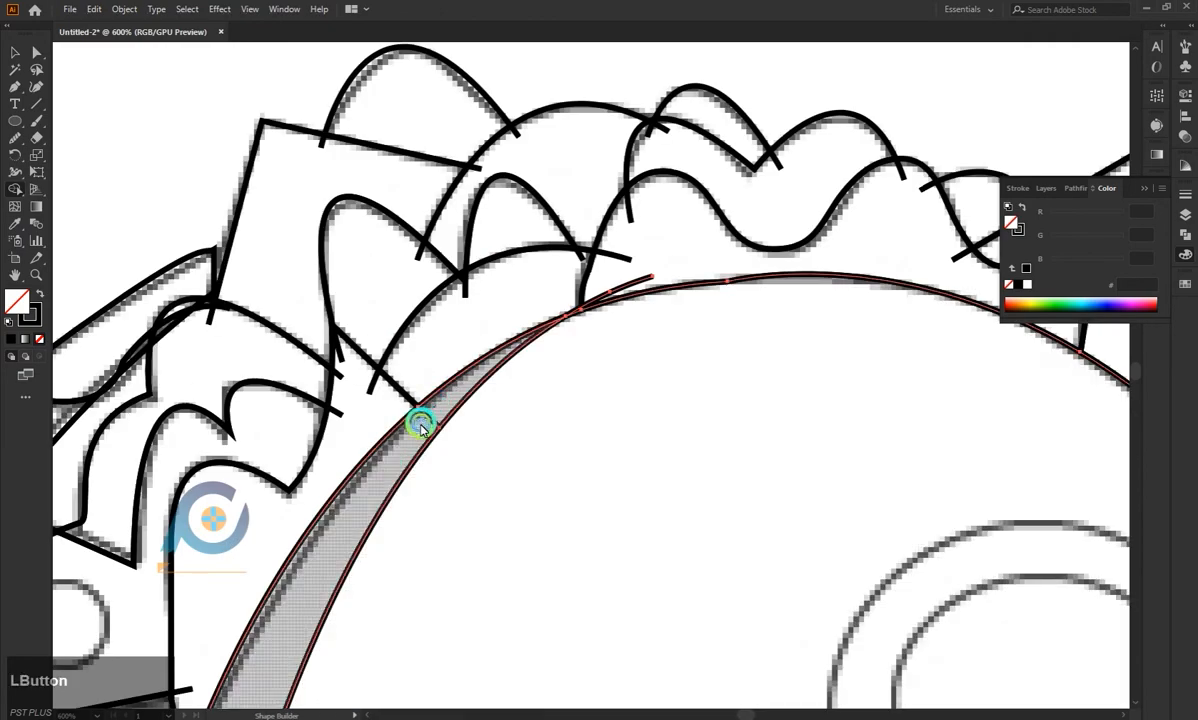
Remove the curve's overshooting ends at the shell's crown and lower end with Shape Builder, and deselect the result.
scroll(592, 338, up, 2)
alt+click(668, 323)
scroll(571, 389, down, 6)
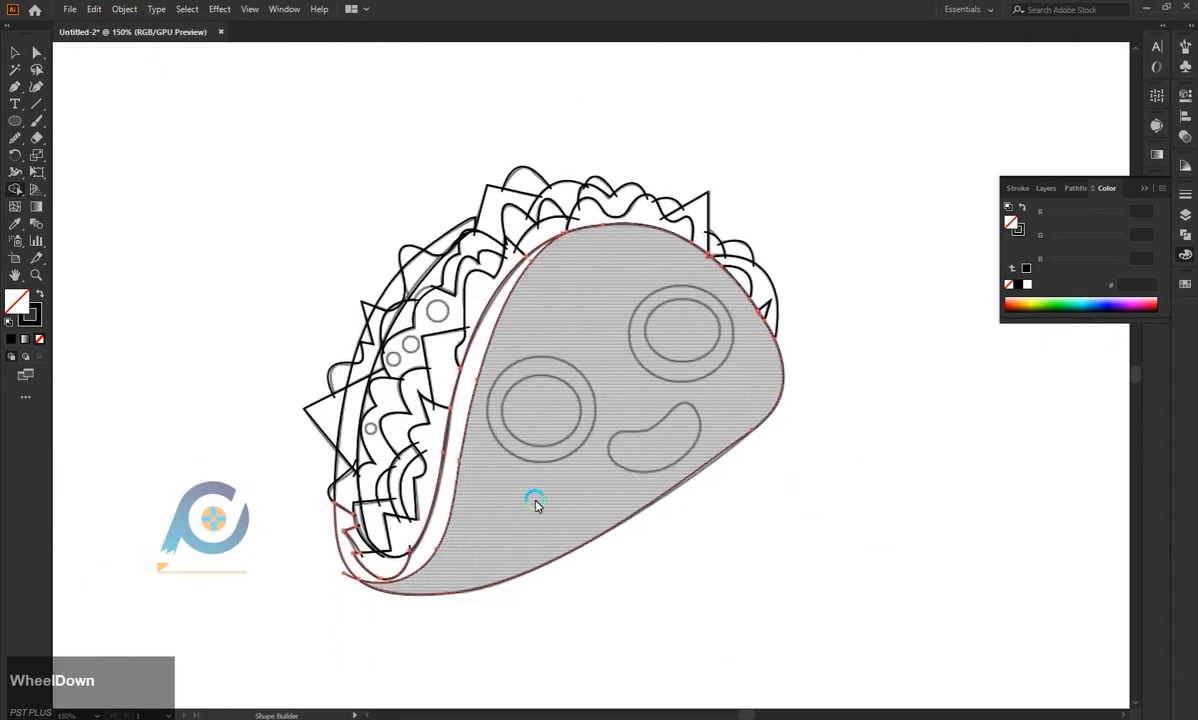
scroll(345, 590, up, 4)
alt+click(370, 490)
scroll(352, 526, down, 2)
scroll(481, 460, up, 2)
scroll(396, 527, down, 4)
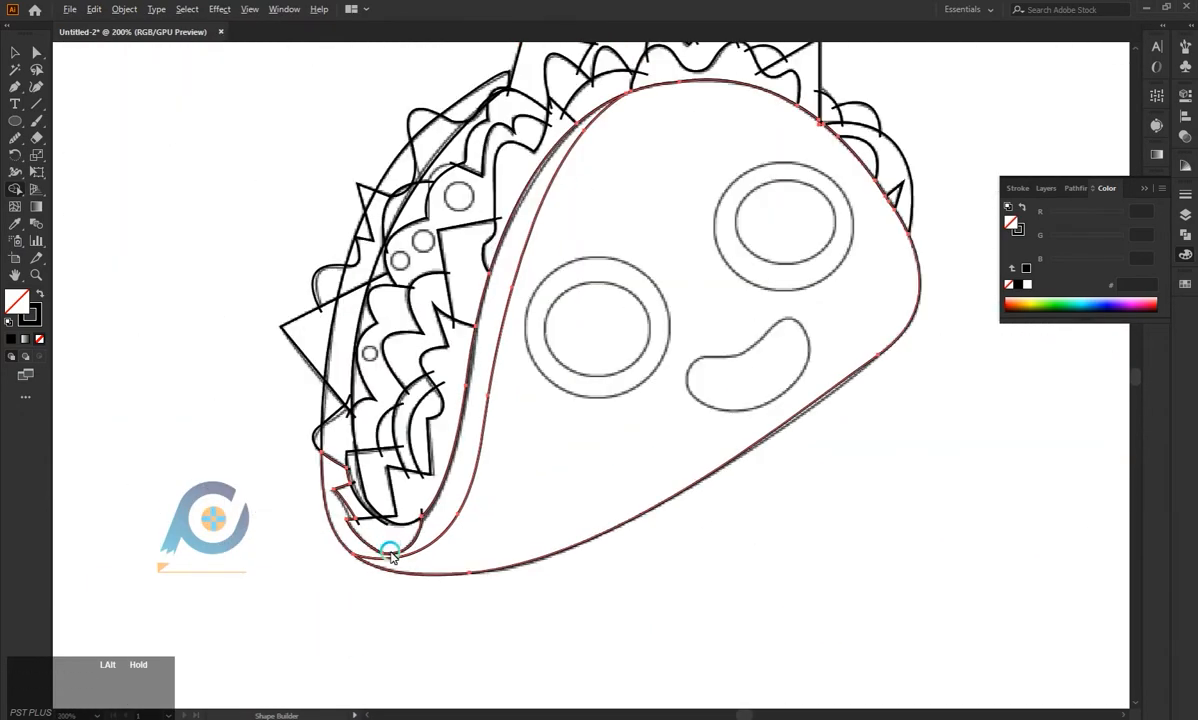
scroll(365, 615, up, 1)
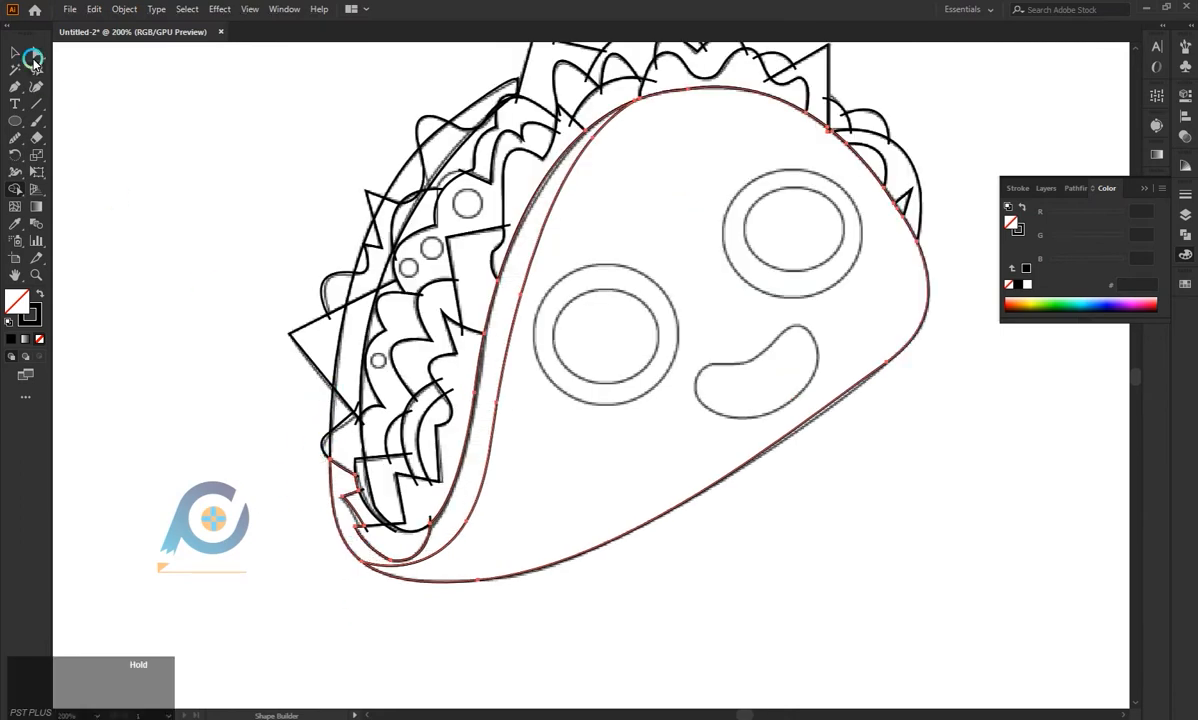
click(33, 58)
click(309, 398)
scroll(428, 583, down, 1)
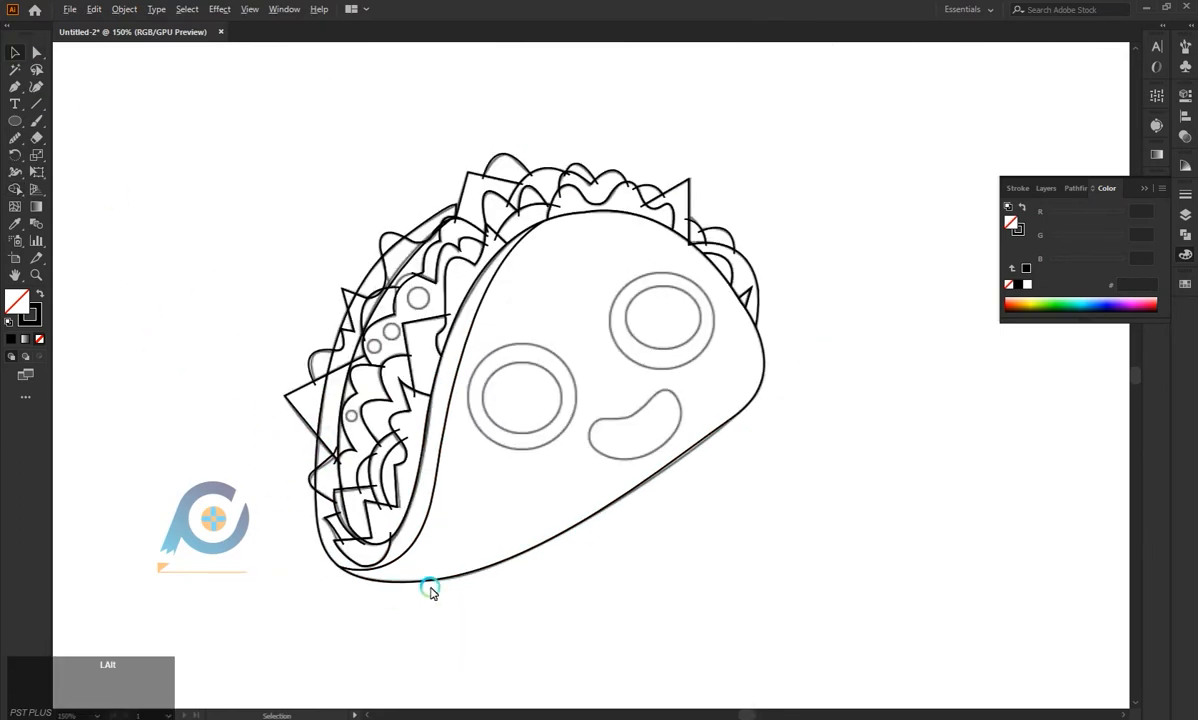
Try a yellow FFD745 fill on the shell's front face.
click(433, 596)
scroll(435, 638, down, 1)
click(617, 521)
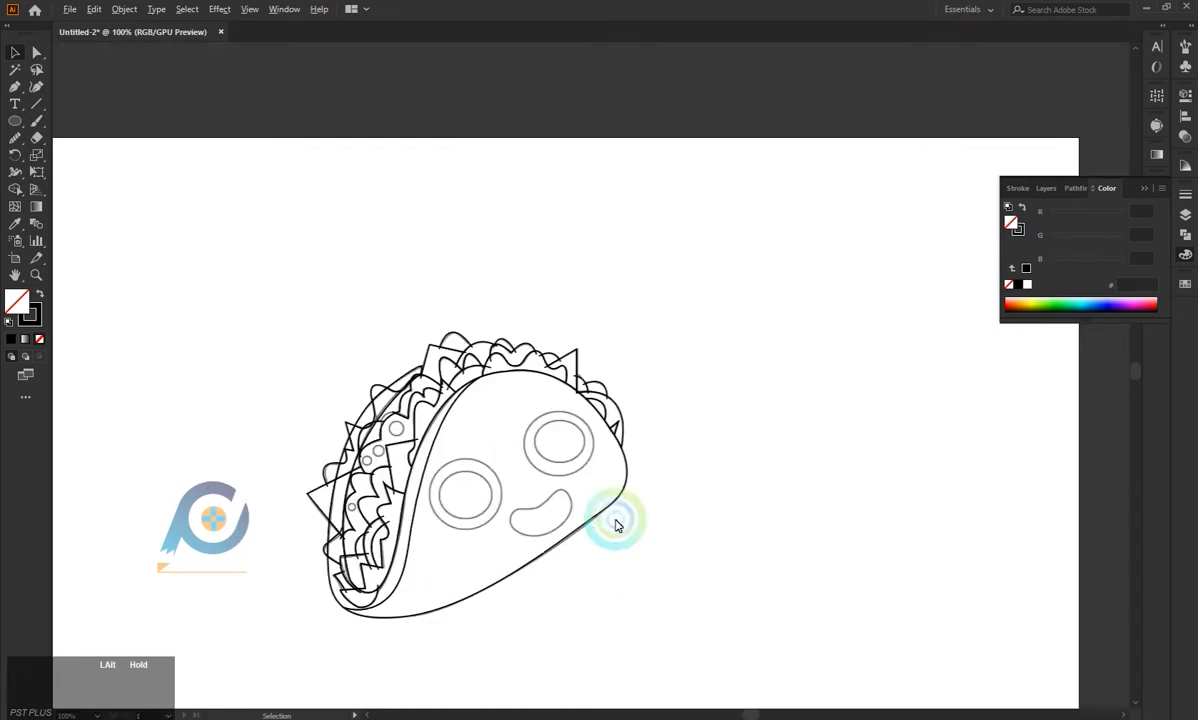
scroll(616, 510, up, 2)
click(567, 526)
scroll(566, 579, down, 2)
click(1021, 302)
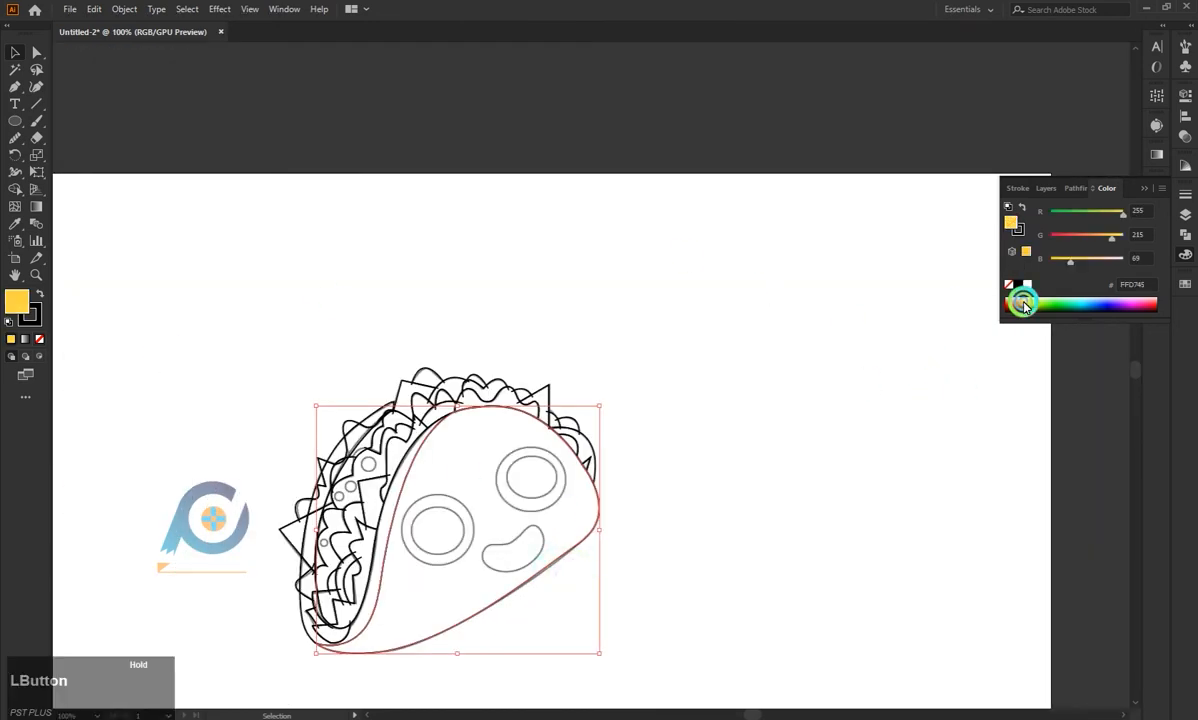
key(ctrl+z)
Trace the outer rings of both eyes with ellipses and fit the right eye's ellipse to the sketch.
key(l)
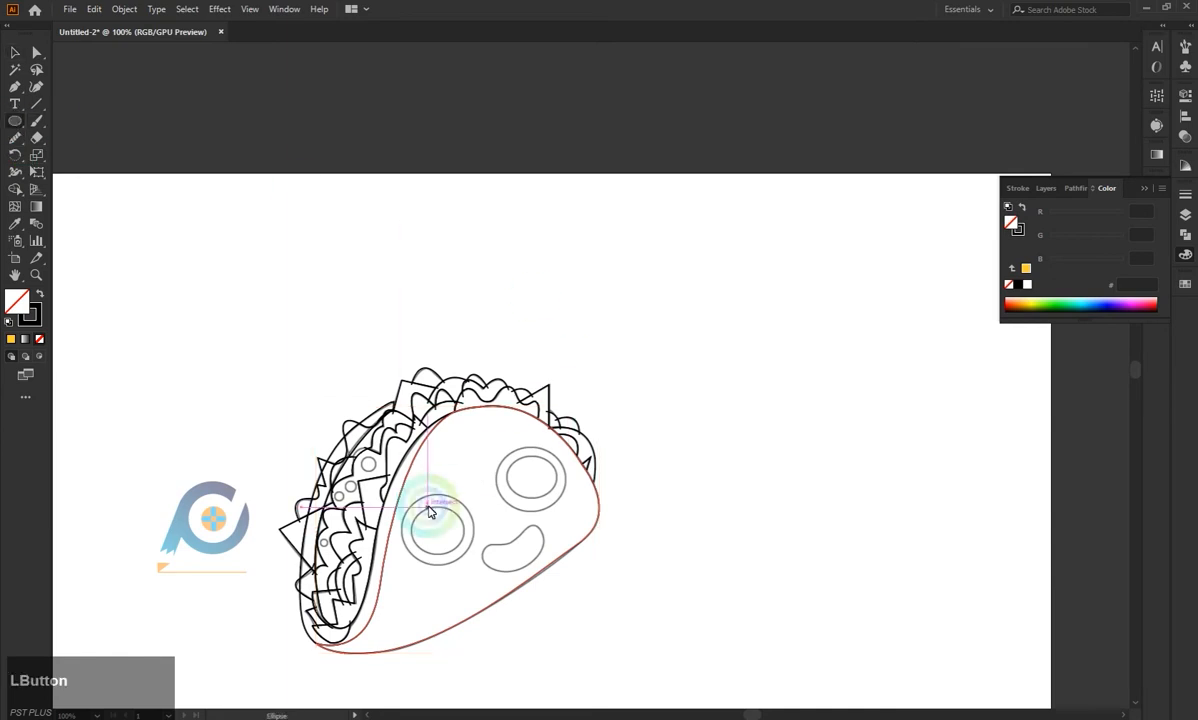
mouse_move(400, 493)
mouse_down()
mouse_move(476, 566)
mouse_move(436, 489)
mouse_move(516, 543)
mouse_move(508, 559)
mouse_move(401, 468)
mouse_move(614, 365)
mouse_move(601, 365)
mouse_up()
scroll(436, 489, up, 3)
scroll(443, 462, down, 1)
click(15, 52)
click(650, 394)
drag(674, 431, 669, 431)
drag(526, 431, 531, 431)
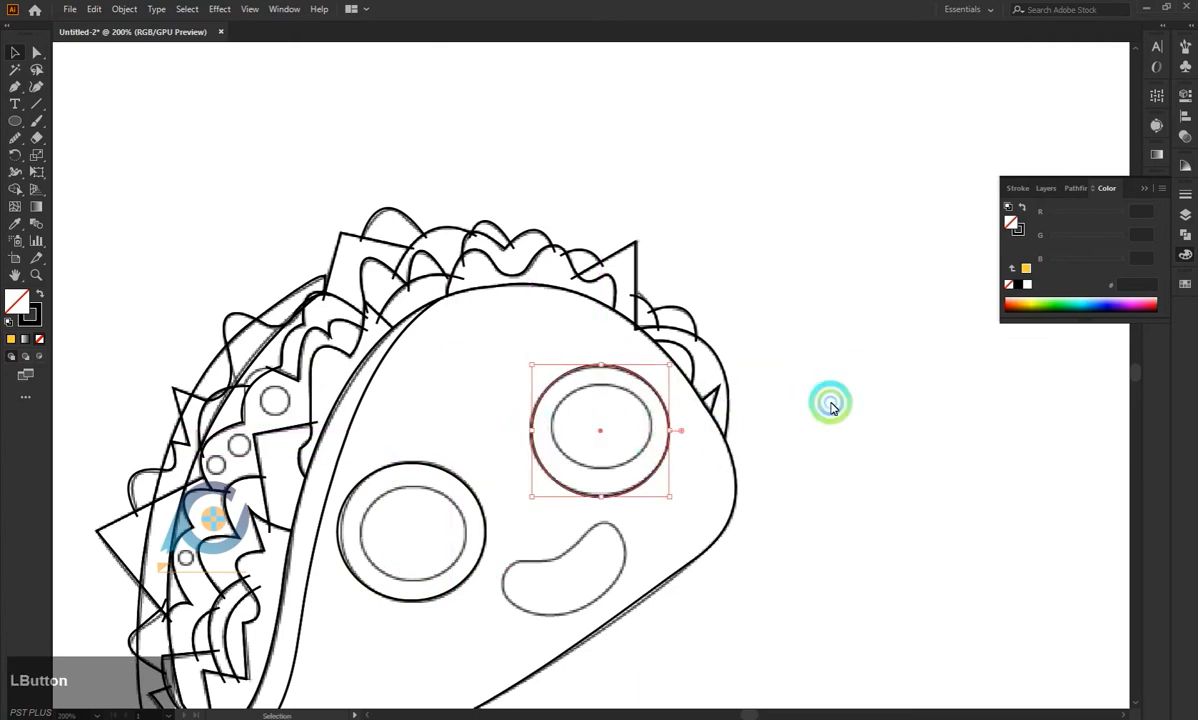
Add ellipses for the inner rings of both eyes and fit them to the sketch.
click(829, 403)
drag(443, 467, 444, 552)
drag(481, 629, 416, 490)
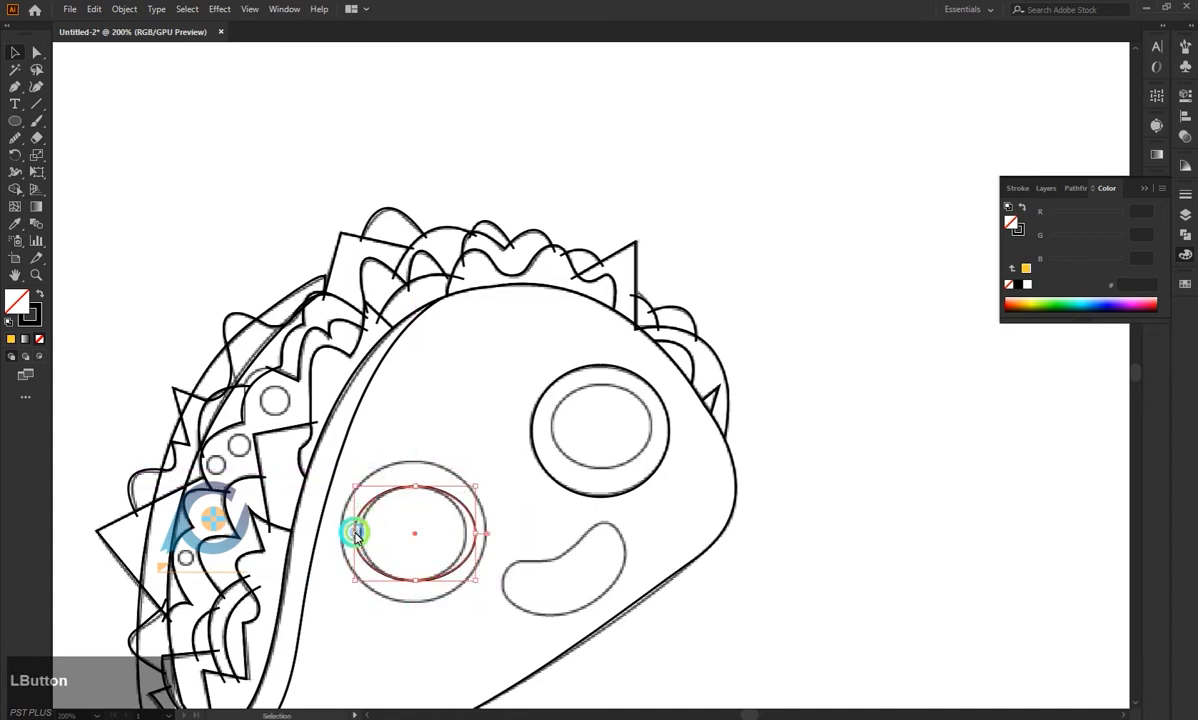
drag(355, 535, 361, 534)
drag(476, 534, 412, 531)
click(650, 388)
Resize the left eye's outer ellipse to about 81 by 77 px to match the sketched ring.
scroll(470, 470, down, 1)
drag(345, 463, 339, 466)
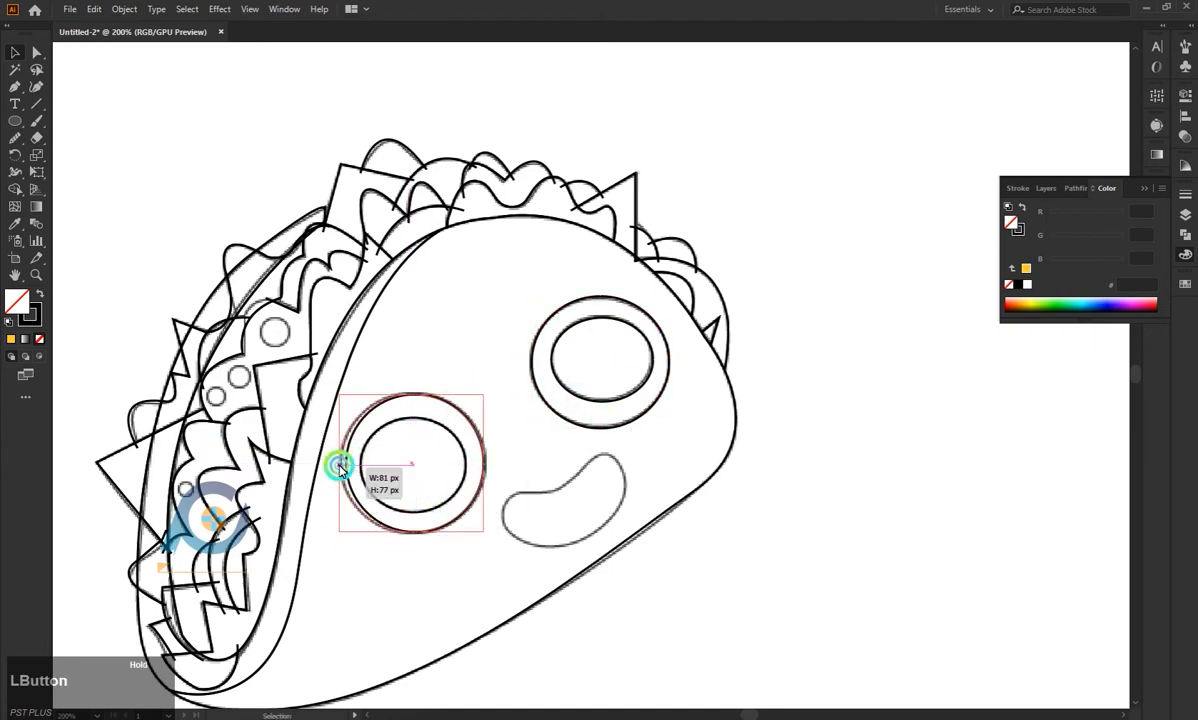
drag(483, 394, 484, 387)
click(507, 437)
click(410, 387)
drag(410, 387, 411, 393)
click(283, 352)
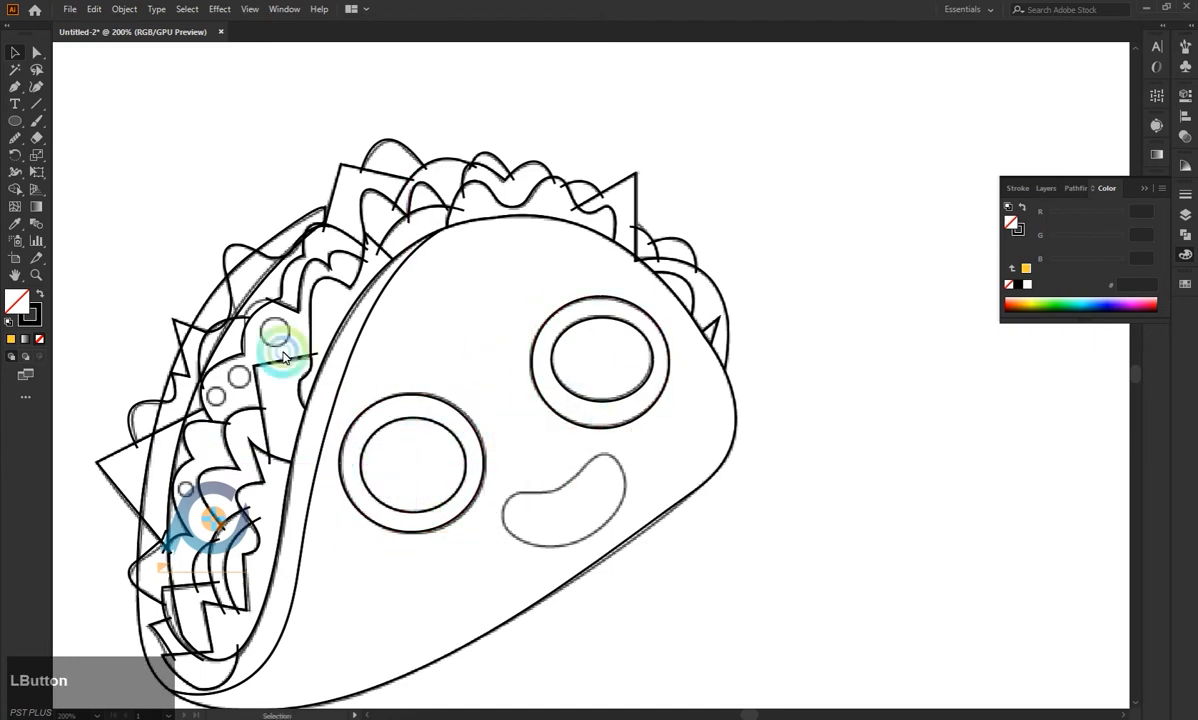
Trace the smiling mouth as a closed curved outline with the Pen tool.
key(p)
click(518, 492)
drag(600, 455, 607, 427)
key(ctrl+z)
click(587, 462)
drag(625, 489, 626, 549)
click(625, 489)
drag(531, 545, 448, 531)
click(532, 545)
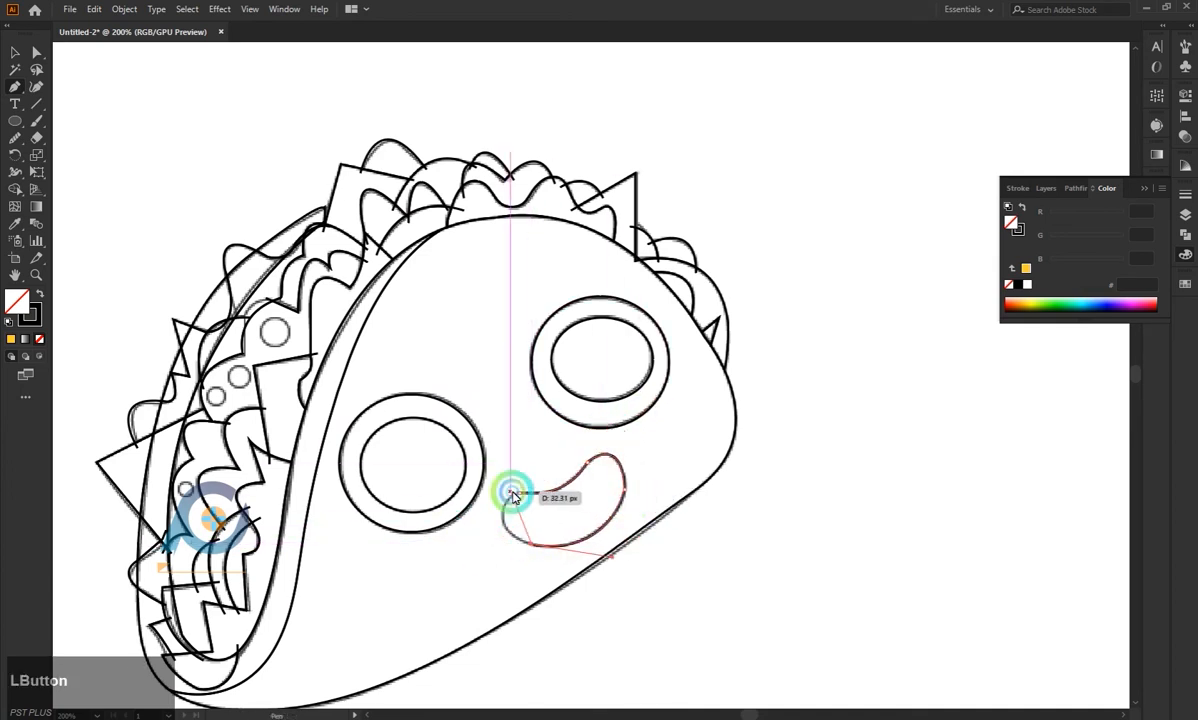
drag(518, 492, 560, 459)
Smooth the upper edge of the mouth outline with the Smooth tool.
drag(504, 503, 539, 494)
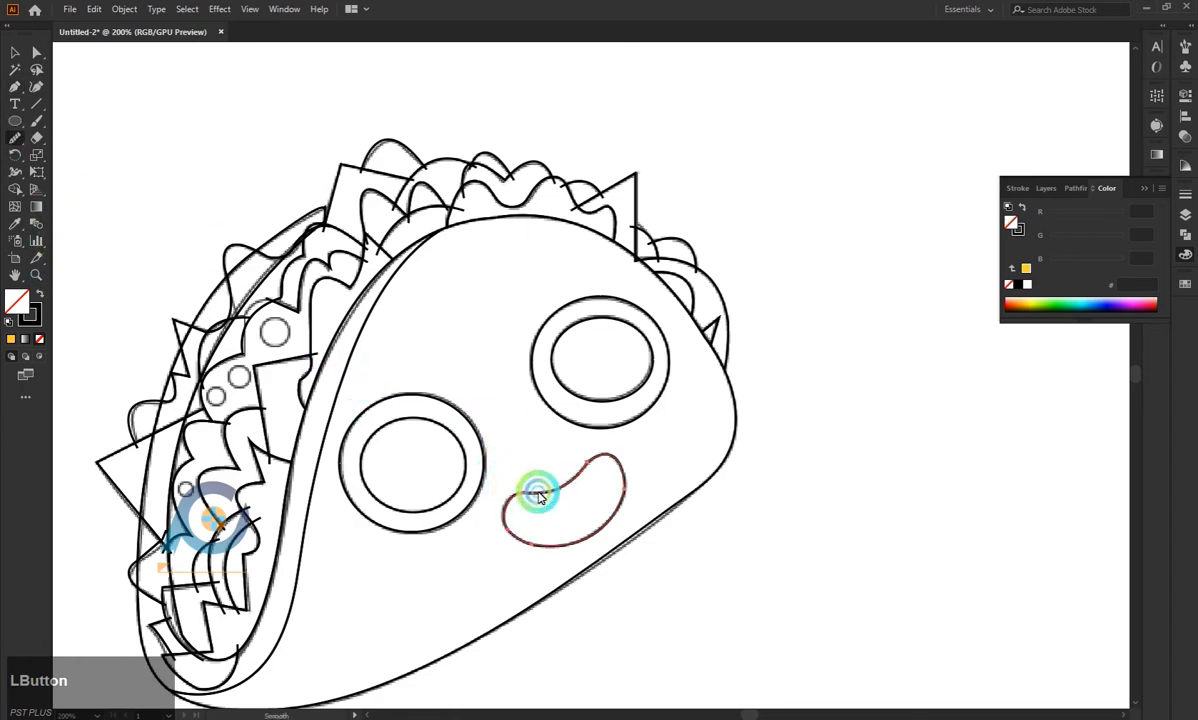
scroll(423, 450, down, 3)
scroll(468, 481, up, 3)
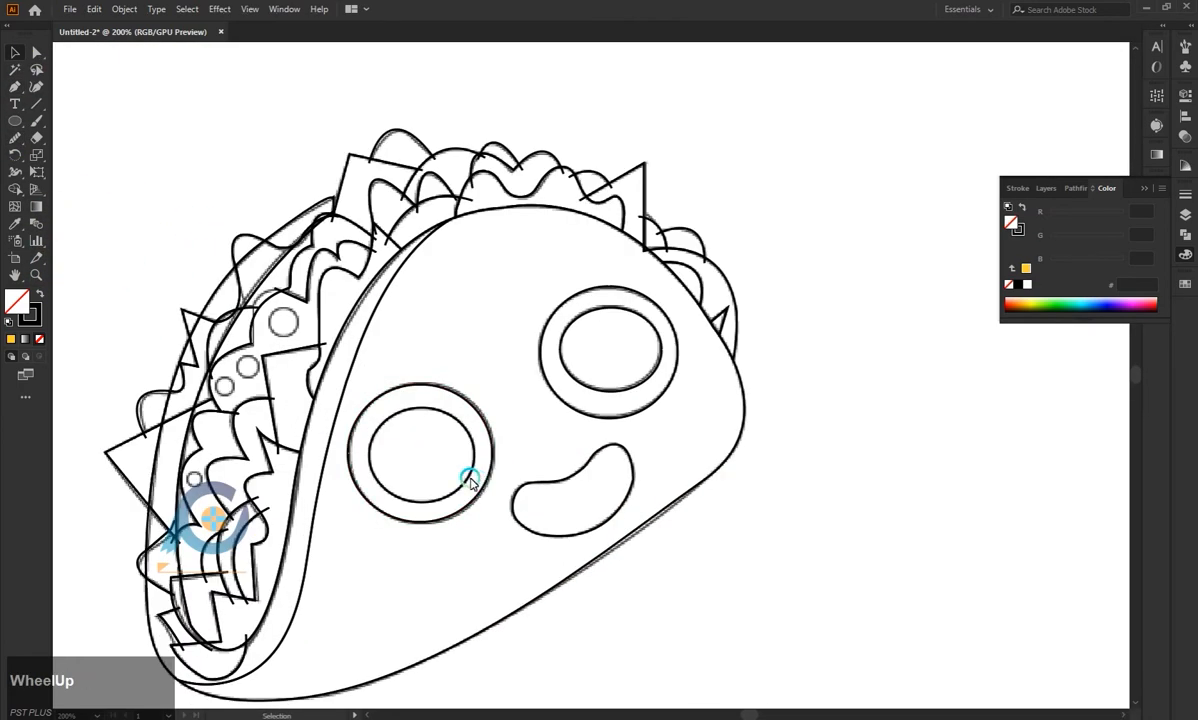
click(538, 487)
Fill the shell's front face with a light tan swatch.
click(649, 524)
click(1185, 284)
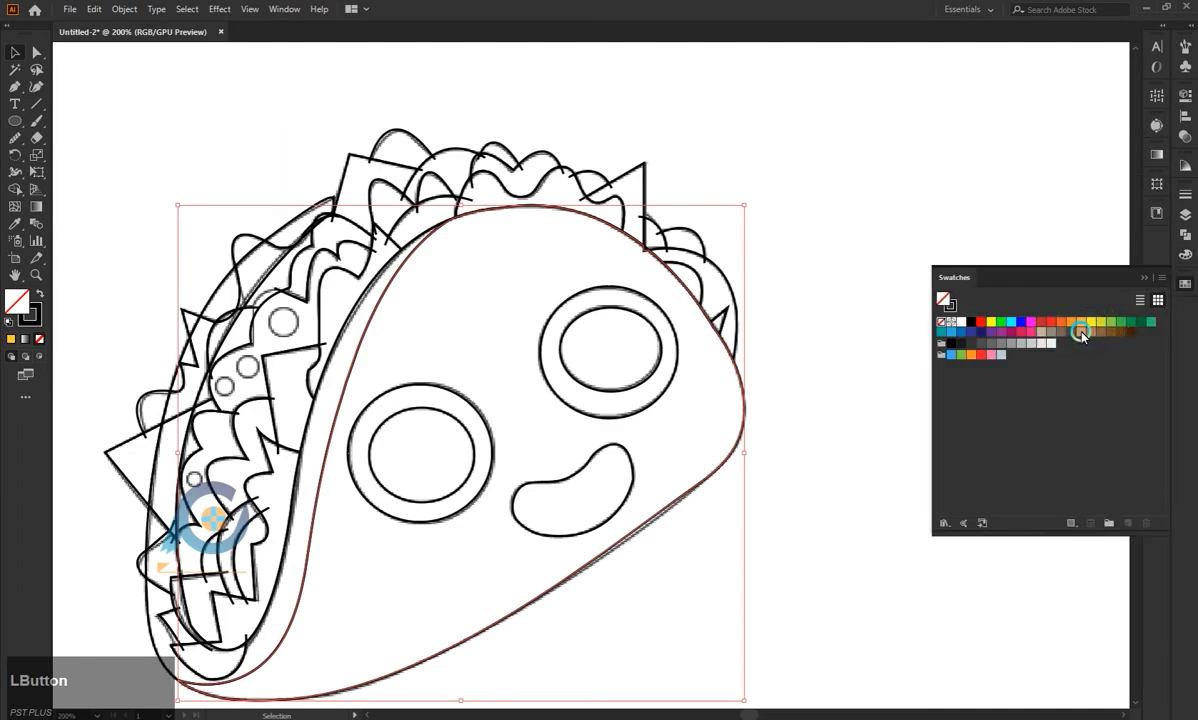
click(1080, 331)
click(1162, 278)
click(1092, 392)
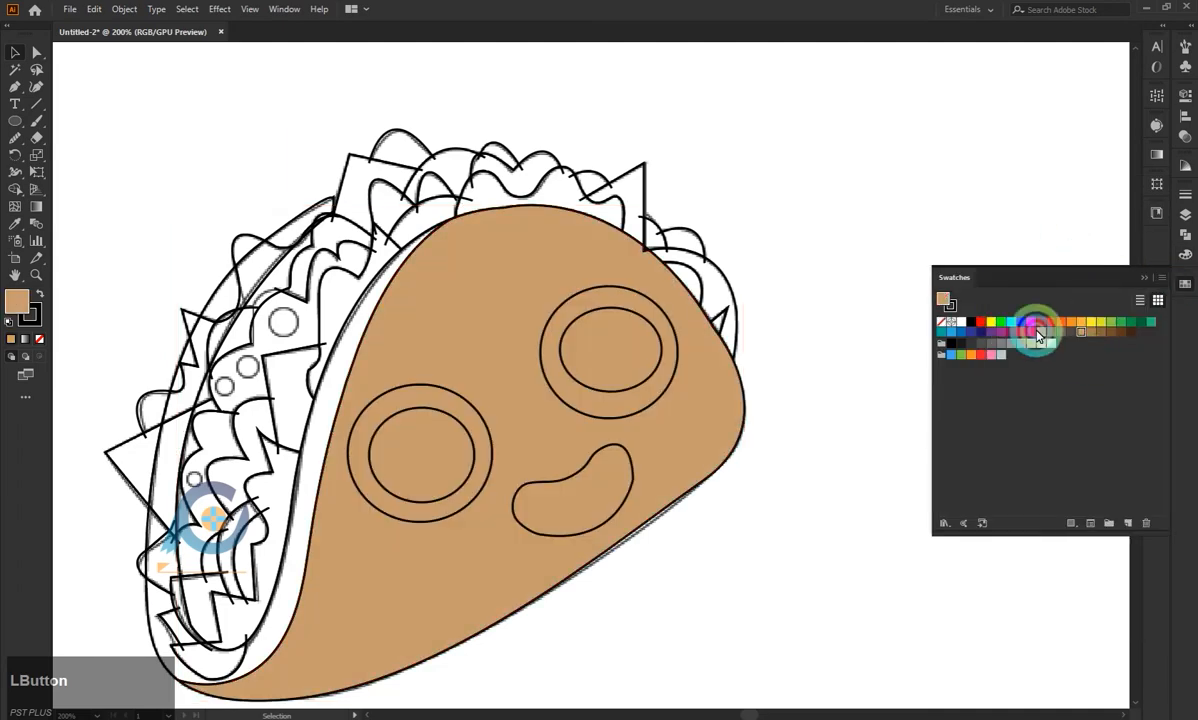
Switch the color sliders to CMYK and set the front face's cyan to 5%.
click(1187, 255)
click(1162, 188)
click(1086, 274)
click(1162, 188)
click(1092, 262)
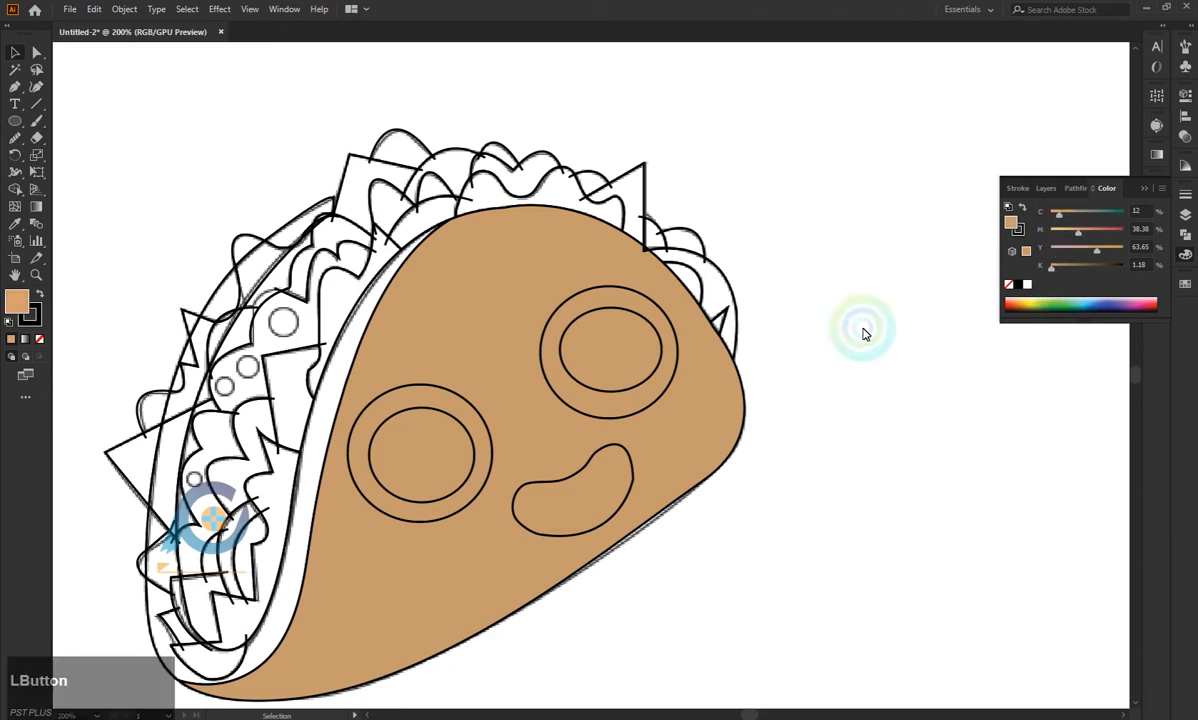
click(697, 371)
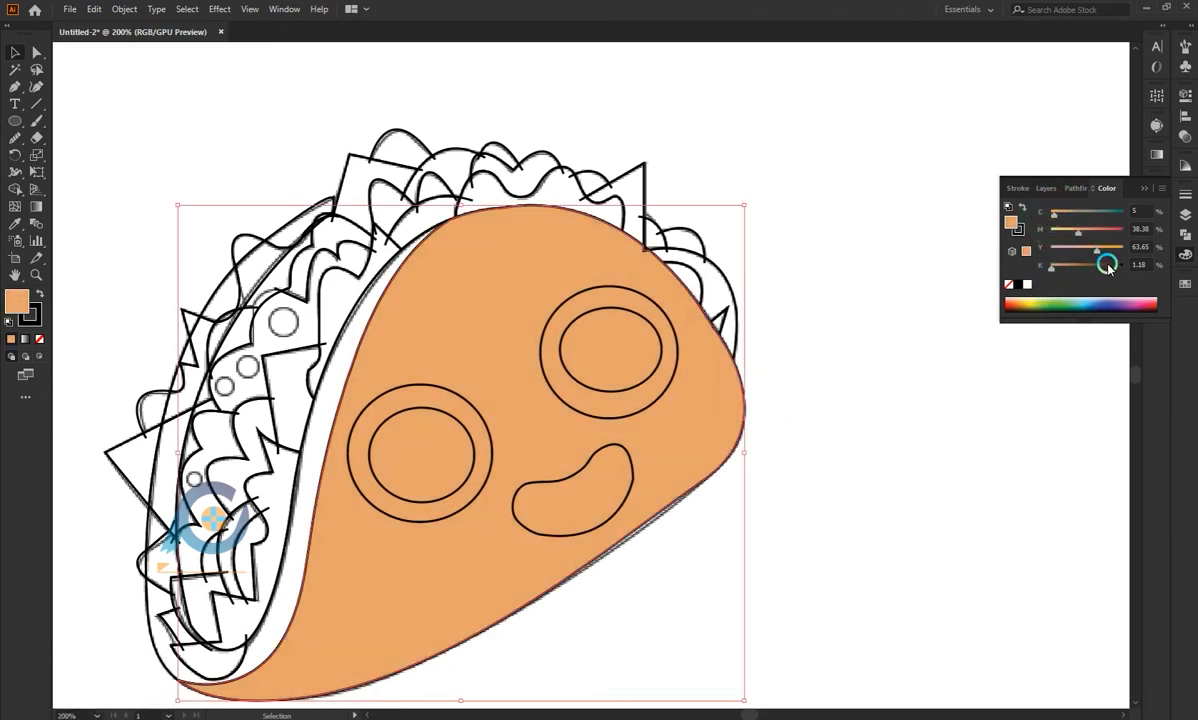
Switch the color sliders to HSB and set the front face's fill to H 37.97, S 30.98, B 100.
click(1162, 188)
click(1101, 248)
drag(1117, 260, 1126, 259)
drag(1091, 239, 1054, 217)
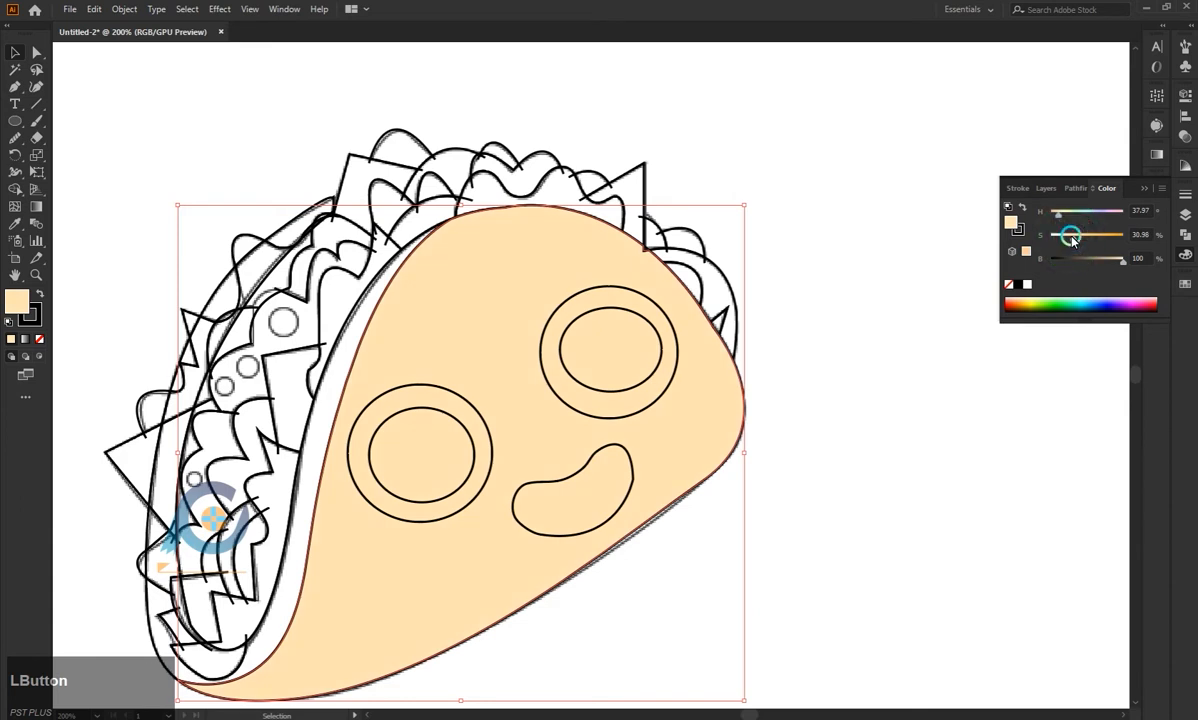
click(850, 425)
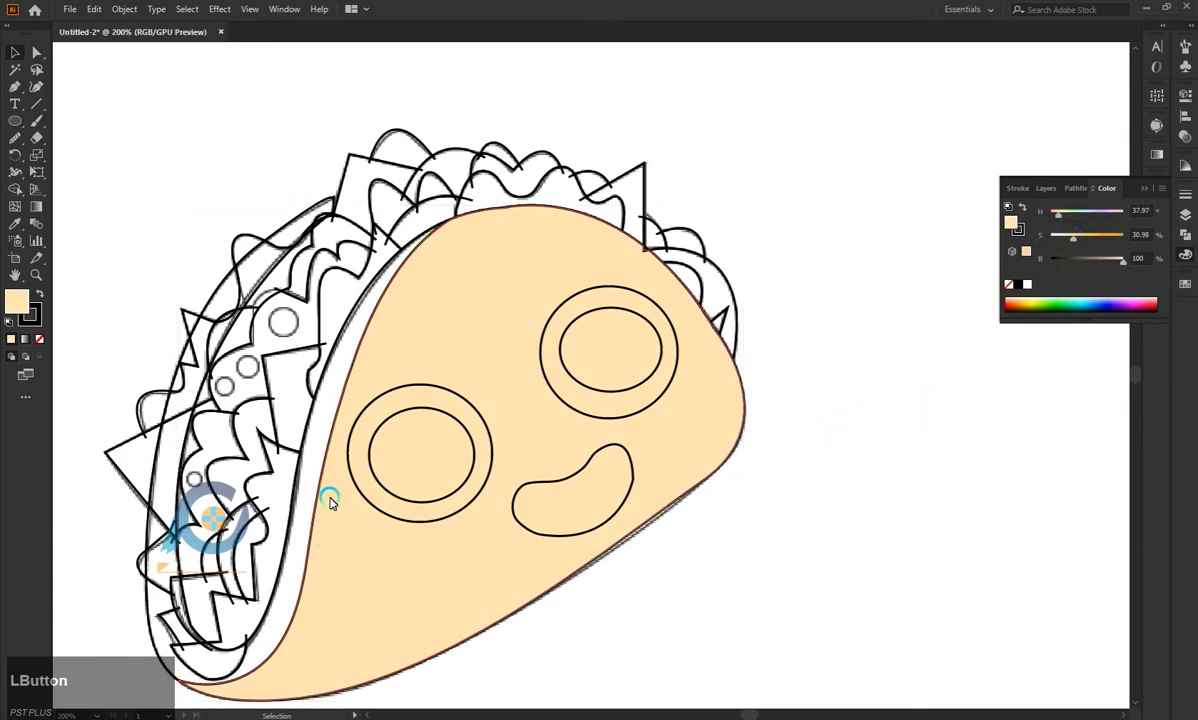
Copy the front face's fill onto the shell's rim strip and lighten it to a saturation of 23.14%.
click(303, 478)
key(i)
click(516, 350)
click(1069, 240)
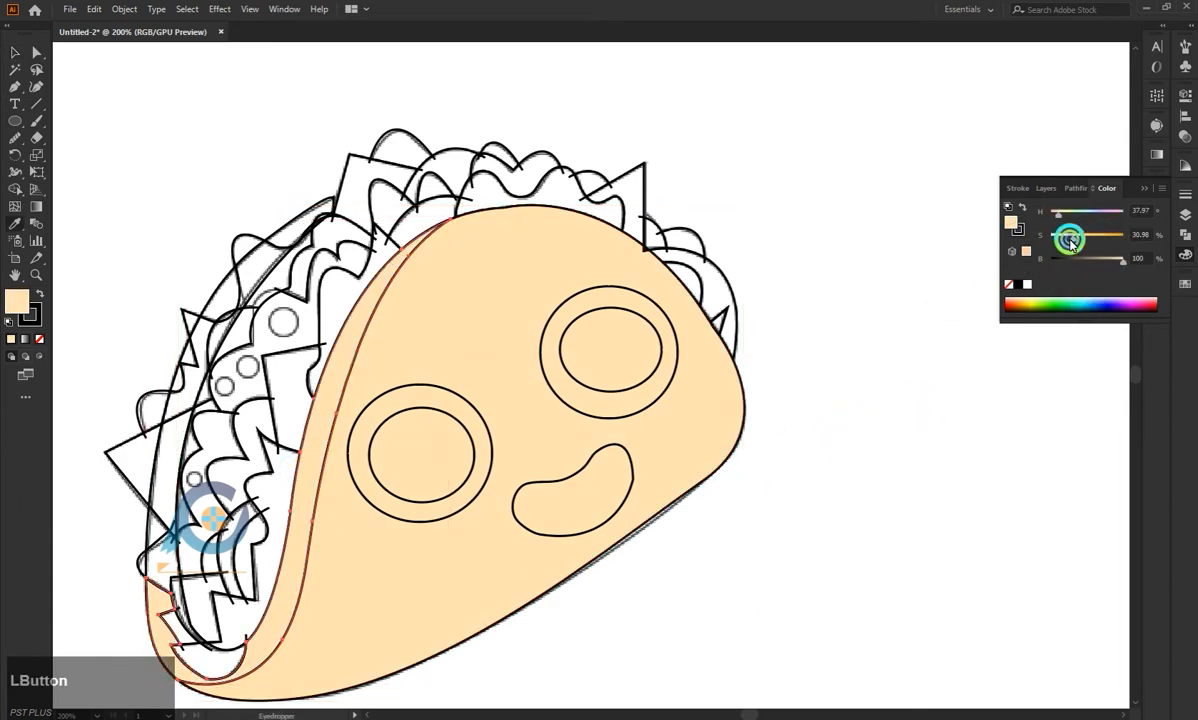
Try a white fill on the outer ellipses of both eyes.
key(a)
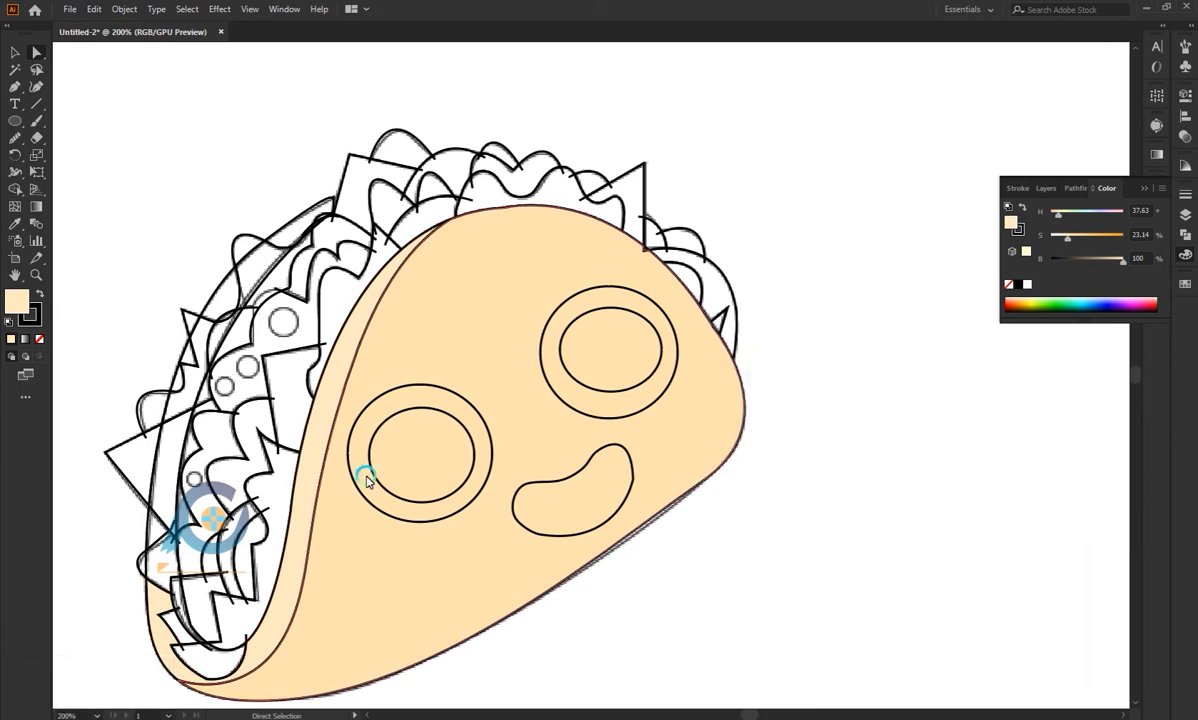
click(404, 385)
click(1027, 284)
click(560, 306)
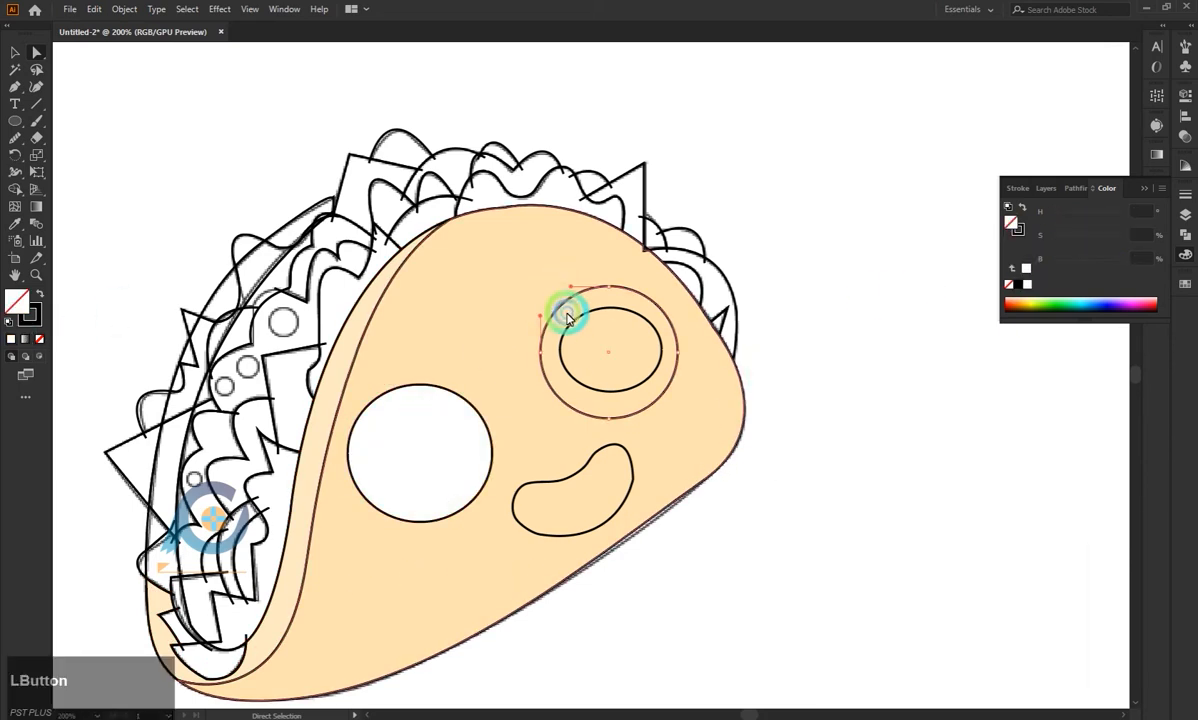
click(1027, 284)
click(449, 408)
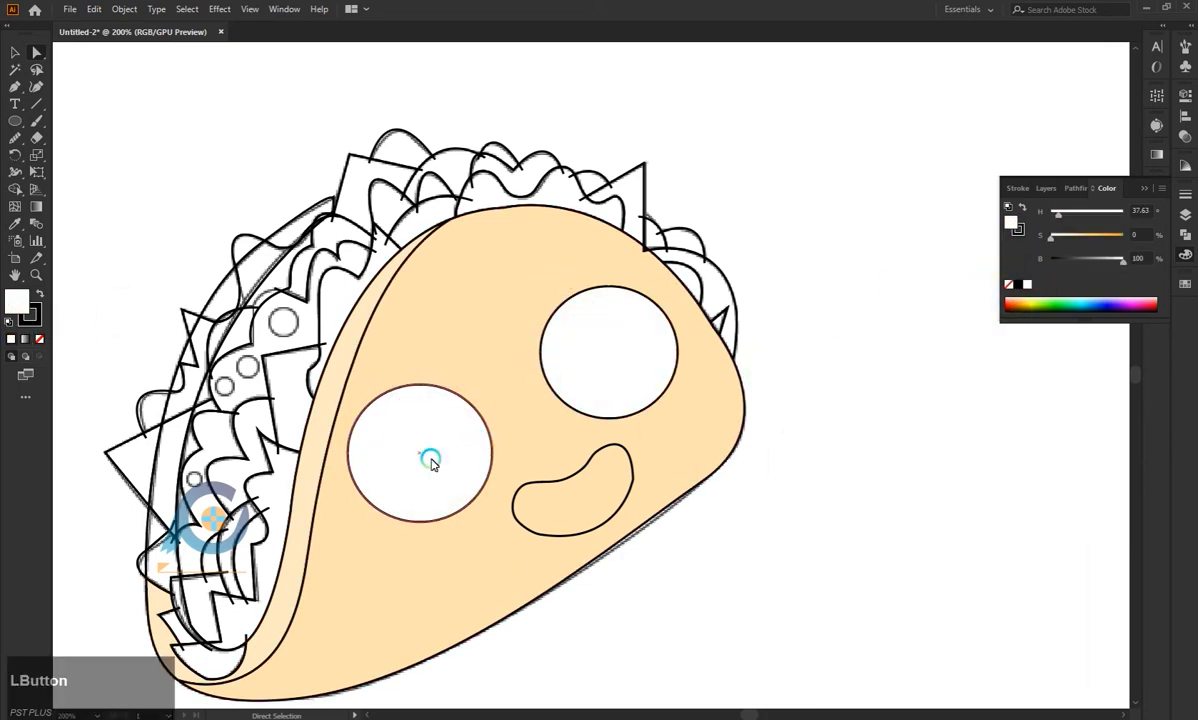
Bring the inner ellipses of both eyes to the front of the stacking order.
right_click(583, 382)
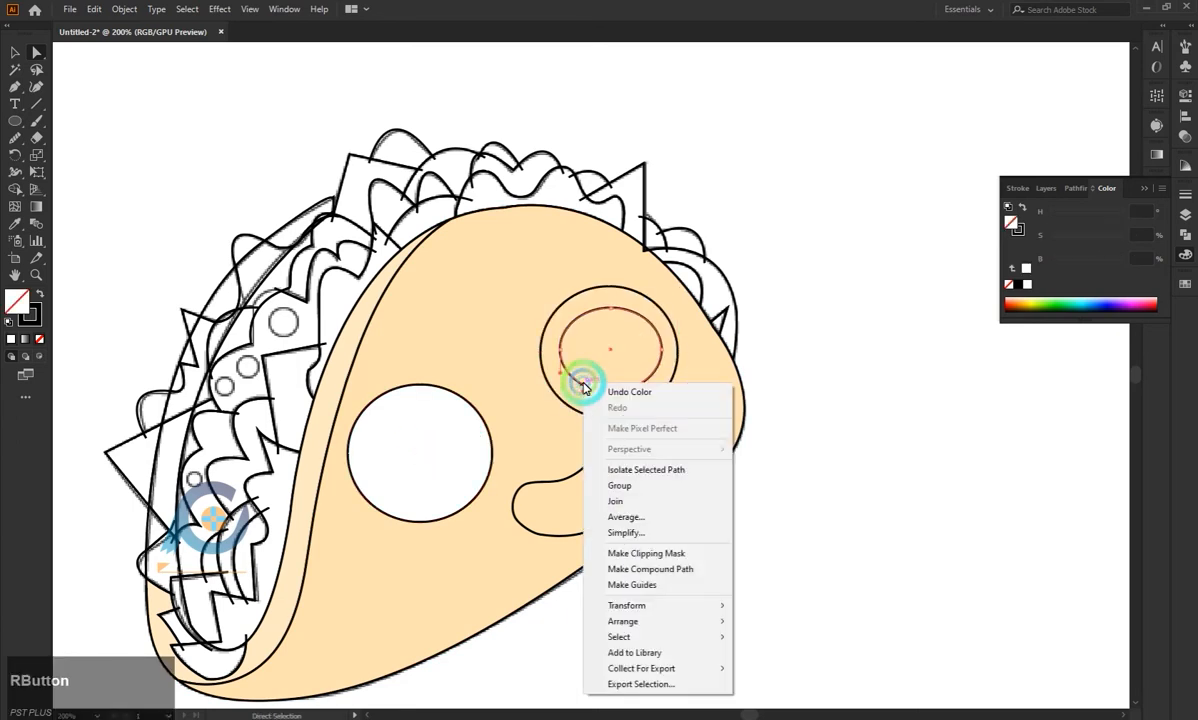
mouse_move(640, 605)
click(745, 652)
click(791, 431)
right_click(460, 420)
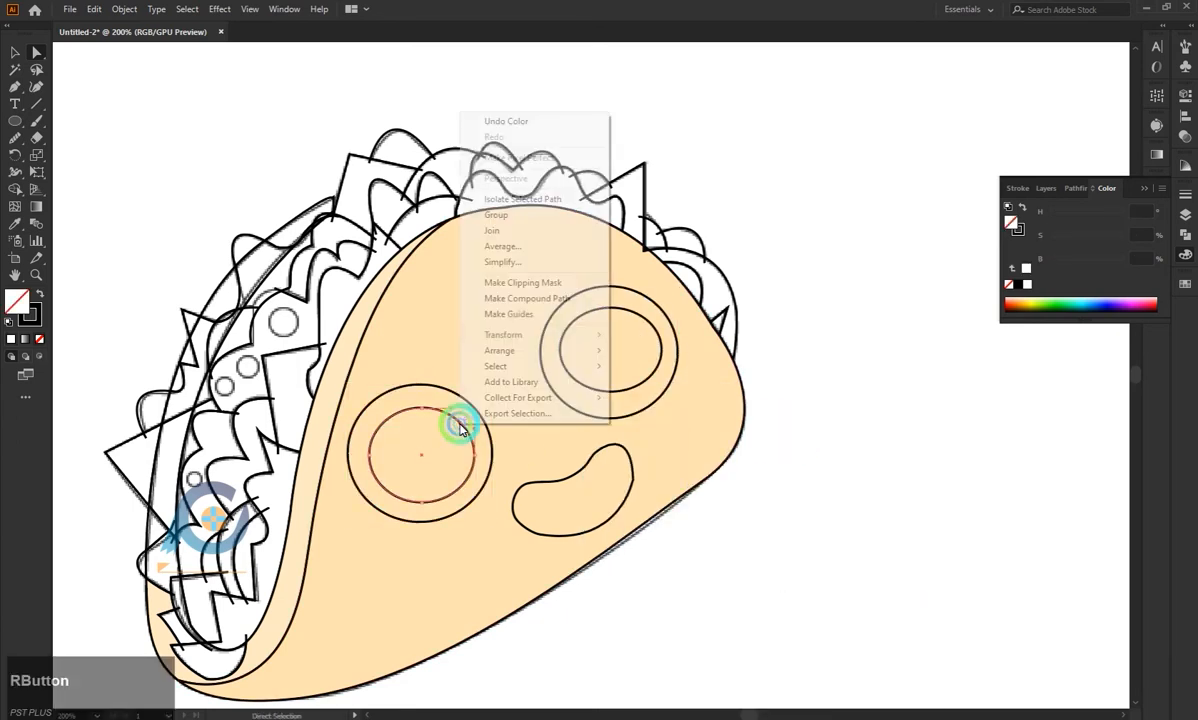
mouse_move(551, 340)
click(630, 352)
right_click(632, 315)
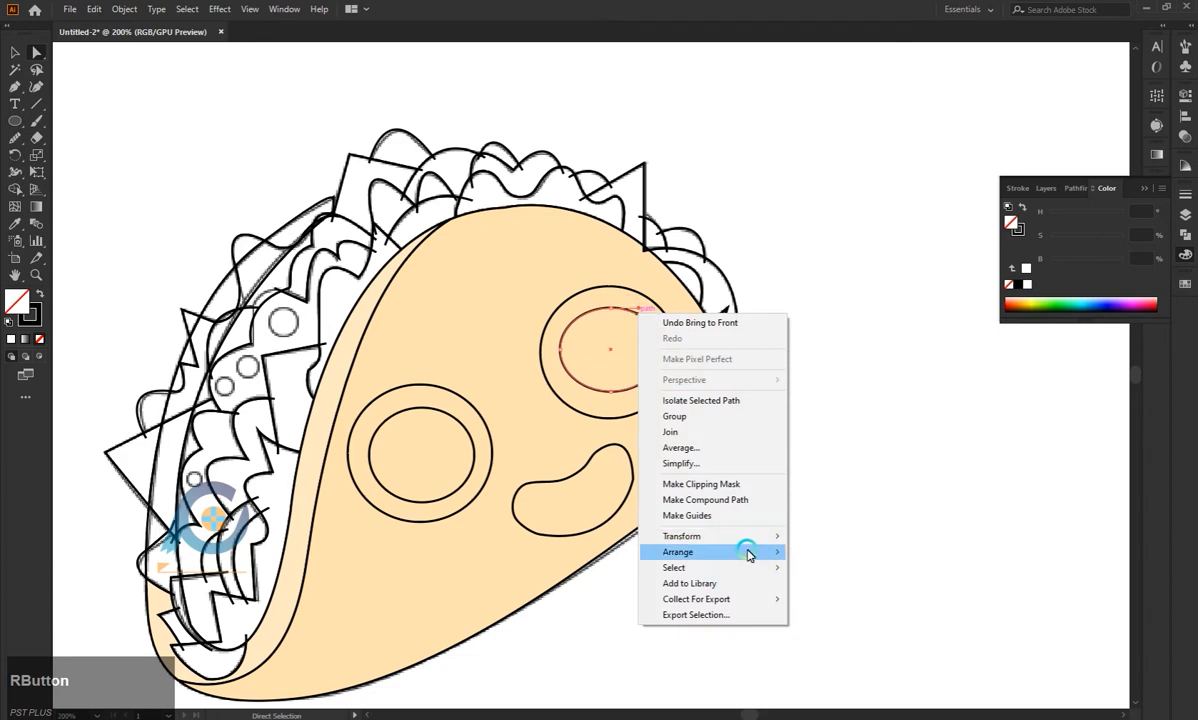
mouse_move(749, 551)
click(802, 510)
Fill the outer ellipses of both eyes with white behind the inner ones.
click(497, 443)
click(1026, 284)
click(610, 310)
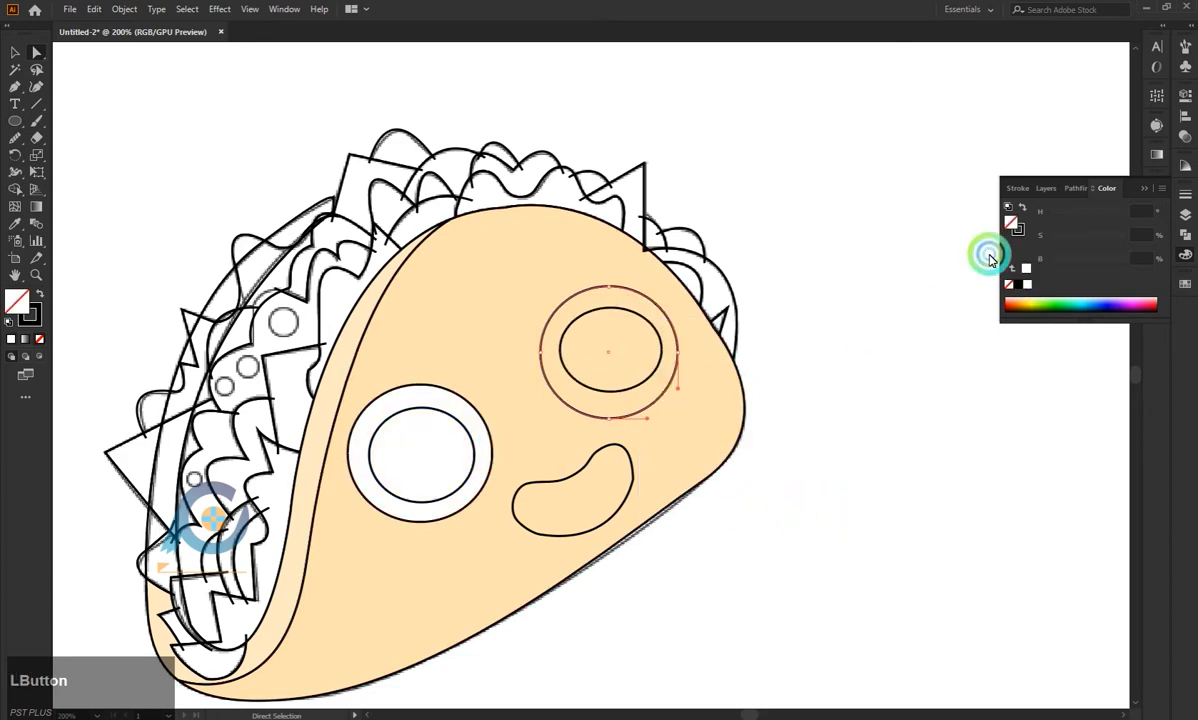
click(1026, 284)
Fill the left eye's inner ellipse with dark brown, C 21, M 67.92, Y 67.05, K 90.15.
click(427, 411)
click(1115, 235)
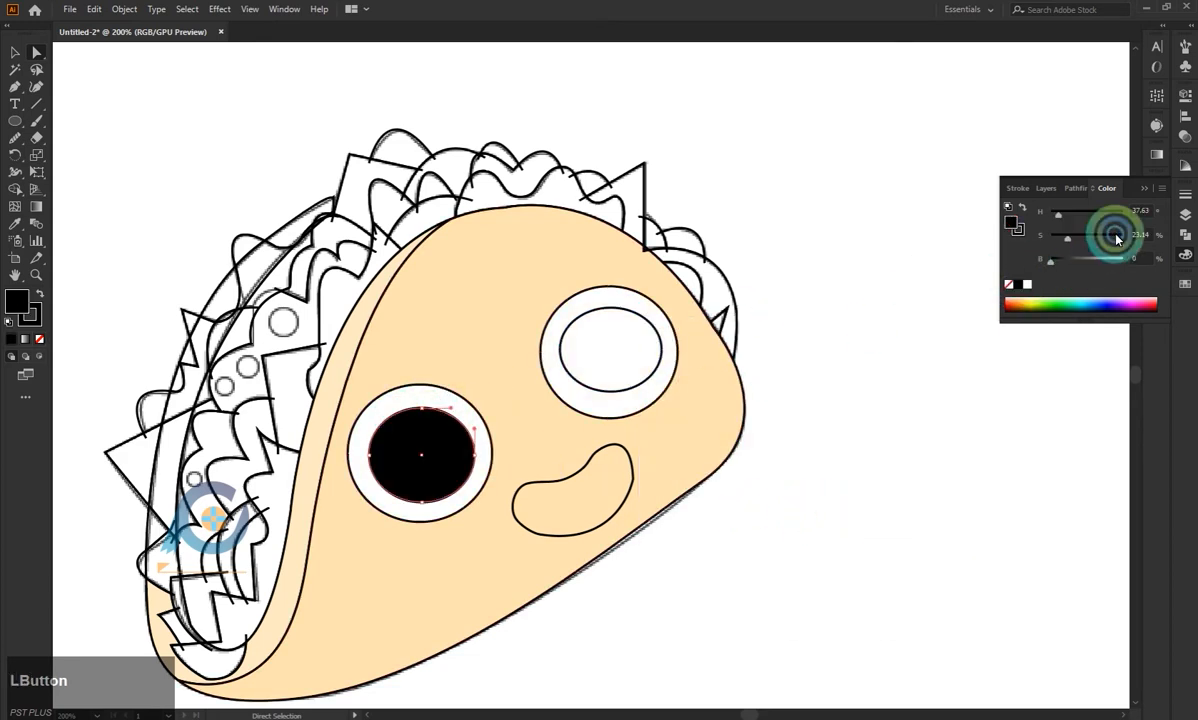
click(1162, 188)
click(1110, 270)
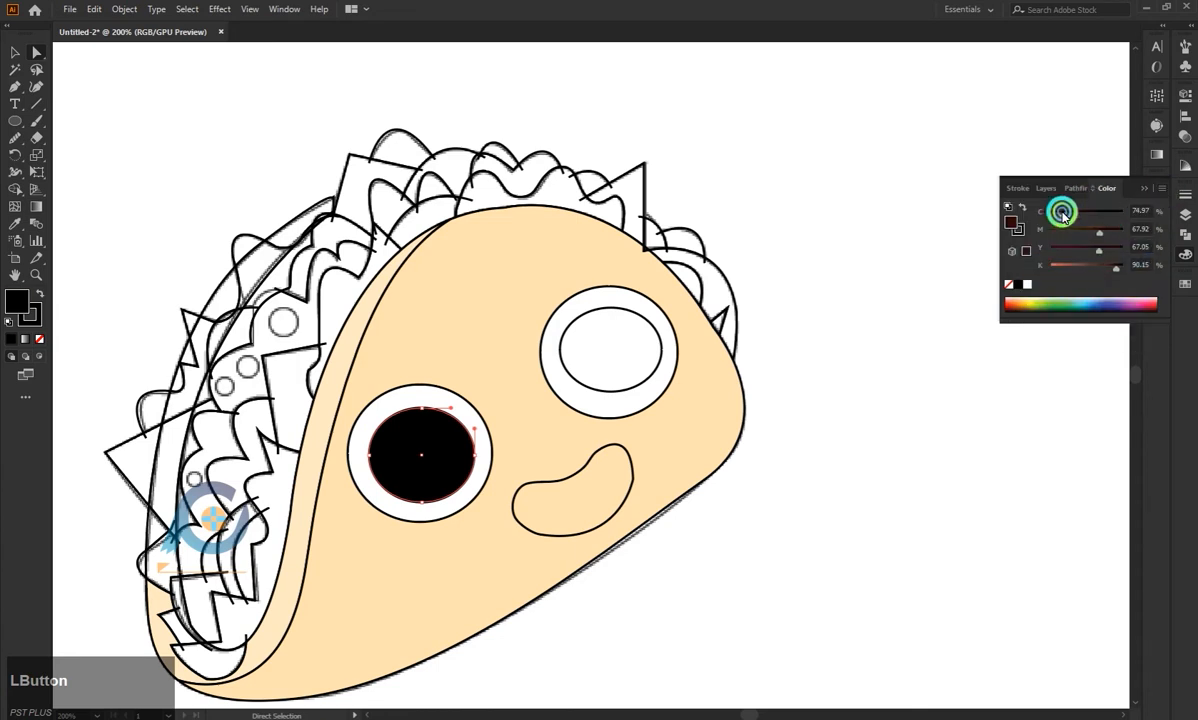
click(1053, 215)
Copy the left pupil's dark brown fill onto the right eye's inner ellipse with the Eyedropper.
click(623, 313)
key(i)
click(455, 460)
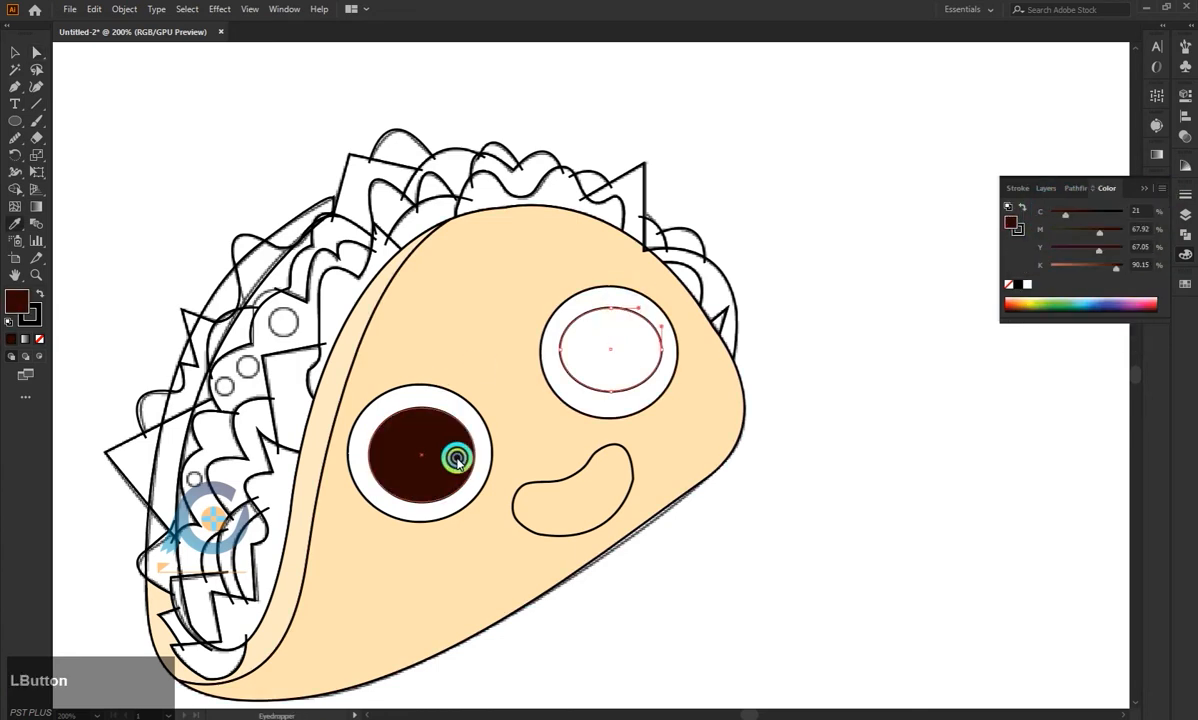
Smooth and refine the curve of the mouth outline, then fill the mouth with white sampled from the right eye.
click(15, 52)
click(590, 461)
click(628, 448)
click(15, 138)
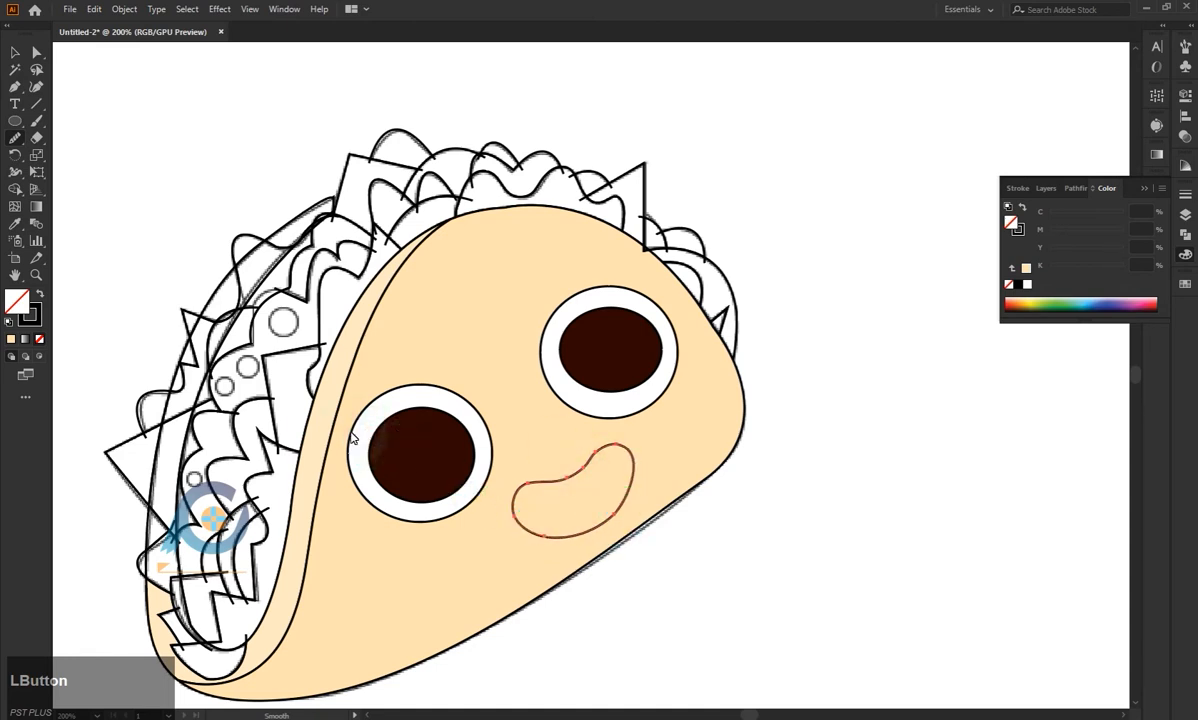
click(36, 53)
click(612, 478)
drag(614, 515, 598, 522)
click(770, 535)
click(551, 483)
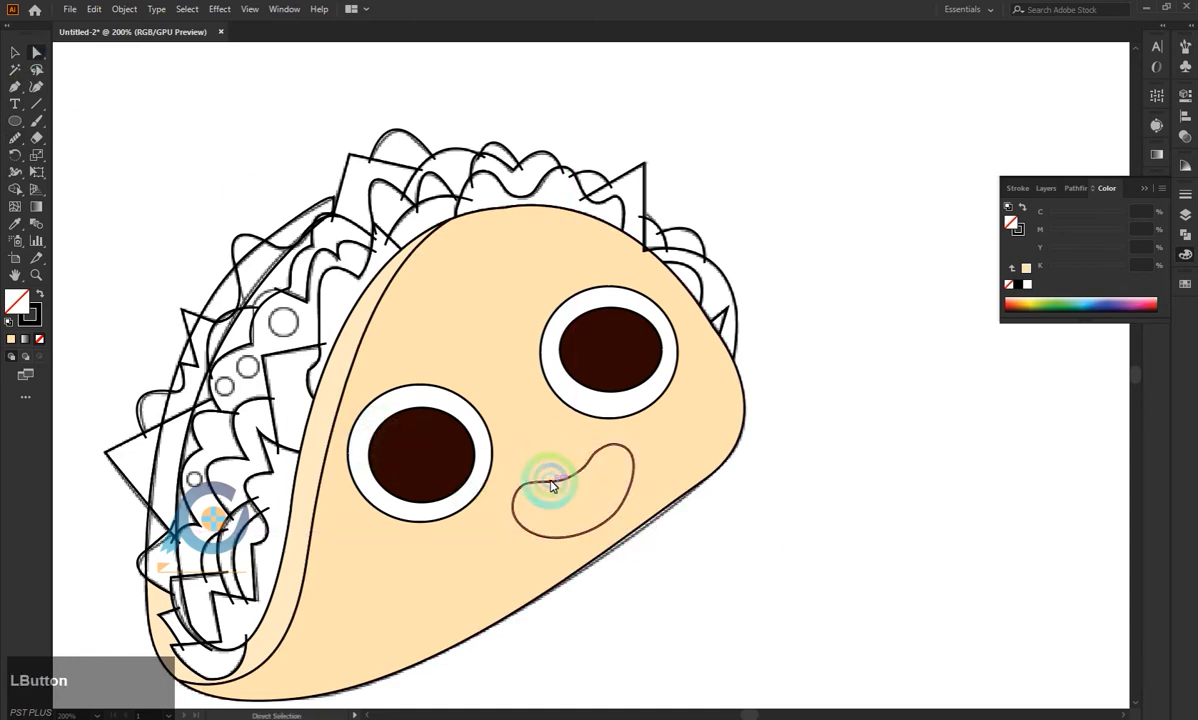
key(i)
click(594, 406)
Add a larger white highlight circle on one side of each pupil and a smaller one on the opposite side.
click(15, 52)
click(16, 118)
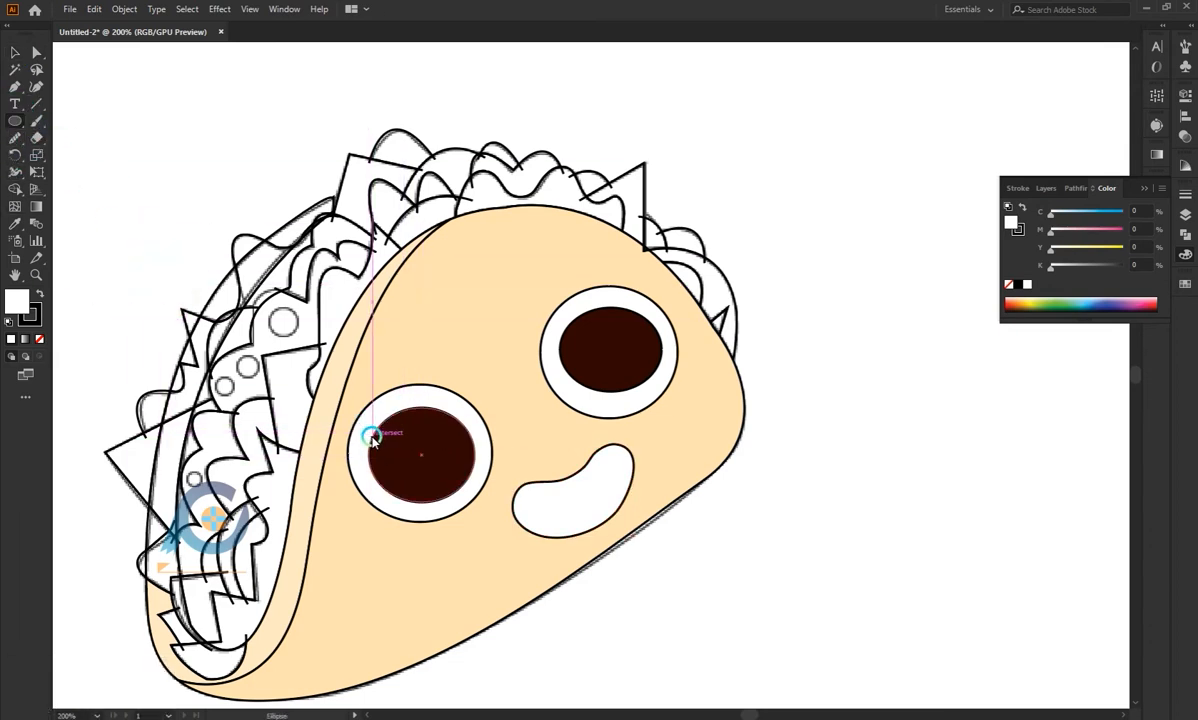
drag(370, 437, 560, 336)
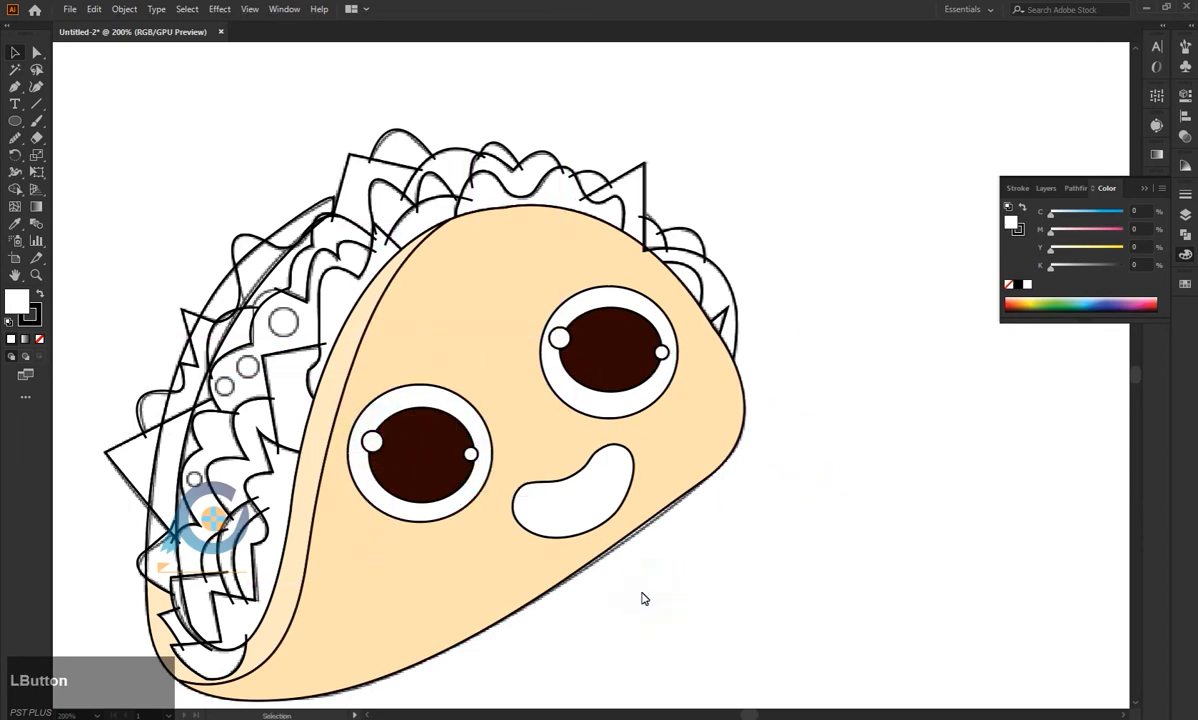
Draw a small notched shape in the mouth's left corner and fill it with dark brown sampled from the left pupil.
scroll(580, 515, up, 1)
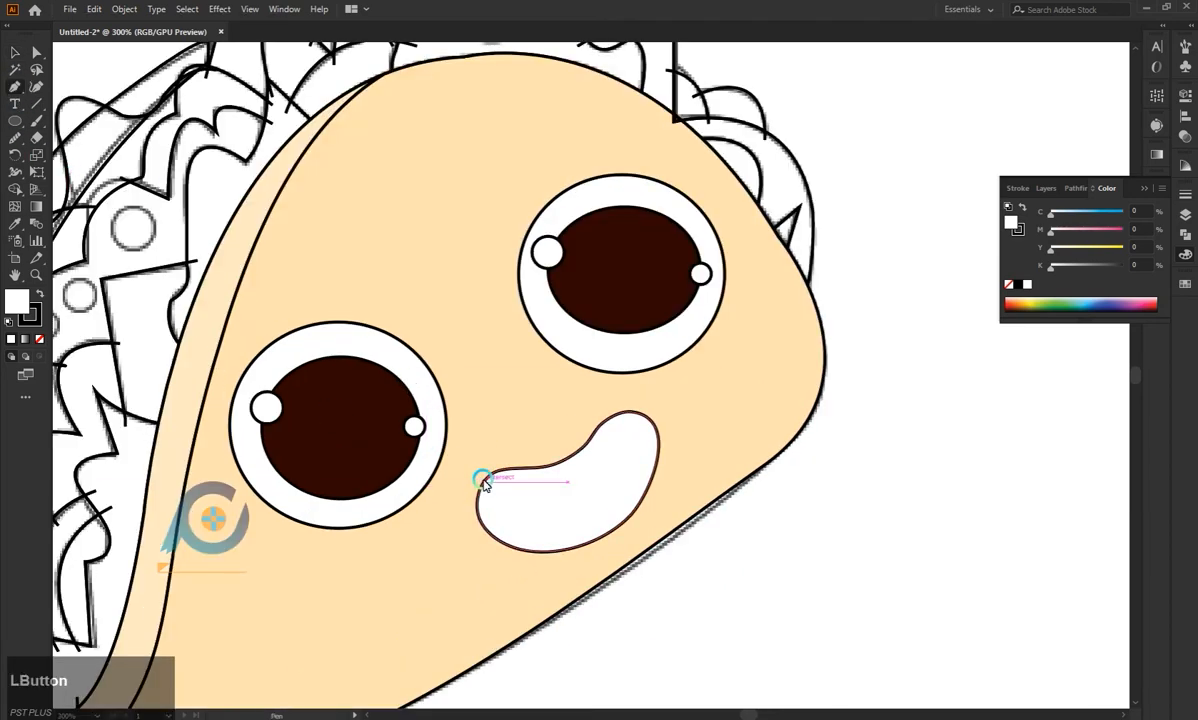
drag(483, 482, 490, 541)
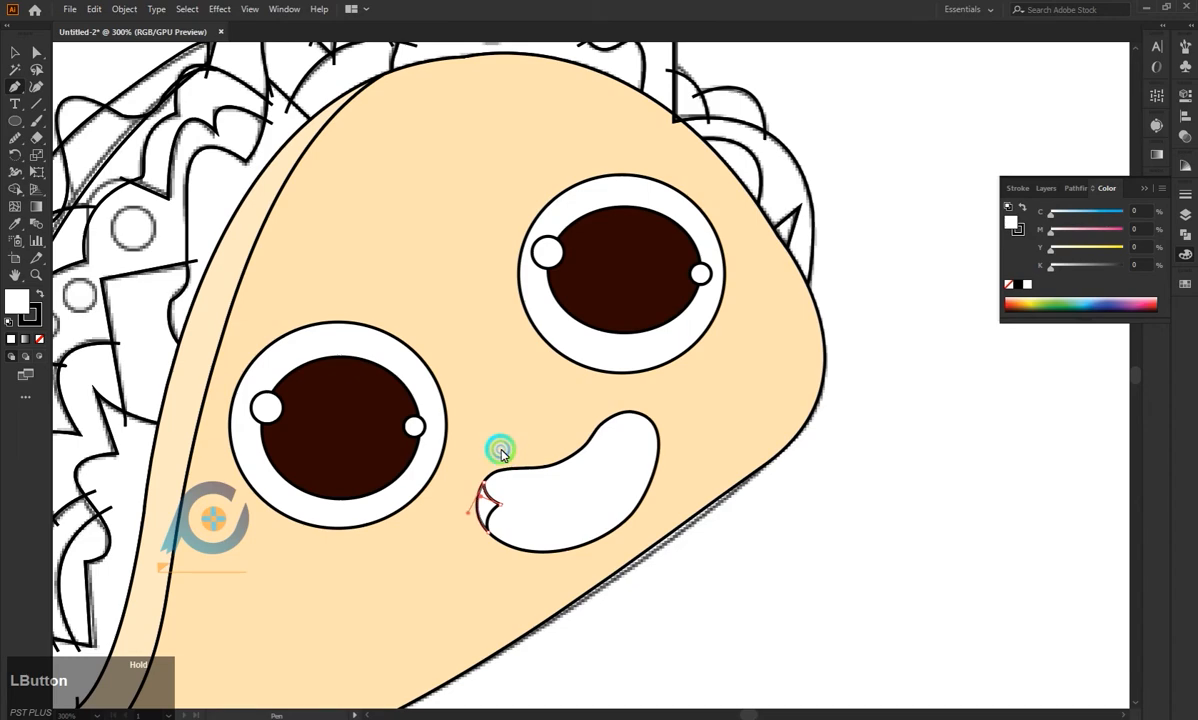
key(i)
click(390, 444)
key(v)
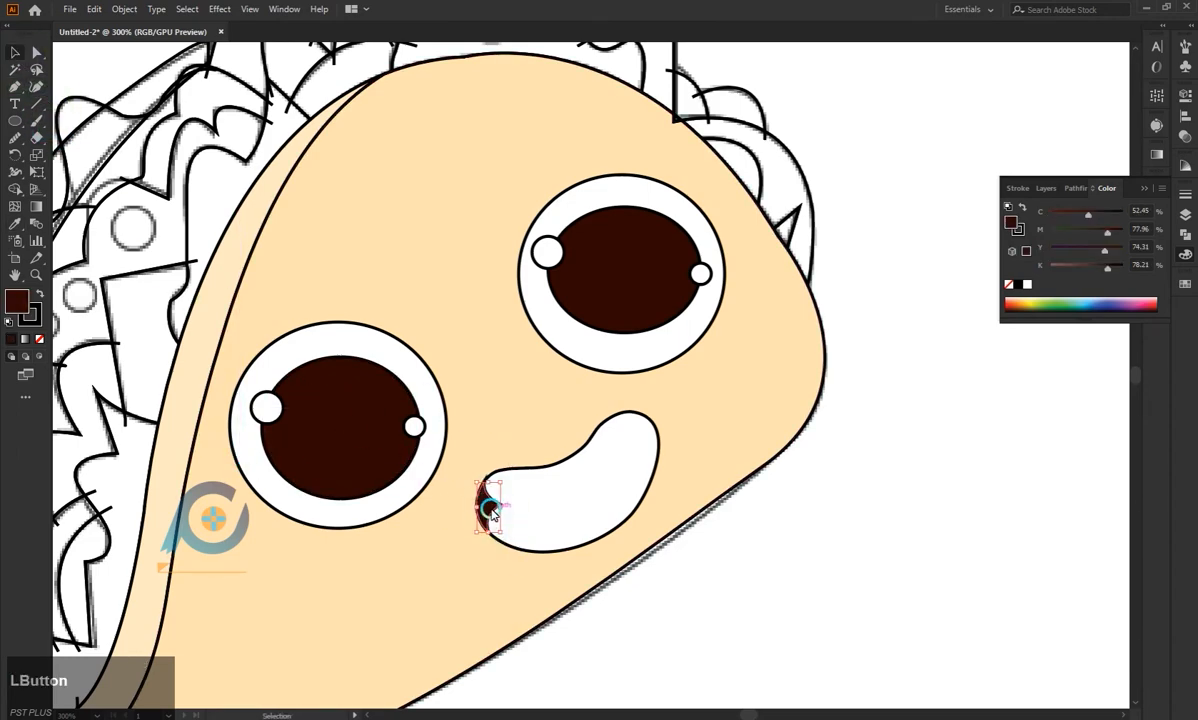
Duplicate the dark mouth-corner shape to the mouth's right end, reflect it, and rotate and position it to fit the corner.
alt+drag(490, 512, 627, 436)
right_click(627, 436)
mouse_move(757, 356)
click(861, 409)
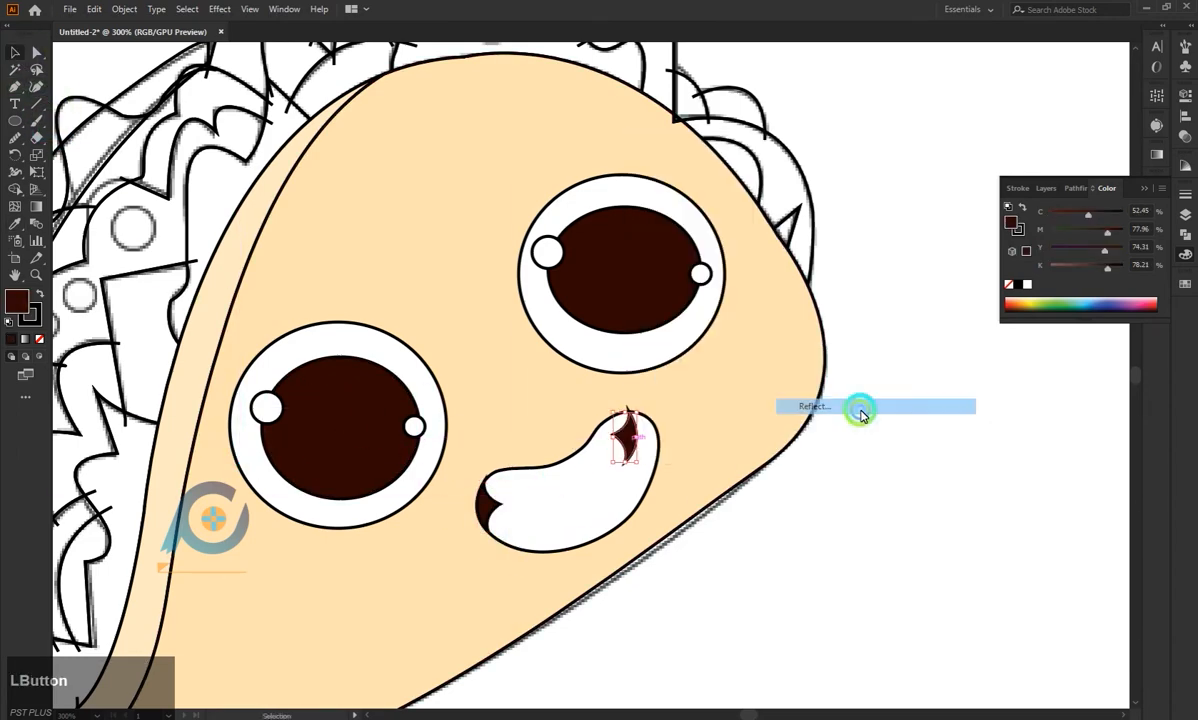
click(1050, 437)
mouse_move(631, 414)
mouse_down()
mouse_move(660, 449)
mouse_move(609, 421)
mouse_up()
scroll(641, 416, up, 3)
drag(685, 511, 710, 408)
drag(604, 398, 630, 396)
click(675, 484)
scroll(675, 484, down, 5)
scroll(326, 447, up, 3)
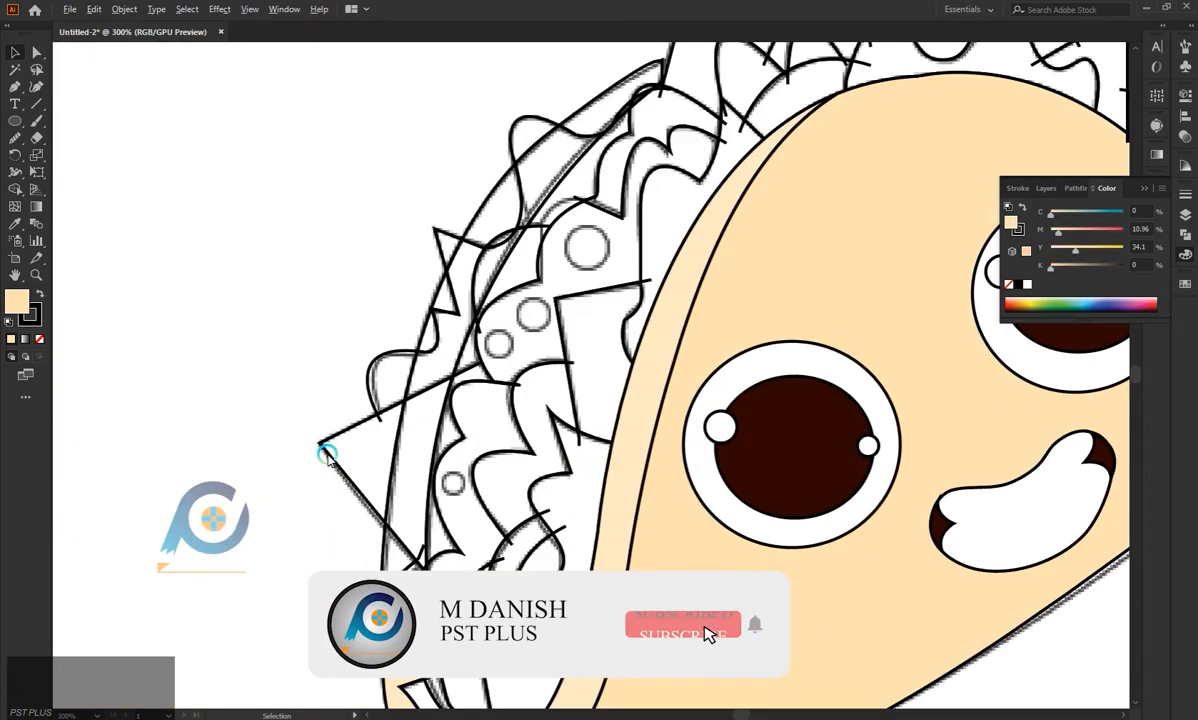
scroll(319, 443, down, 2)
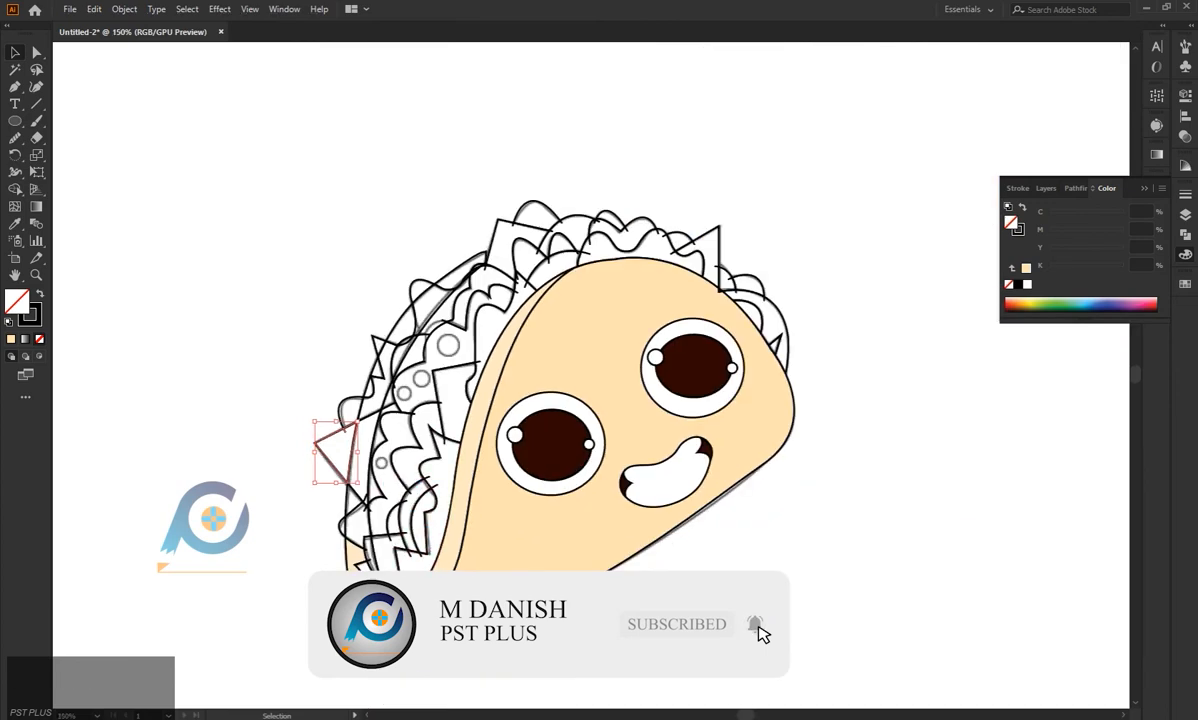
click(535, 545)
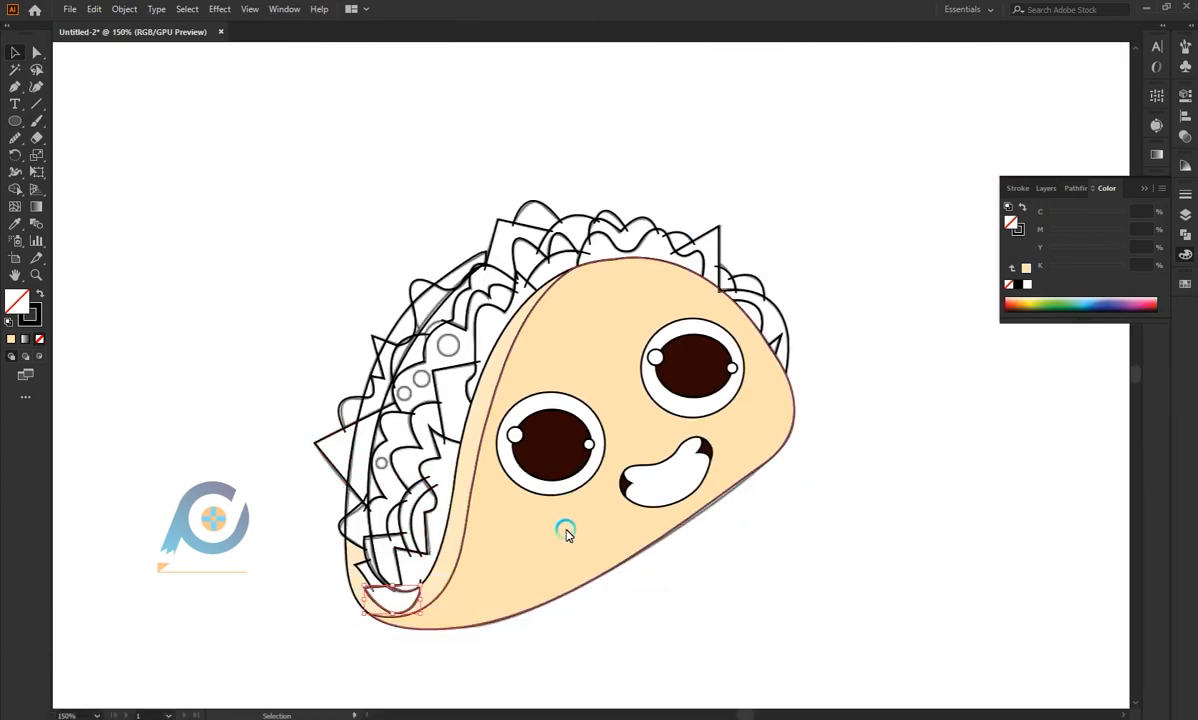
click(585, 420)
click(569, 670)
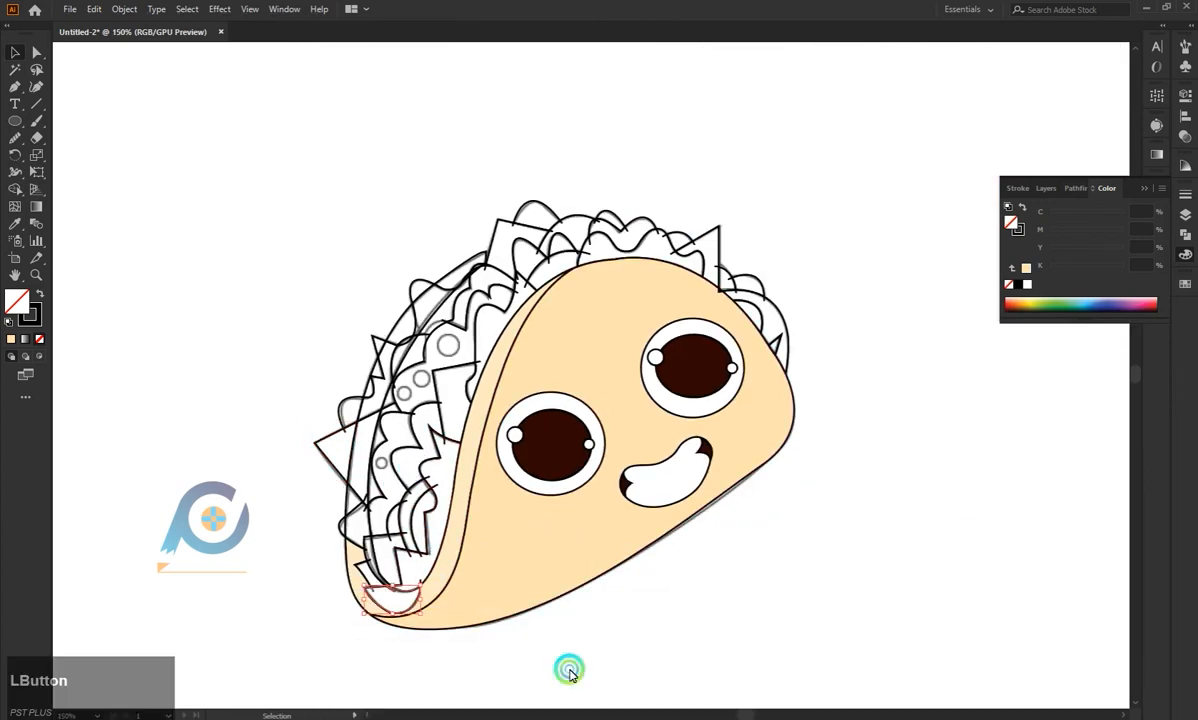
click(1145, 188)
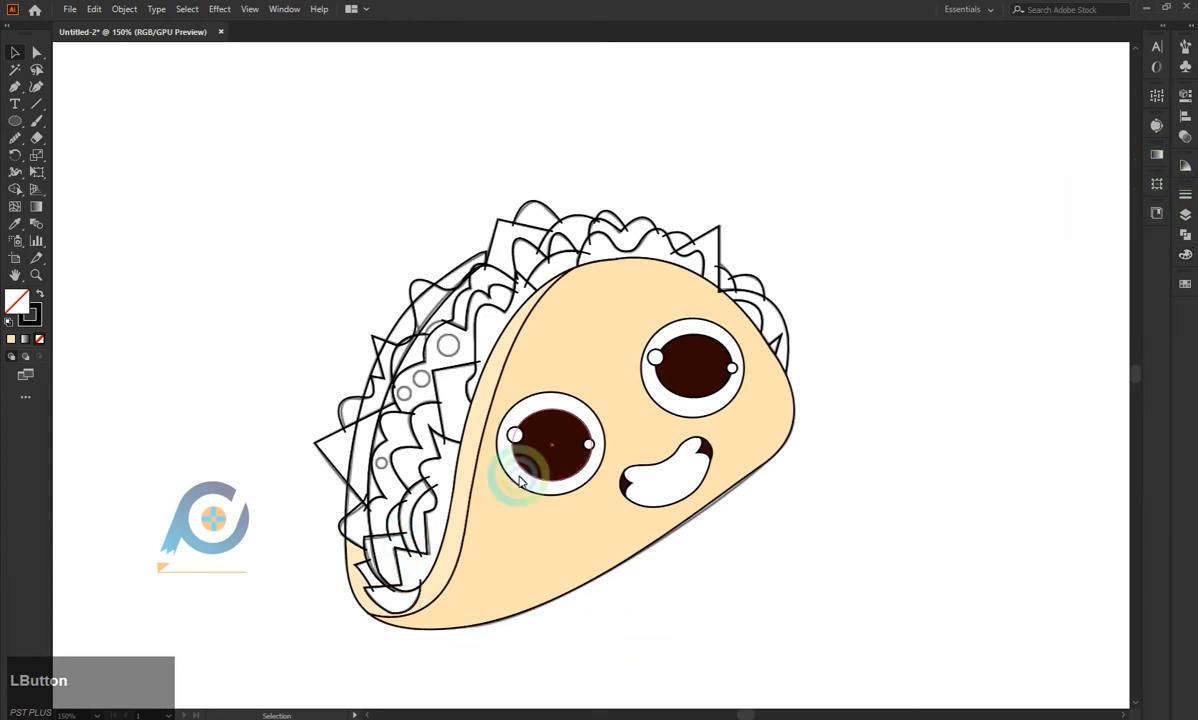
Fill the crescent at the taco's lower end with light green, H 85.81, S 46.97, B 77.65.
click(378, 600)
click(1185, 283)
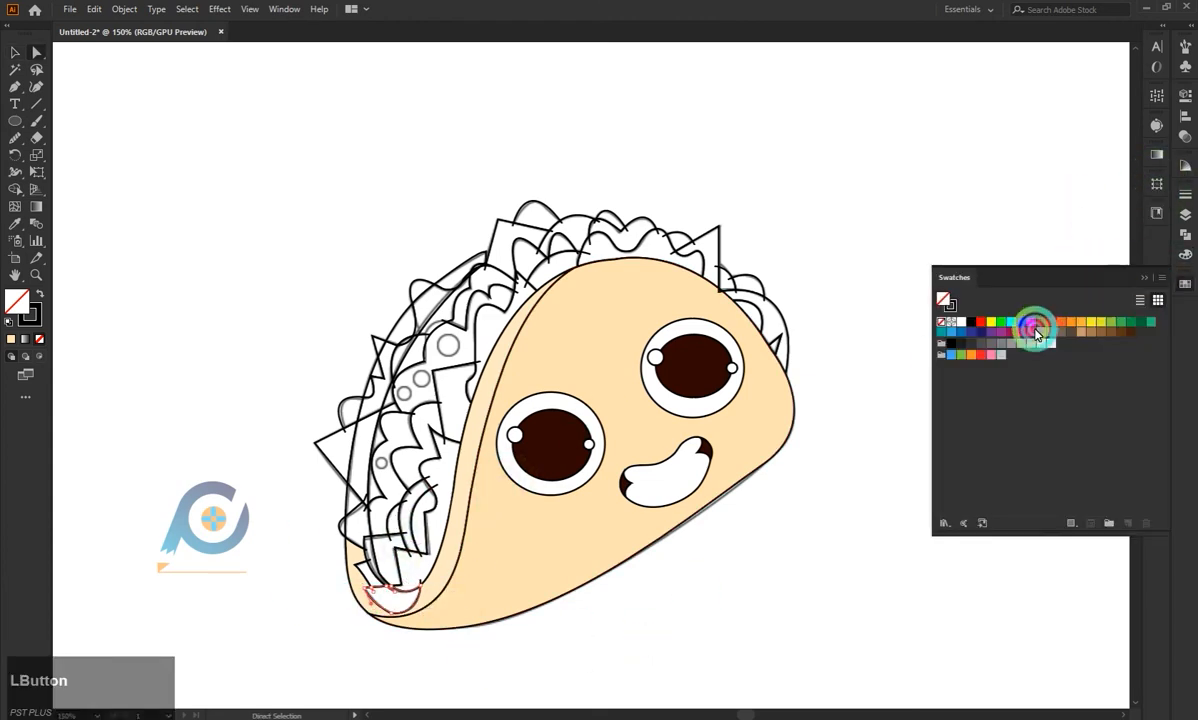
click(1098, 330)
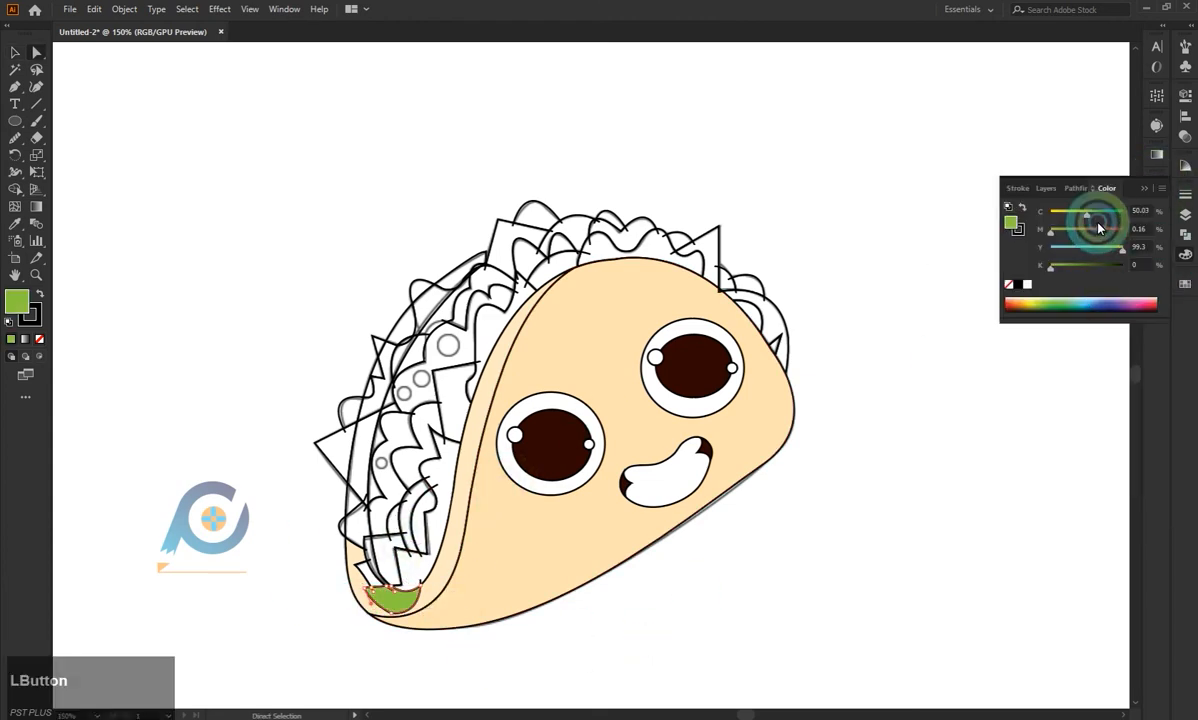
click(1161, 188)
click(1102, 243)
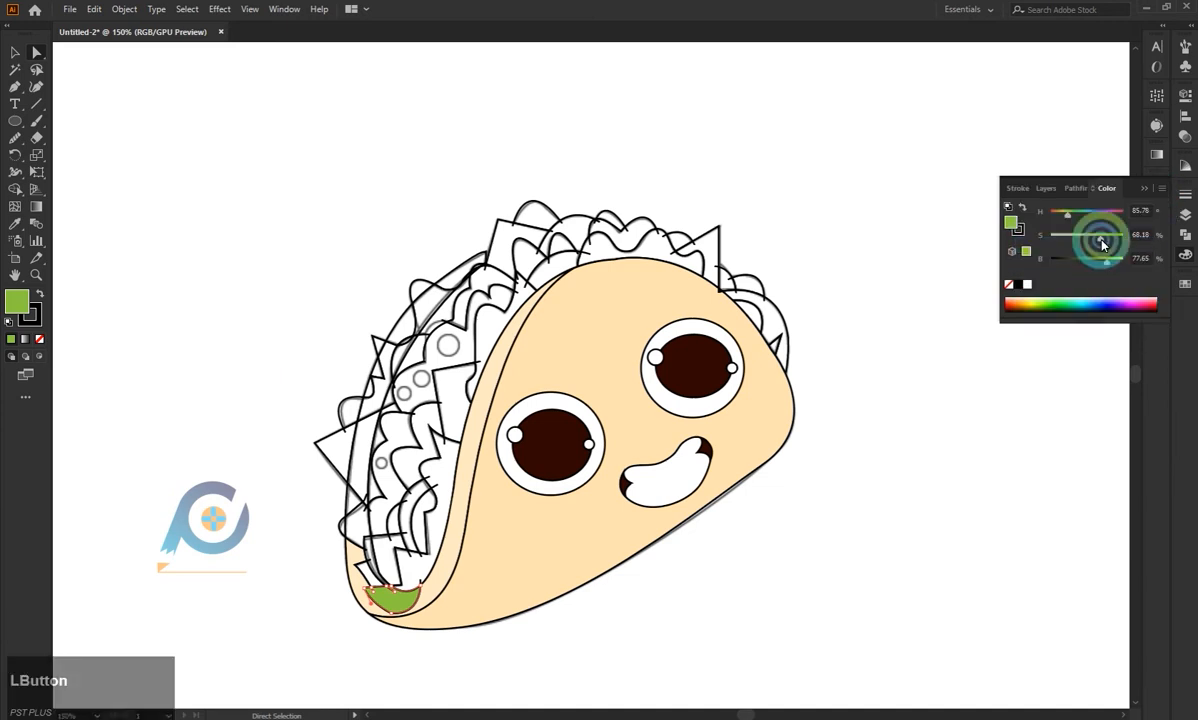
Fill the jagged lettuce strip beside the shell's fold with a darker green, H 85.47, S 60.23, B 69.02.
click(396, 566)
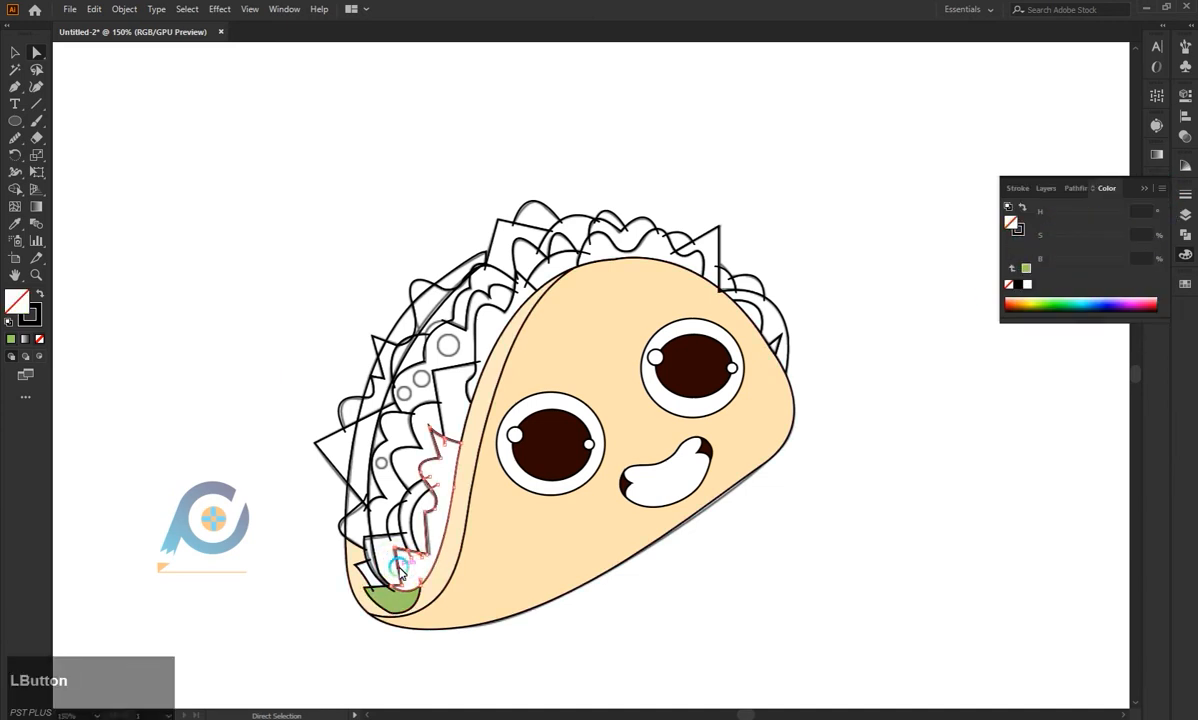
click(1020, 304)
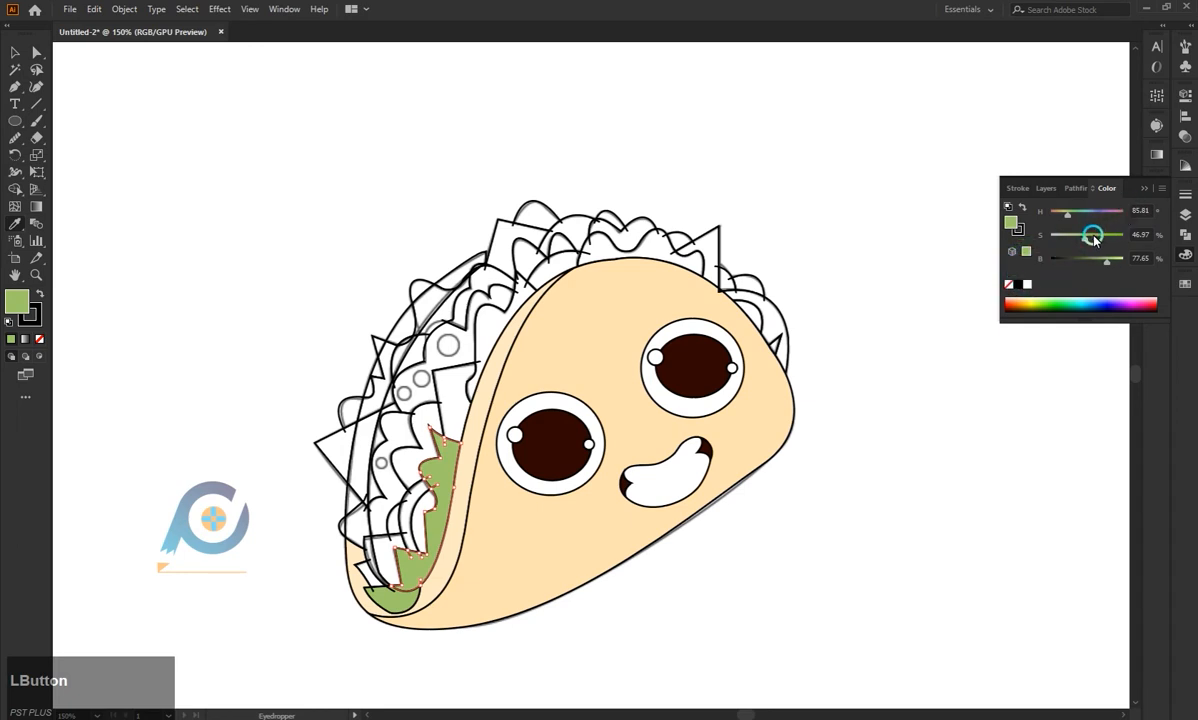
click(1185, 281)
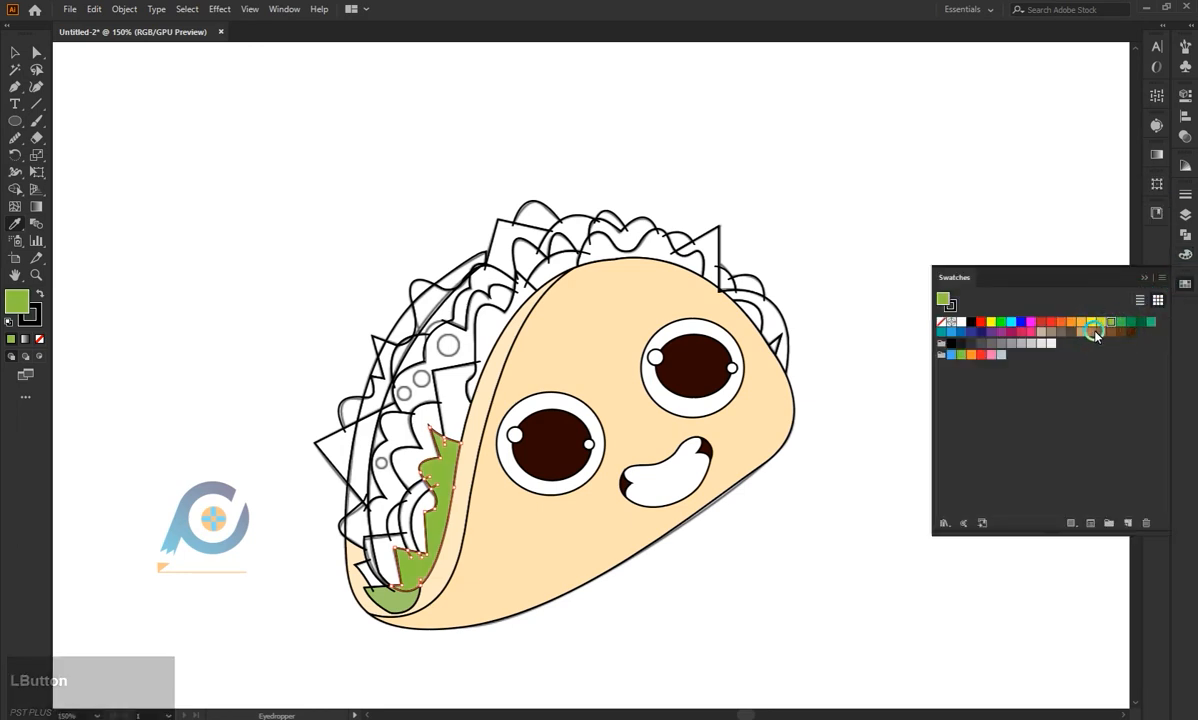
key(i)
click(392, 594)
click(1185, 255)
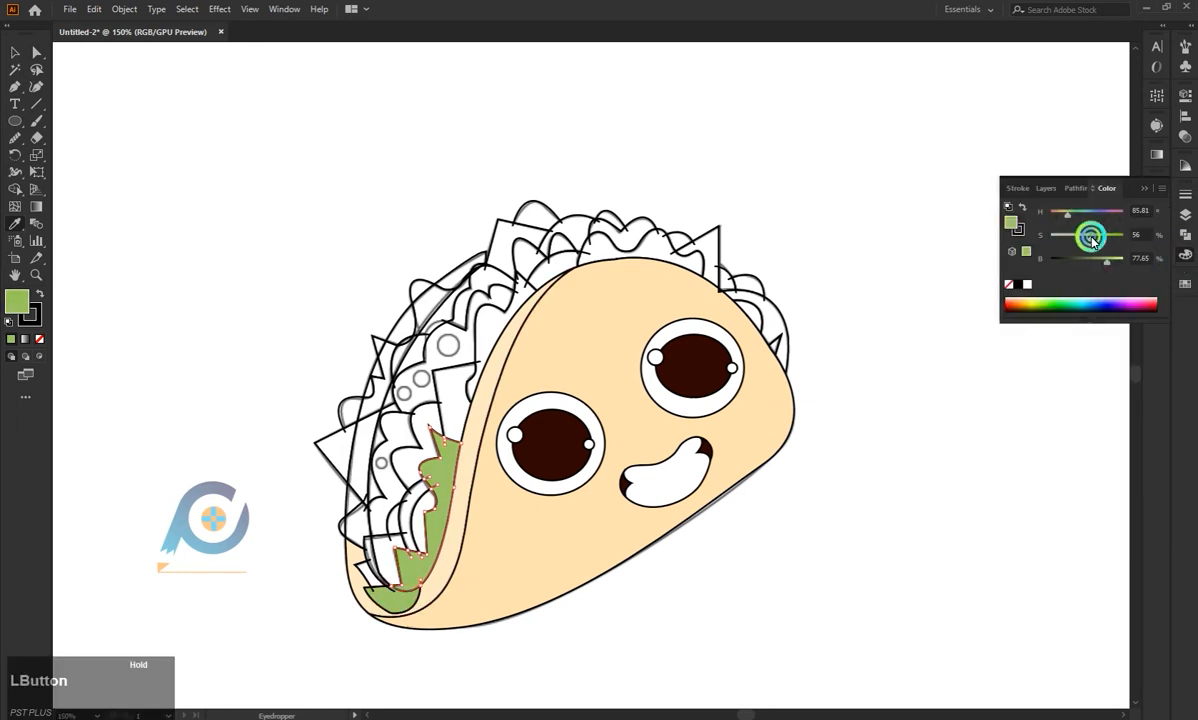
click(1094, 259)
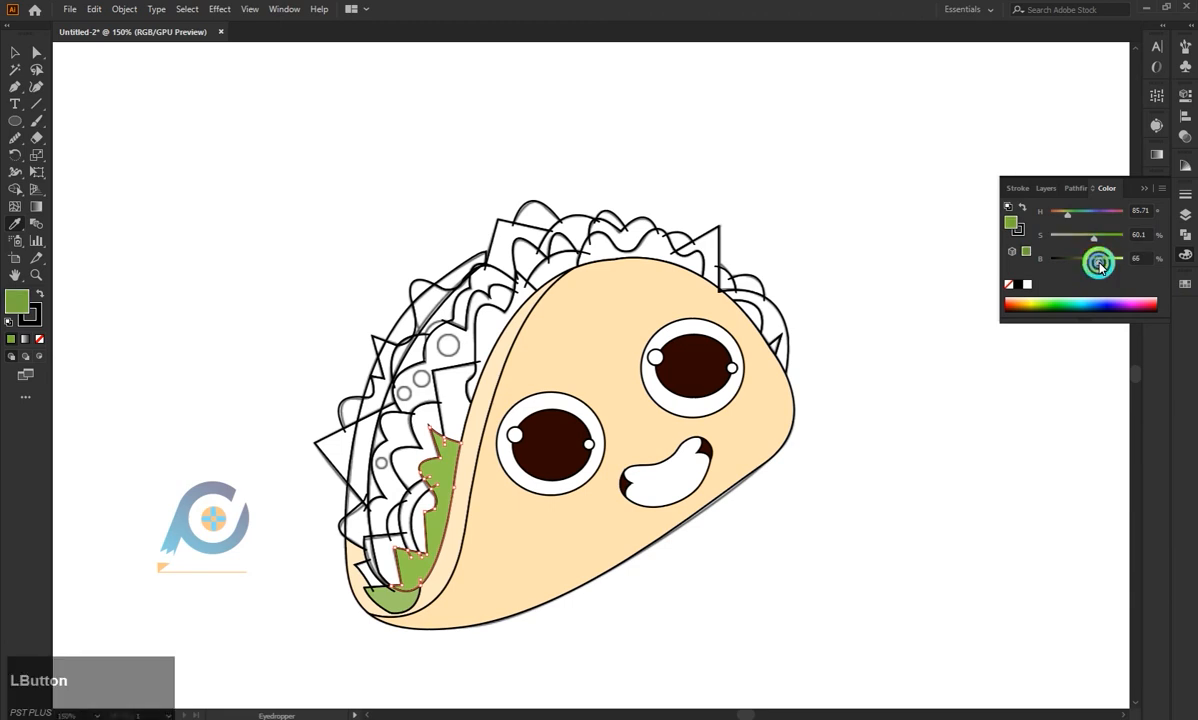
click(614, 615)
key(ctrl+z)
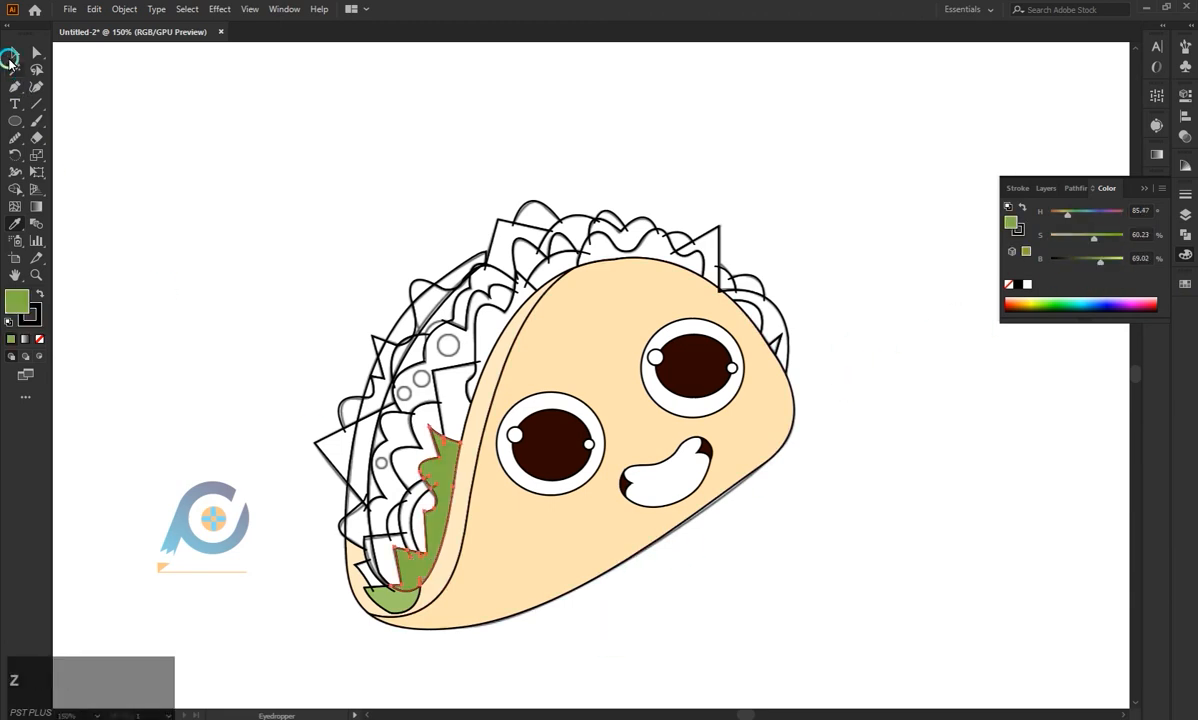
Start a dividing path with the Pen tool from the green lettuce strip's bottom edge up to its inner notch.
click(12, 54)
click(233, 335)
key(p)
scroll(398, 507, up, 4)
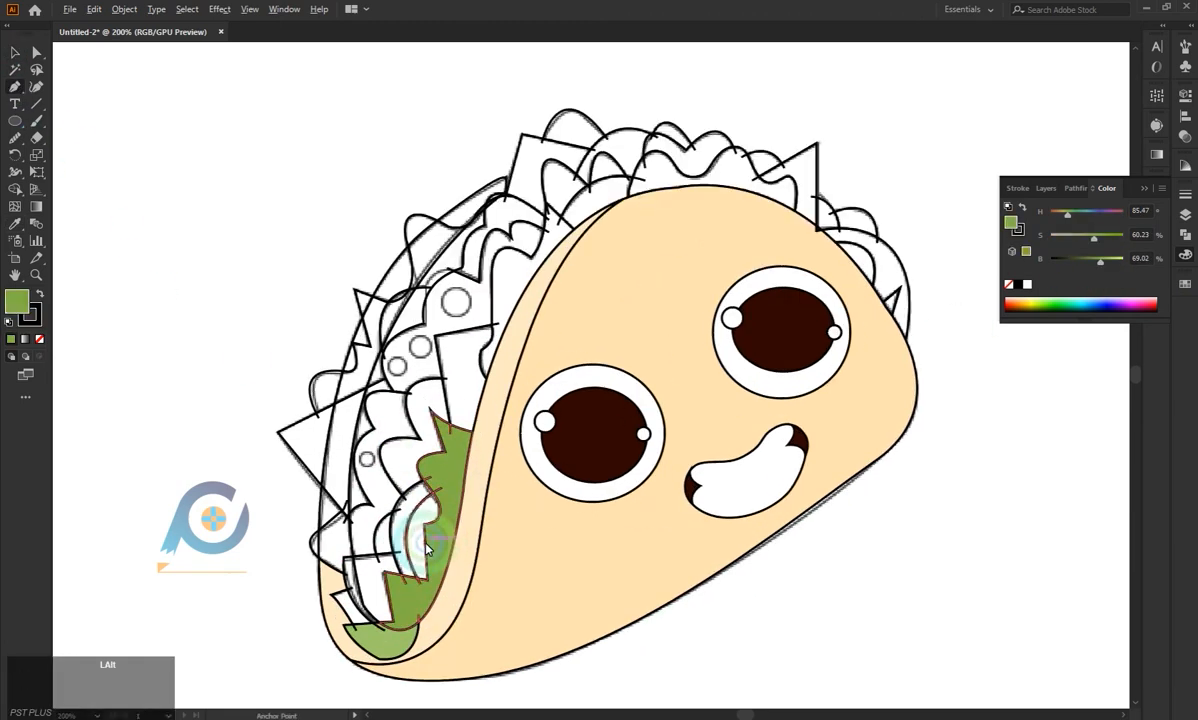
click(405, 638)
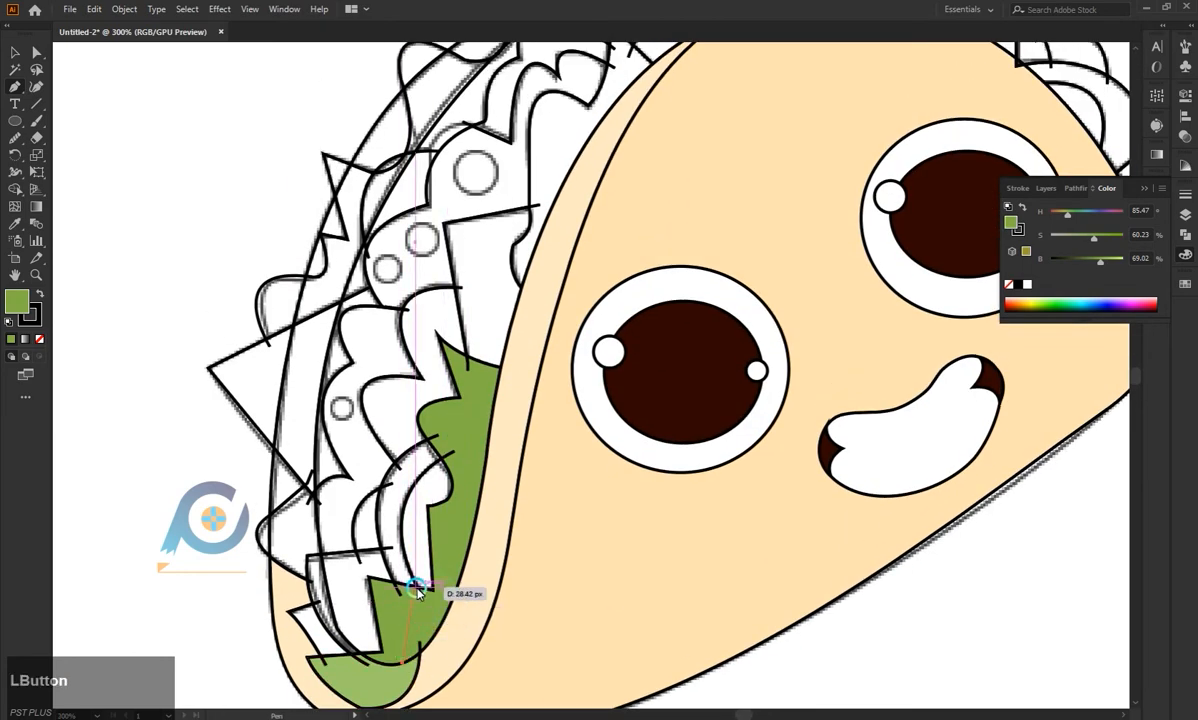
key(ctrl+z)
key(ctrl+z)
click(401, 667)
click(414, 588)
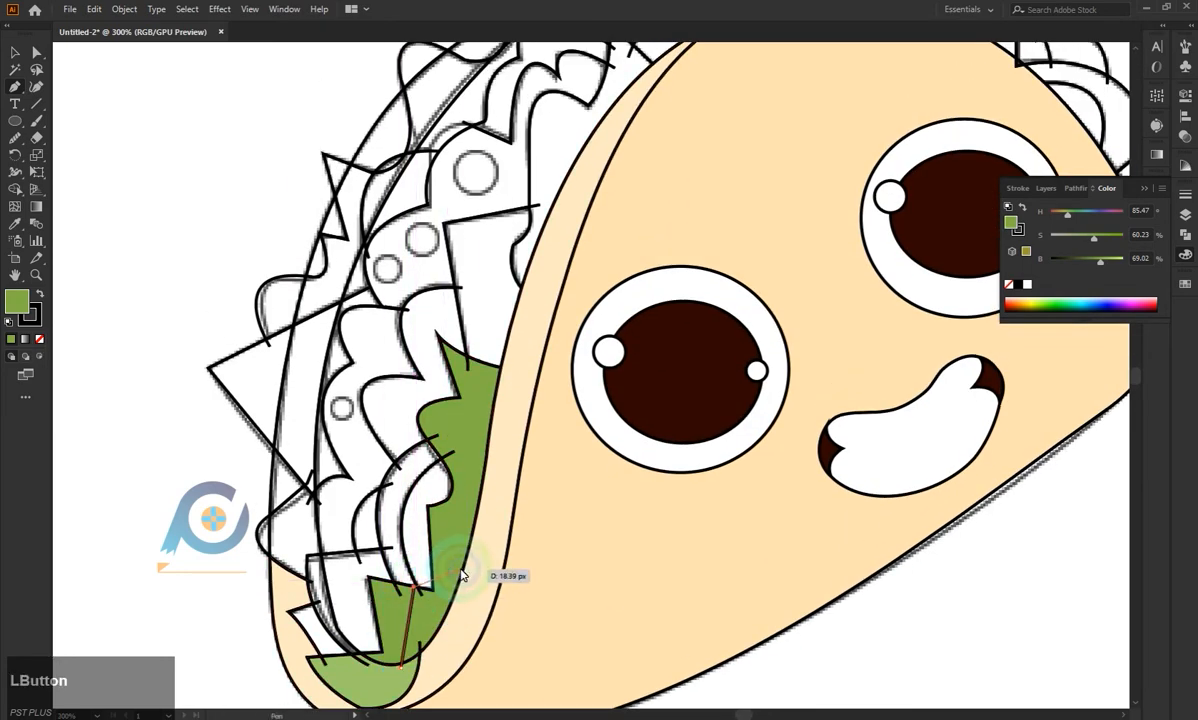
click(431, 590)
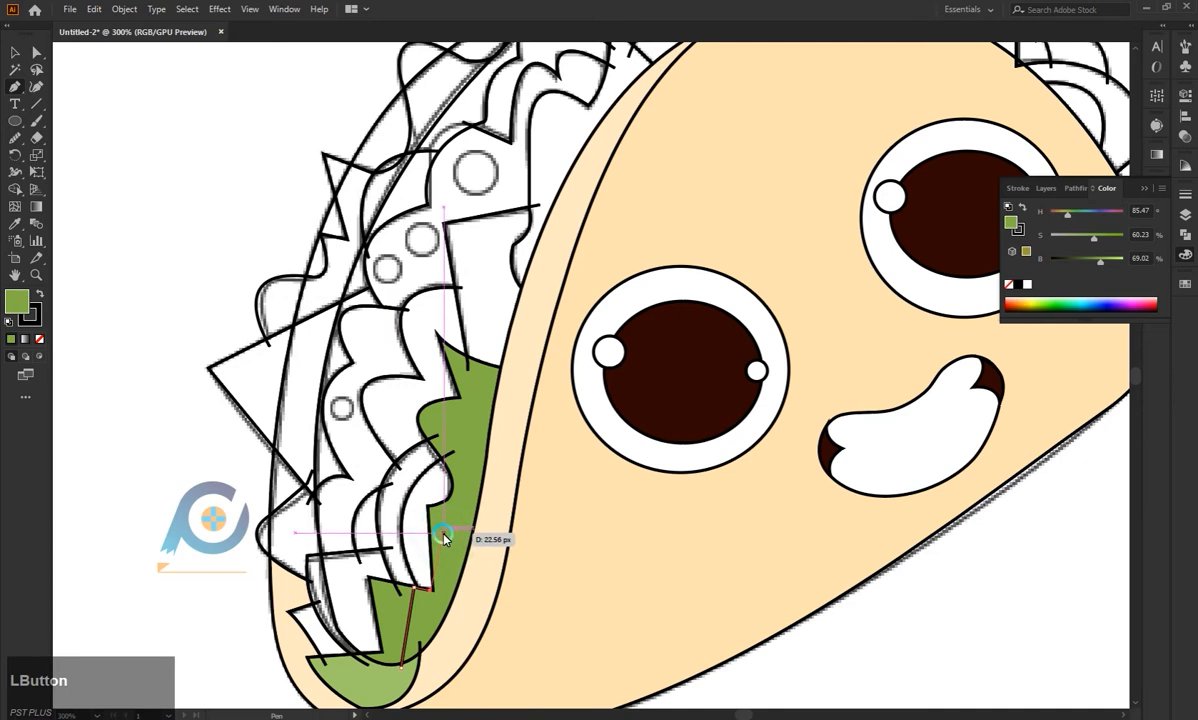
Continue the dividing path as a wavy curve up to the lettuce strip's upper edge and smooth it.
click(448, 532)
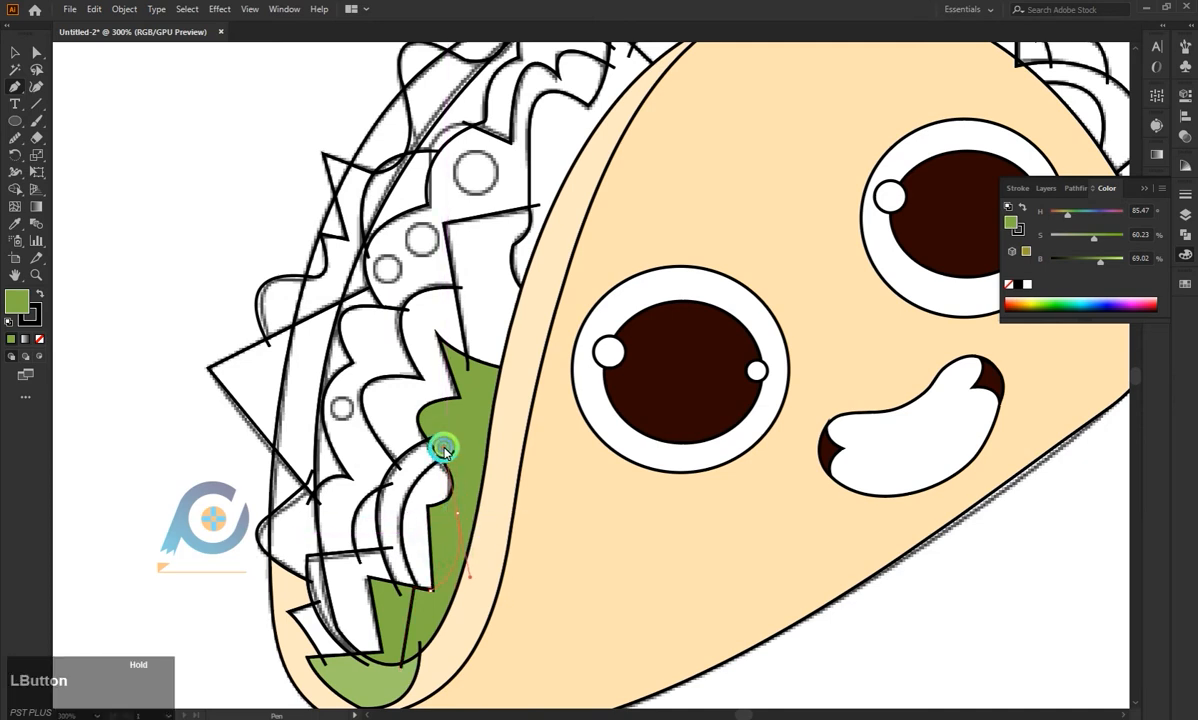
mouse_move(437, 517)
mouse_down()
mouse_move(481, 500)
mouse_move(458, 511)
mouse_up()
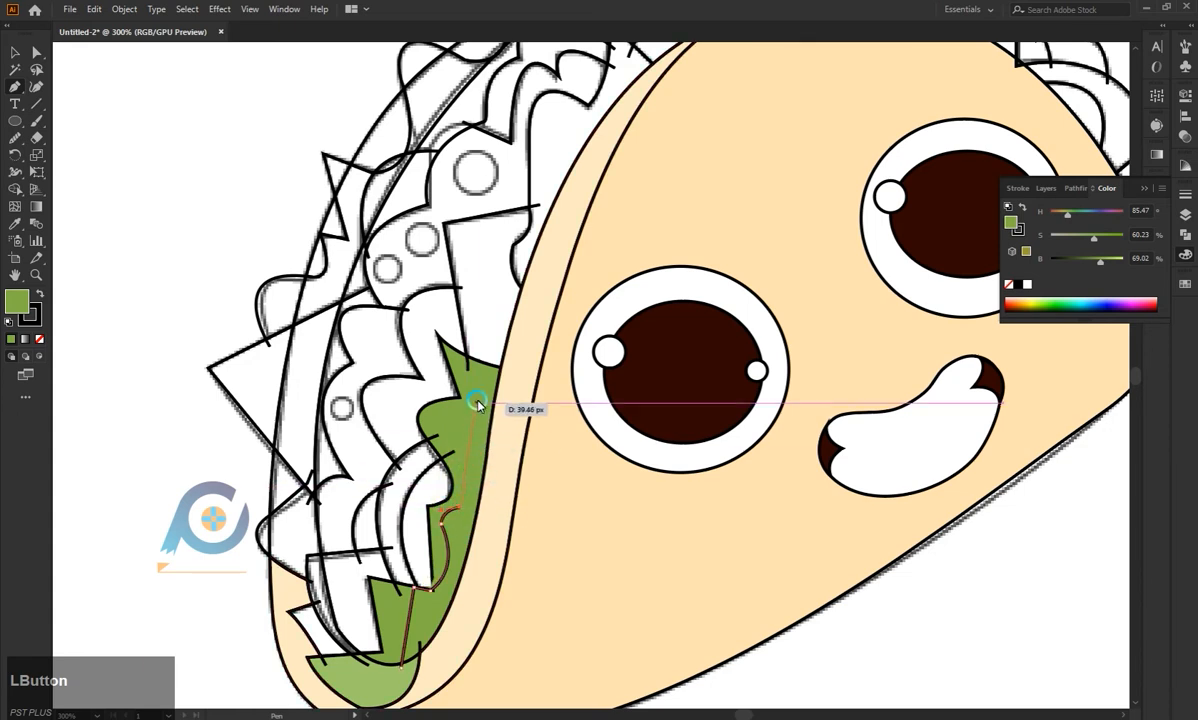
key(ctrl+z)
drag(467, 415, 452, 445)
drag(500, 395, 476, 377)
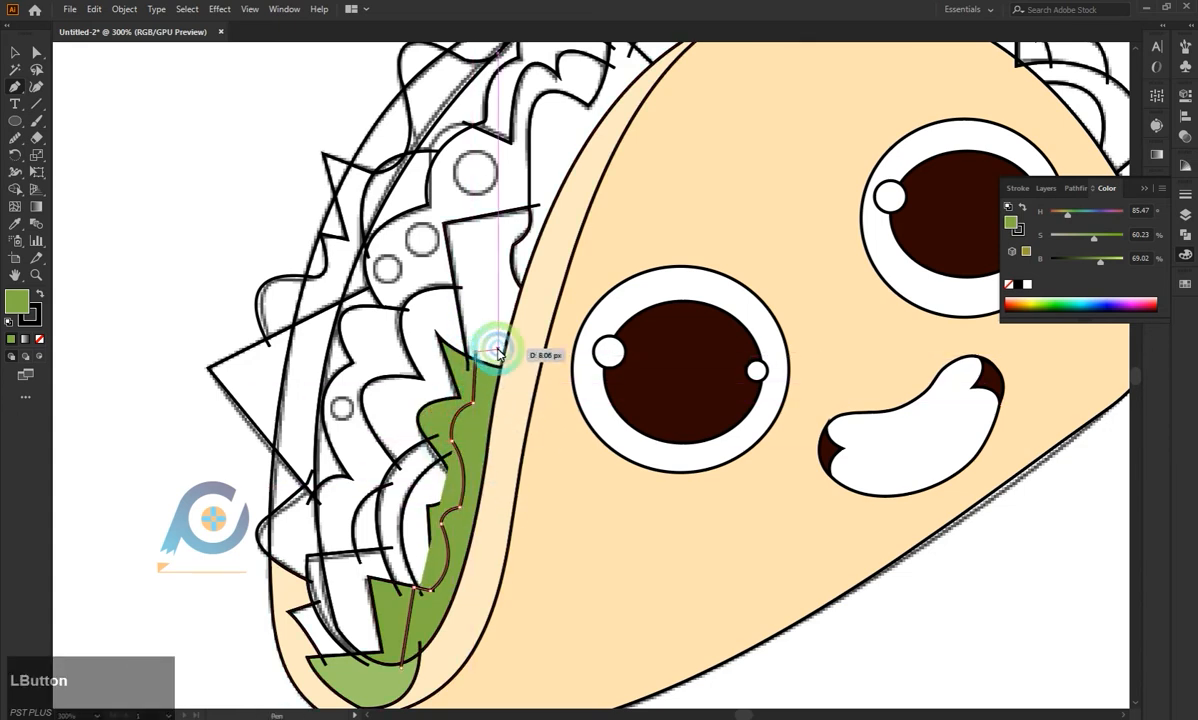
key(Escape)
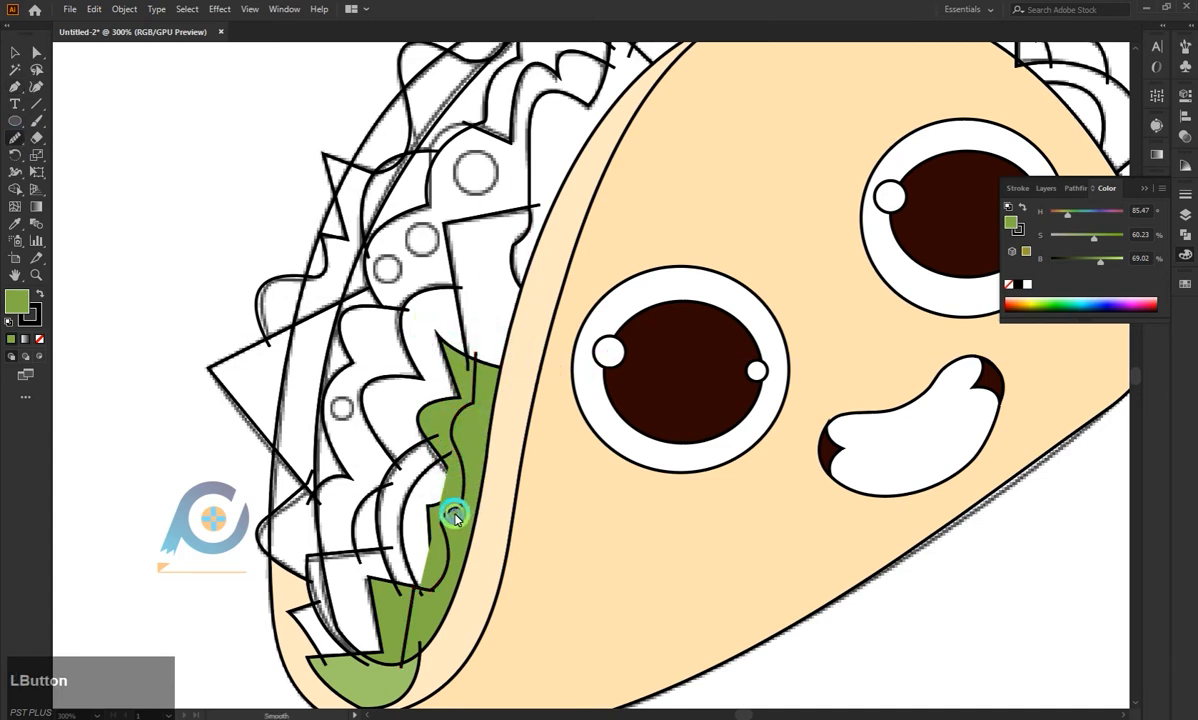
click(455, 514)
Split the green lettuce strip along its wavy dividing path into separate filled regions with the Shape Builder tool.
key(v)
click(401, 424)
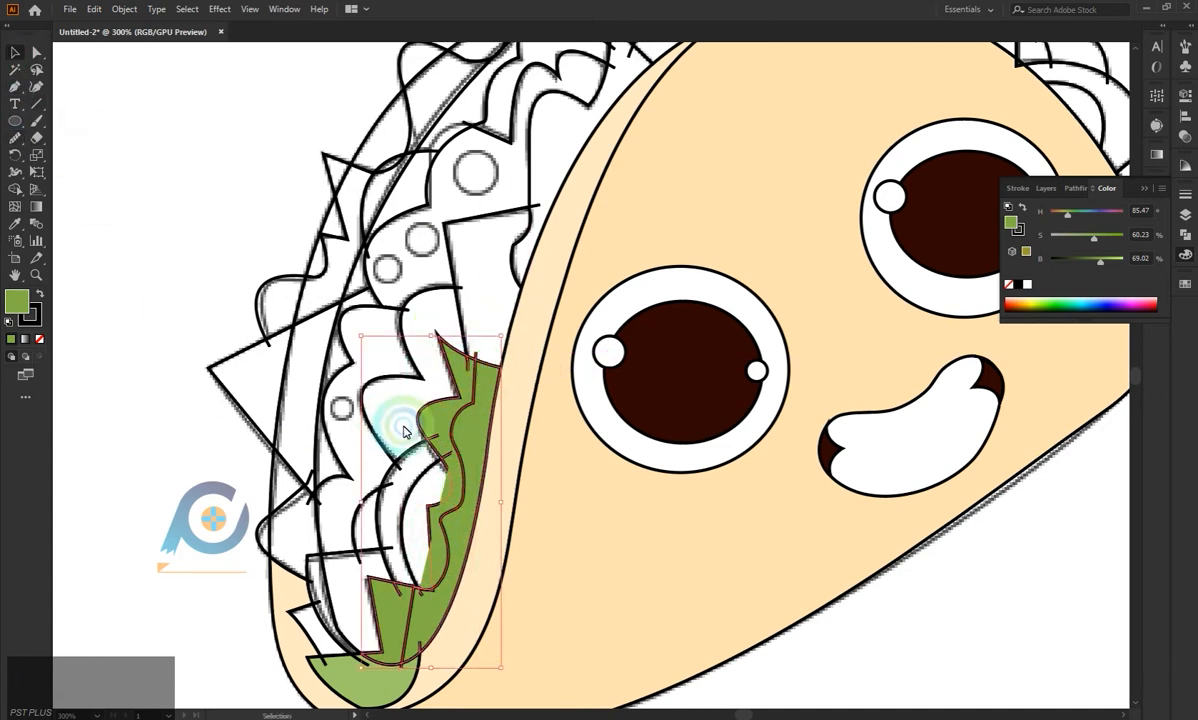
click(15, 188)
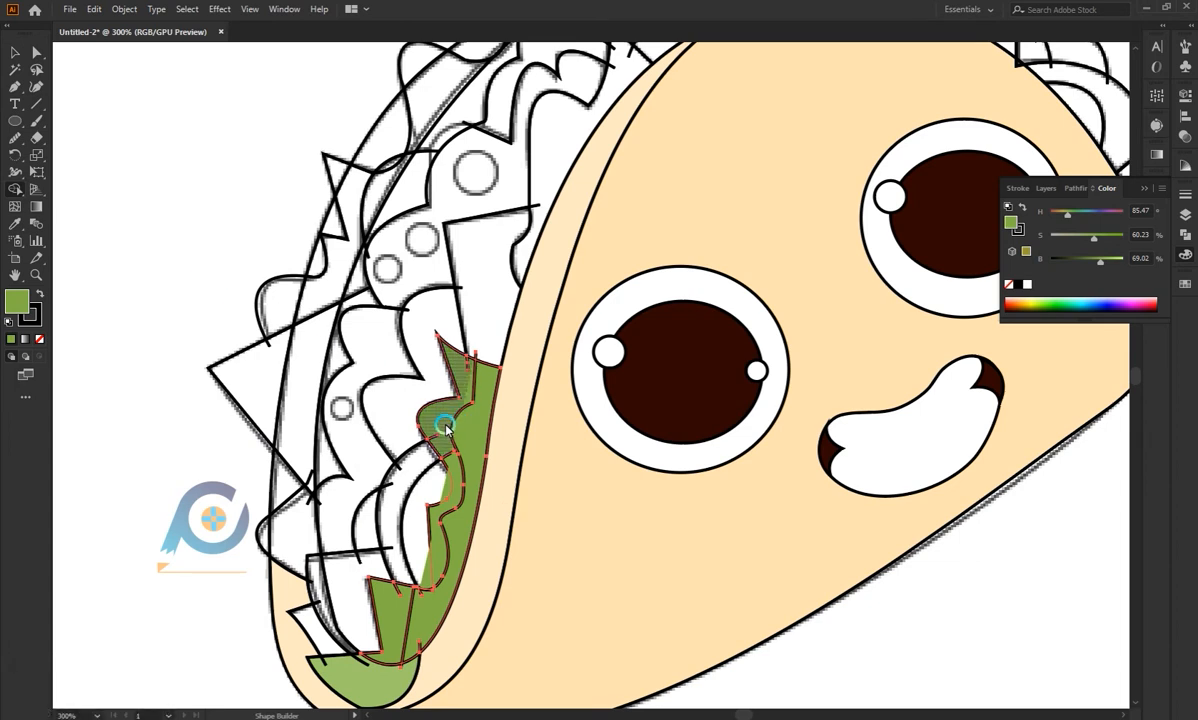
click(452, 462)
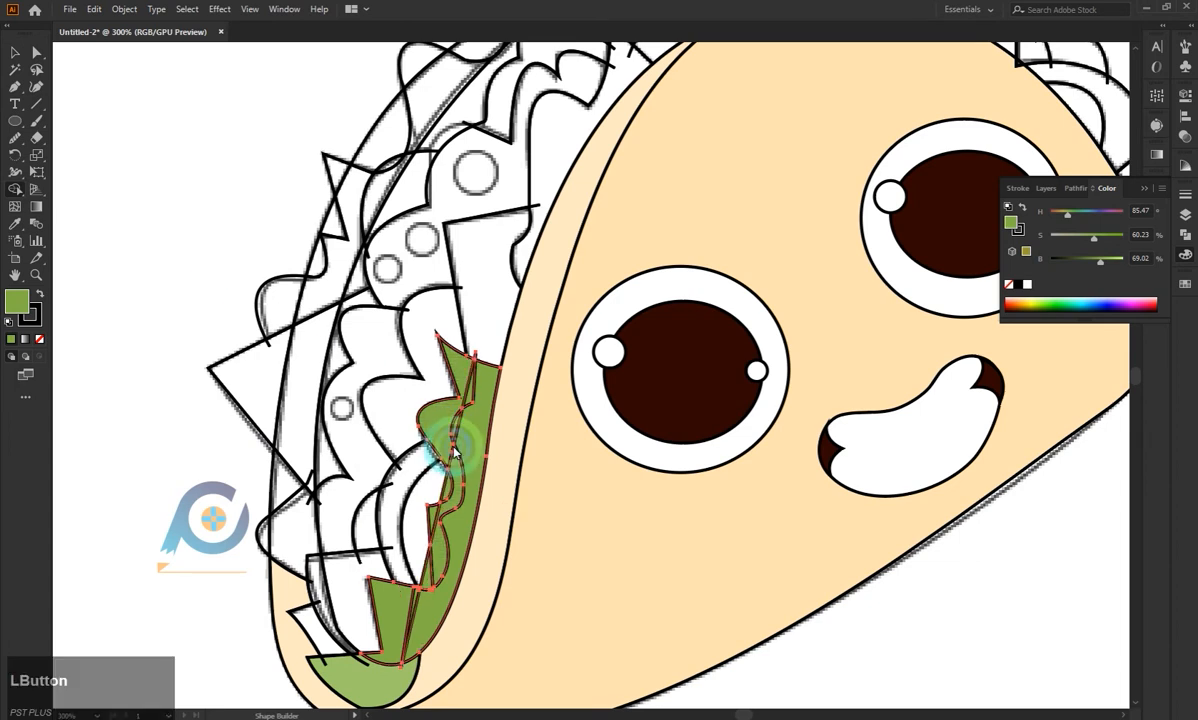
click(40, 339)
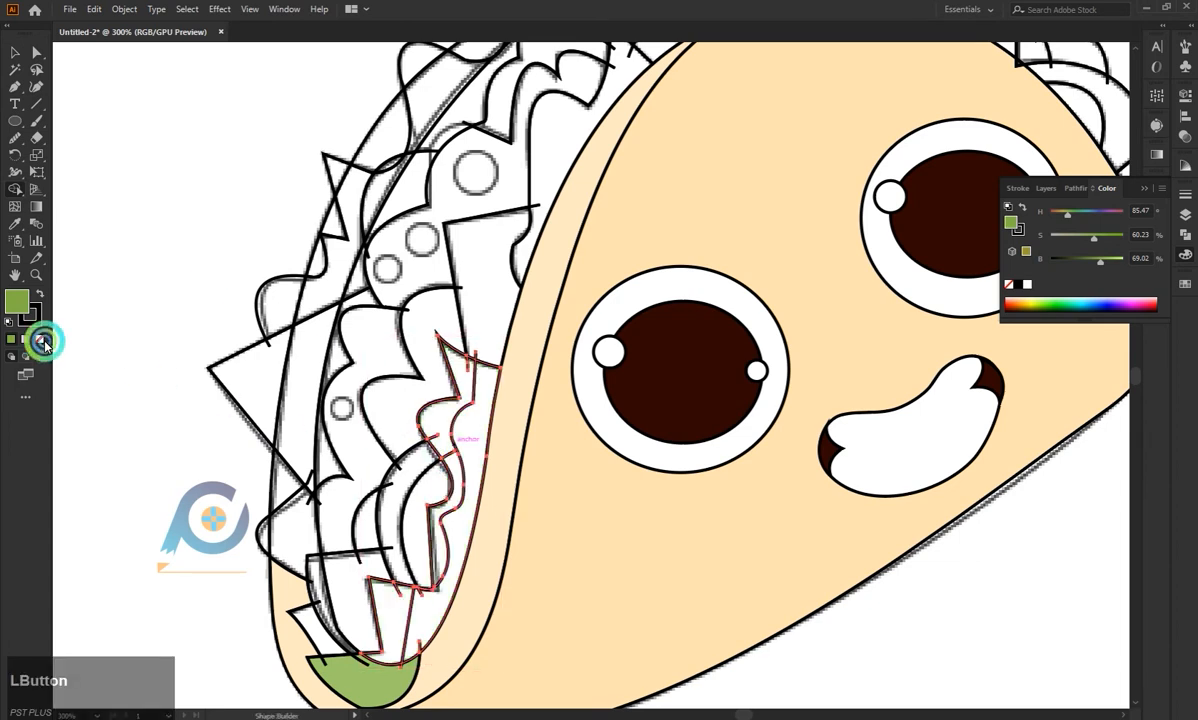
click(438, 420)
click(441, 594)
click(428, 622)
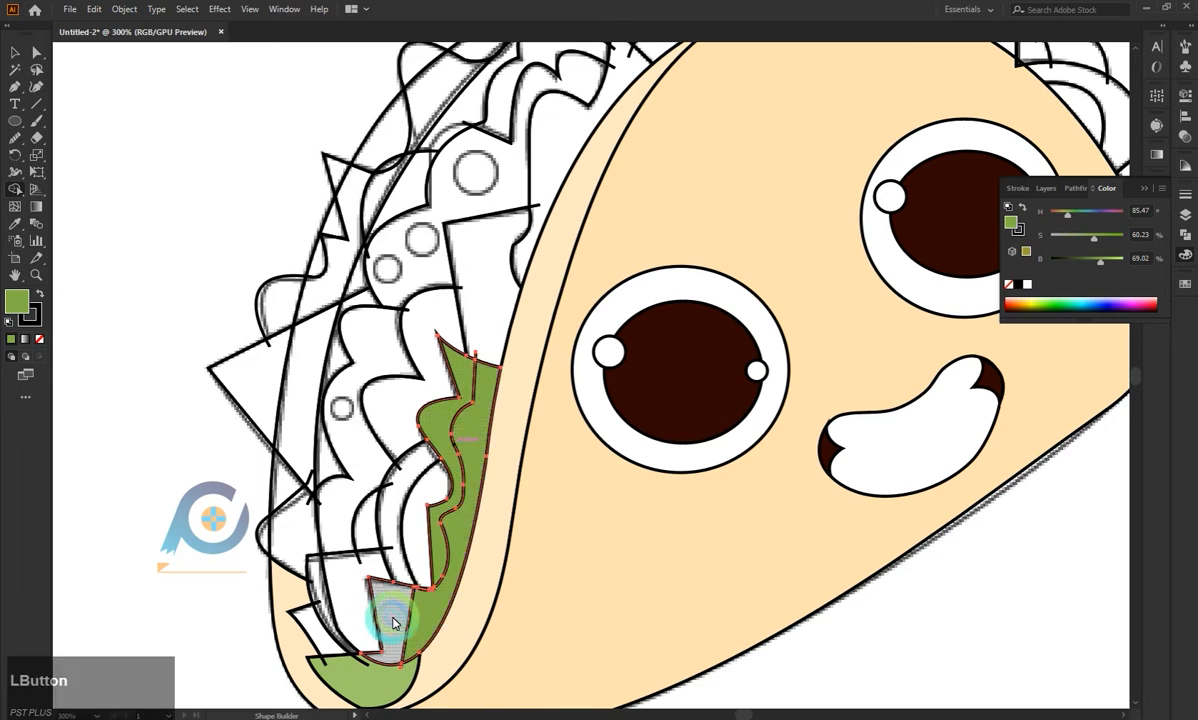
Fill the strip's inner wavy part and its lower jagged piece with the crescent's light green, H 85.81, S 46.97, B 77.65.
click(37, 52)
click(420, 418)
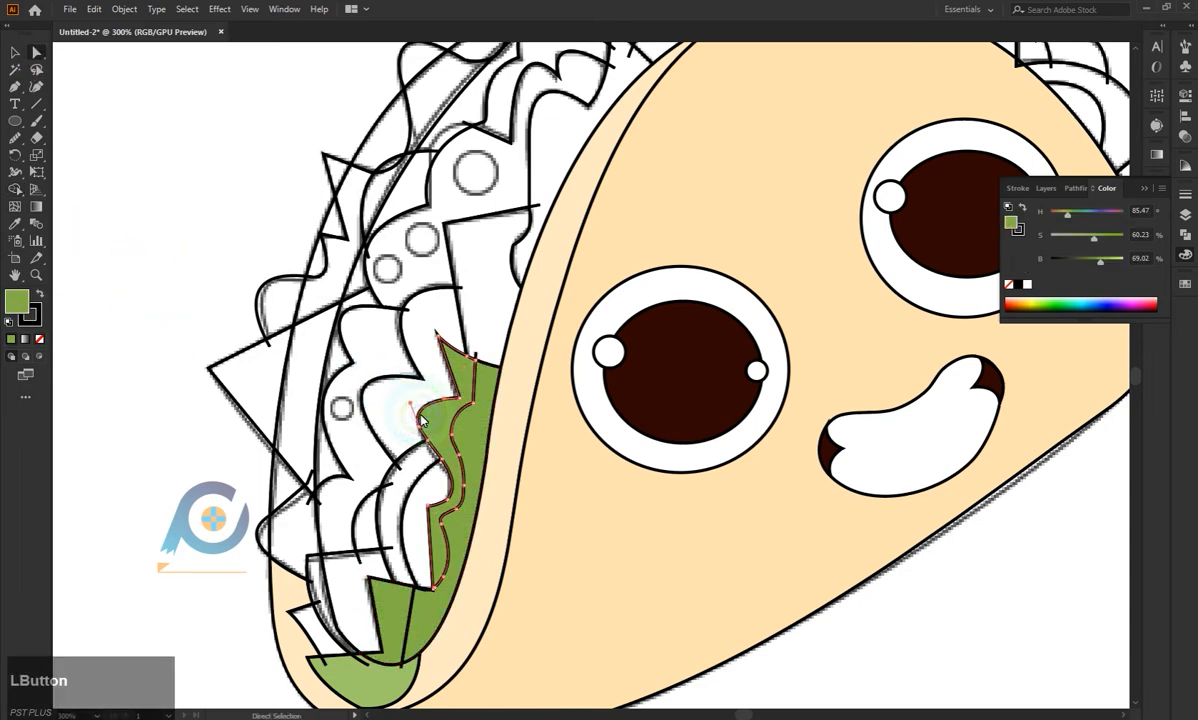
click(386, 688)
key(a)
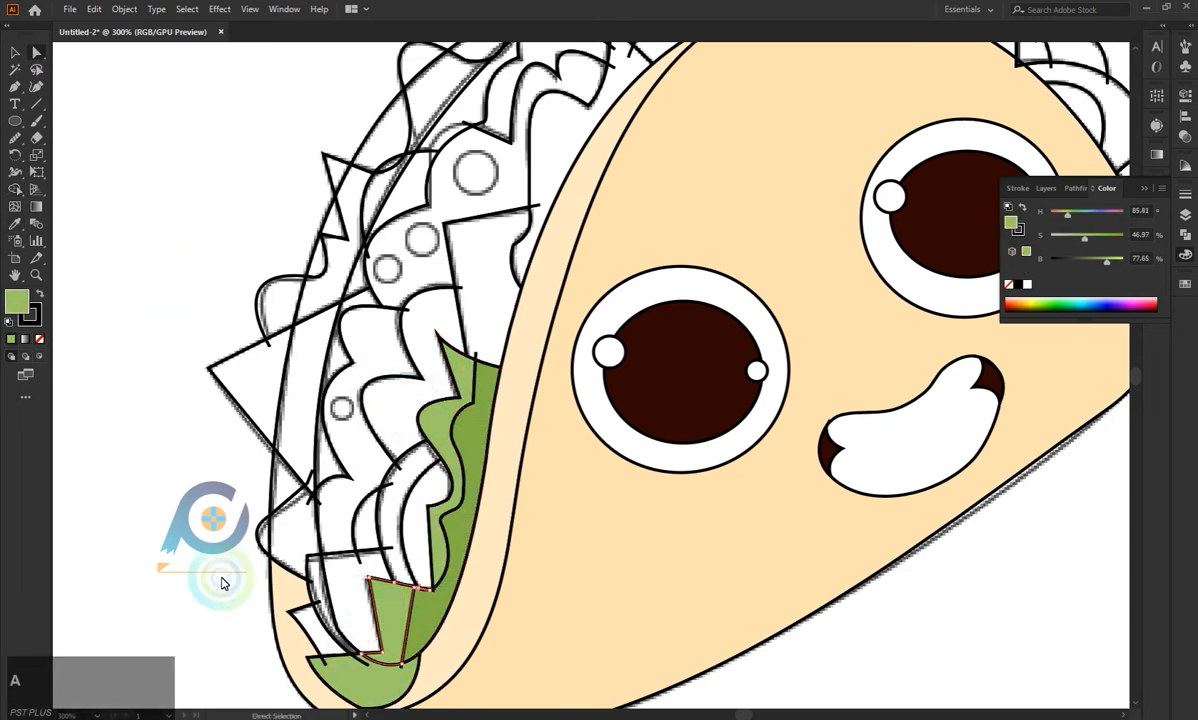
click(157, 496)
Fill the inner tomato crescent beside the lettuce with the R=212 G=20 B=90 swatch and darken it to crimson.
click(403, 508)
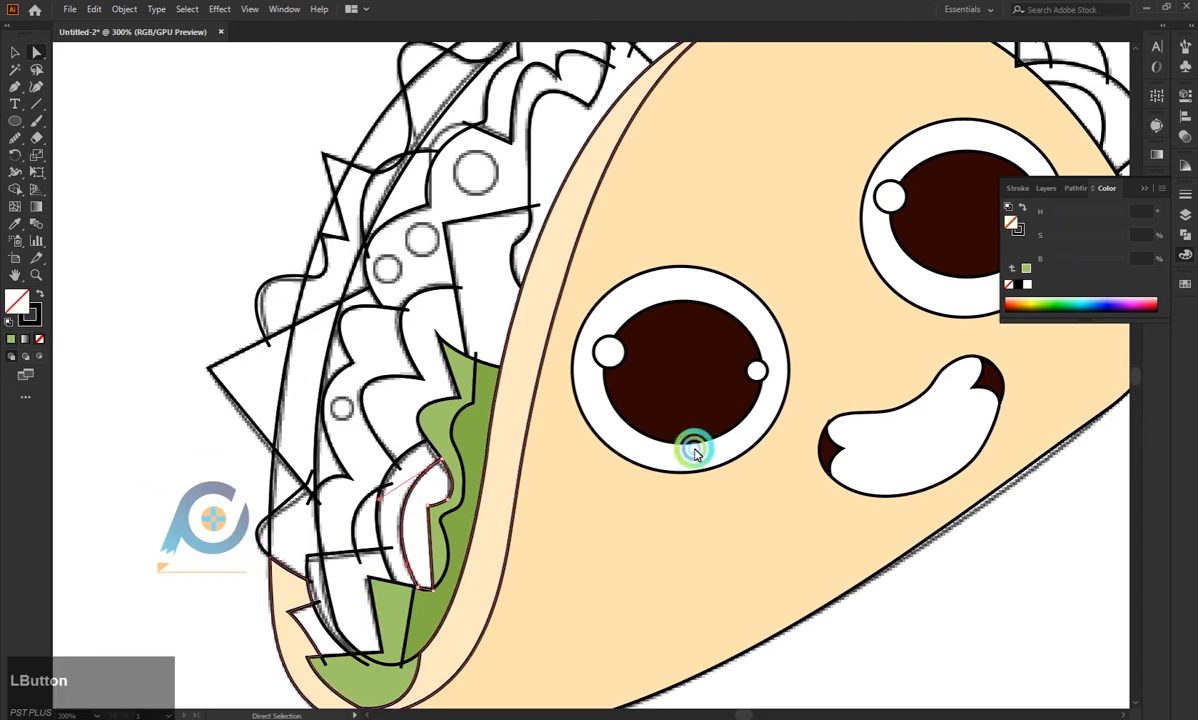
click(1184, 284)
click(1021, 333)
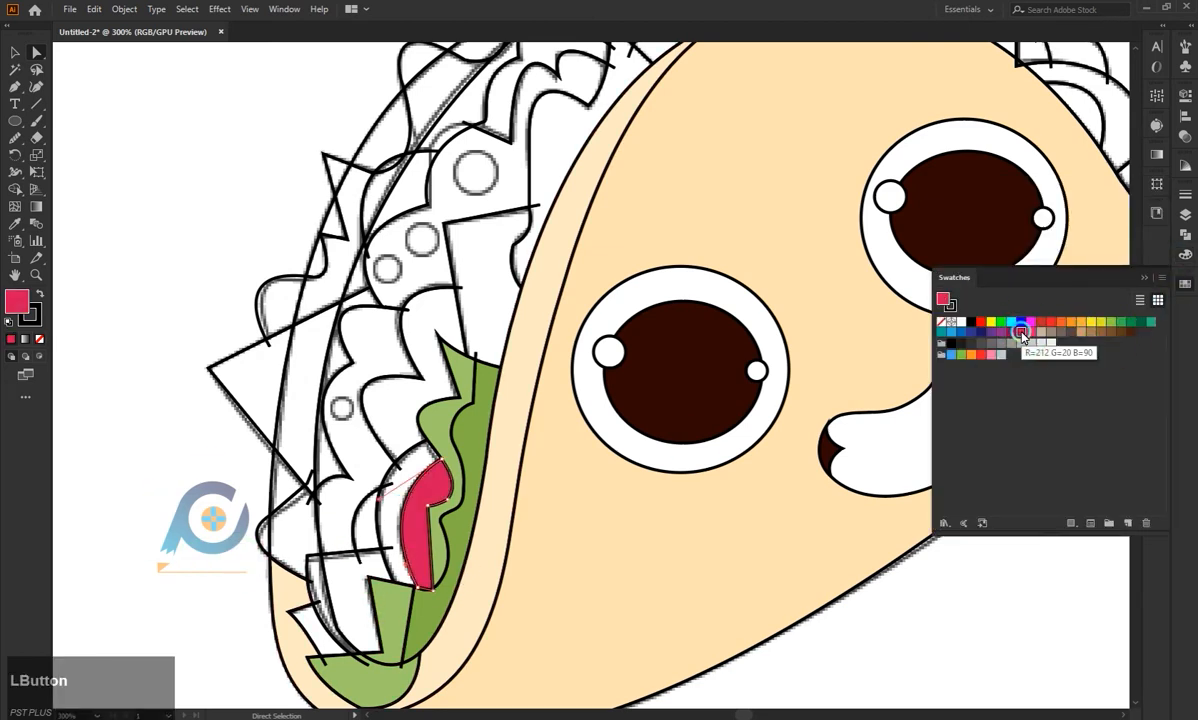
click(1184, 254)
click(1104, 240)
mouse_move(1107, 240)
mouse_down()
mouse_move(1120, 262)
mouse_move(1103, 262)
mouse_up()
Fill the outer tomato band with the same pink-red swatch, softened to H 338.49, S 75, B 83.14.
key(a)
click(406, 450)
key(i)
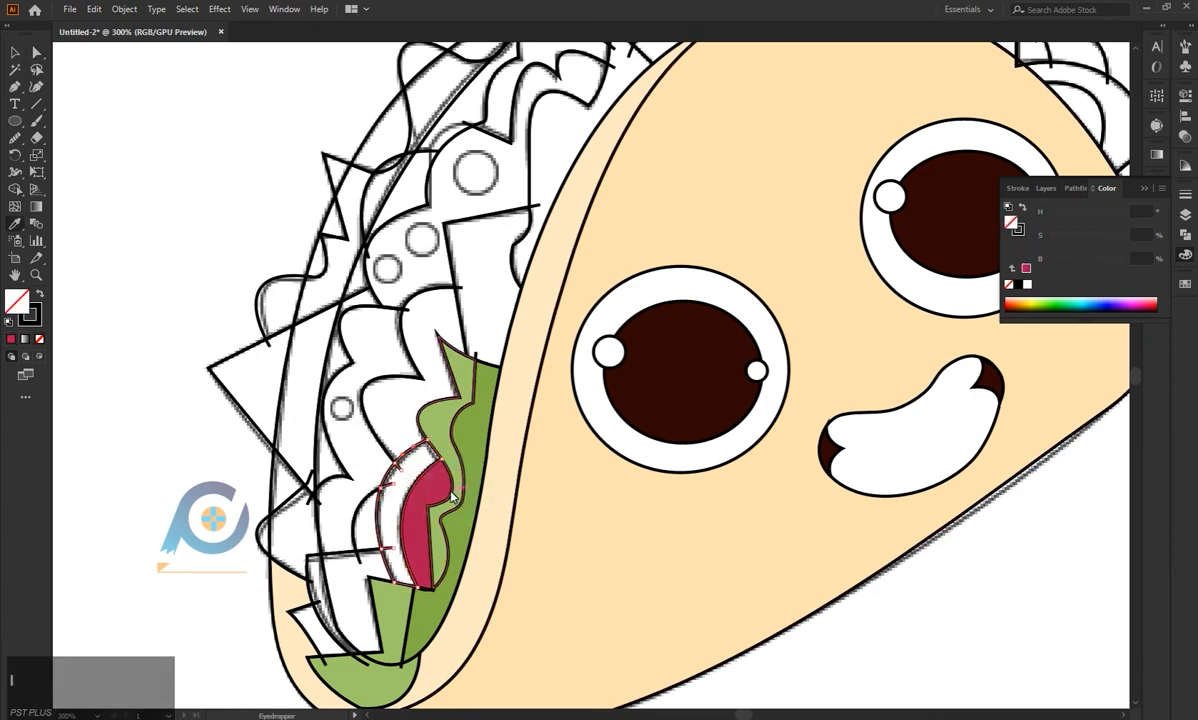
click(1184, 284)
click(1025, 335)
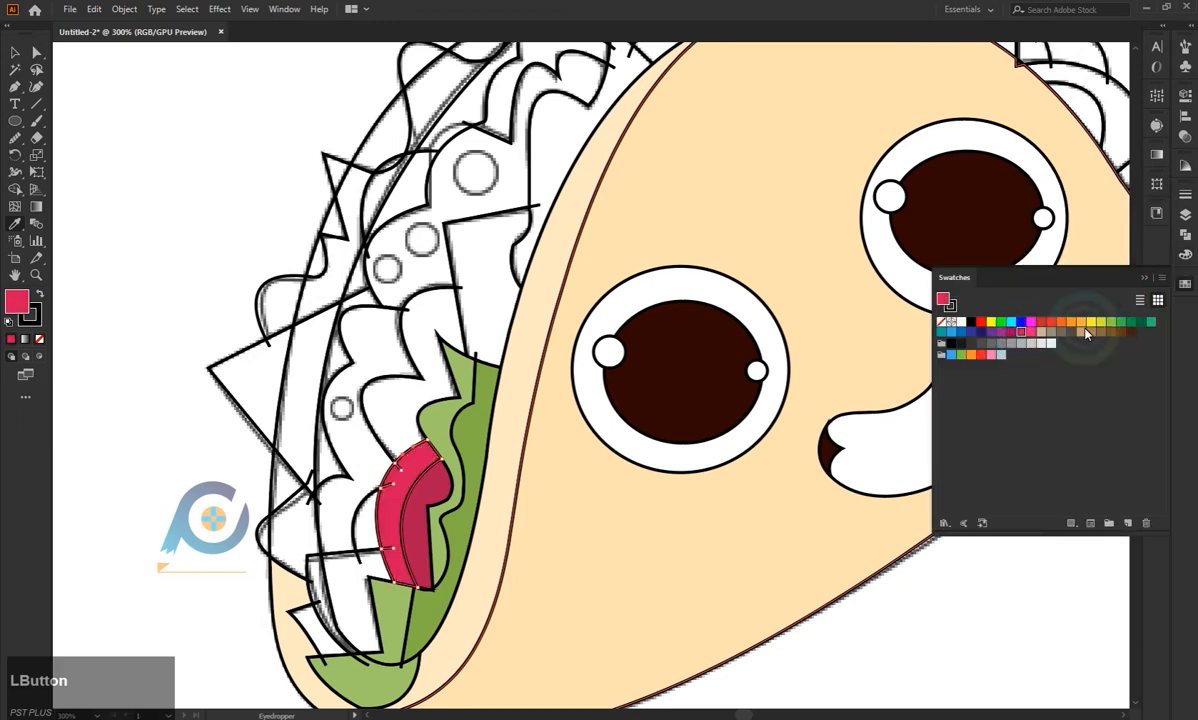
click(1185, 255)
drag(1113, 238, 1102, 240)
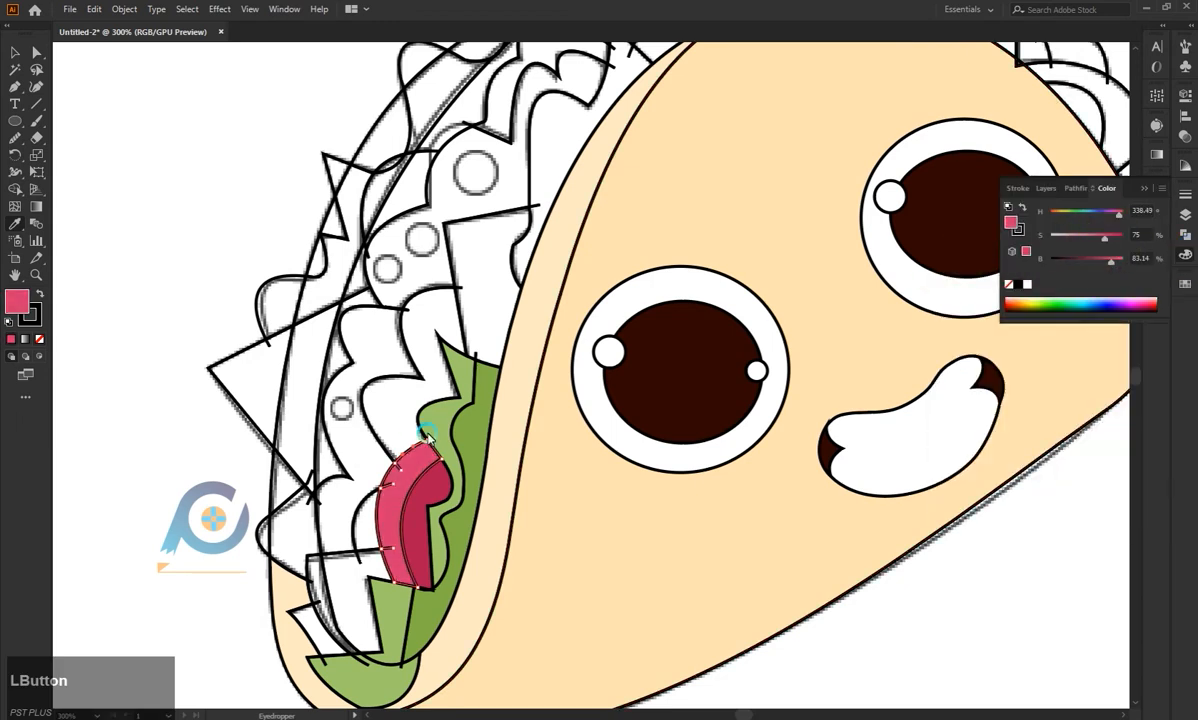
Fill the lower cheese piece with a yellow swatch and adjust its color to a warm golden yellow.
click(347, 519)
click(342, 553)
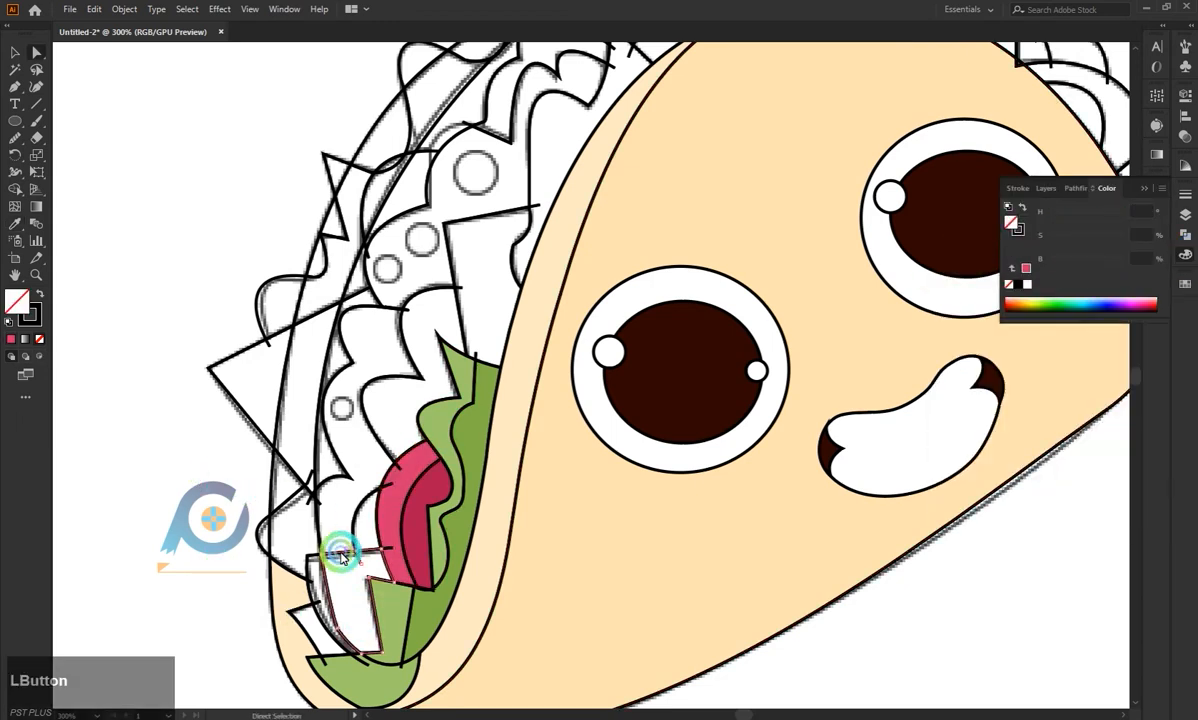
click(1184, 284)
click(1091, 323)
click(1101, 324)
click(1091, 323)
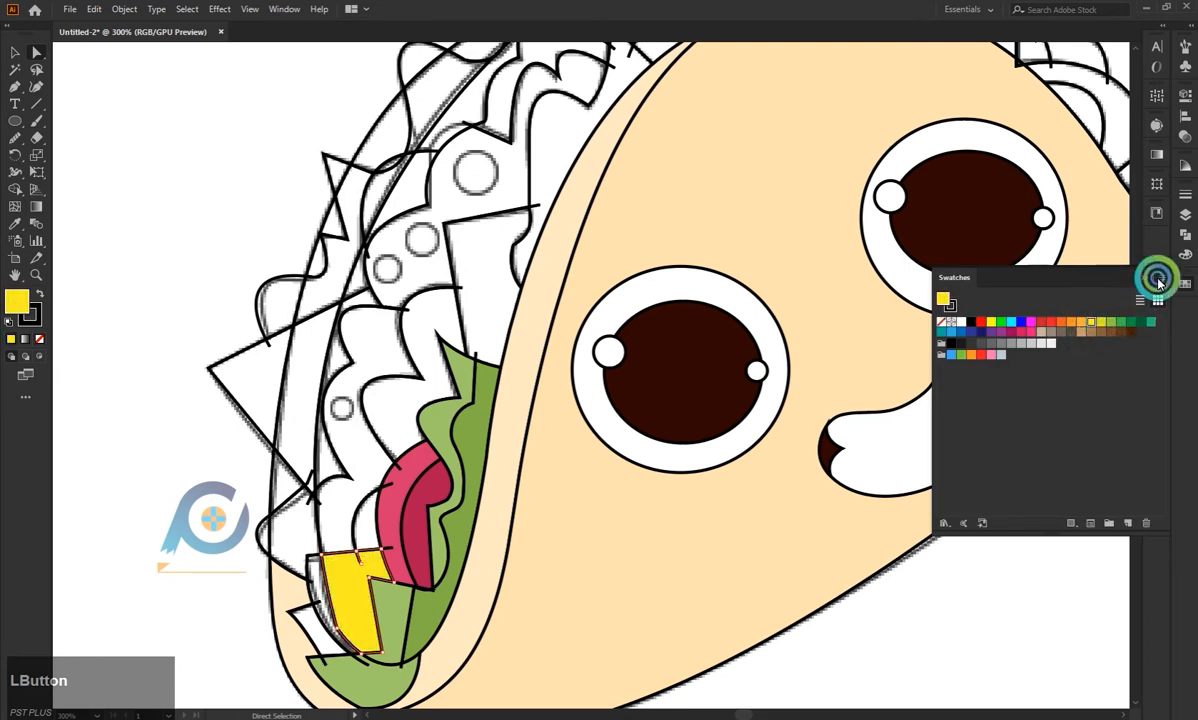
click(1185, 254)
mouse_move(1118, 264)
mouse_down()
mouse_move(1096, 262)
mouse_move(1113, 262)
mouse_up()
click(1121, 232)
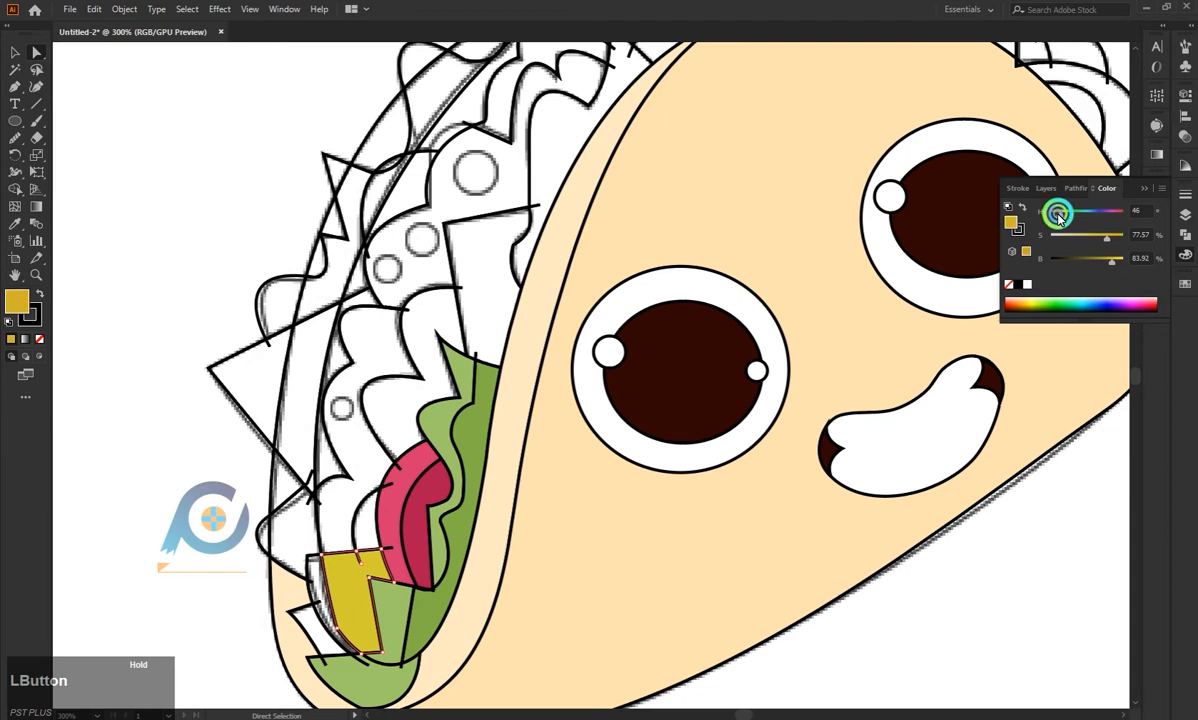
mouse_move(1060, 218)
mouse_down()
mouse_move(1111, 243)
mouse_move(1120, 263)
mouse_move(1061, 218)
mouse_up()
Fill the narrow edge band of the lower cheese piece with light yellow, H 52.03, S 55.17, B 90.98.
click(309, 568)
key(i)
click(348, 578)
key(a)
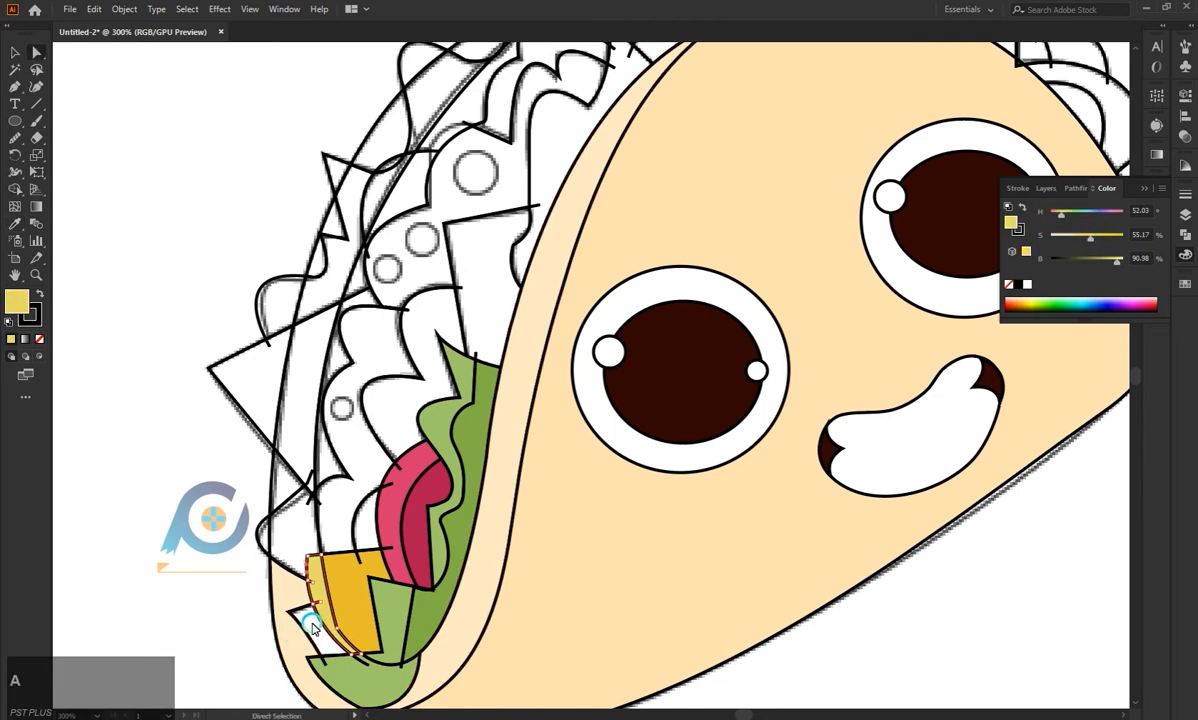
Fill the small pointed leaf below the cheese with dark green, C 63, M 31, Y 100, K 0.02.
click(316, 630)
click(1186, 285)
click(1119, 326)
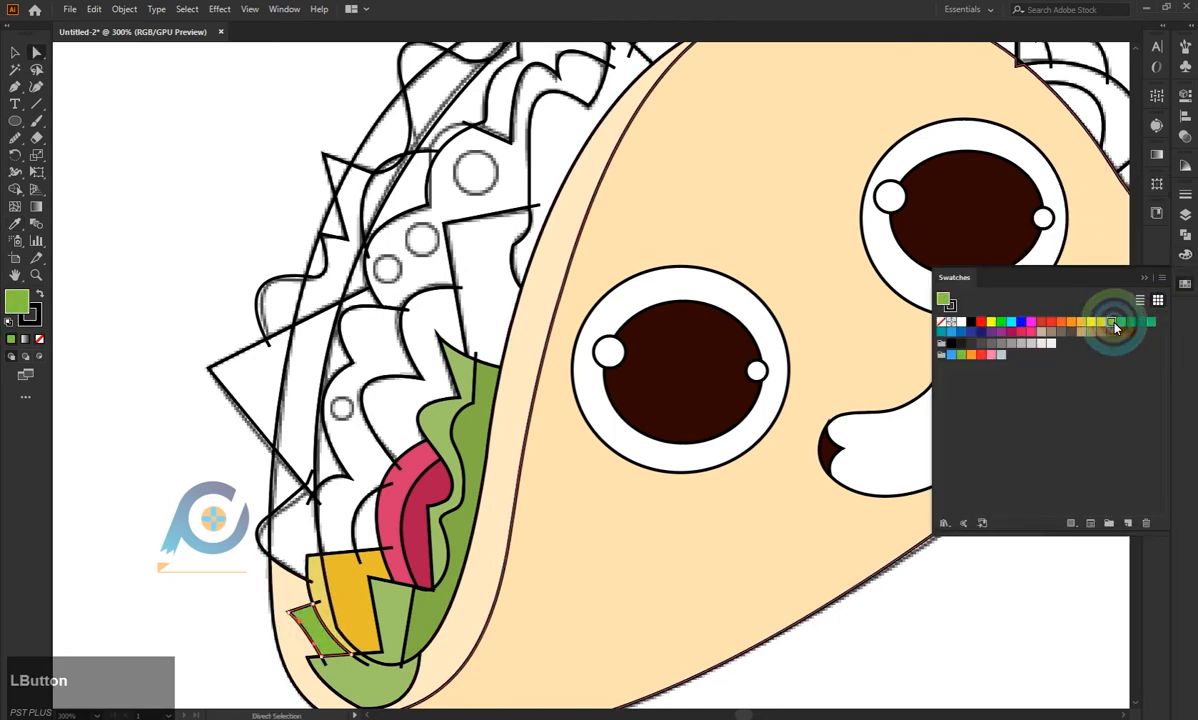
click(1186, 255)
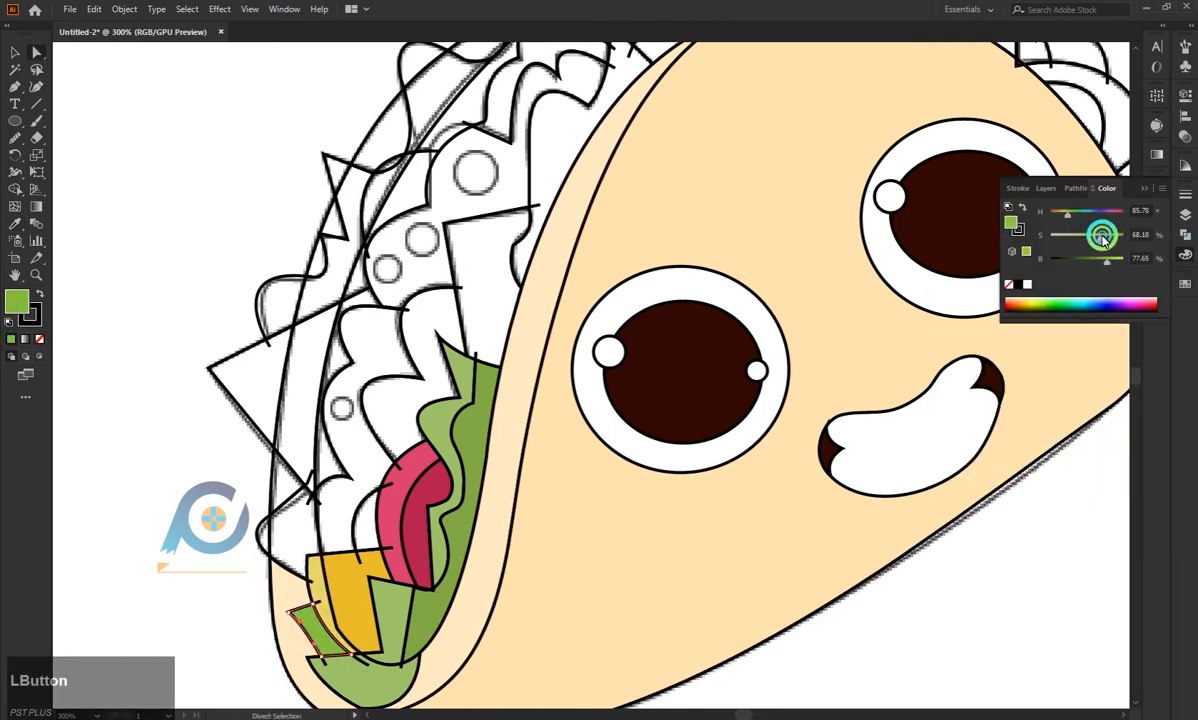
click(1163, 189)
click(1112, 262)
drag(1088, 219, 1074, 237)
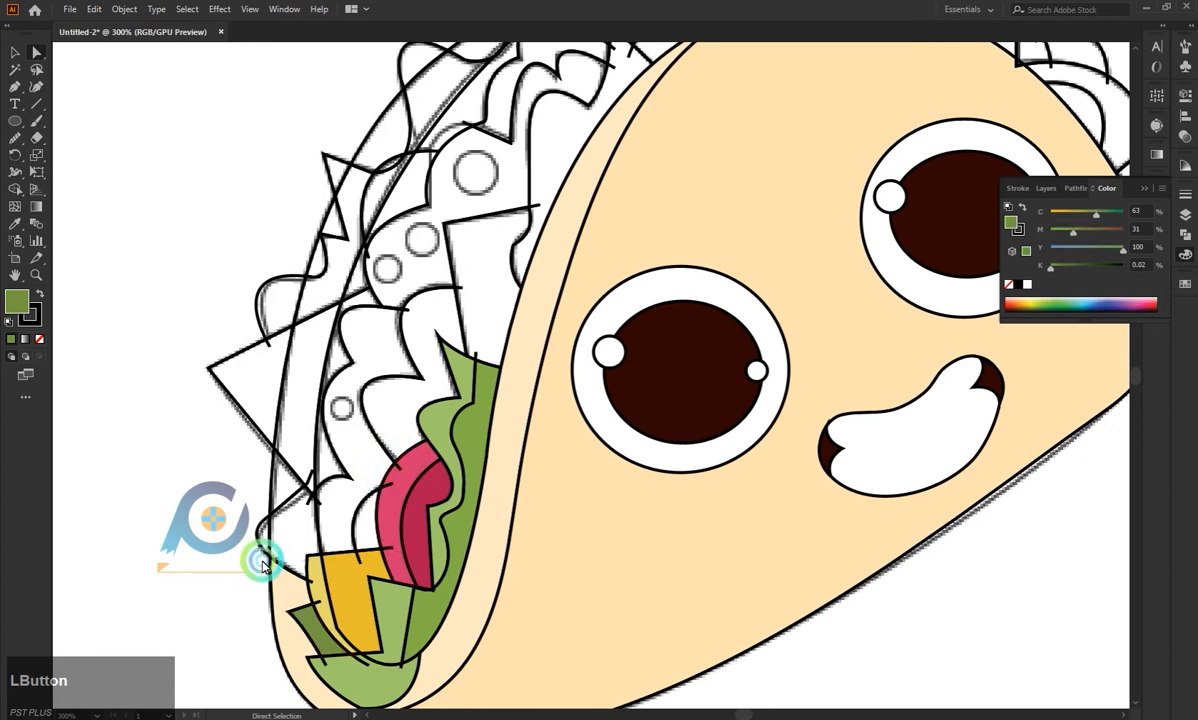
Fill both parts of the rounded leaf above the lower cheese with the dark green sampled from the small pointed leaf.
click(268, 519)
click(258, 527)
key(i)
click(307, 619)
key(a)
click(282, 505)
key(i)
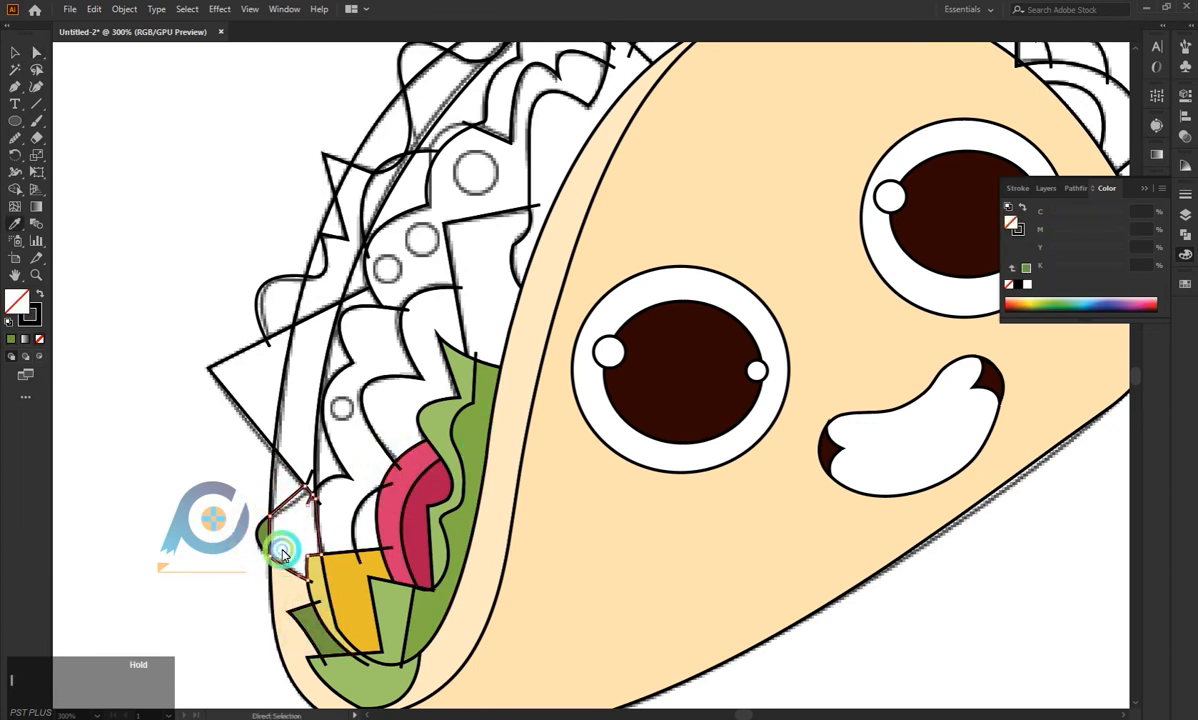
click(282, 555)
Fill the large cheese wedge's inner band with the golden yellow and its protruding corner with the light yellow of the lower cheese.
click(295, 325)
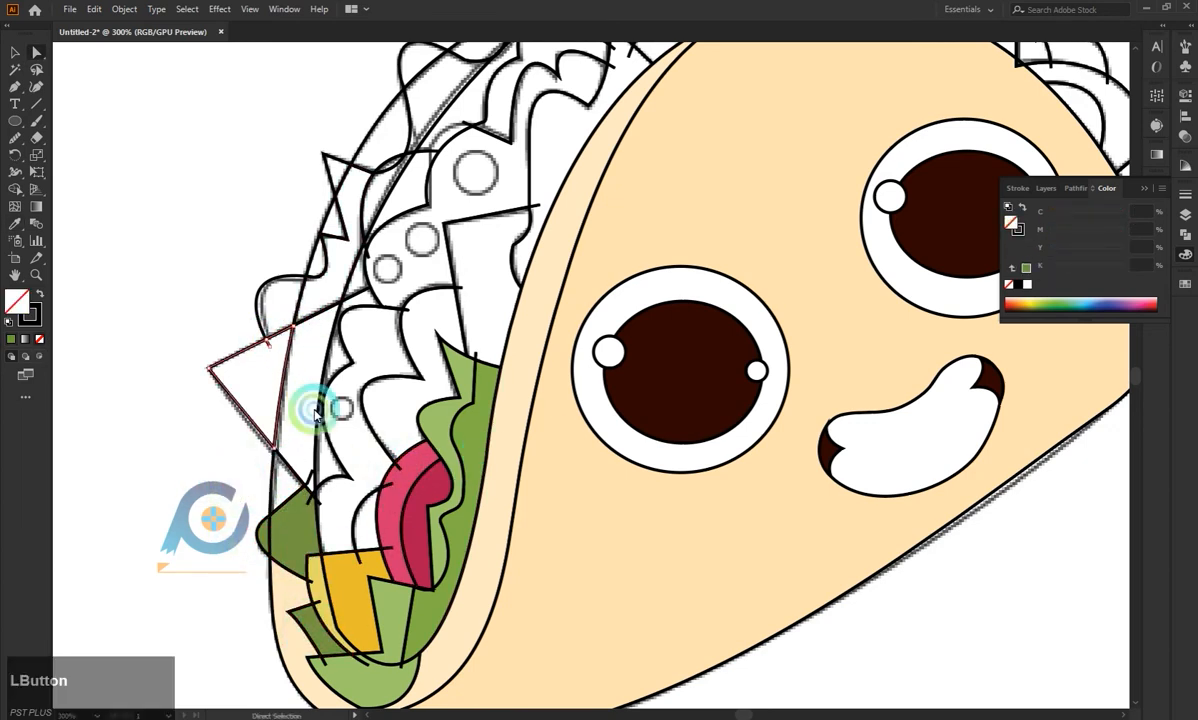
click(317, 415)
click(355, 598)
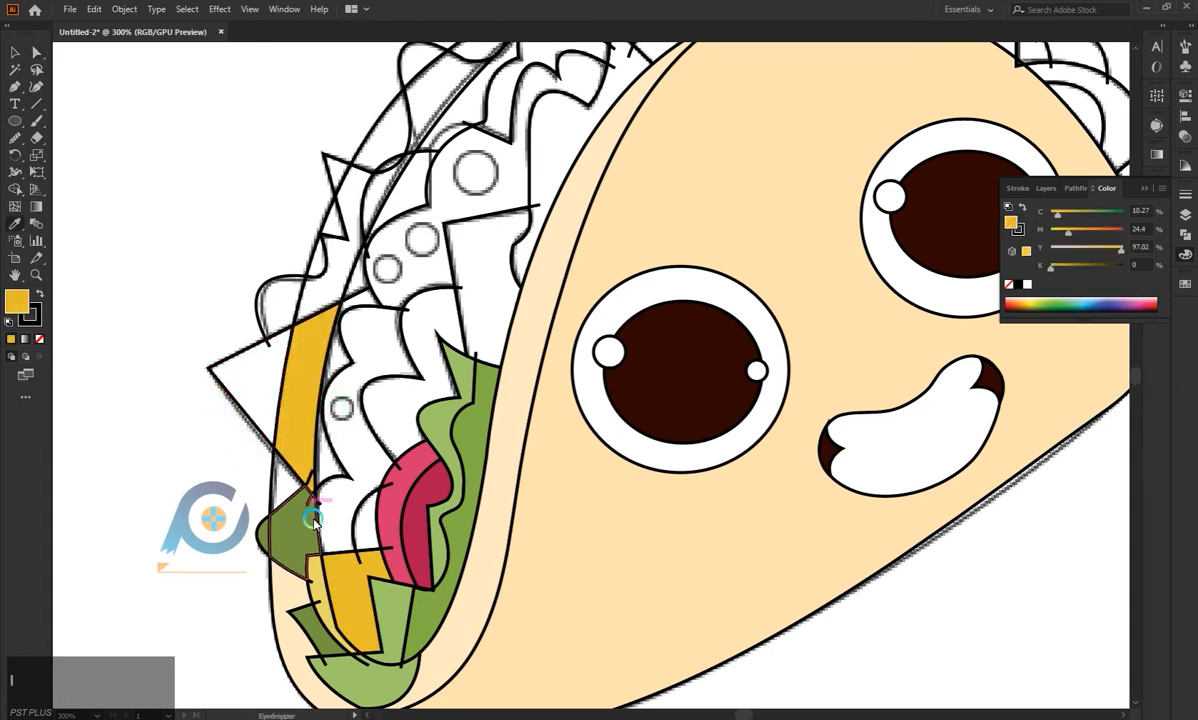
click(182, 468)
key(a)
click(254, 430)
key(i)
click(317, 597)
key(a)
click(225, 486)
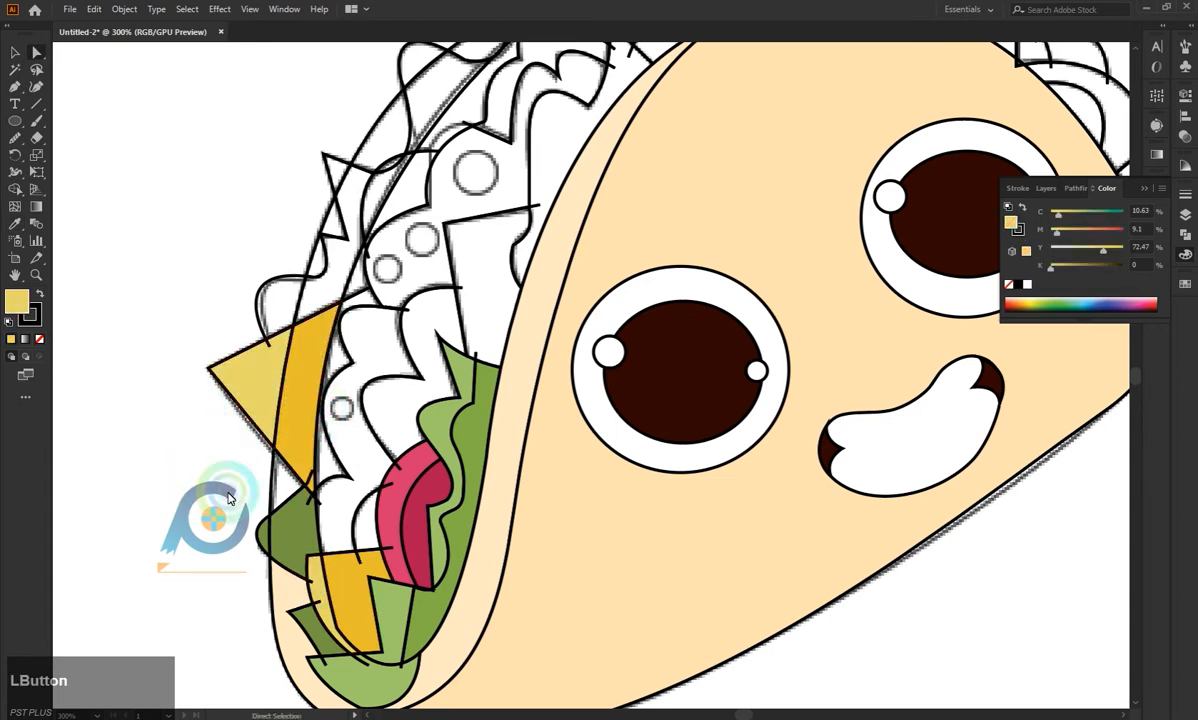
Fill the small gap between the large cheese wedge and the rounded dark green leaf with the shell's beige.
scroll(240, 500, up, 2)
click(271, 525)
key(i)
click(567, 599)
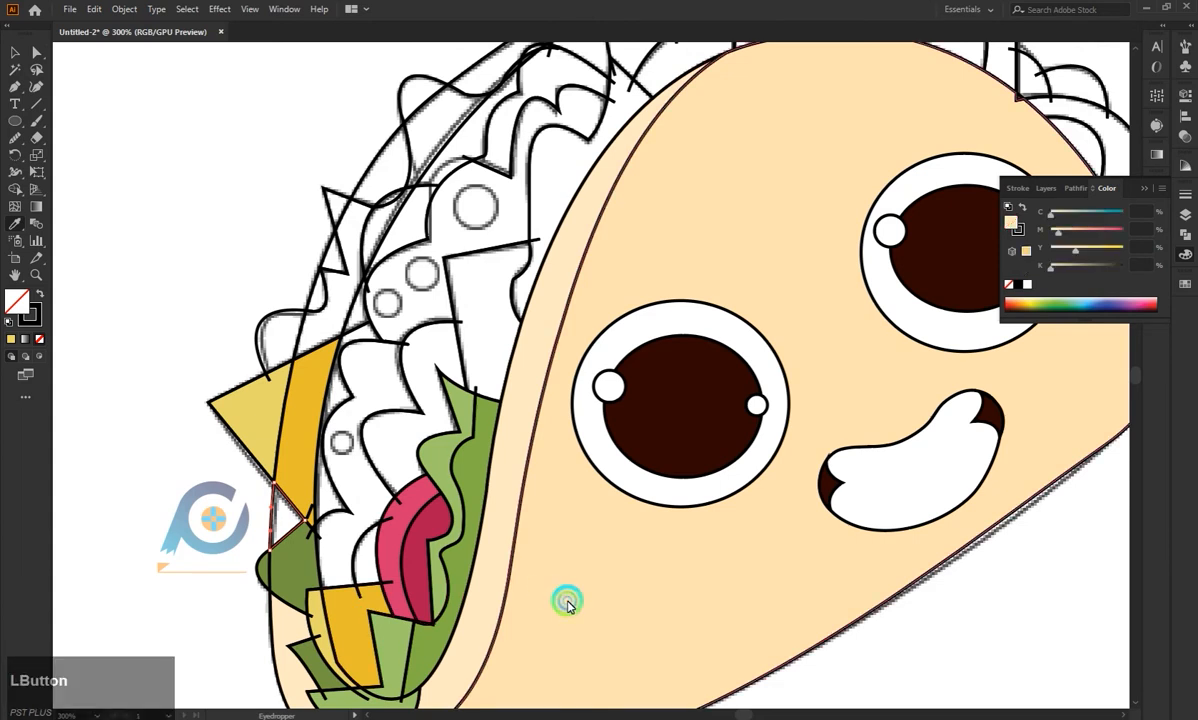
click(537, 292)
Fill the rounded leaf lobe above the large cheese wedge with the dark green of the lower leaf.
click(347, 338)
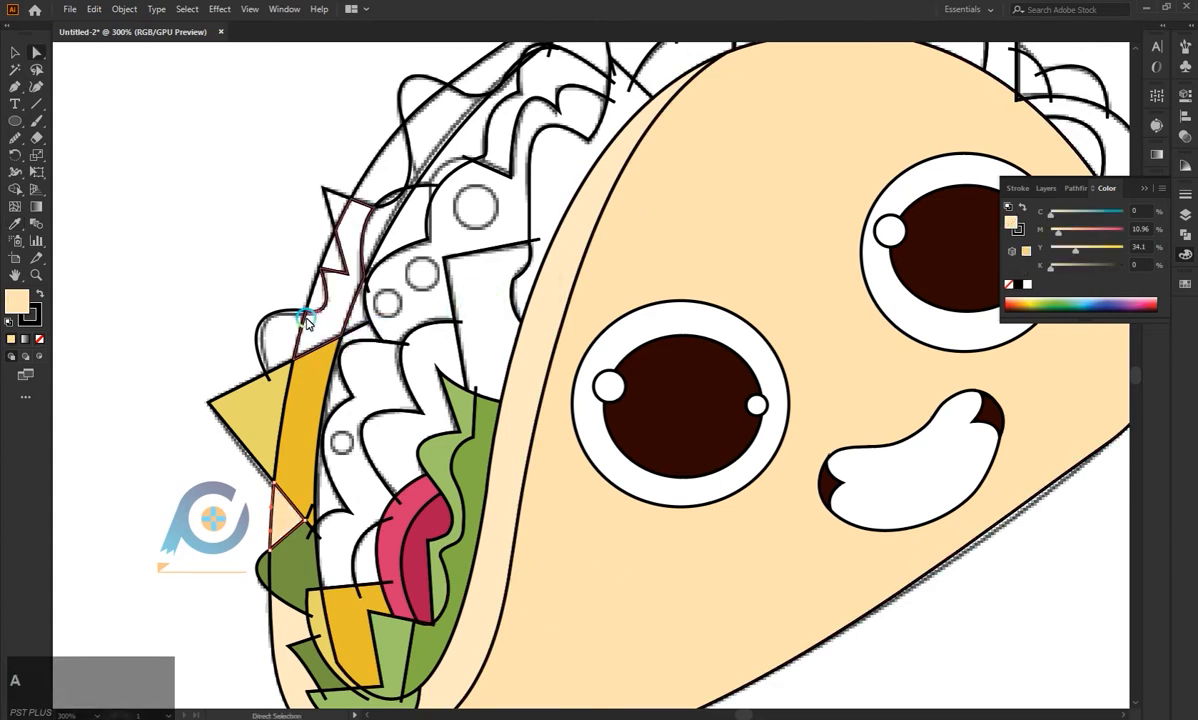
click(270, 316)
key(i)
click(304, 545)
key(a)
click(264, 316)
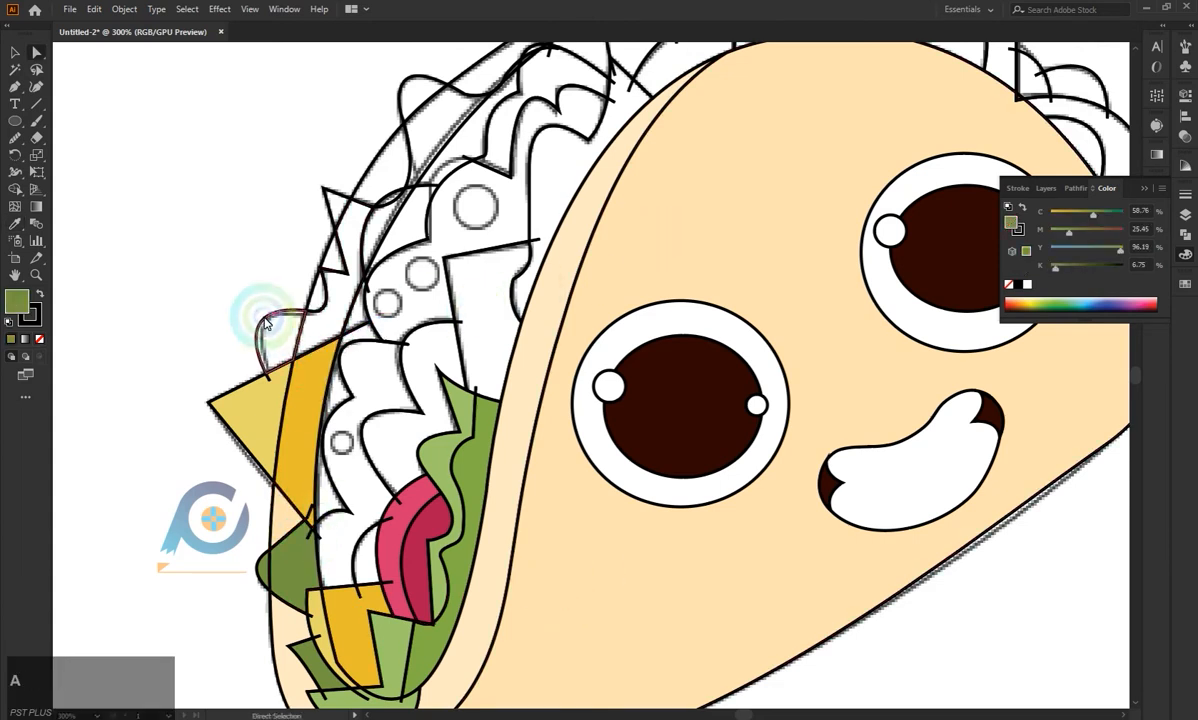
key(i)
click(289, 549)
Fill the two small gaps along the upper leaf's jagged edge with the shell rim's cream, C 0.1, M 7.86, Y 24.77.
click(318, 308)
key(i)
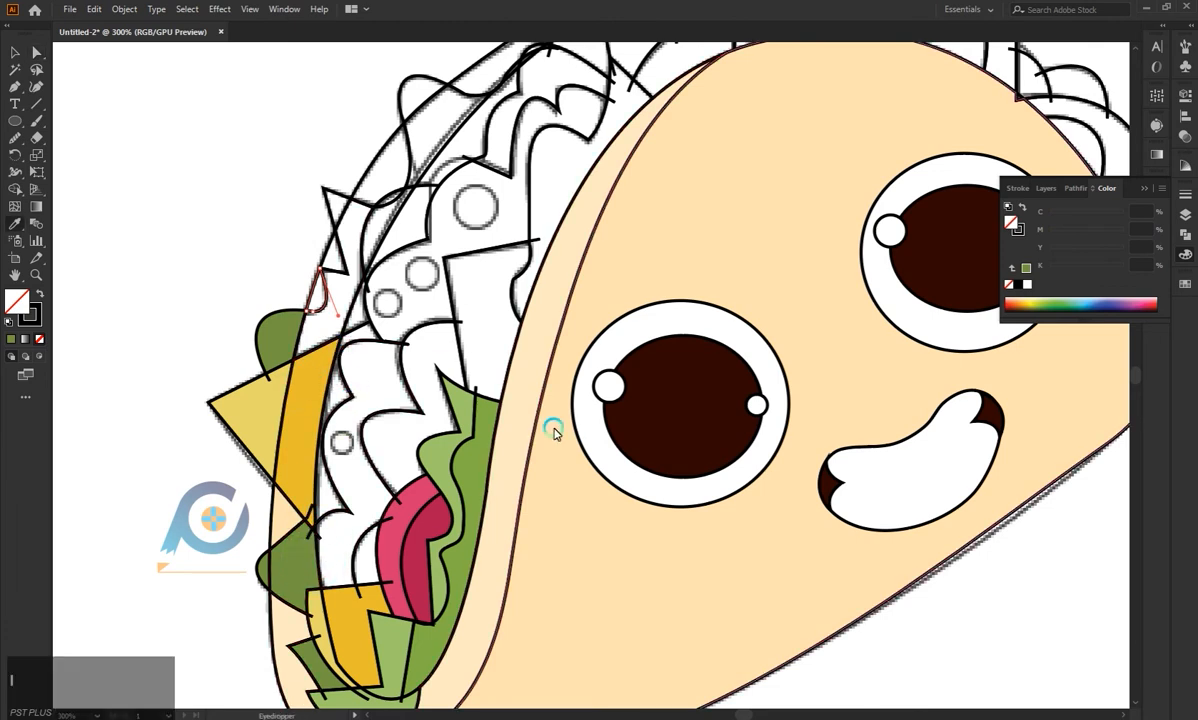
click(525, 405)
key(a)
click(344, 262)
key(i)
click(527, 375)
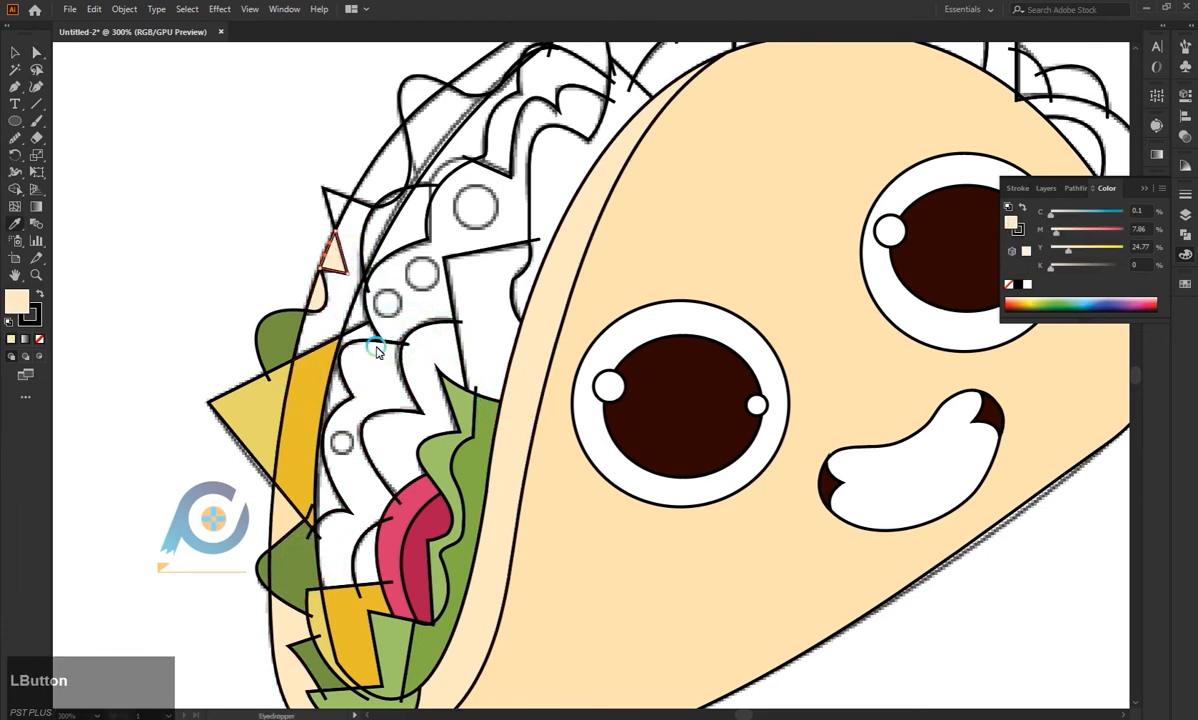
Fill the body and the pointed tip of the leaf above the cheese wedge with the dark green of its lobe.
key(a)
click(343, 324)
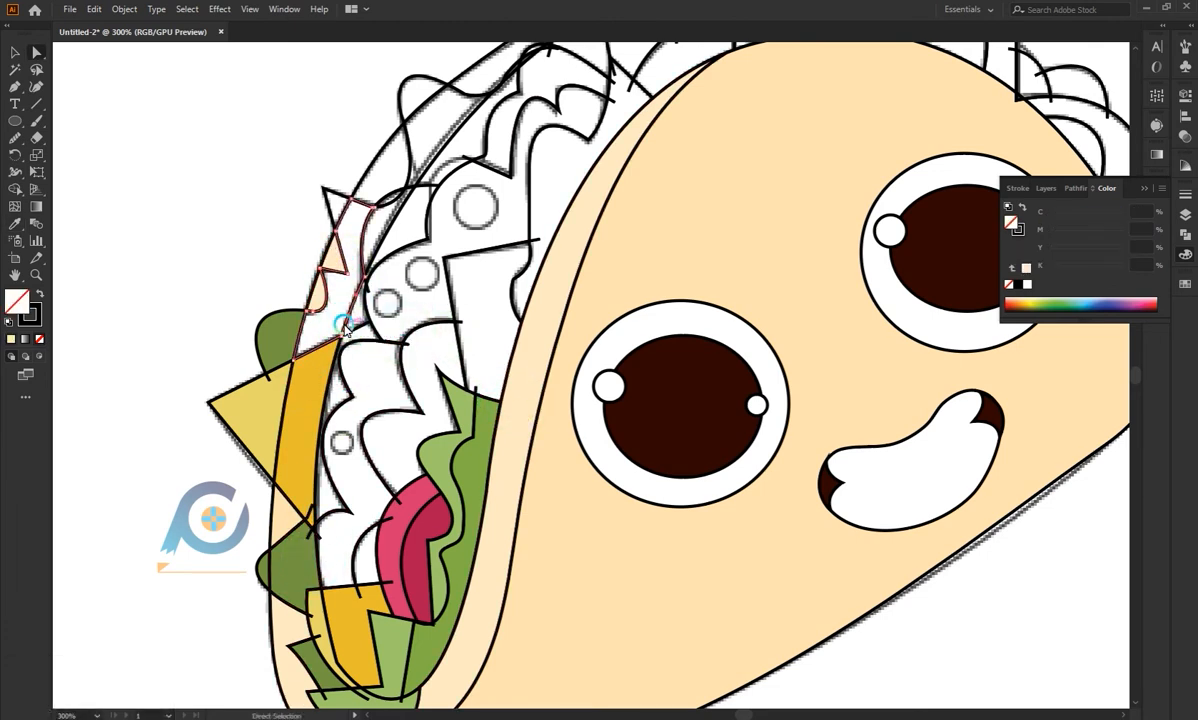
key(i)
click(281, 329)
key(a)
click(335, 200)
key(i)
Fill the back shell section above the leaf's pointed tip with the cream sampled from the filled gaps.
click(362, 182)
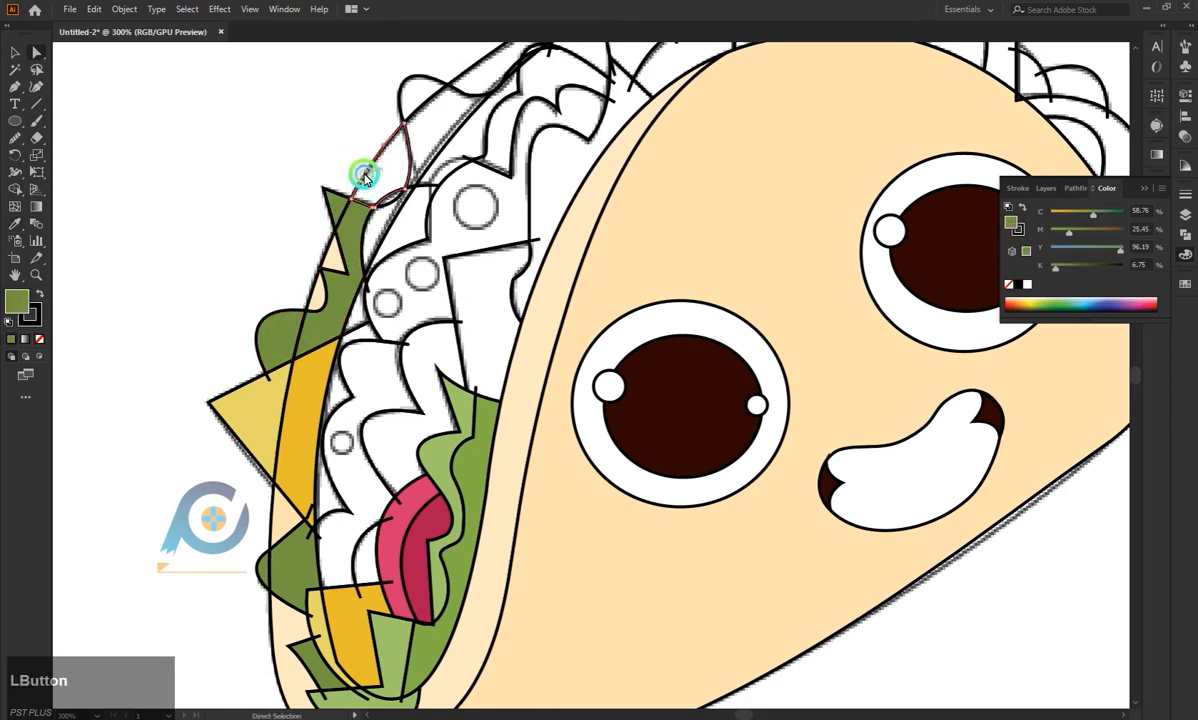
click(332, 249)
scroll(410, 255, up, 3)
key(a)
click(420, 230)
key(i)
click(374, 281)
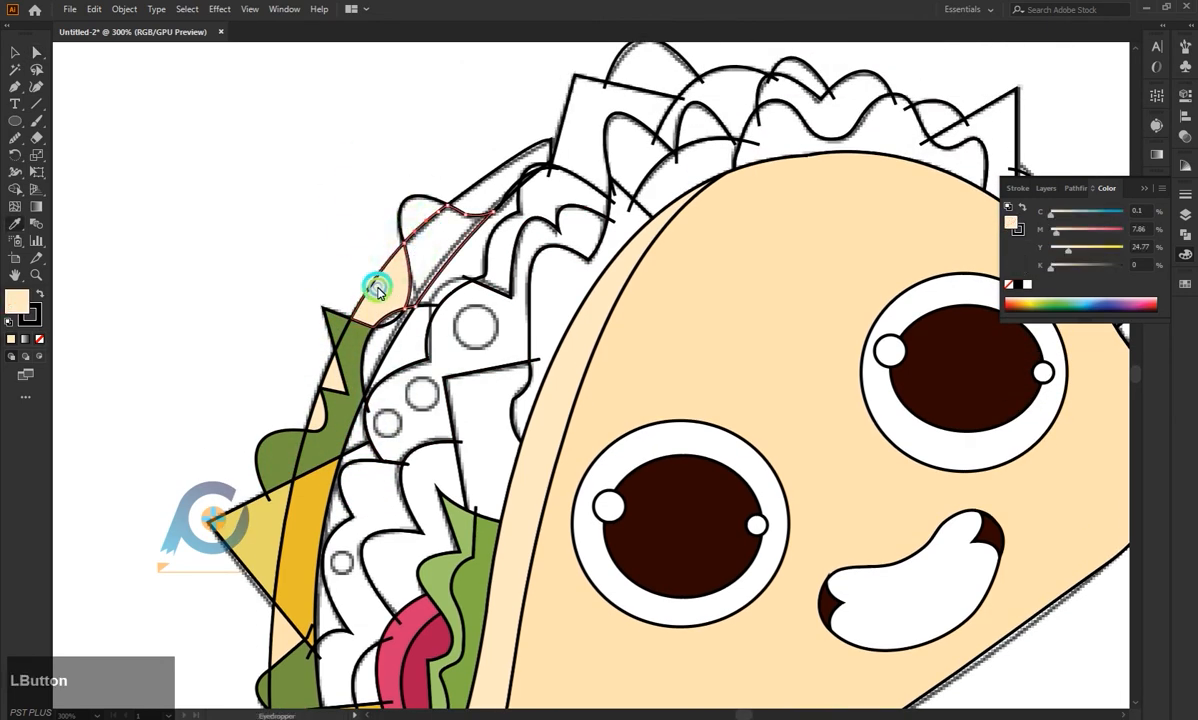
Fill the next leaf along the back shell, both its outer lobe and inner strip, with the dark green.
key(a)
click(352, 336)
click(405, 205)
key(i)
click(420, 244)
Fill the uppermost section of the back shell with the cream of the section below it.
click(488, 174)
key(i)
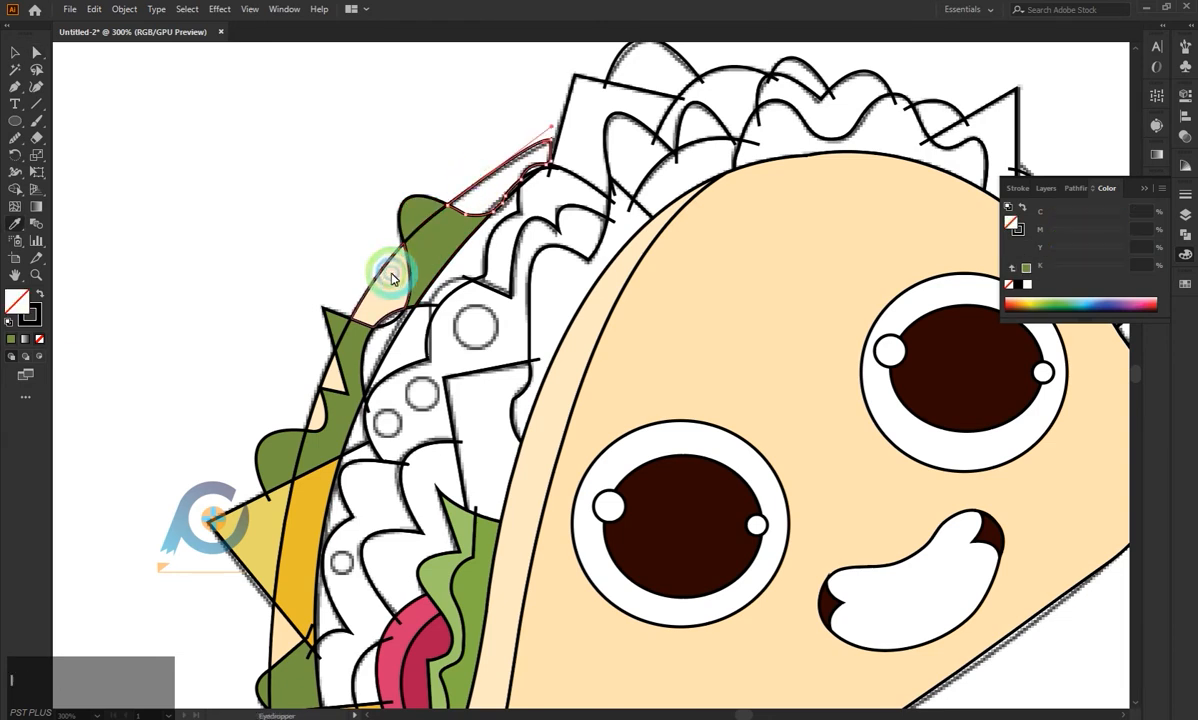
click(392, 272)
scroll(403, 431, up, 3)
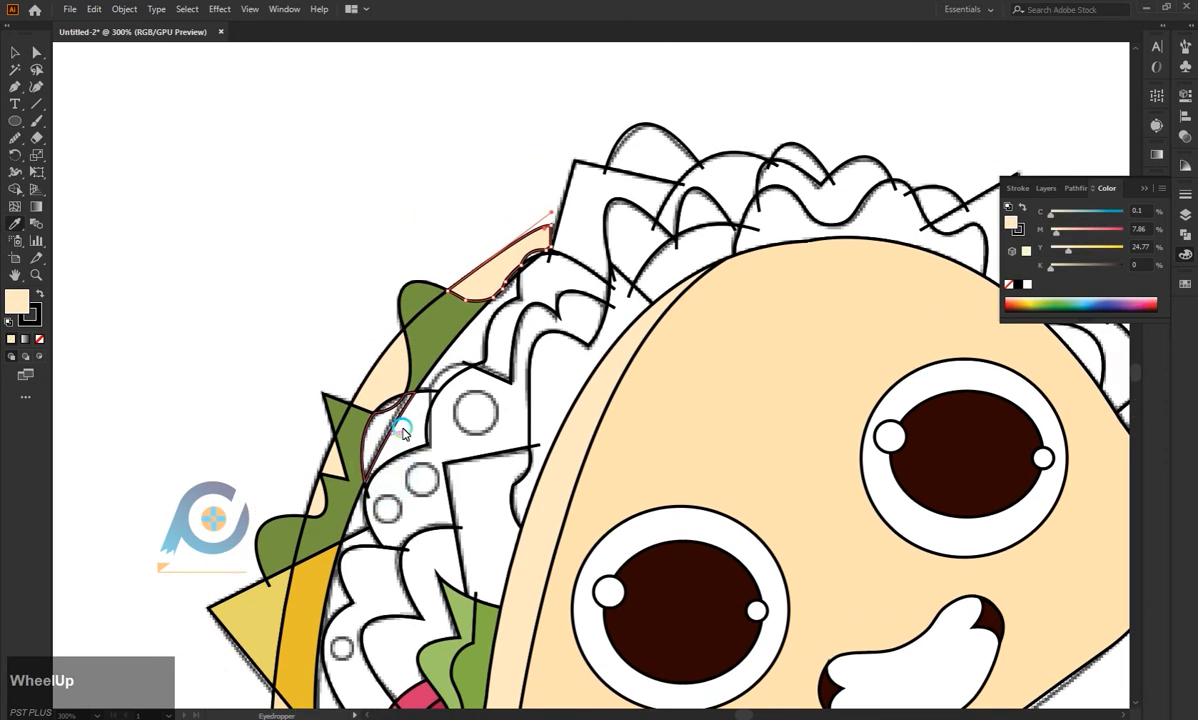
Draw a curved Pen tool path across the outer corner of the upper cheese piece on the back shell.
key(i)
key(a)
click(568, 177)
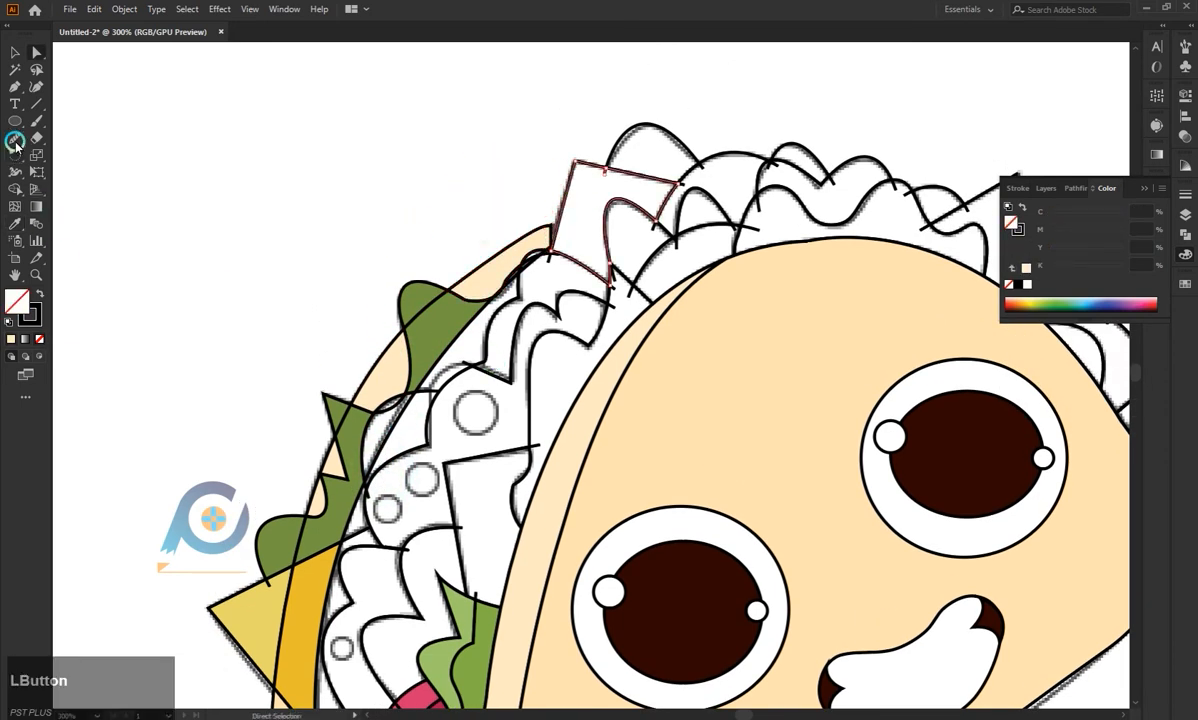
click(14, 87)
click(551, 197)
drag(605, 151, 591, 113)
ctrl+click(594, 125)
click(550, 161)
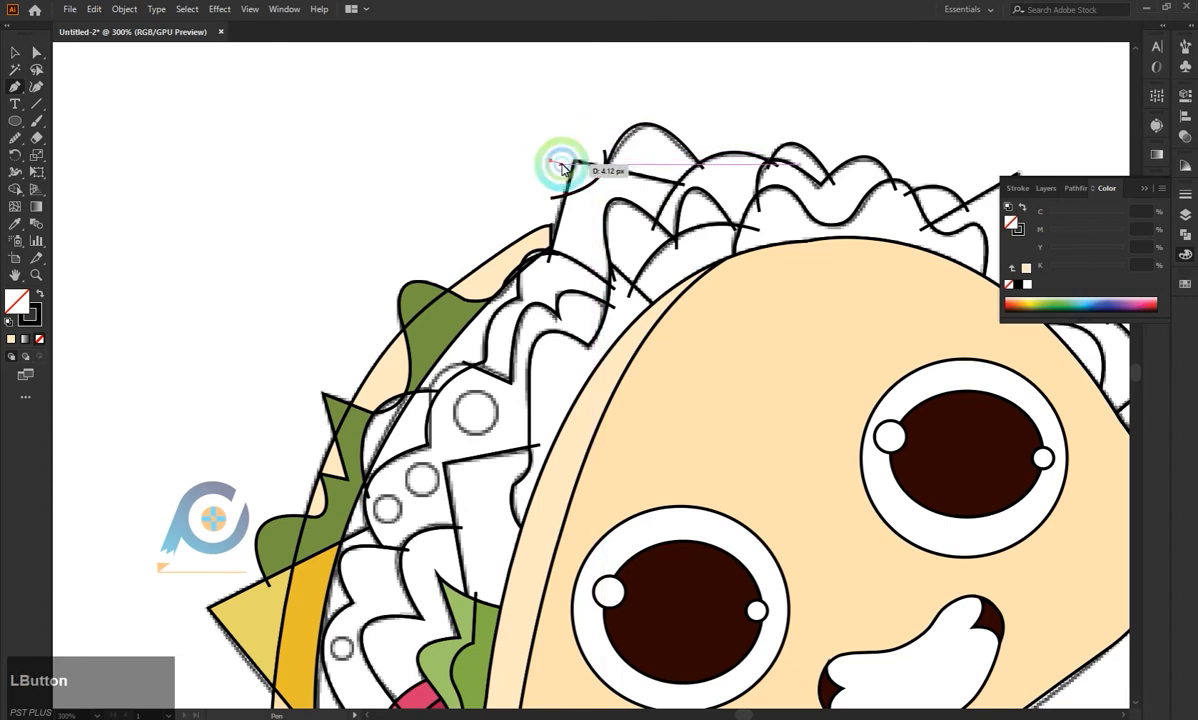
key(BackSpace)
Separate the corner of the upper cheese piece along the curve with Shape Builder and trim the overhanging curve ends.
click(15, 52)
click(552, 160)
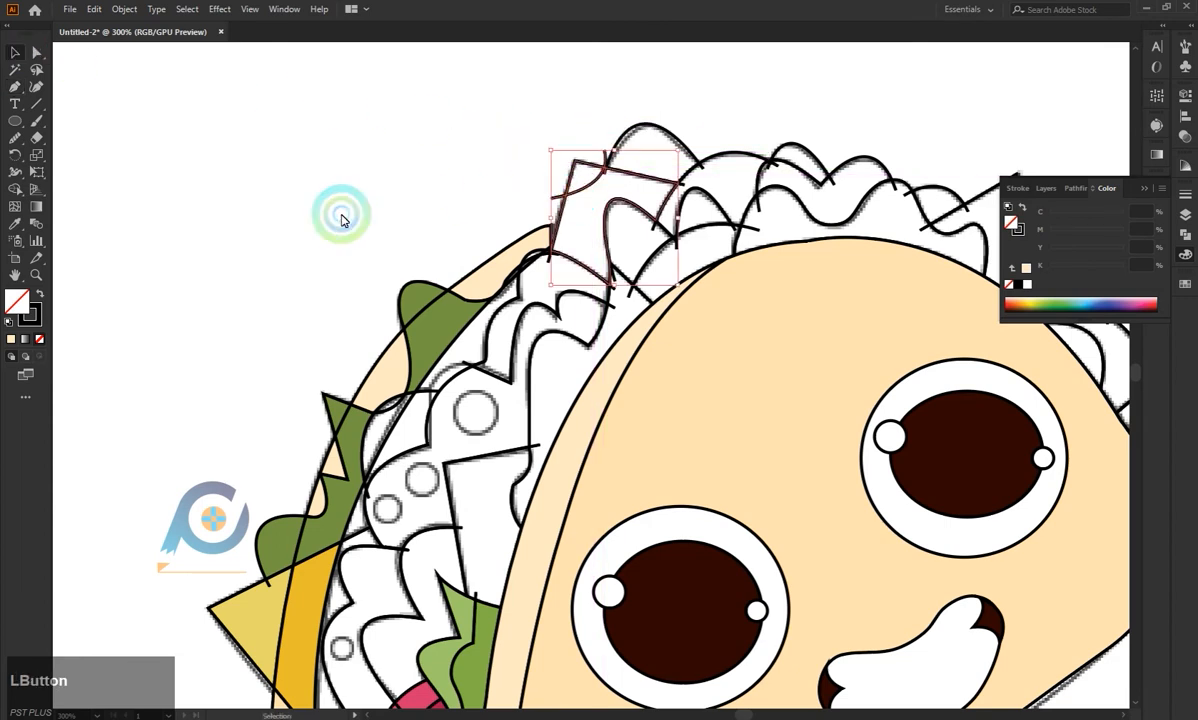
key(shift+m)
drag(546, 184, 582, 186)
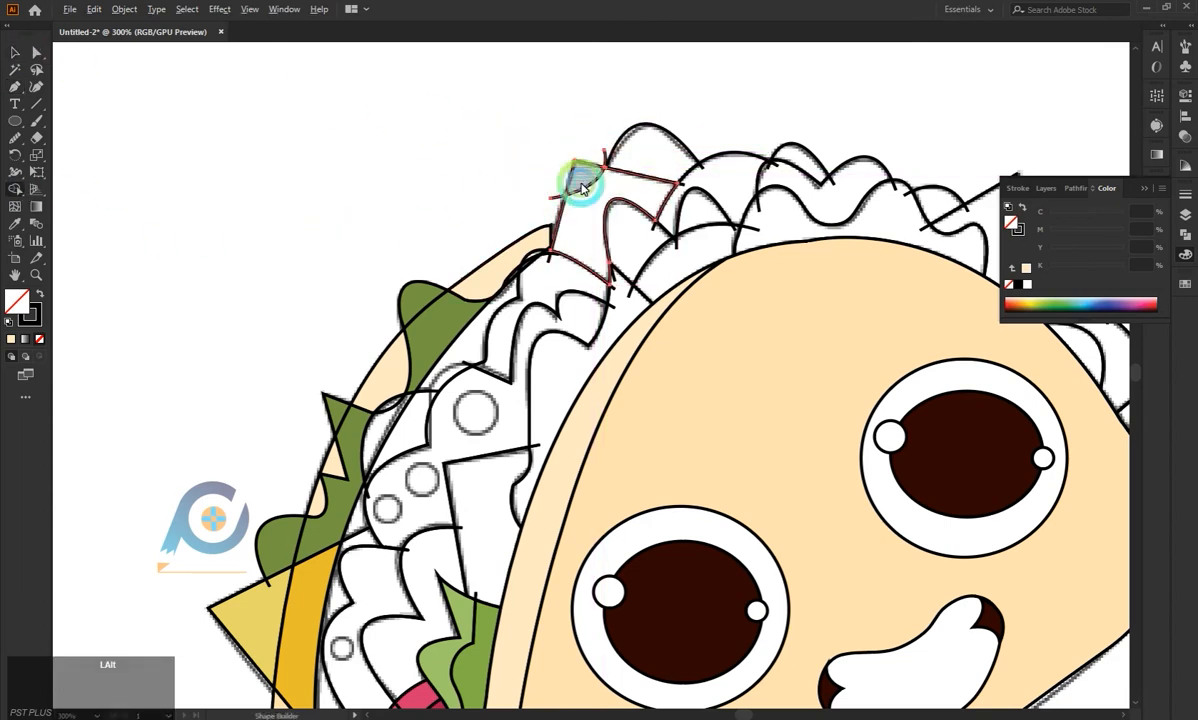
click(15, 52)
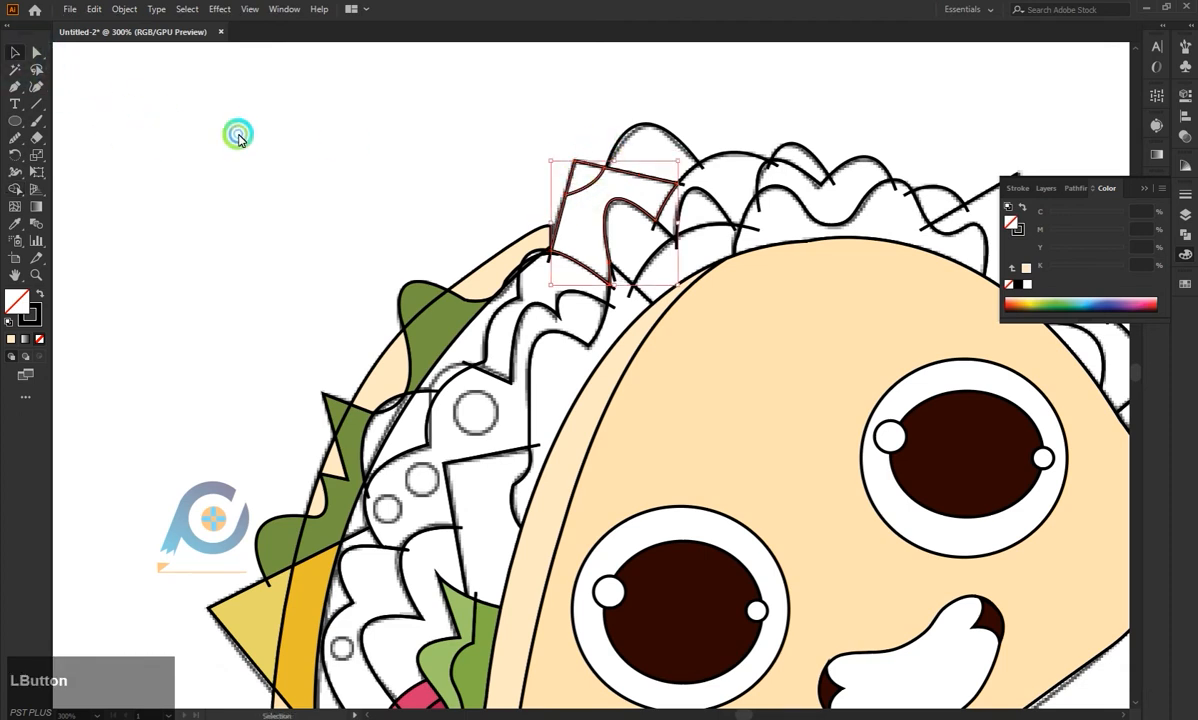
Fill the cut-off cheese corner with a pale yellow picked from the color spectrum, lowering its yellow component.
click(537, 158)
click(280, 586)
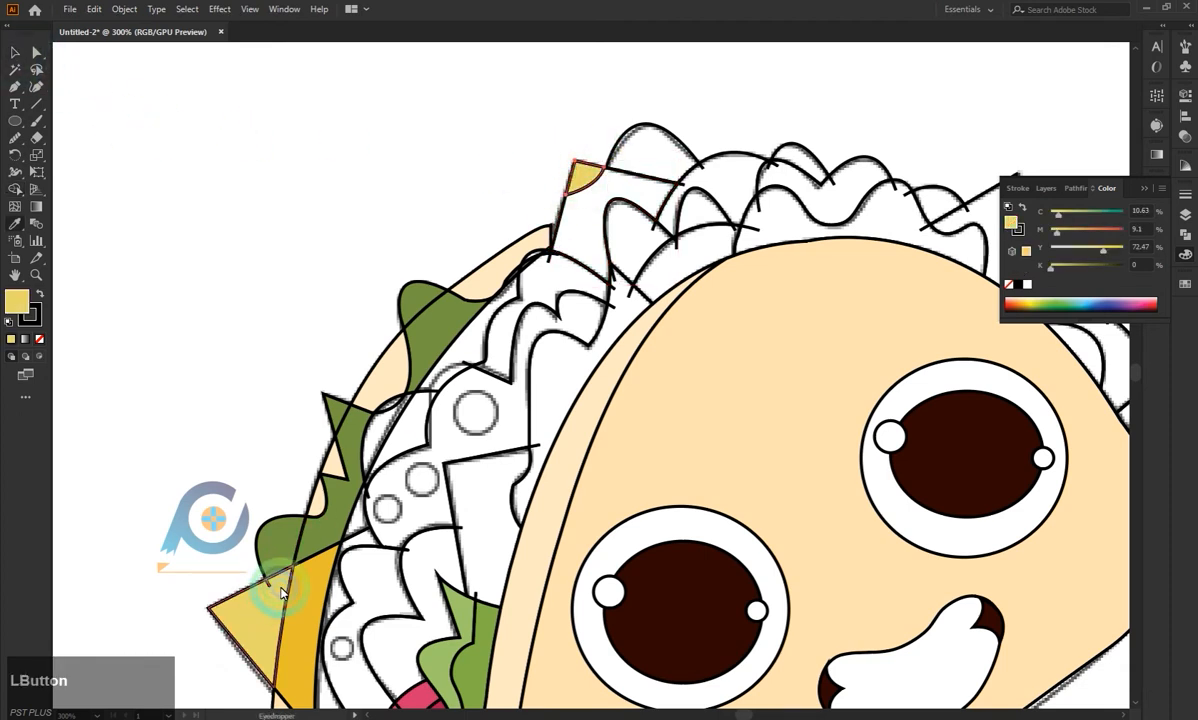
click(1090, 249)
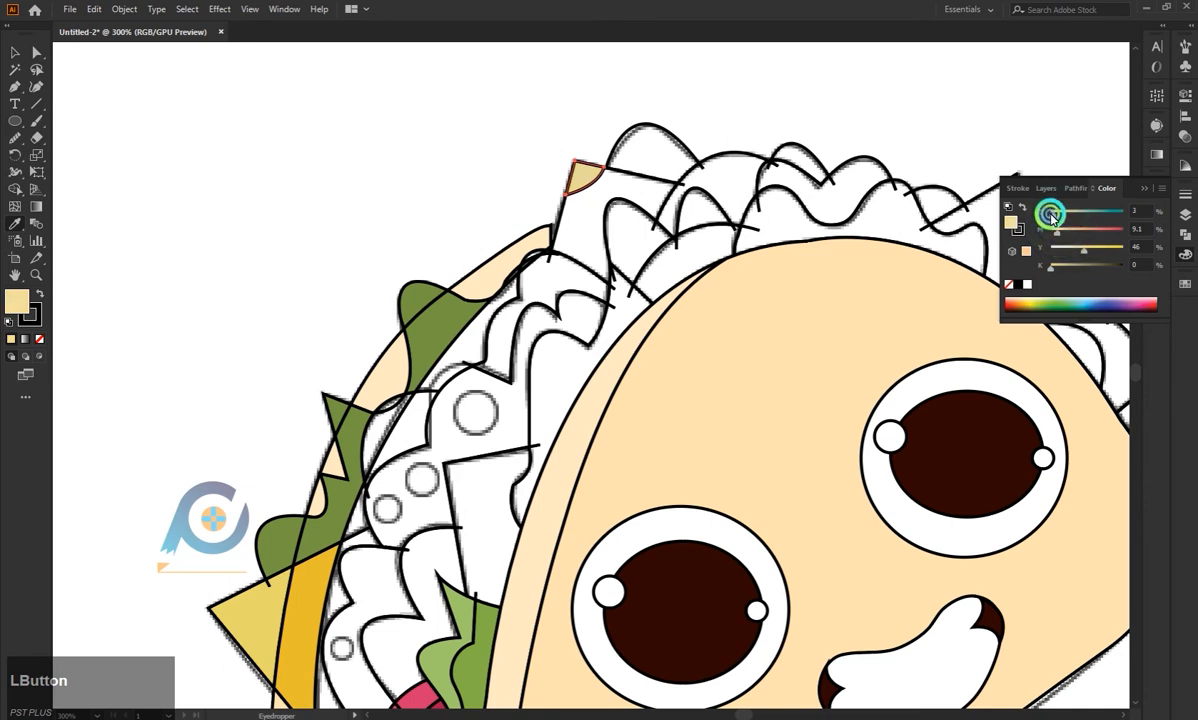
drag(1062, 252, 1097, 251)
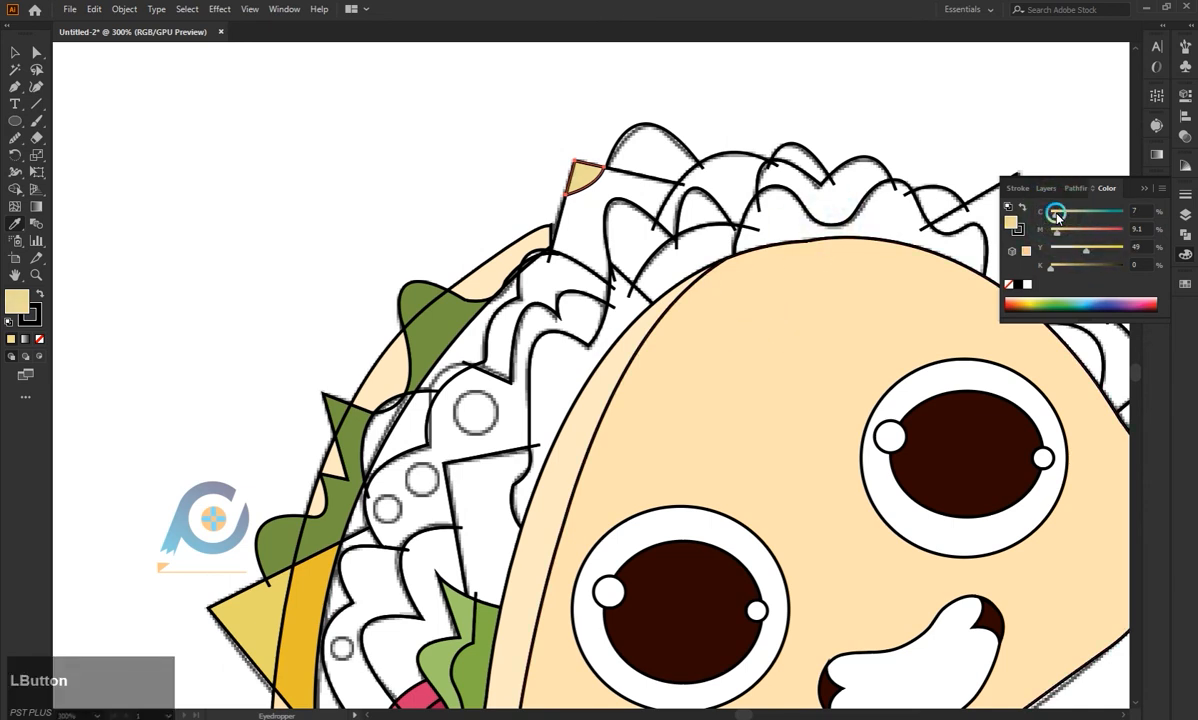
drag(1057, 216, 1058, 217)
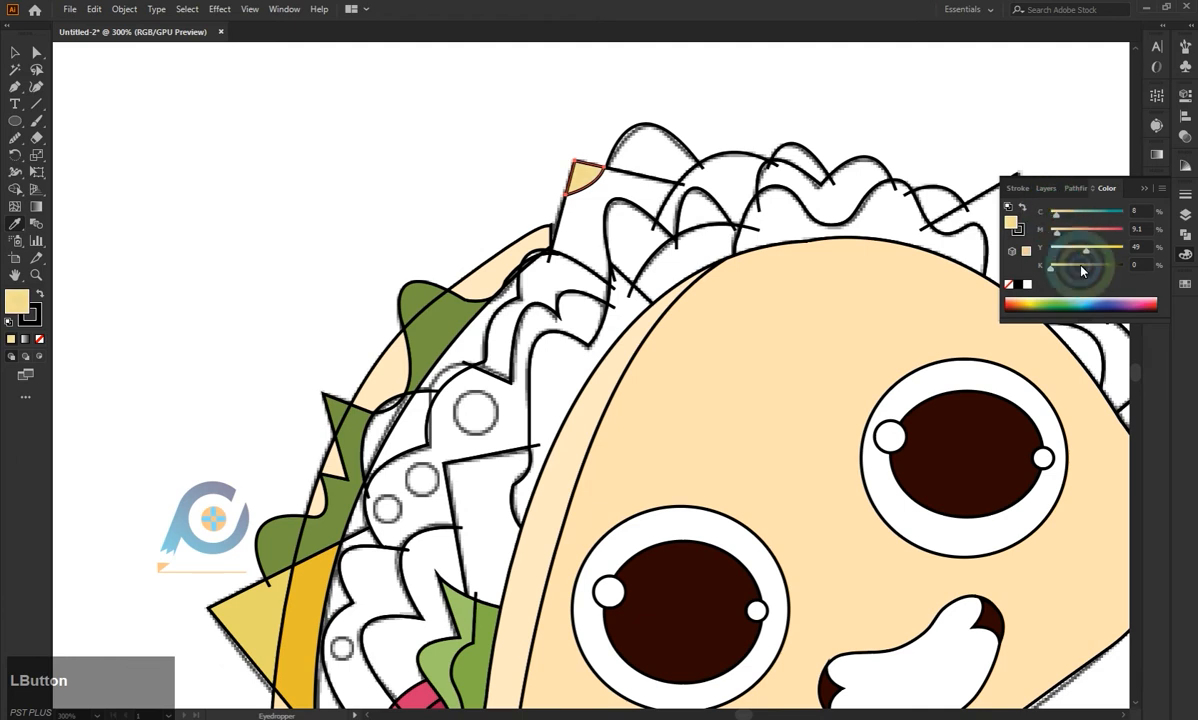
click(1036, 306)
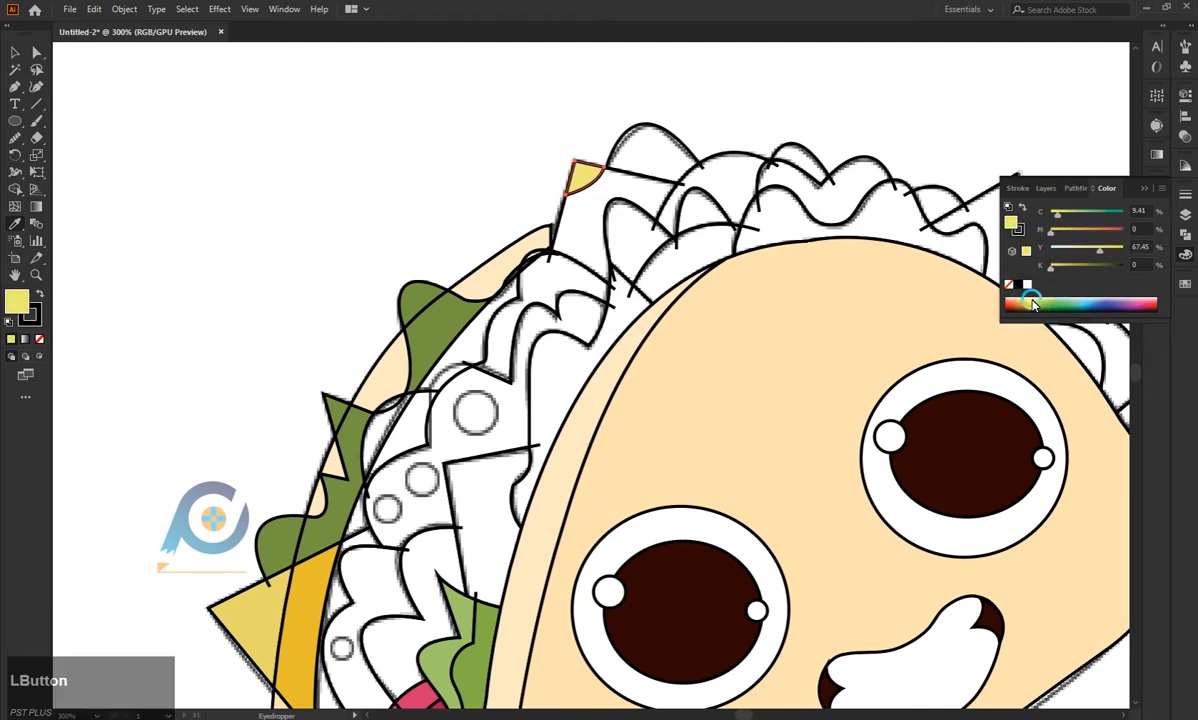
click(1086, 249)
Fill the main part of the upper cheese piece with the orange-yellow sampled from the lower wedge's inner strip.
key(a)
click(557, 215)
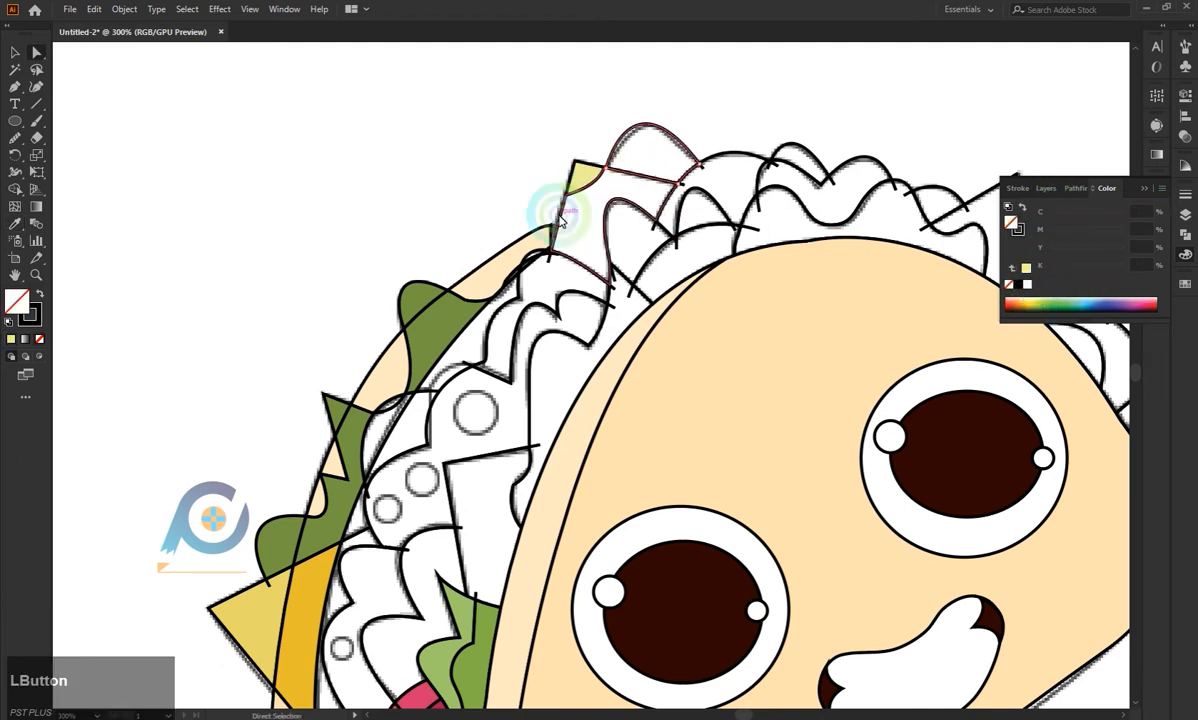
key(i)
click(308, 601)
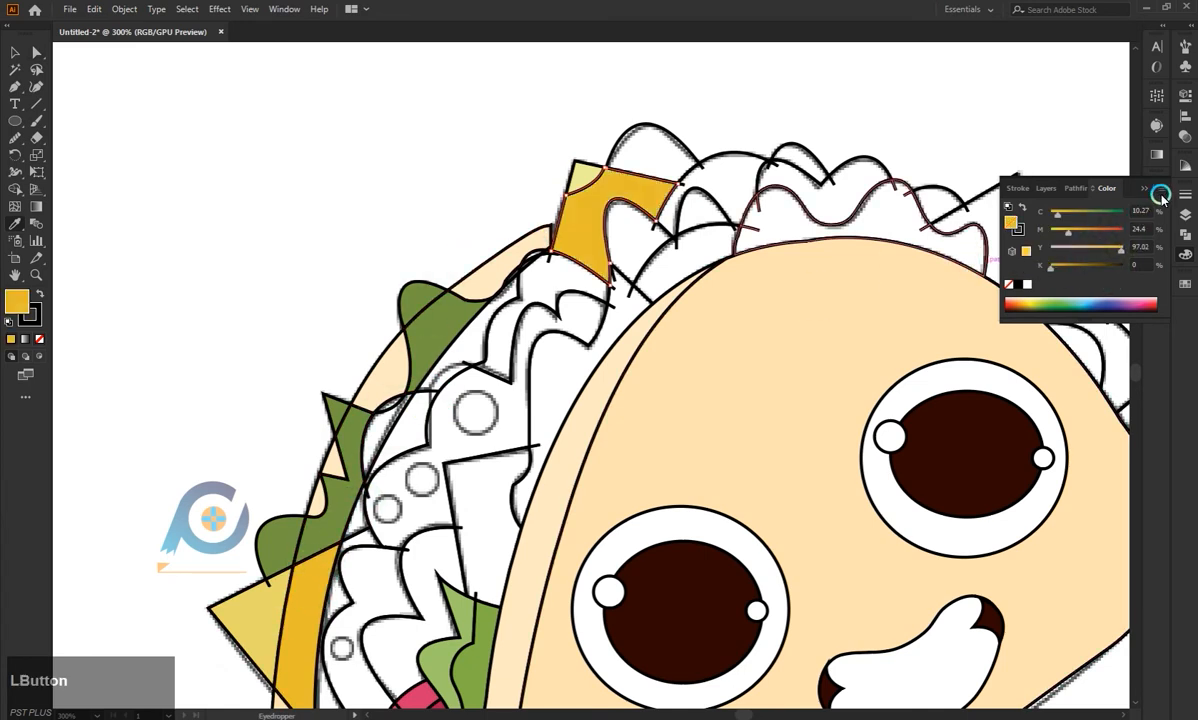
Switch the color sliders to RGB and shift the upper cheese fill to bright yellow F2E30B.
click(1161, 197)
click(1101, 242)
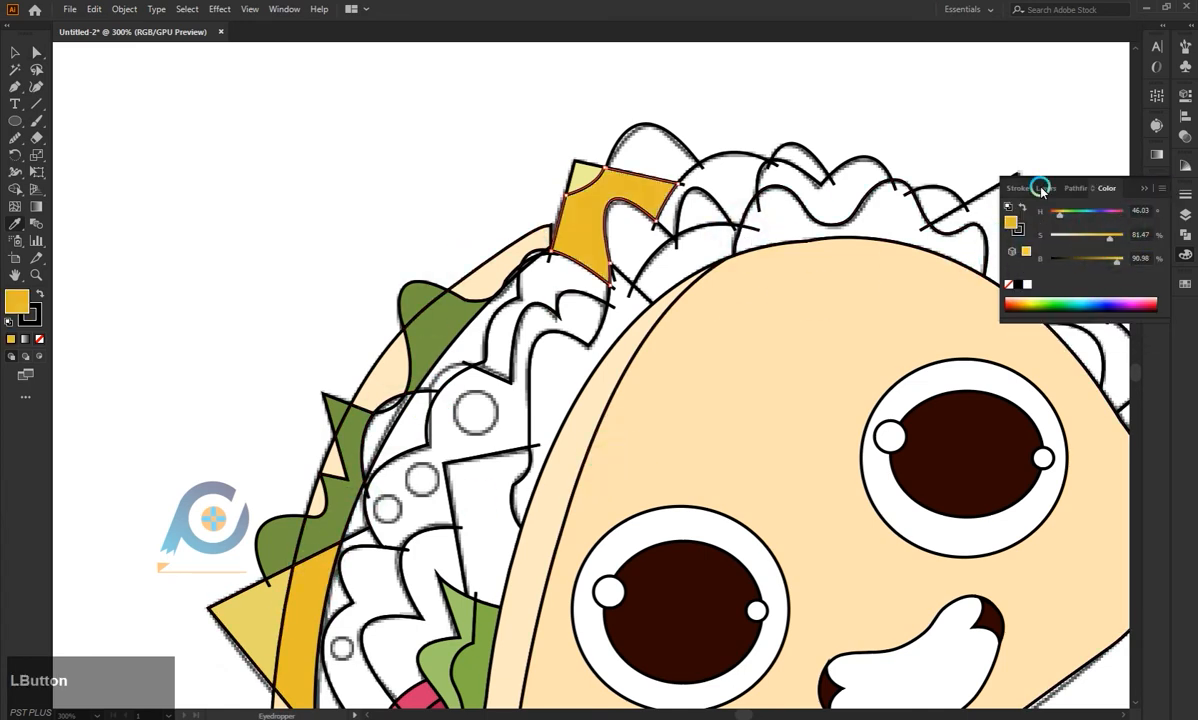
click(1161, 188)
click(1099, 232)
click(1113, 236)
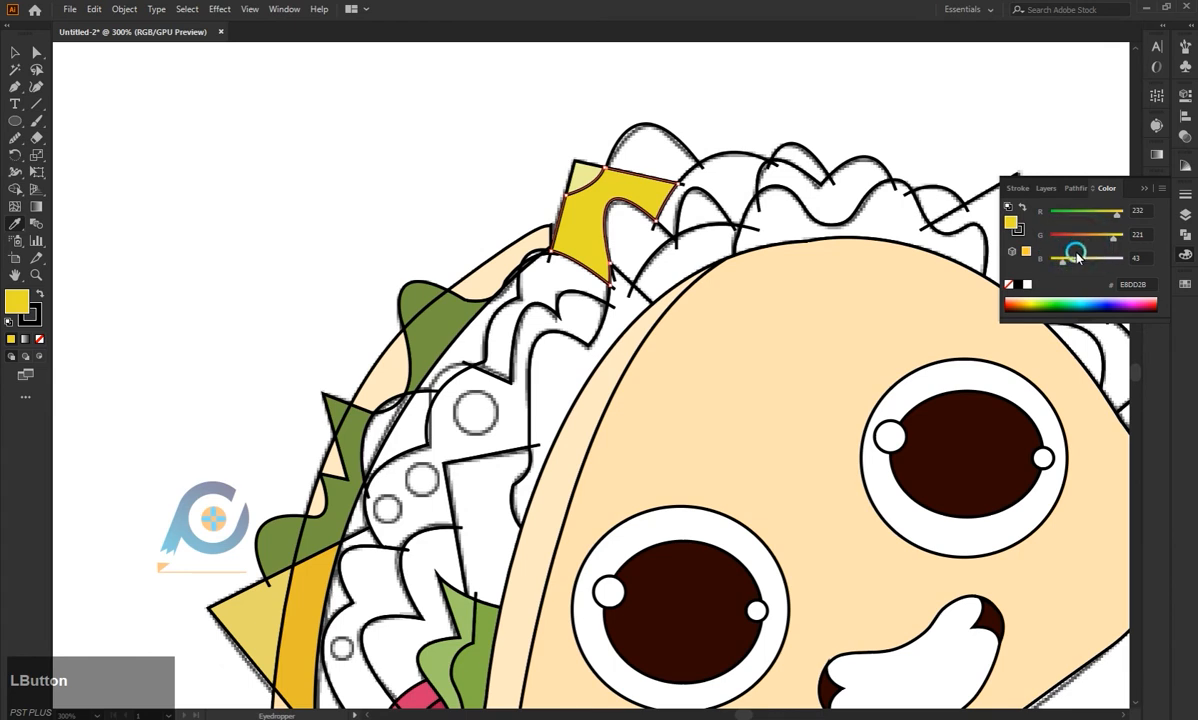
drag(1113, 236, 1117, 238)
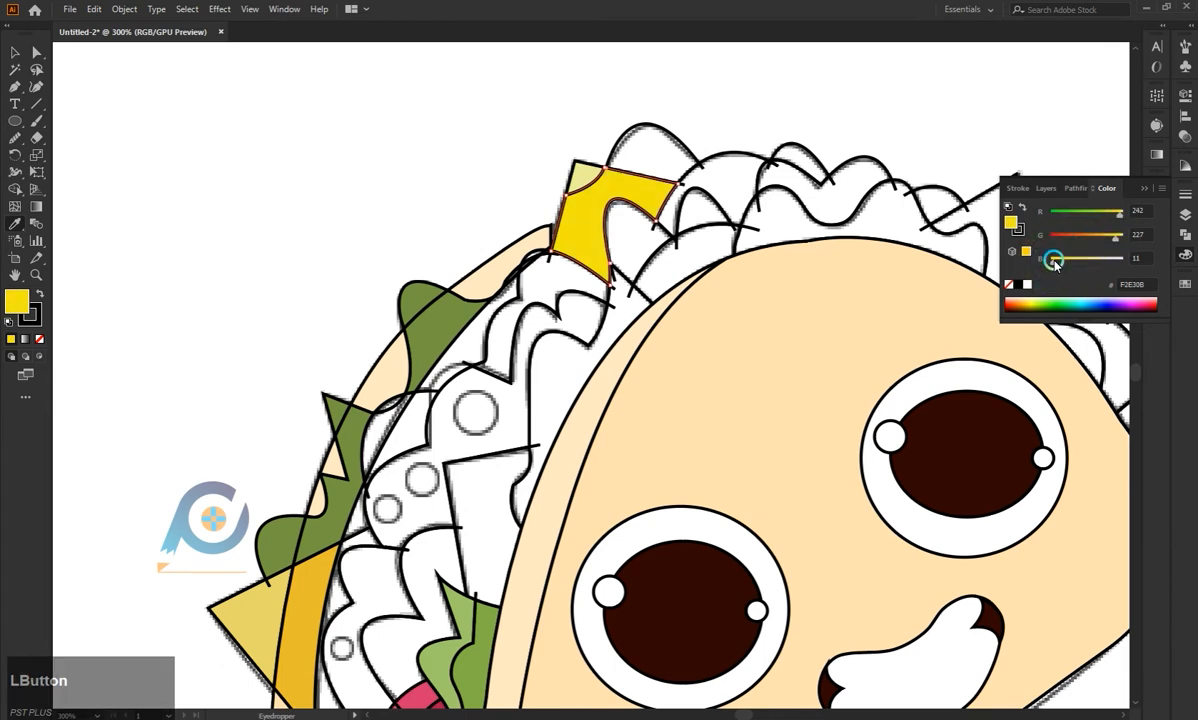
Switch the color sliders to HSB and reduce the upper cheese fill's saturation to about 58 percent.
click(1162, 190)
click(1110, 246)
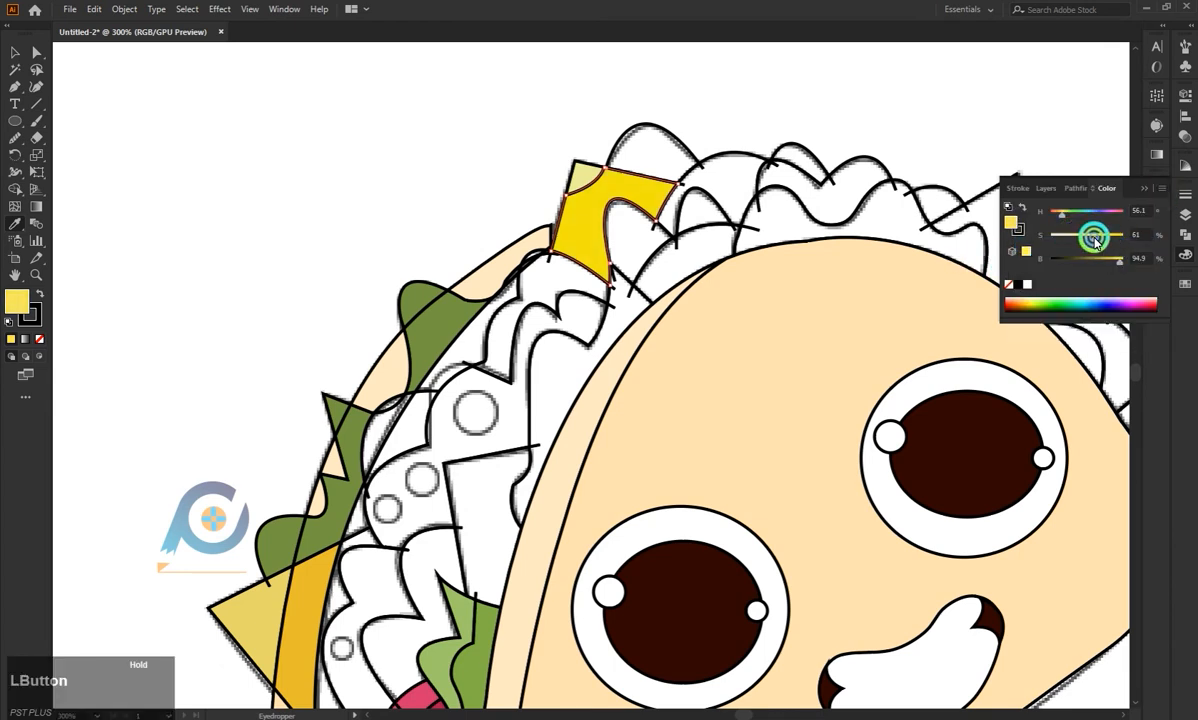
drag(1091, 236, 1083, 238)
Recolor the lower cheese wedge, giving its inner strip the upper cheese's yellow and its outer face the corner's pale yellow.
key(a)
click(500, 287)
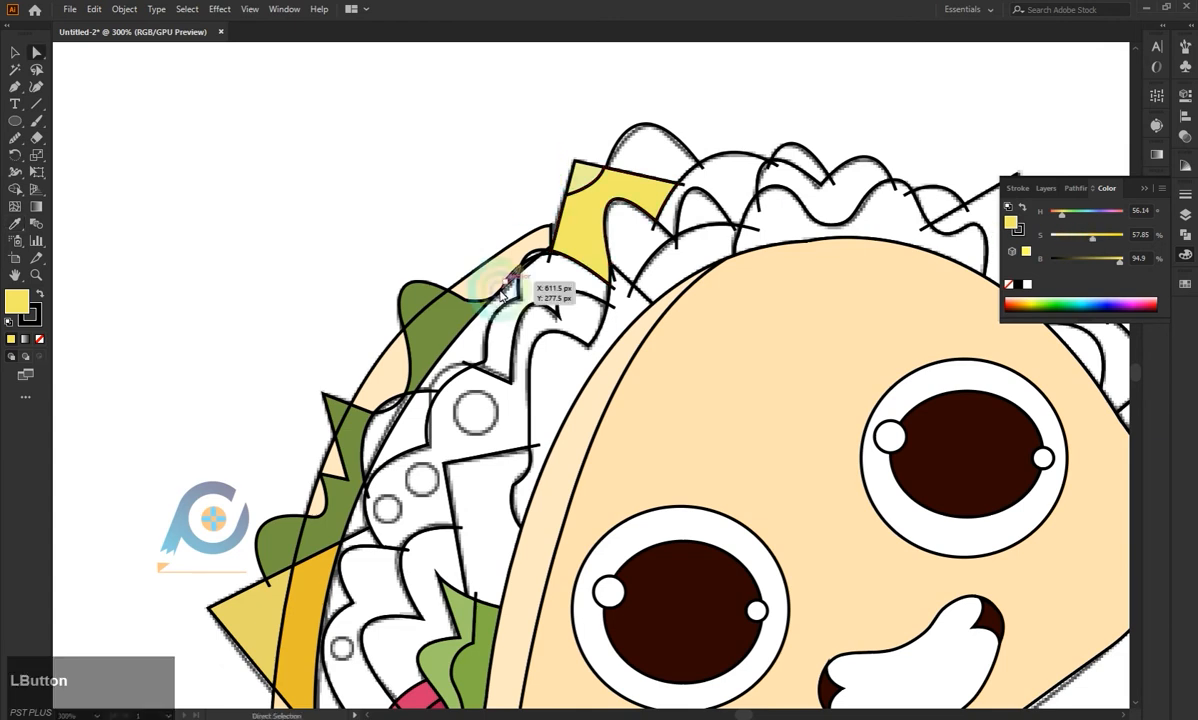
key(i)
click(592, 220)
key(a)
click(388, 294)
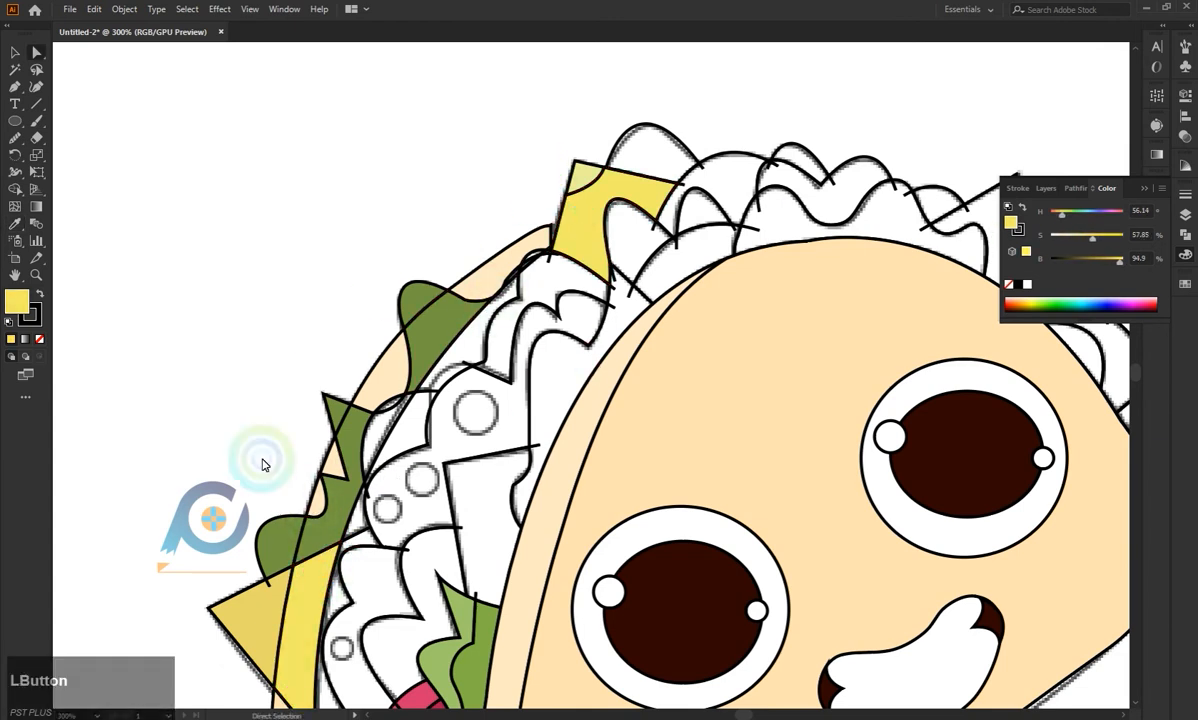
click(255, 602)
key(i)
click(578, 179)
Raise the lower wedge strip's saturation to about 74 percent and apply its yellow to the upper cheese piece.
key(a)
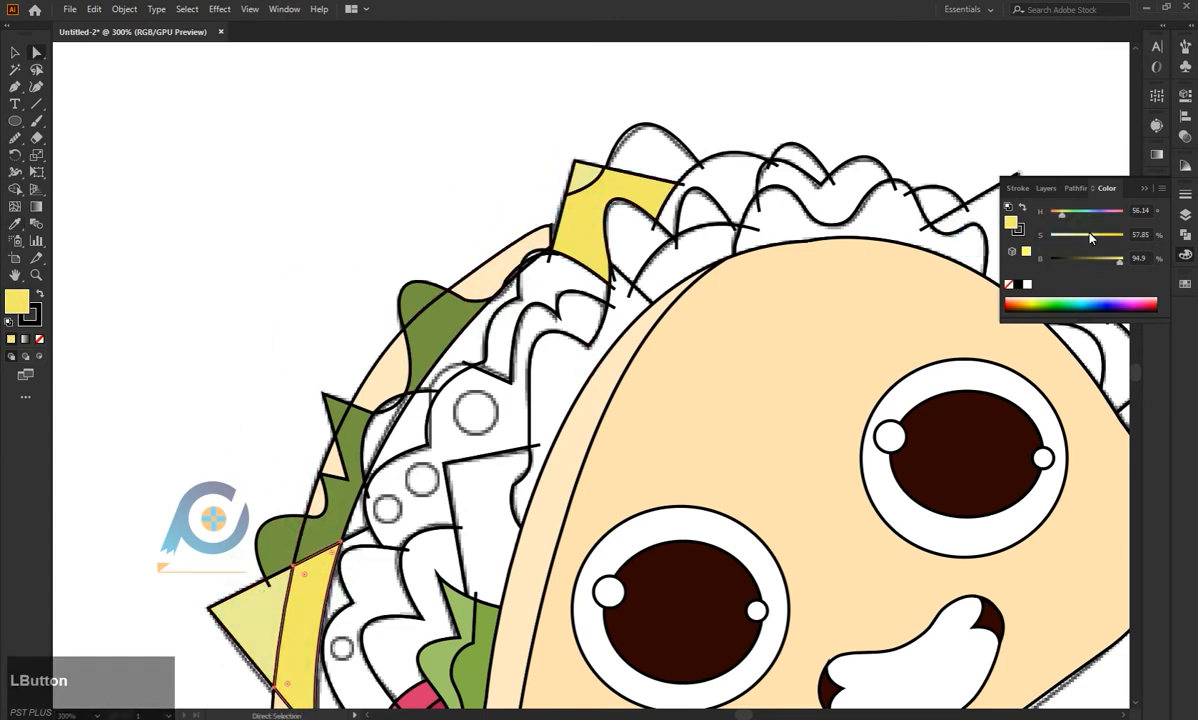
click(572, 222)
key(i)
click(313, 577)
key(a)
click(342, 262)
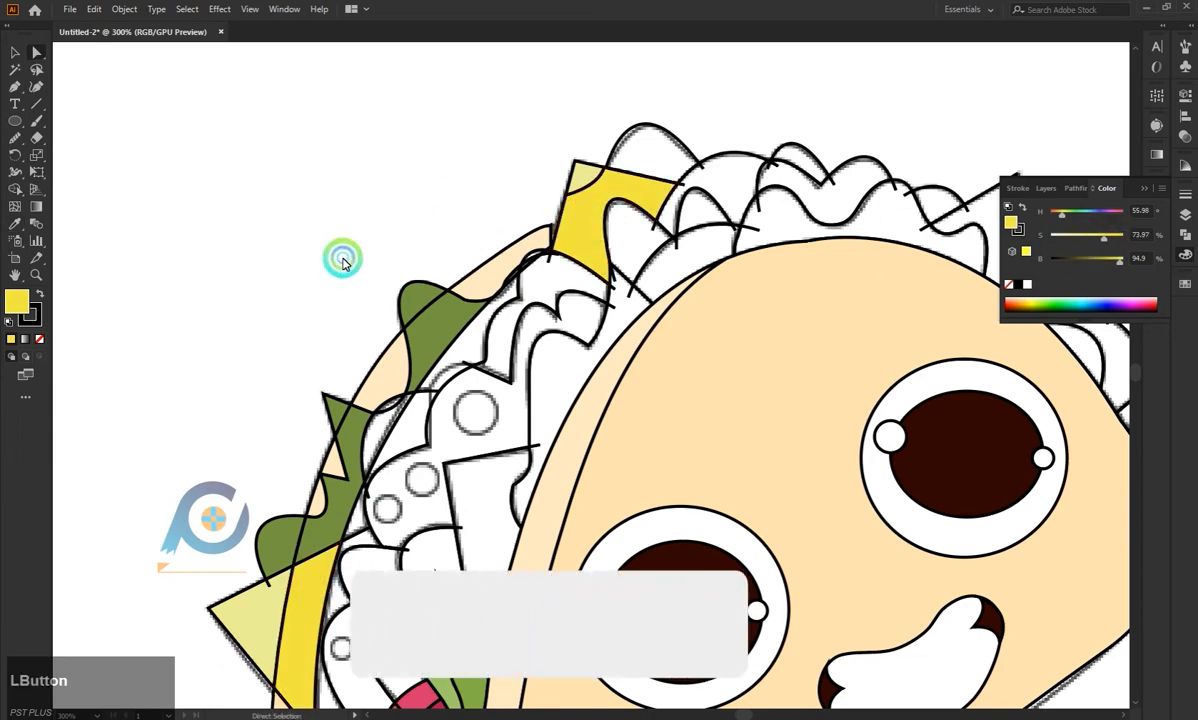
Fill the leaf lobe above the upper cheese and the next small lobe along the top with the dark green.
scroll(360, 316, down, 1)
scroll(450, 295, up, 1)
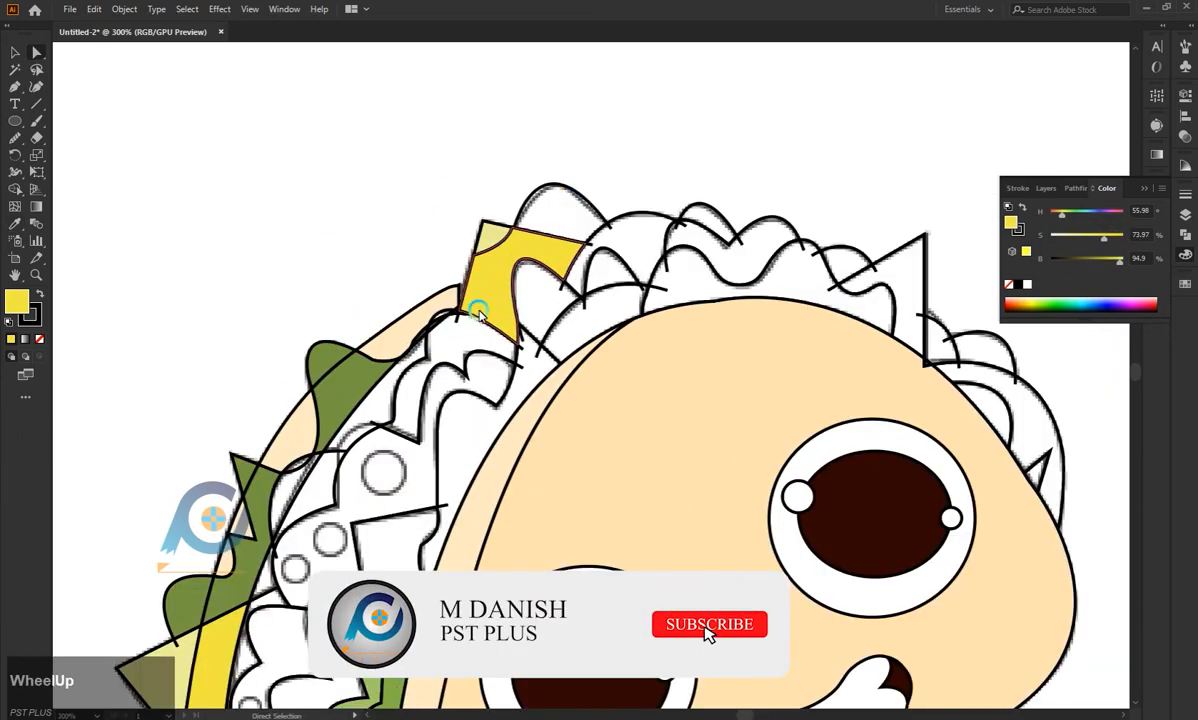
click(562, 188)
click(348, 380)
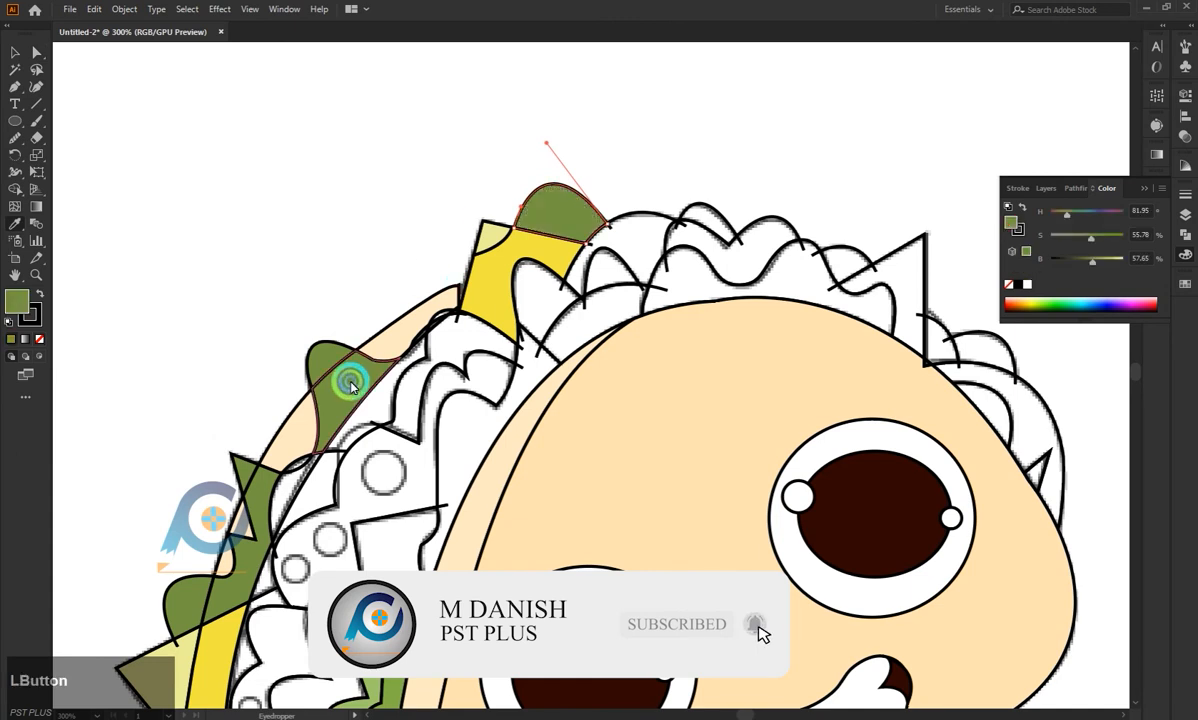
key(a)
click(712, 208)
key(i)
click(565, 225)
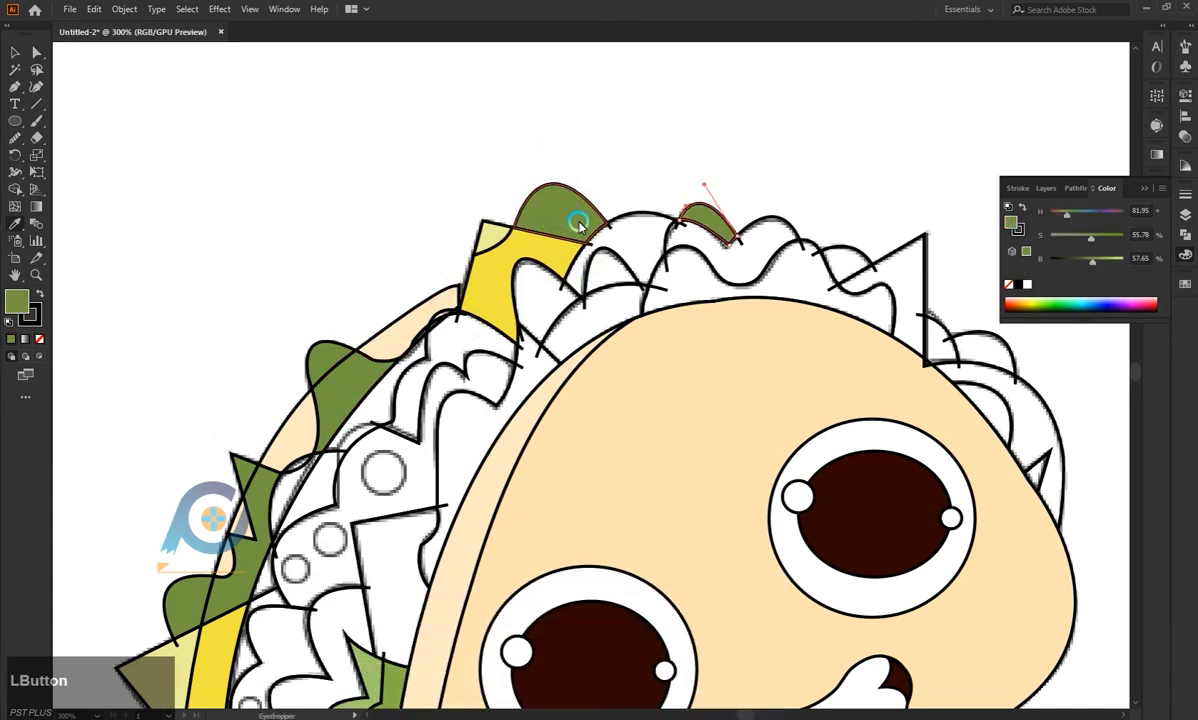
Fill the leaf lobes on either side of the white triangular piece with the same dark green.
key(a)
click(847, 255)
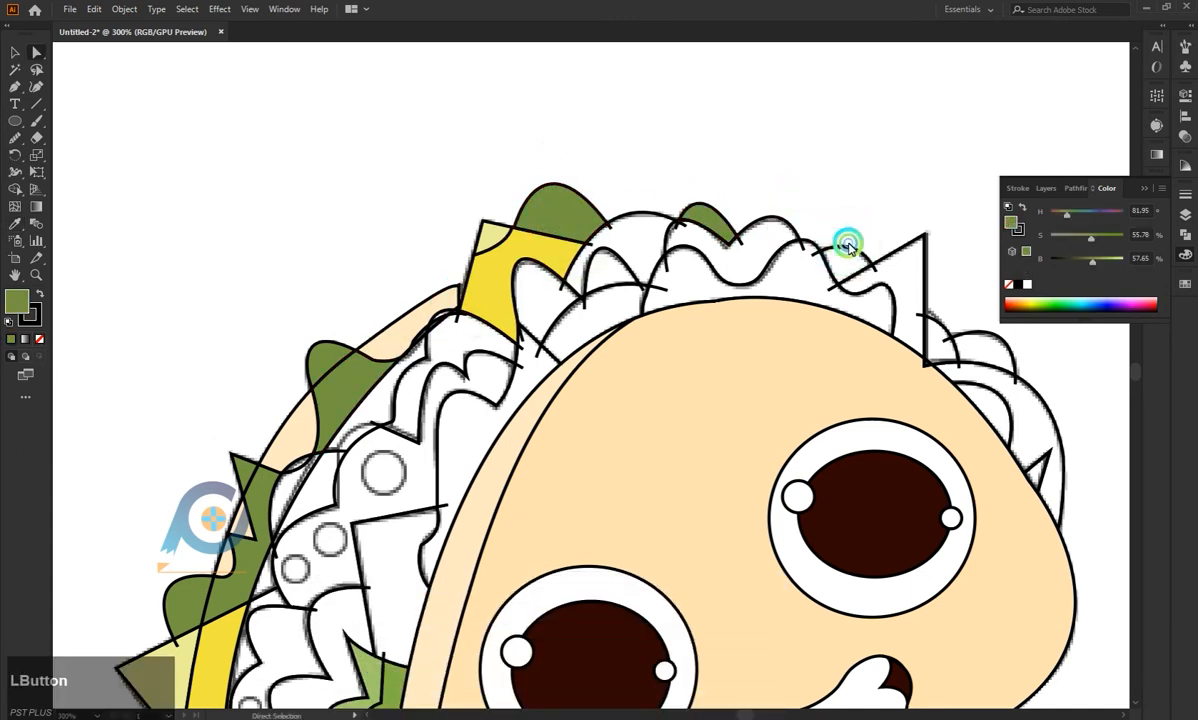
key(i)
click(711, 222)
key(a)
click(948, 340)
key(i)
click(829, 266)
key(a)
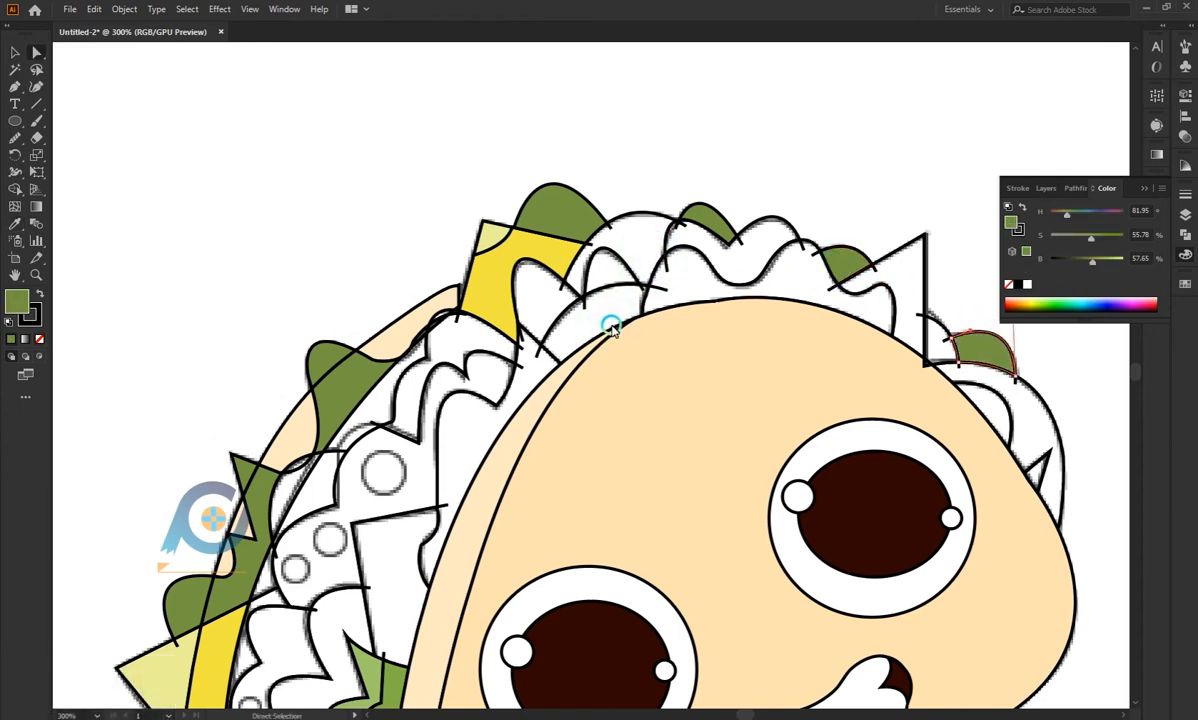
Fill the curved inner leaf beside the front shell's right edge with the lighter green of the front lettuce.
key(a)
click(1075, 377)
click(1008, 408)
key(i)
click(394, 674)
Fill the small pointed leaf at the shell's right edge and the wavy lettuce along its upper rim with the lighter green.
key(a)
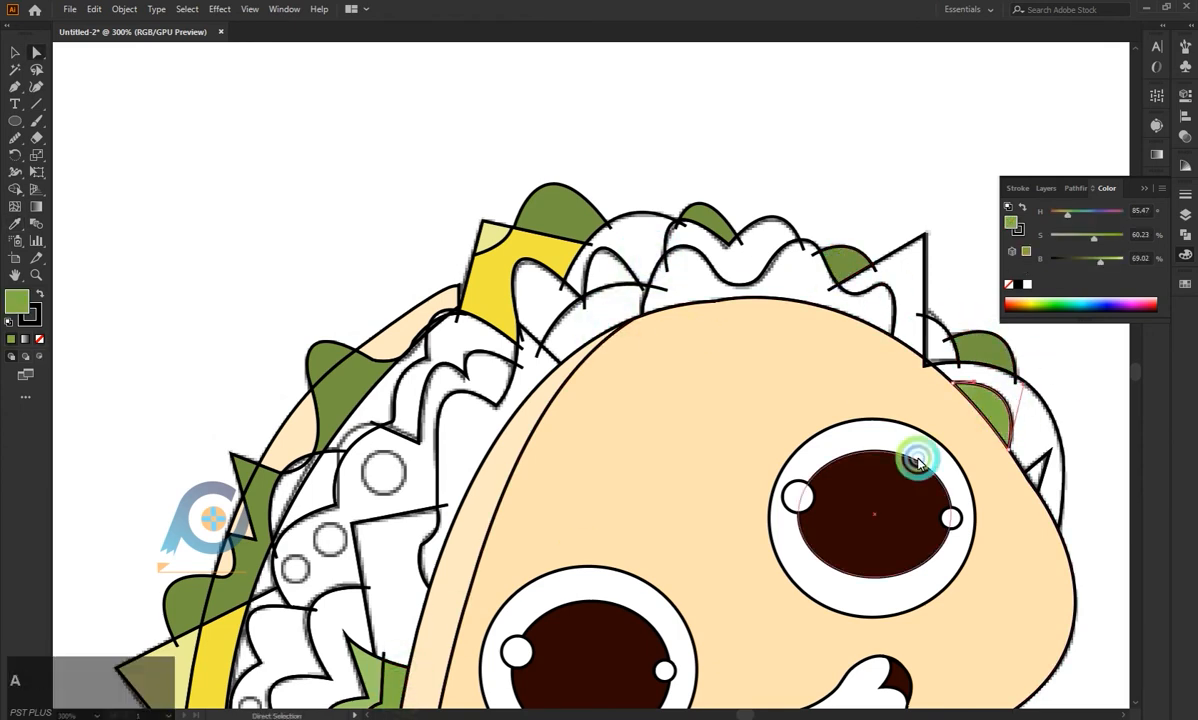
click(1037, 462)
click(1095, 458)
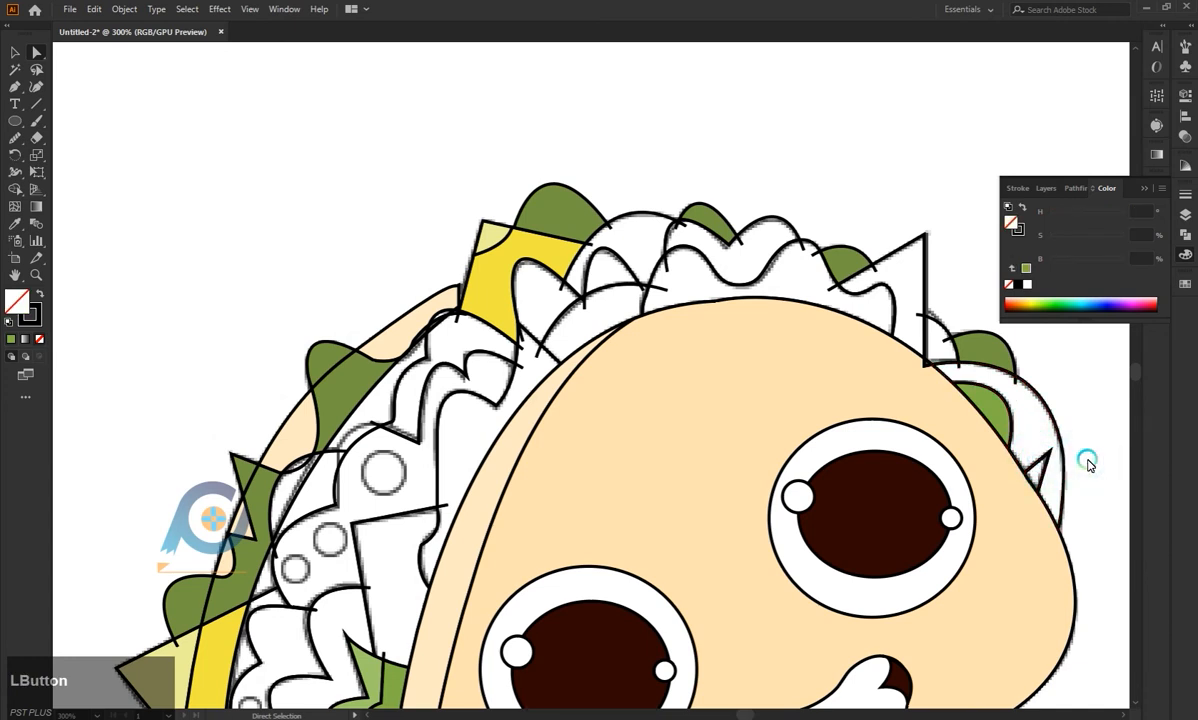
click(1030, 481)
click(1033, 487)
click(1036, 480)
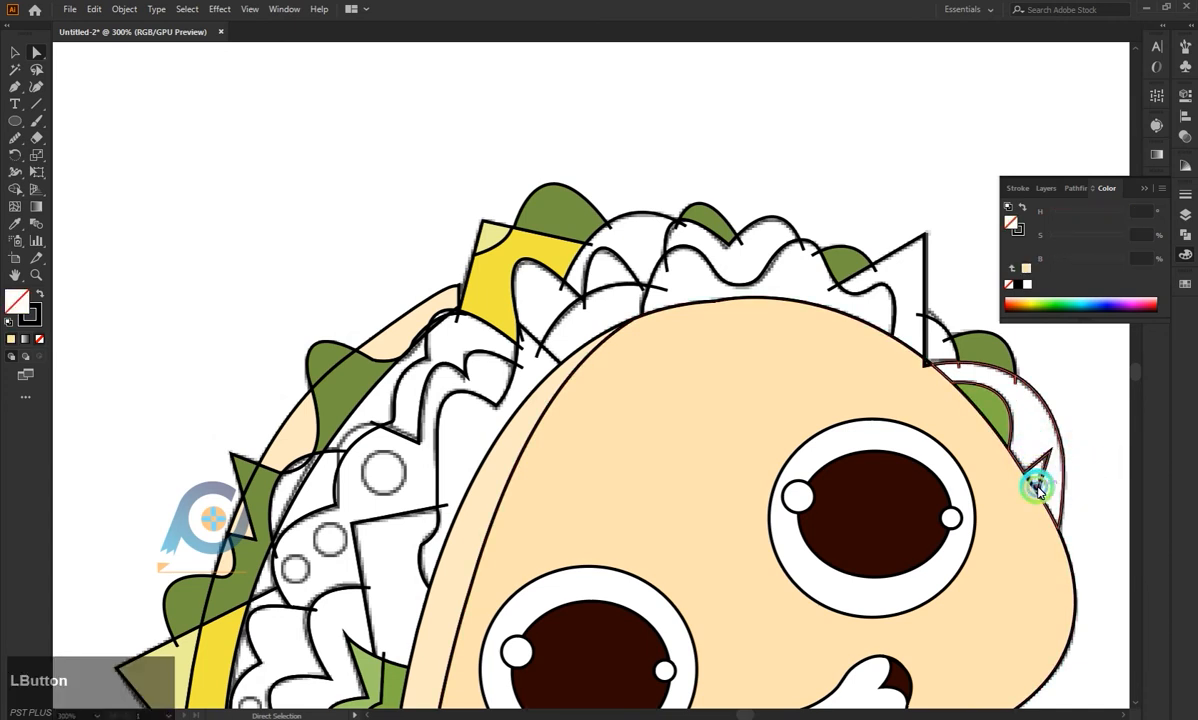
drag(1034, 486, 1038, 480)
key(i)
click(990, 415)
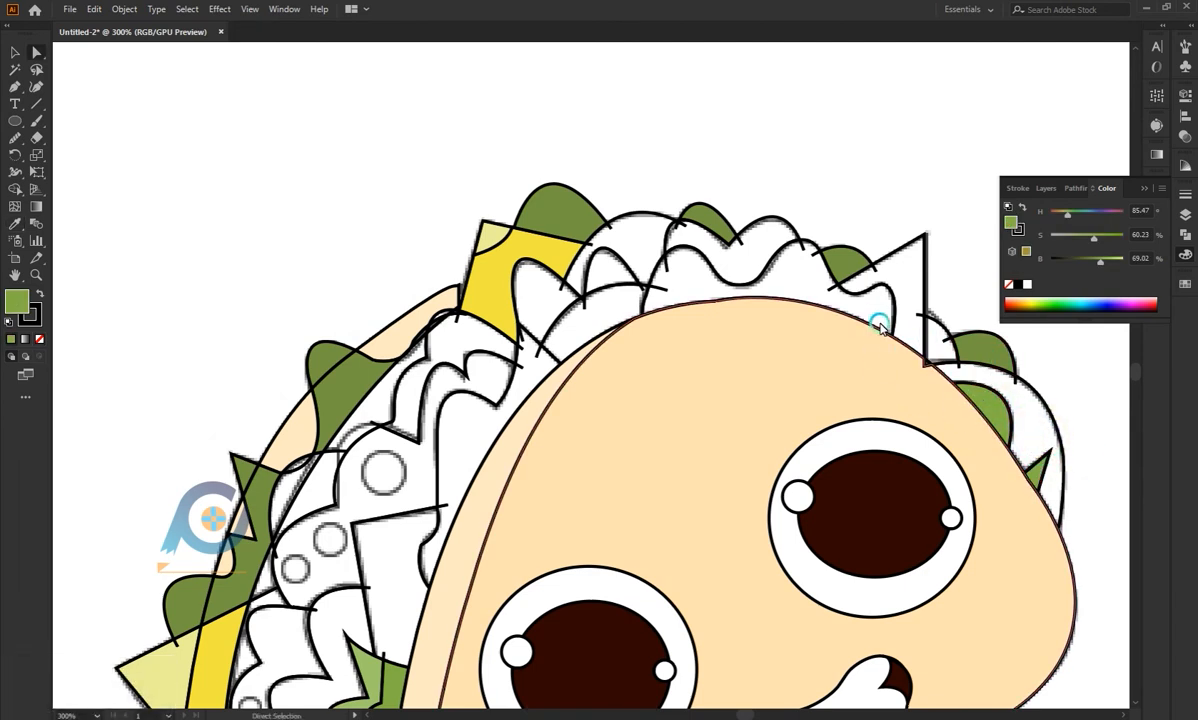
click(805, 252)
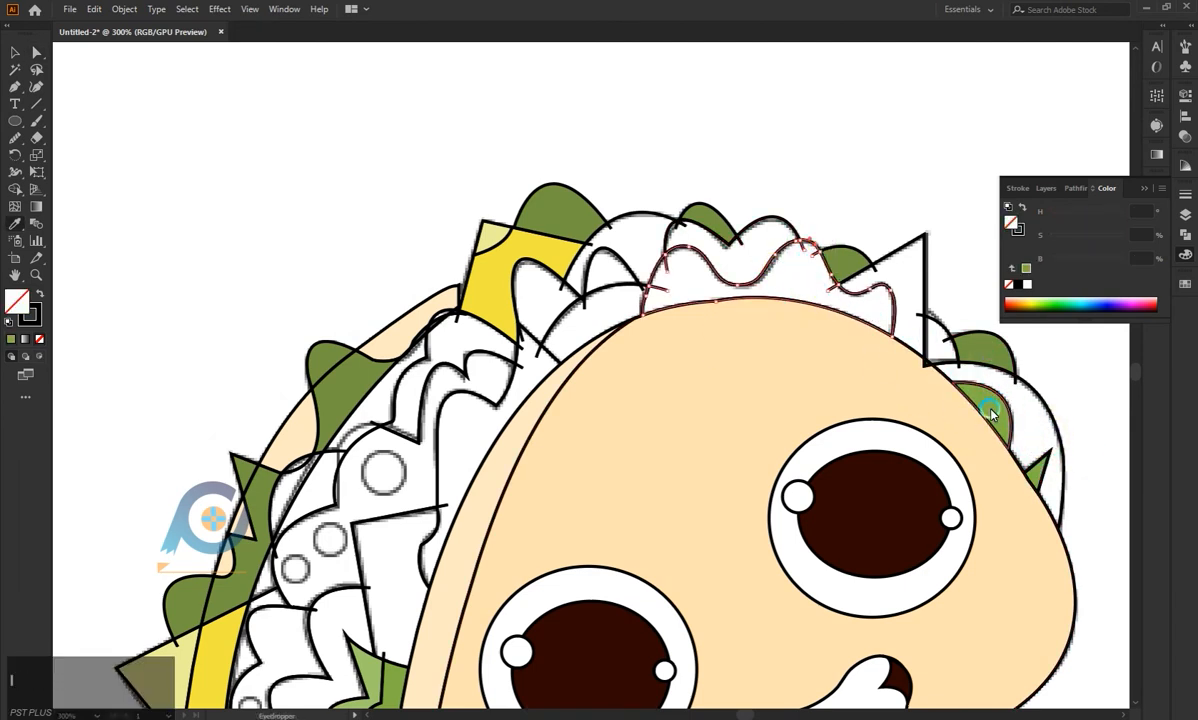
click(990, 415)
Draw a small ellipse about 15 by 7 px on the wavy lettuce's middle lobe and fill it with pale green.
click(15, 120)
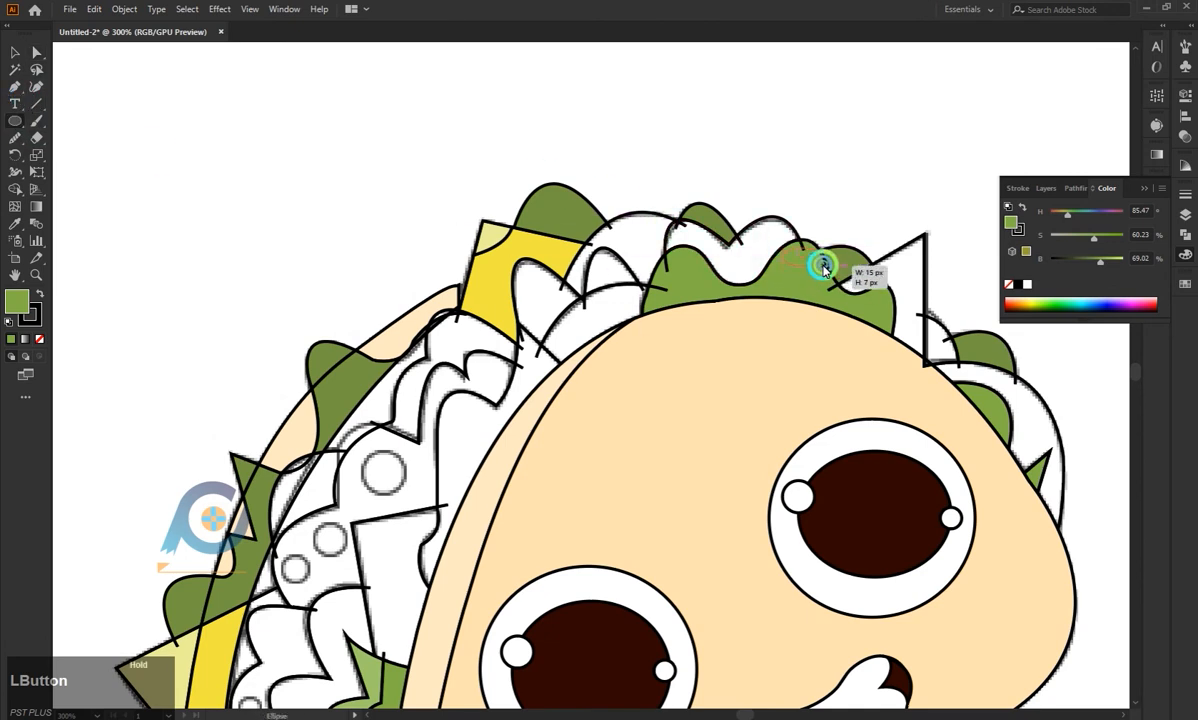
drag(823, 268, 725, 283)
click(383, 208)
click(15, 52)
click(787, 262)
key(ctrl+z)
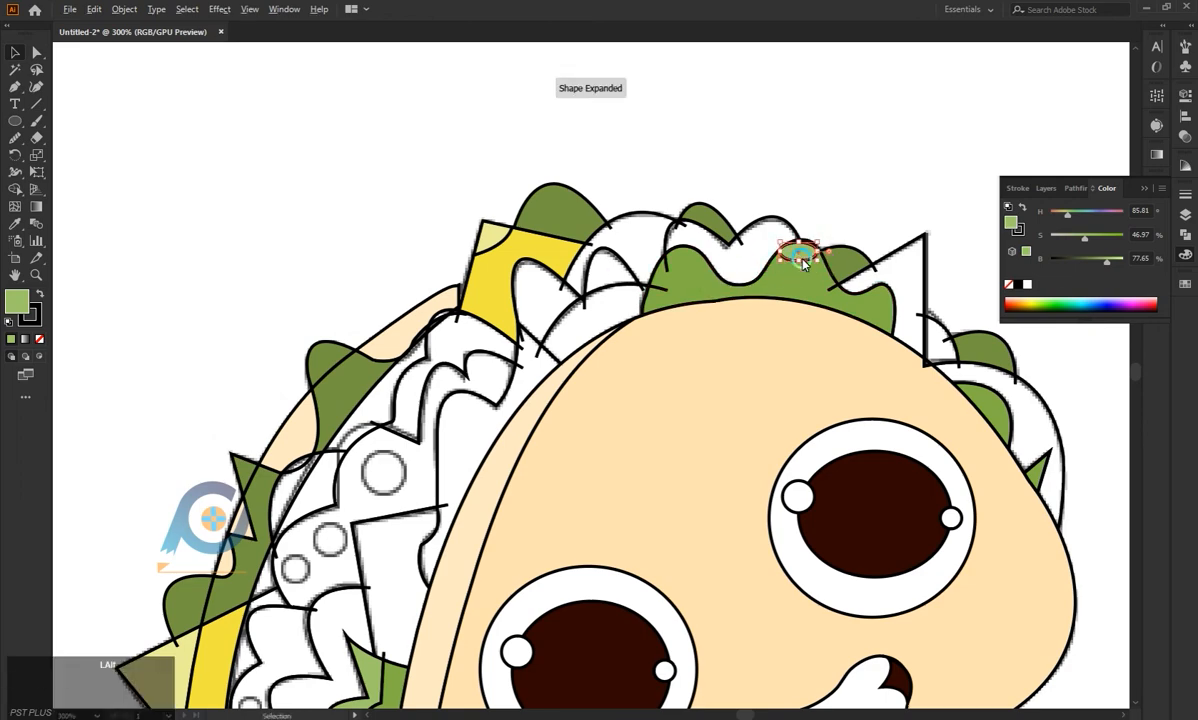
Copy the pale green ellipse onto the leftmost lobe of the wavy lettuce.
scroll(824, 211, up, 2)
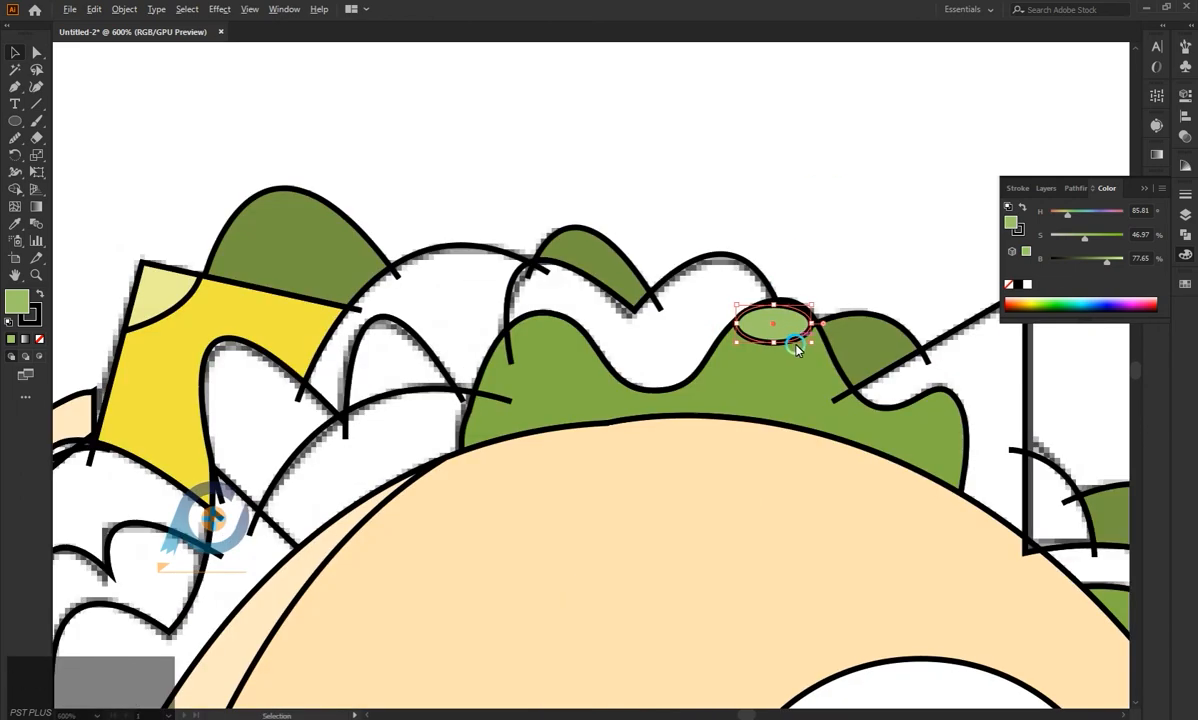
drag(798, 334, 561, 342)
scroll(663, 206, down, 3)
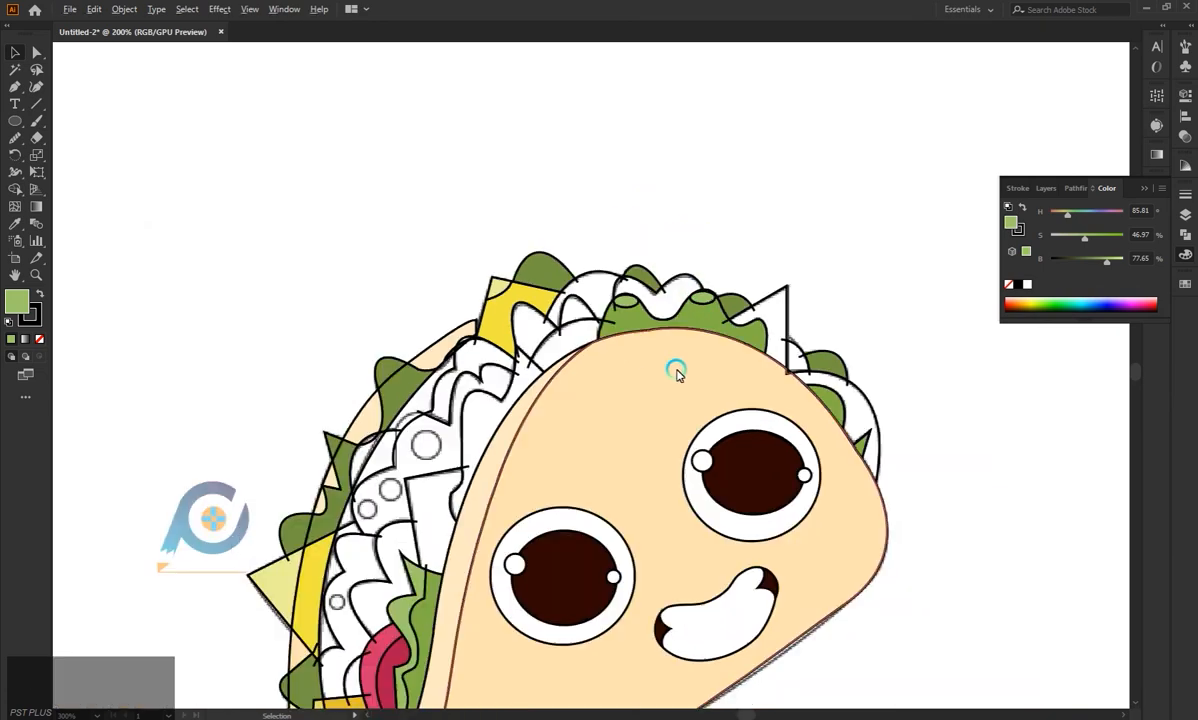
scroll(648, 336, up, 2)
click(595, 293)
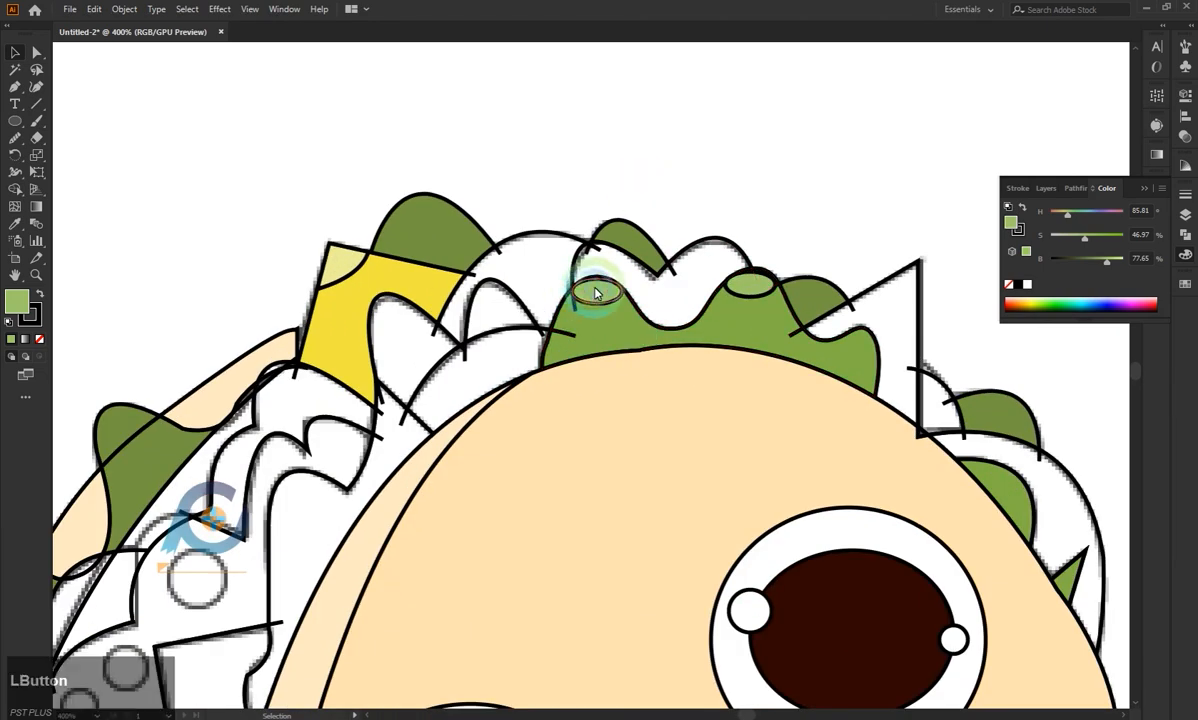
Draw a curved line along the middle of the arched tomato slice at the front shell's upper-left rim with the Pen tool.
key(p)
click(415, 420)
drag(548, 350, 634, 369)
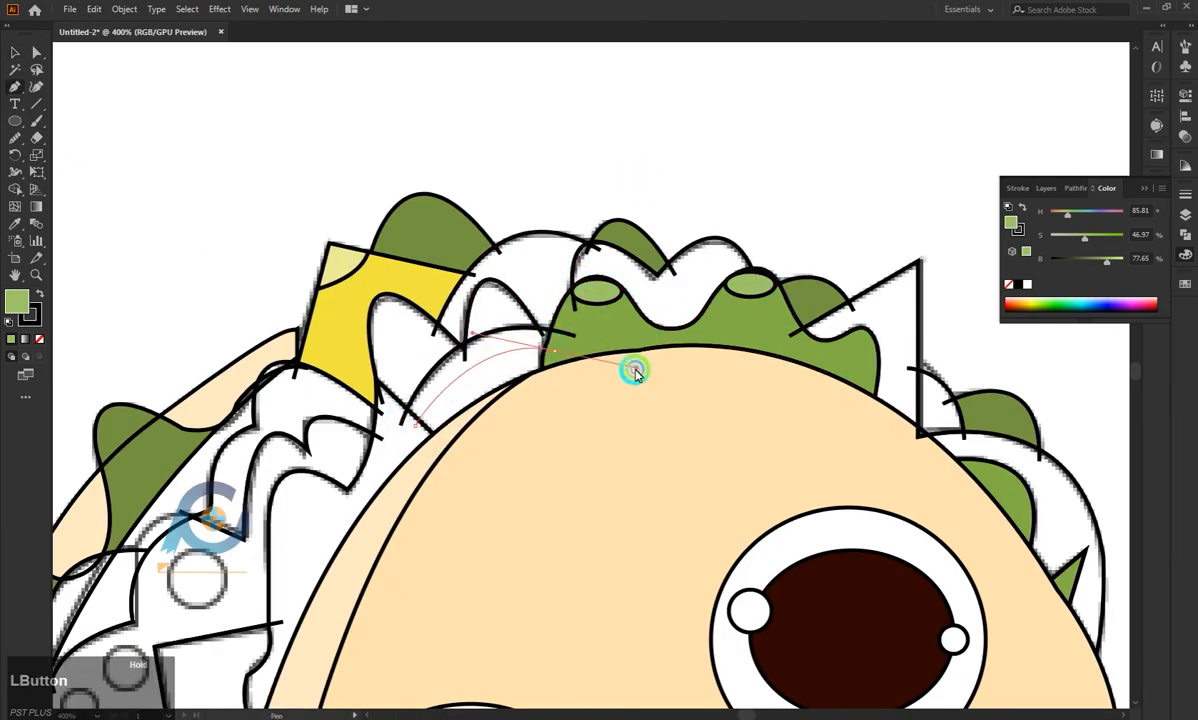
key(Escape)
Divide the arched tomato slice and its neighbouring filling outline into closed shapes with Shape Builder.
click(15, 52)
drag(552, 420, 215, 363)
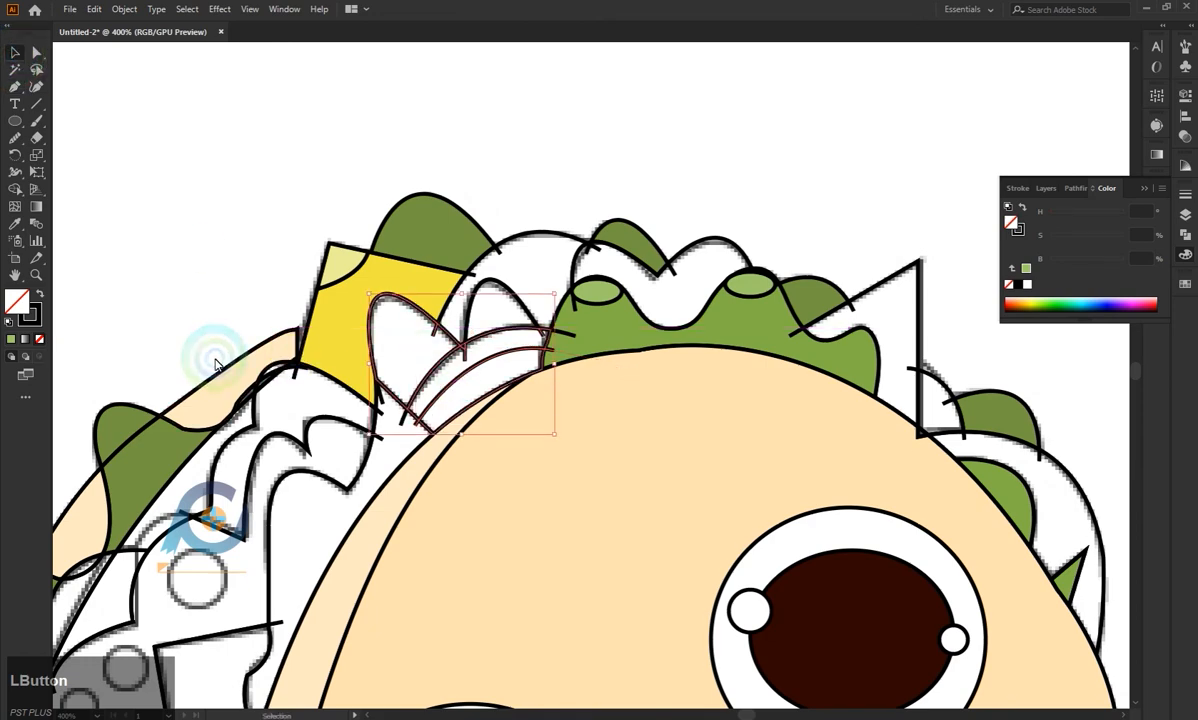
click(15, 188)
drag(400, 400, 400, 402)
key(v)
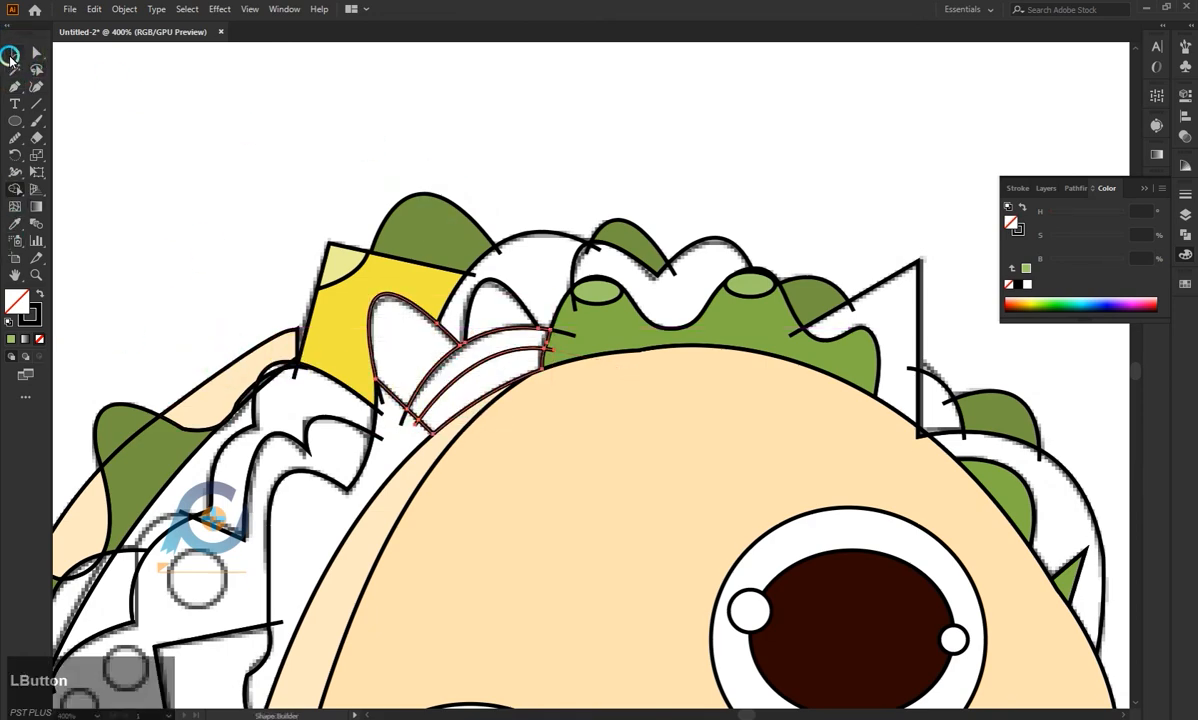
Fill the lower band of the arched tomato slice with the dark red of the tomato near the shell's base.
click(260, 300)
scroll(449, 397, down, 2)
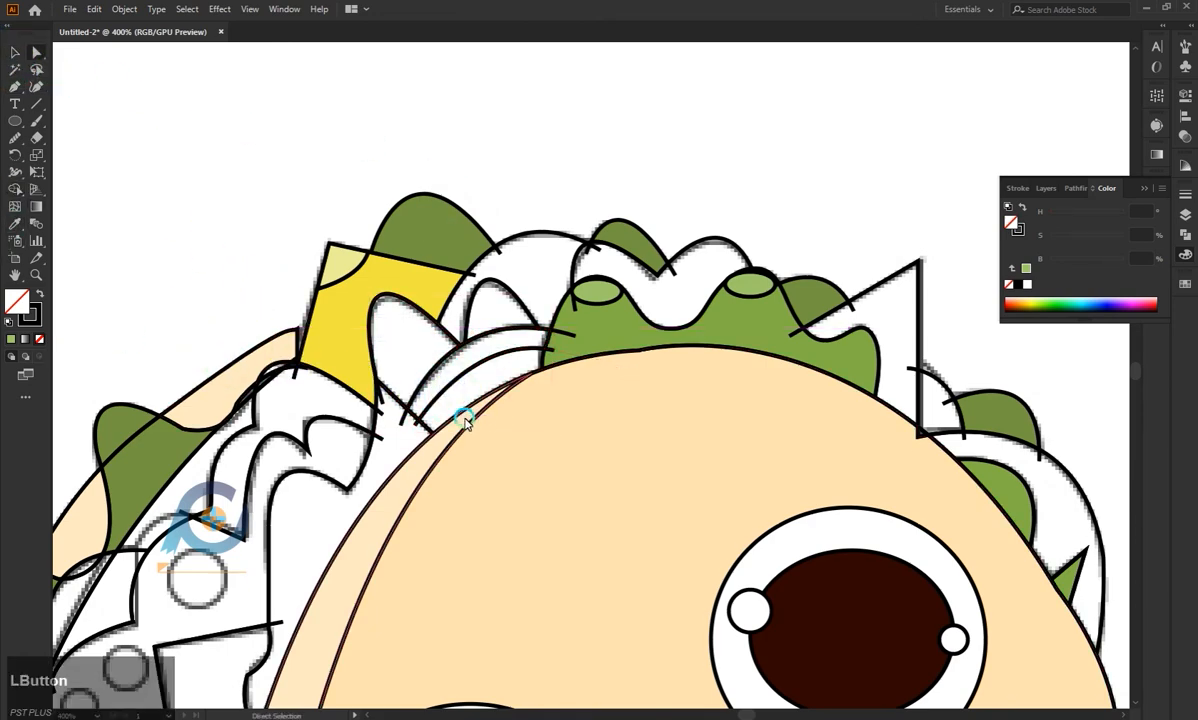
click(471, 289)
key(i)
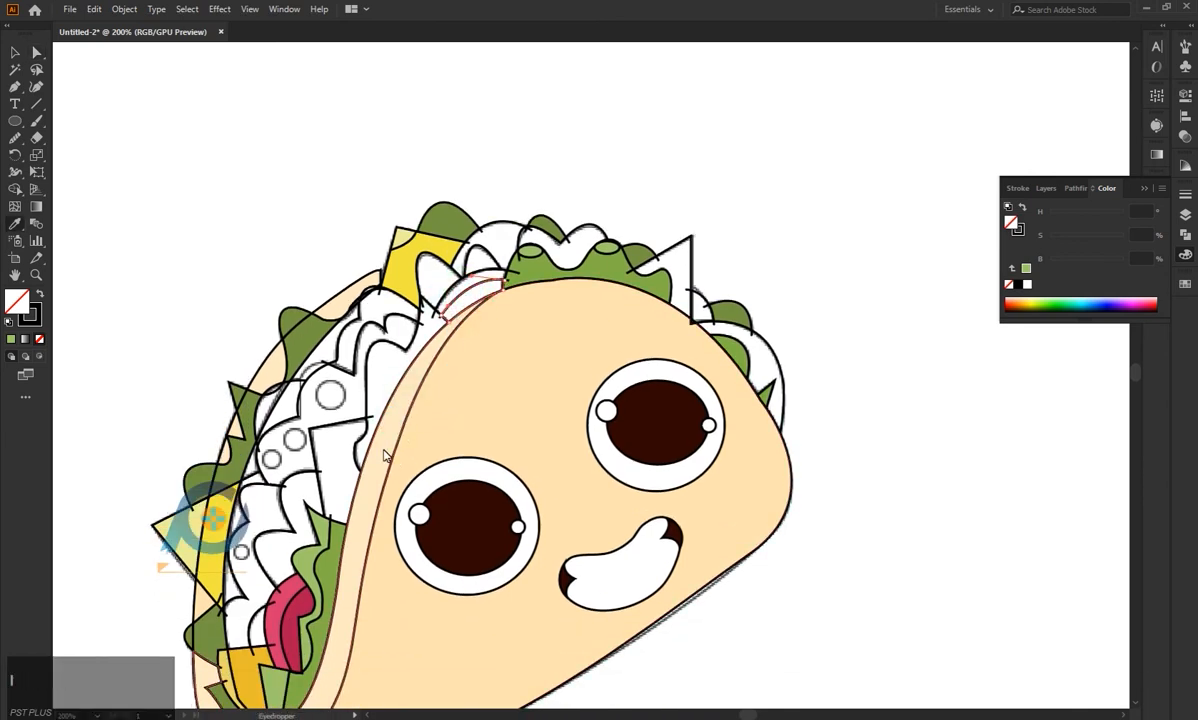
click(292, 624)
Fill the arched slice's upper band with the lower tomato's lighter red and set its saturation to 59.91%.
key(a)
click(480, 275)
click(455, 294)
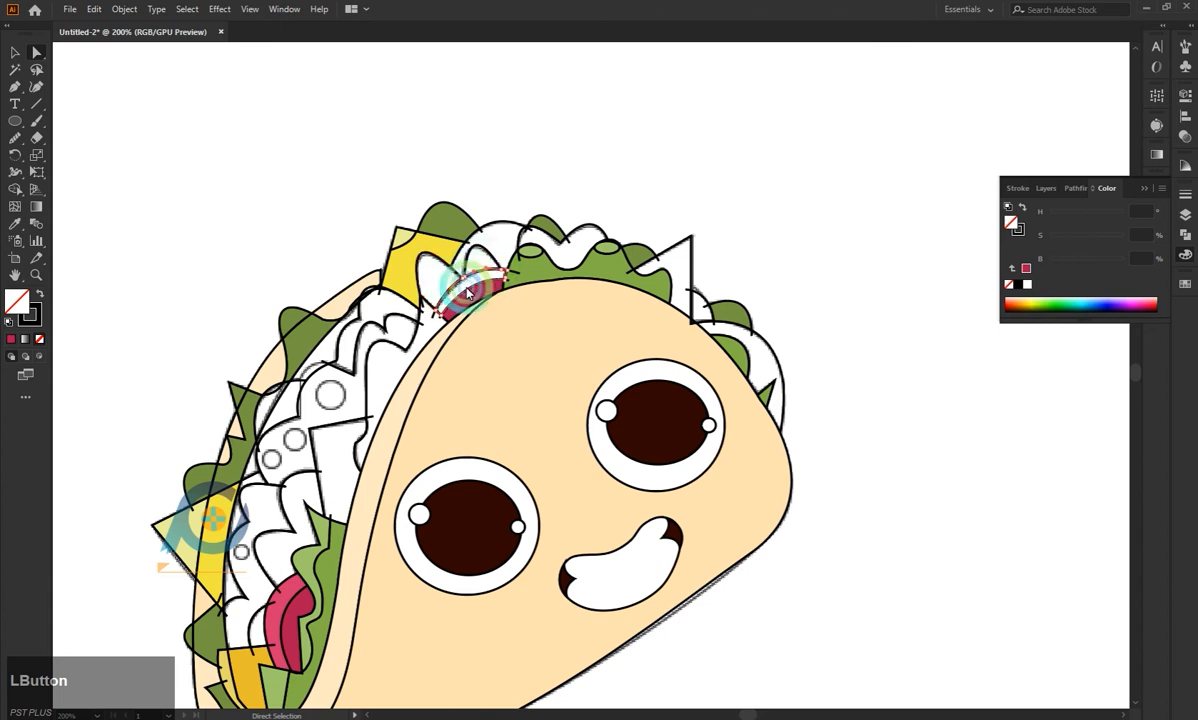
key(i)
click(292, 624)
key(a)
click(267, 259)
click(333, 372)
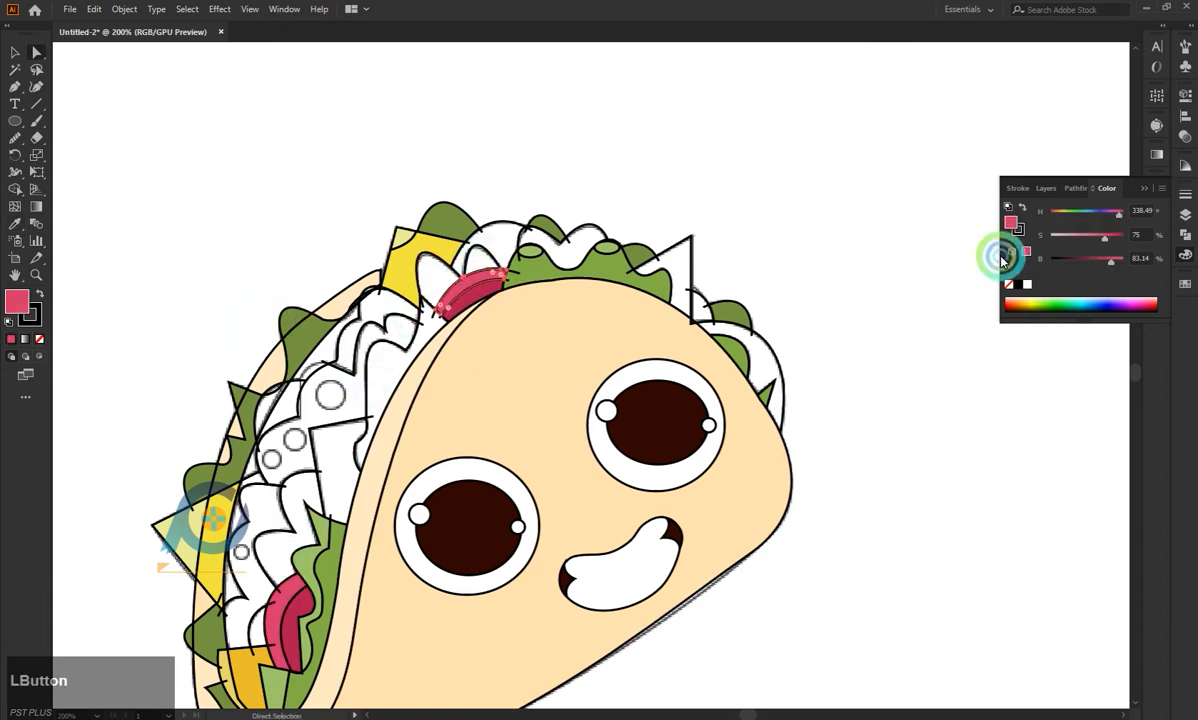
click(740, 216)
drag(267, 393, 288, 382)
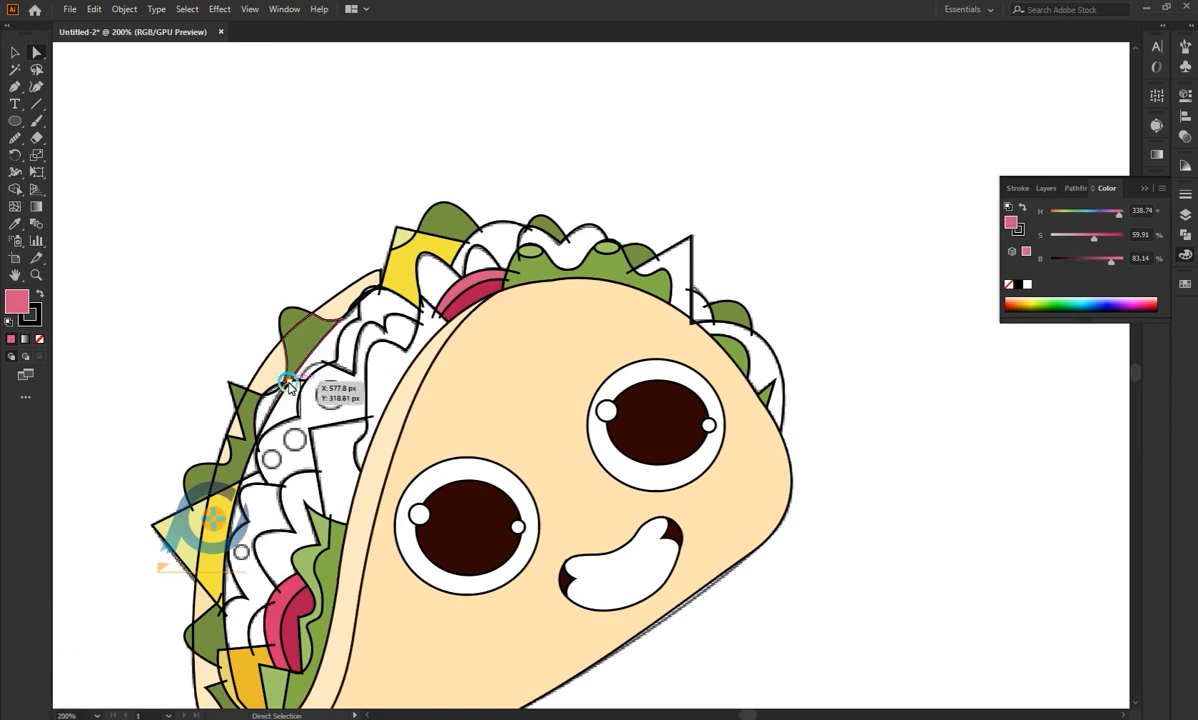
click(274, 393)
click(274, 392)
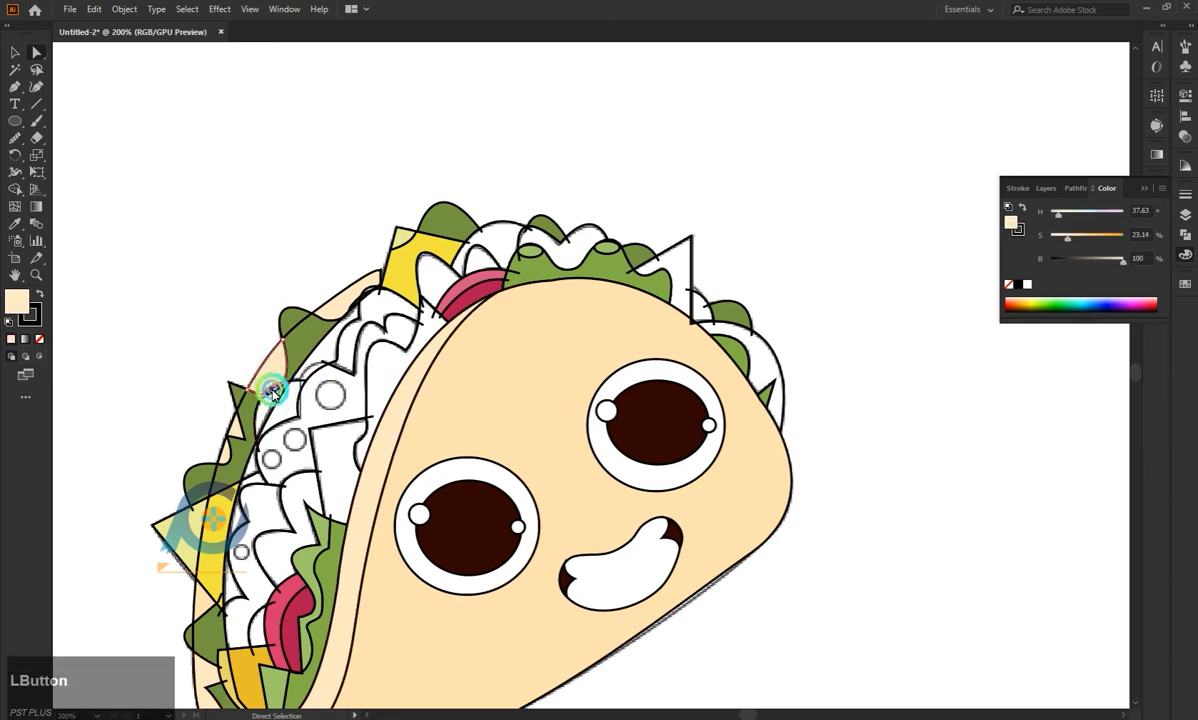
click(236, 318)
scroll(190, 388, up, 1)
click(318, 444)
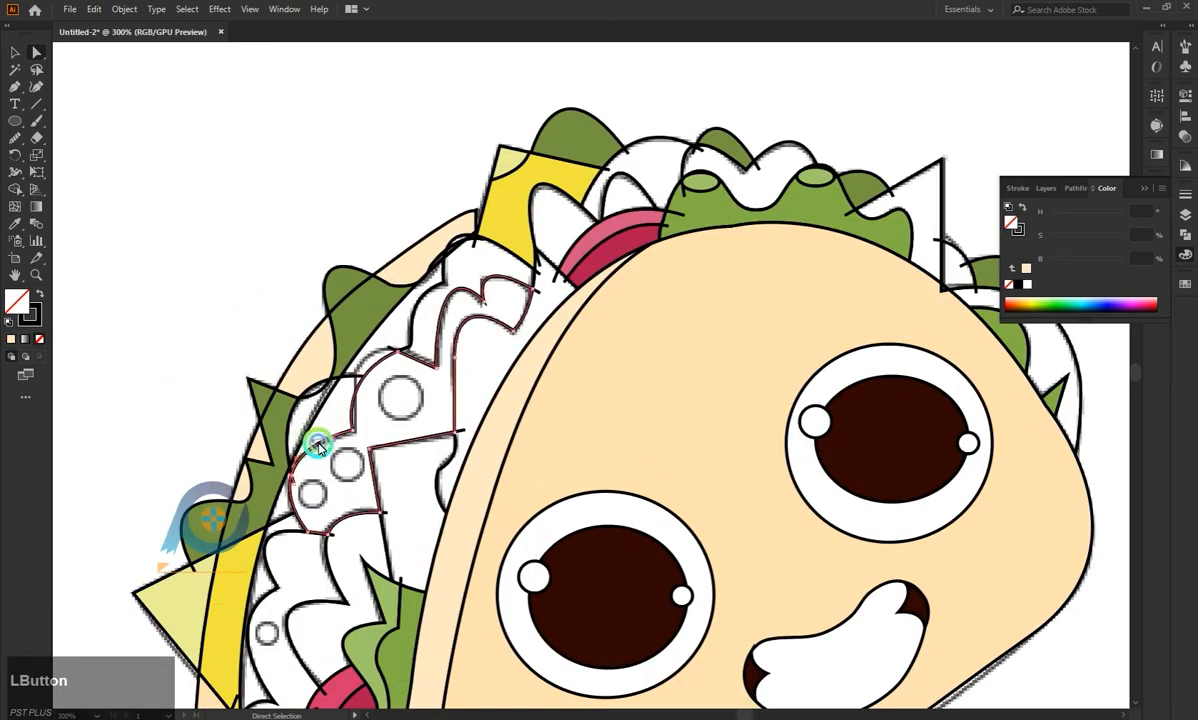
click(318, 426)
click(321, 388)
click(306, 413)
click(316, 404)
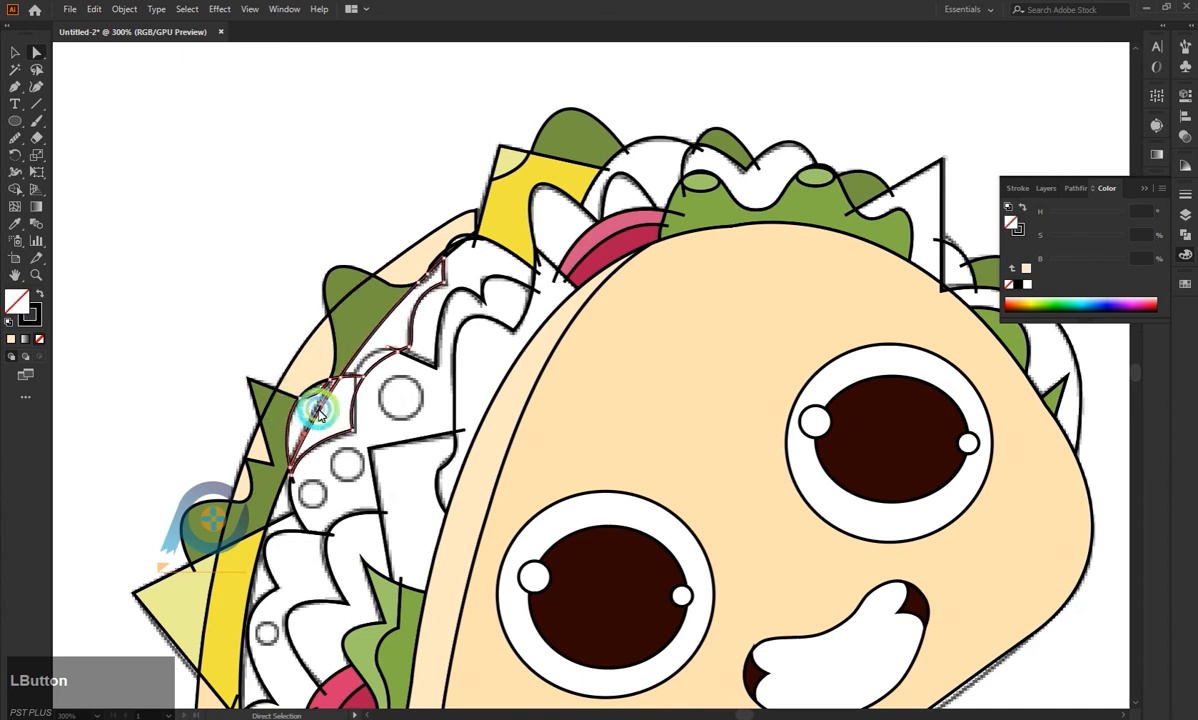
Try to merge the halves of the rounded tomato piece beside the pointed back leaf with Shape Builder.
drag(332, 418, 203, 427)
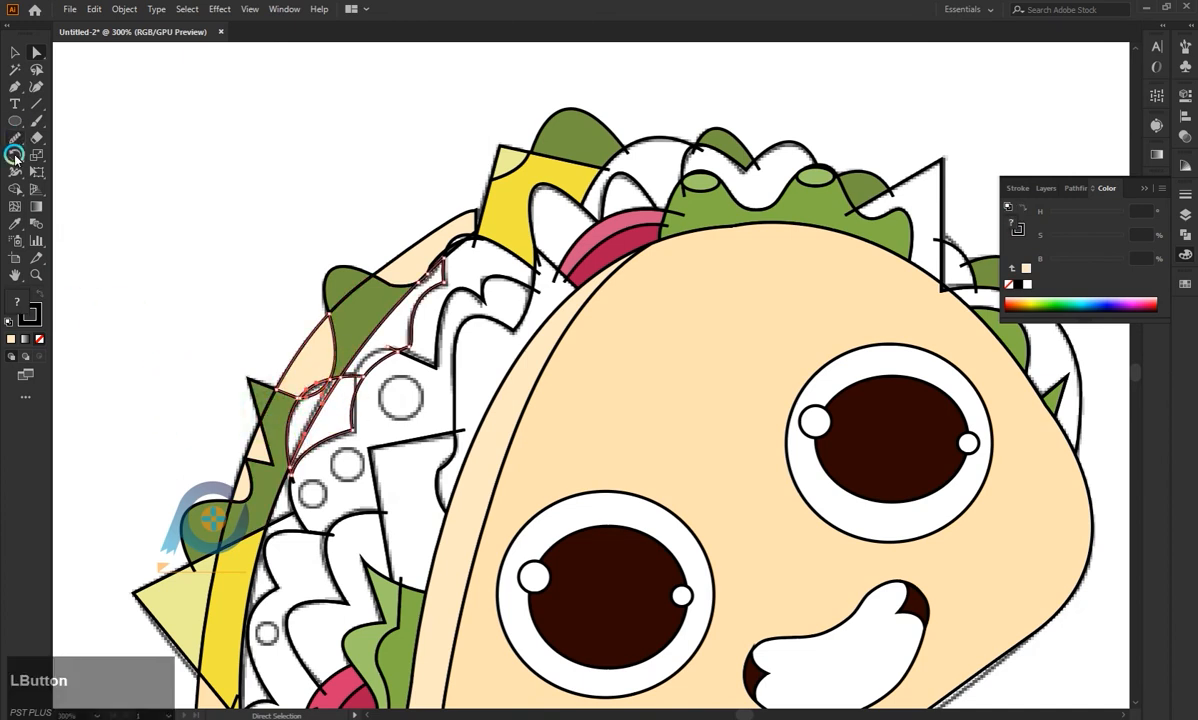
click(15, 157)
click(269, 350)
key(ctrl+z)
mouse_move(316, 410)
mouse_down()
mouse_move(331, 422)
mouse_move(276, 383)
mouse_up()
key(a)
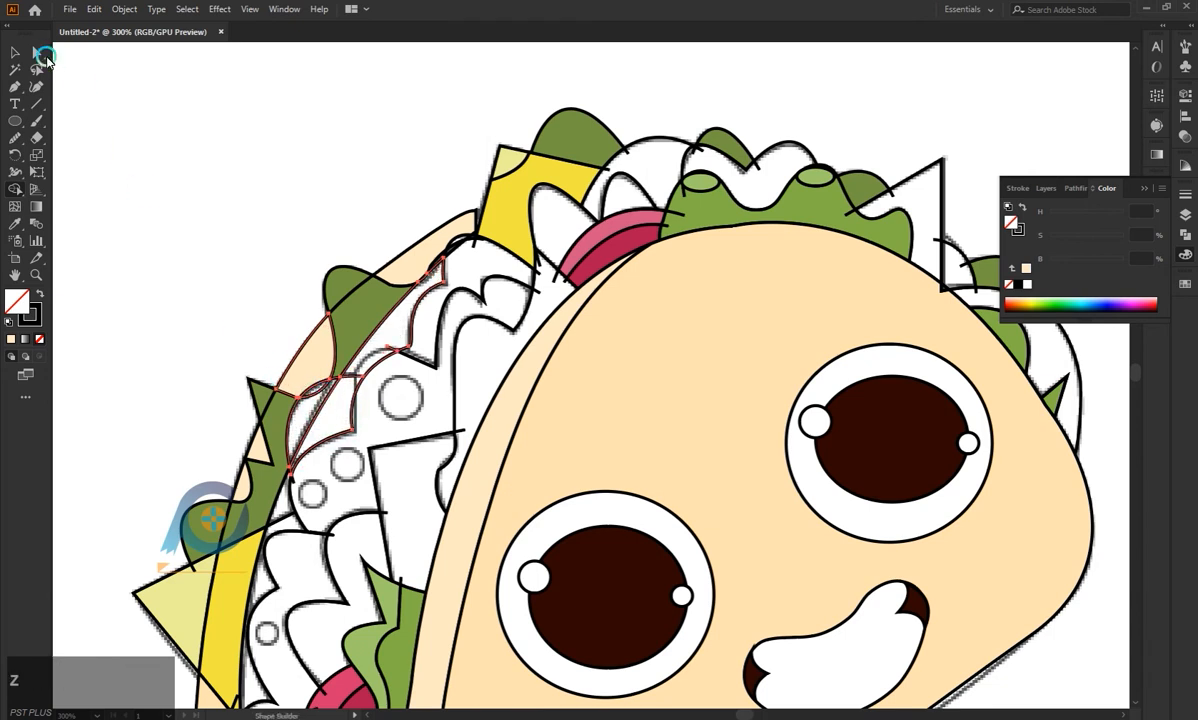
click(401, 388)
key(Right)
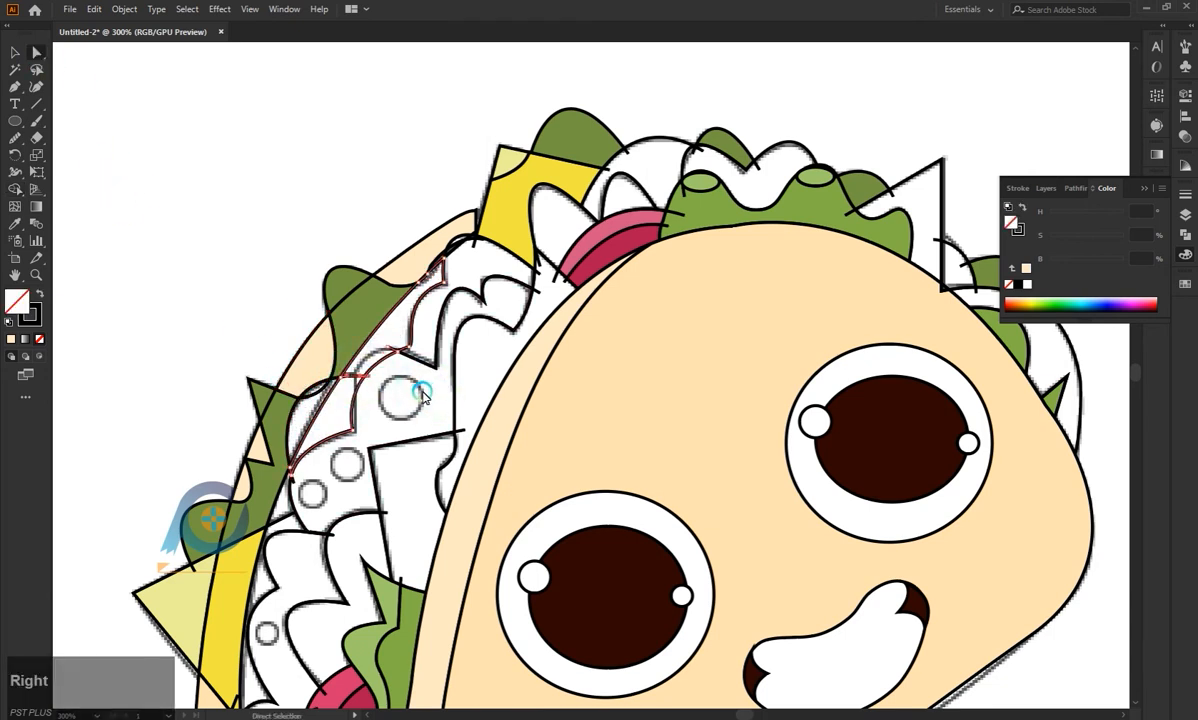
Merge the halves of the rounded tomato piece beside the pointed back leaf into one closed shape with Shape Builder.
drag(348, 388, 155, 292)
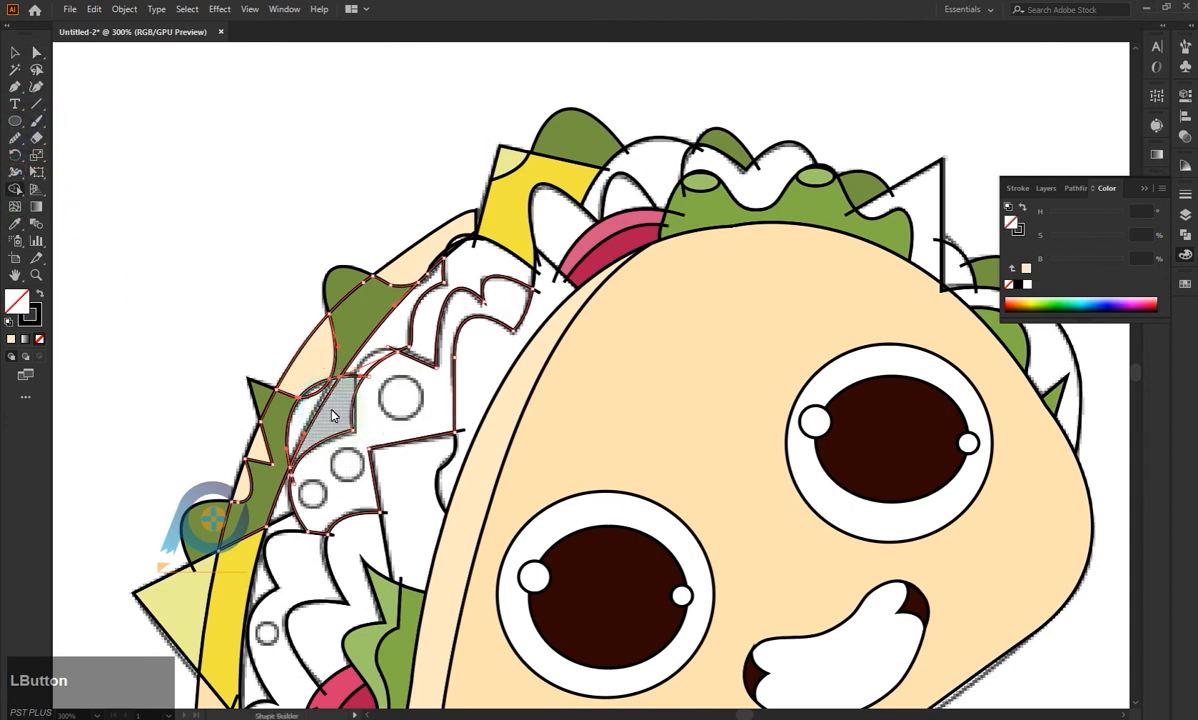
drag(316, 392, 310, 388)
click(36, 52)
click(275, 388)
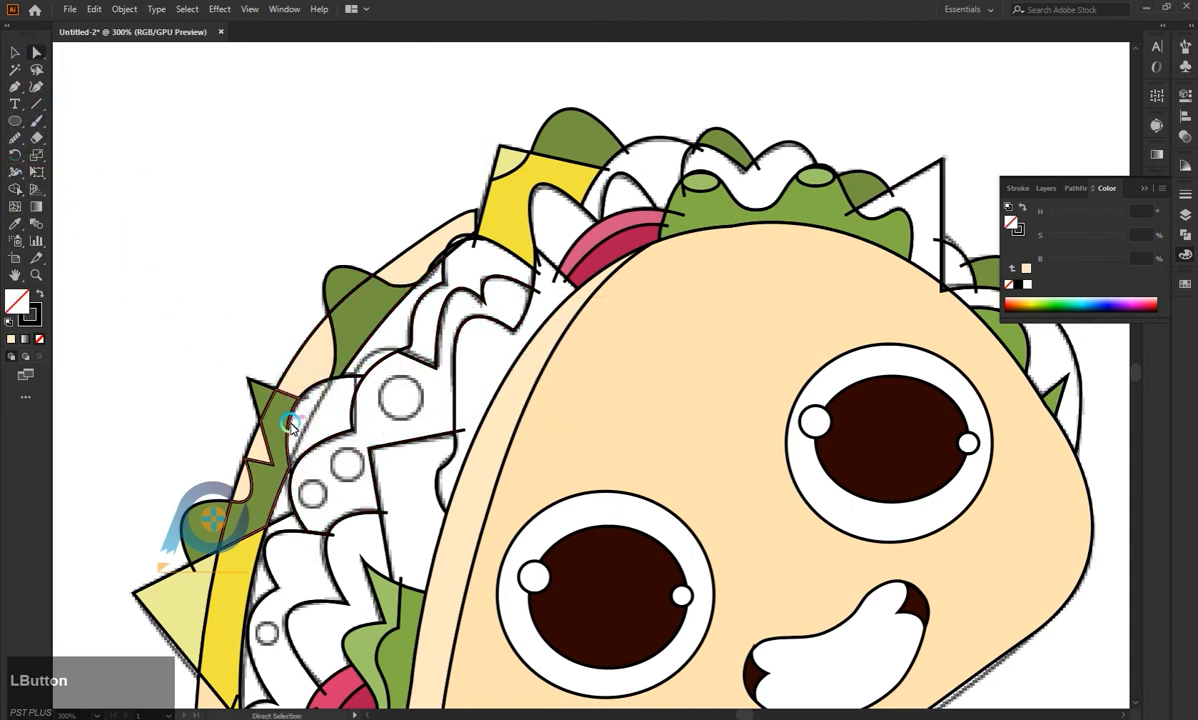
Fill the merged rounded tomato piece with the arched slice's dark red and set its saturation to 77.27%.
click(350, 378)
click(355, 421)
click(291, 416)
click(288, 422)
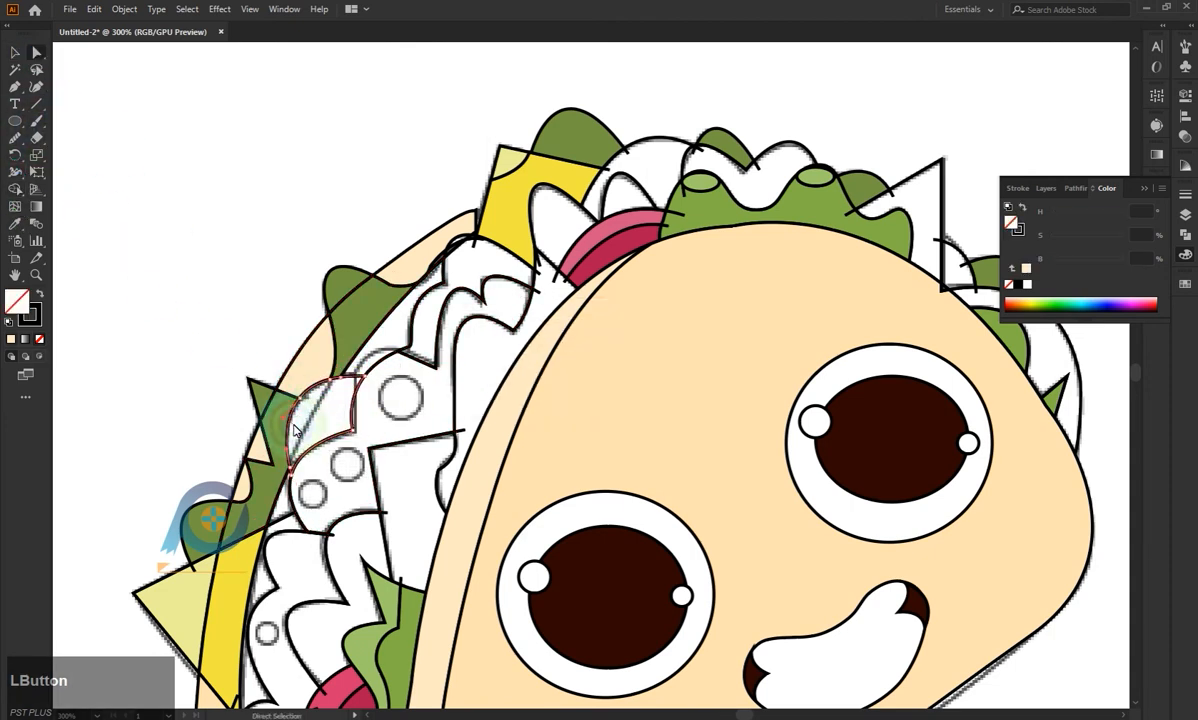
key(i)
click(588, 258)
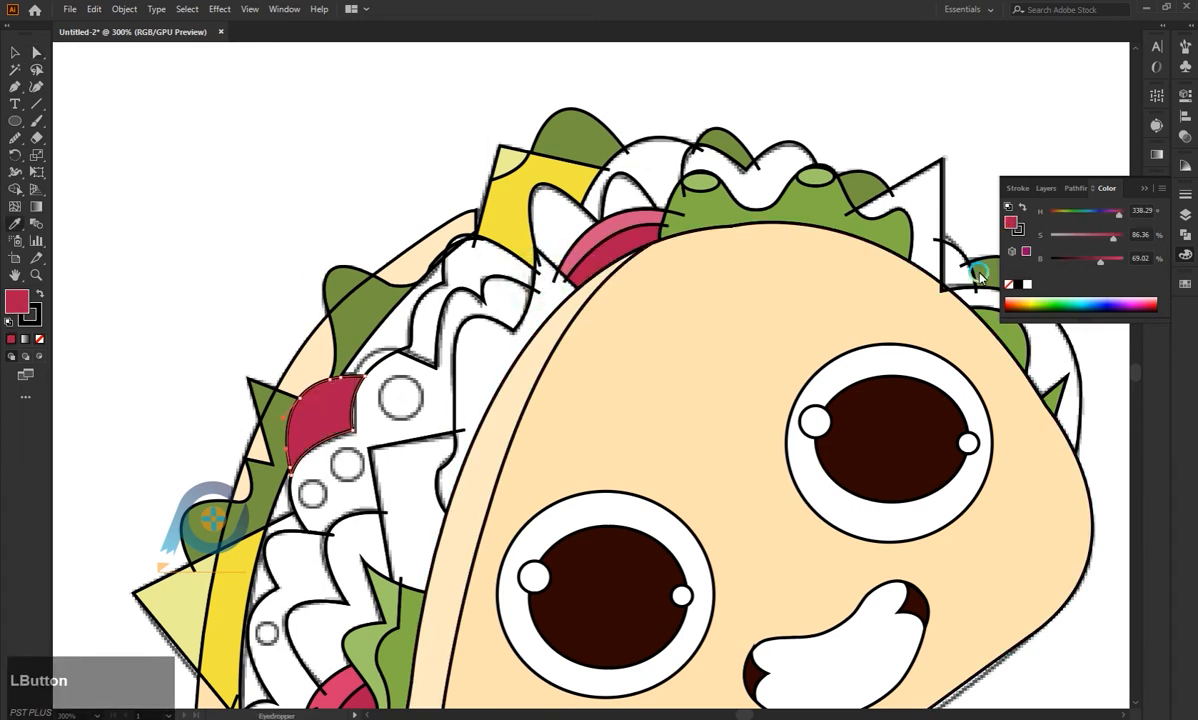
drag(1102, 237, 1101, 238)
key(a)
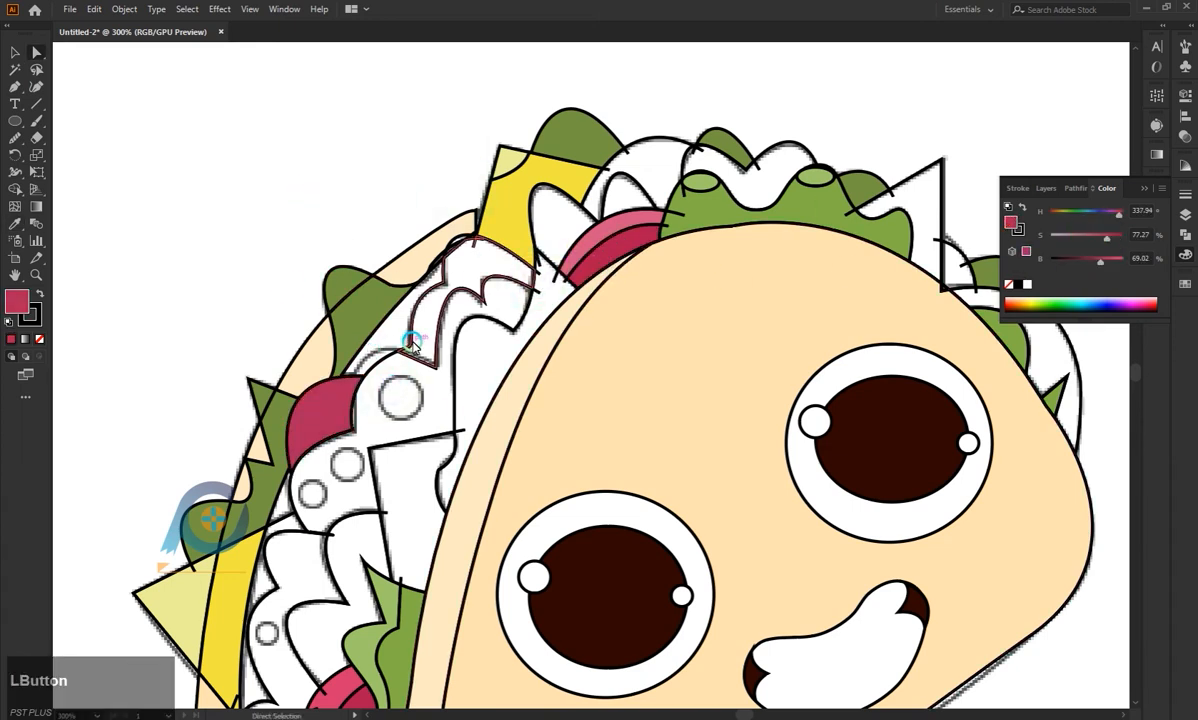
Fill the empty strip inside the upper back leaf, just above the rounded tomato piece, with the leaf's dark green.
click(382, 332)
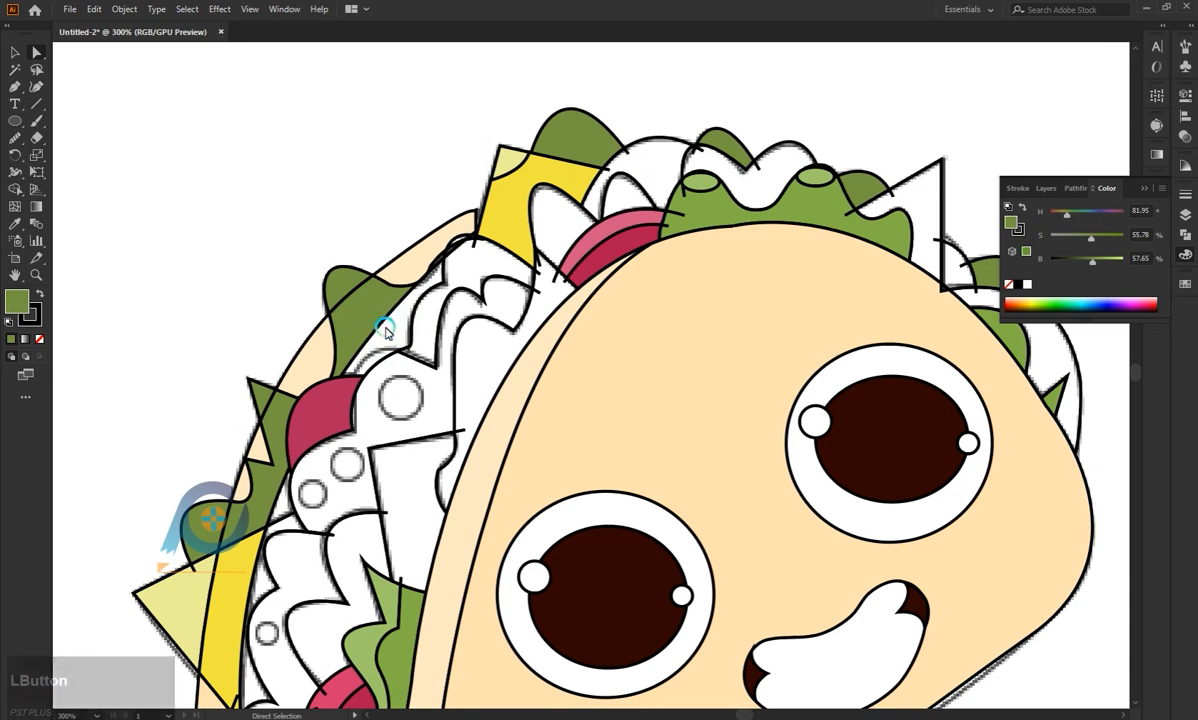
click(381, 327)
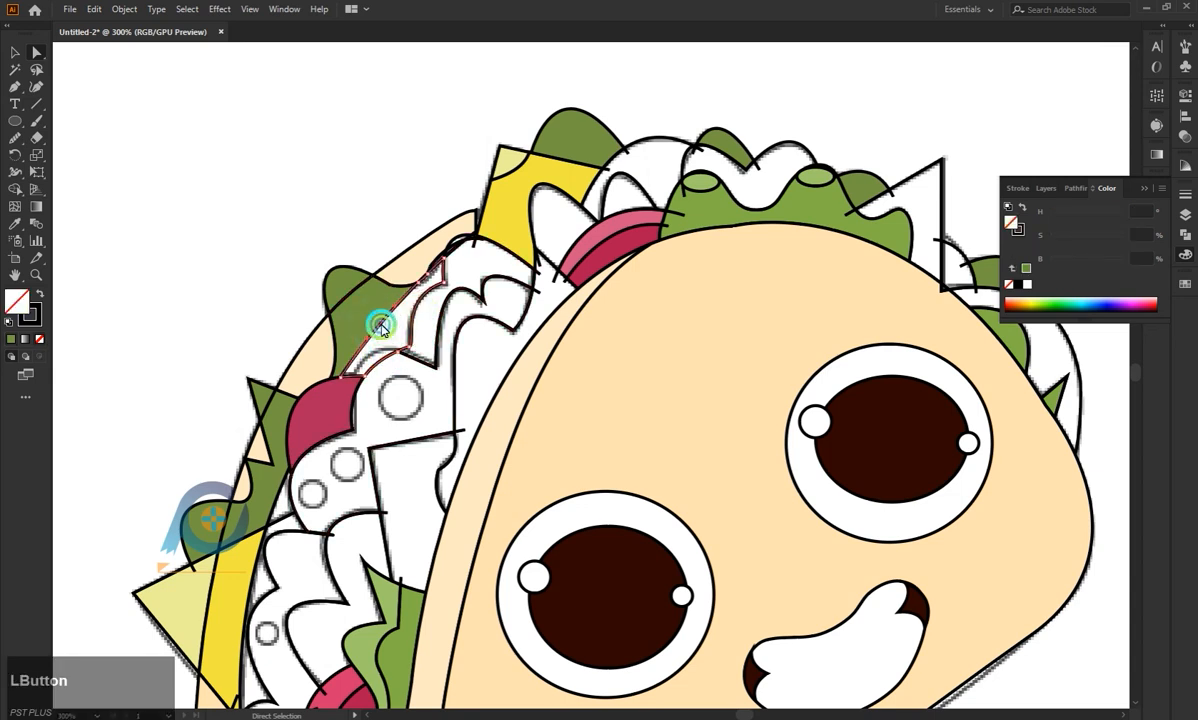
key(i)
click(345, 299)
key(a)
Fill the rounded tip of the upper back leaf and the tip of the pointed leaf below it with the pale highlight green.
click(311, 191)
click(347, 281)
key(i)
click(700, 183)
key(a)
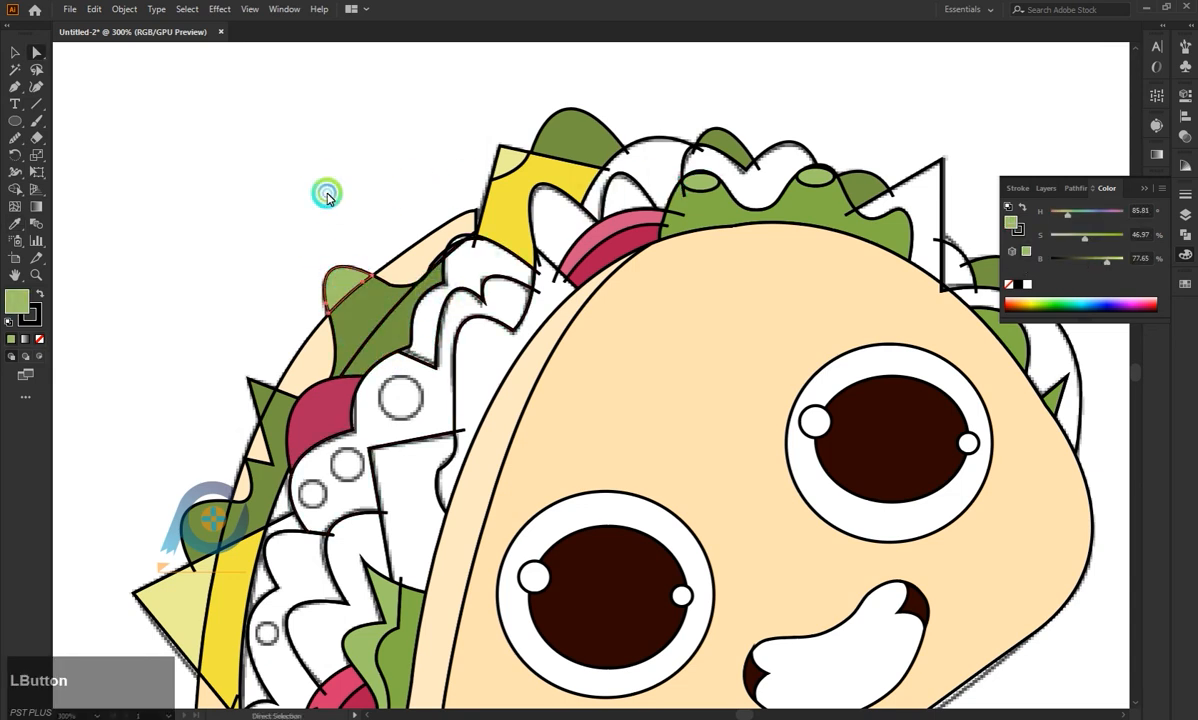
click(327, 195)
click(260, 393)
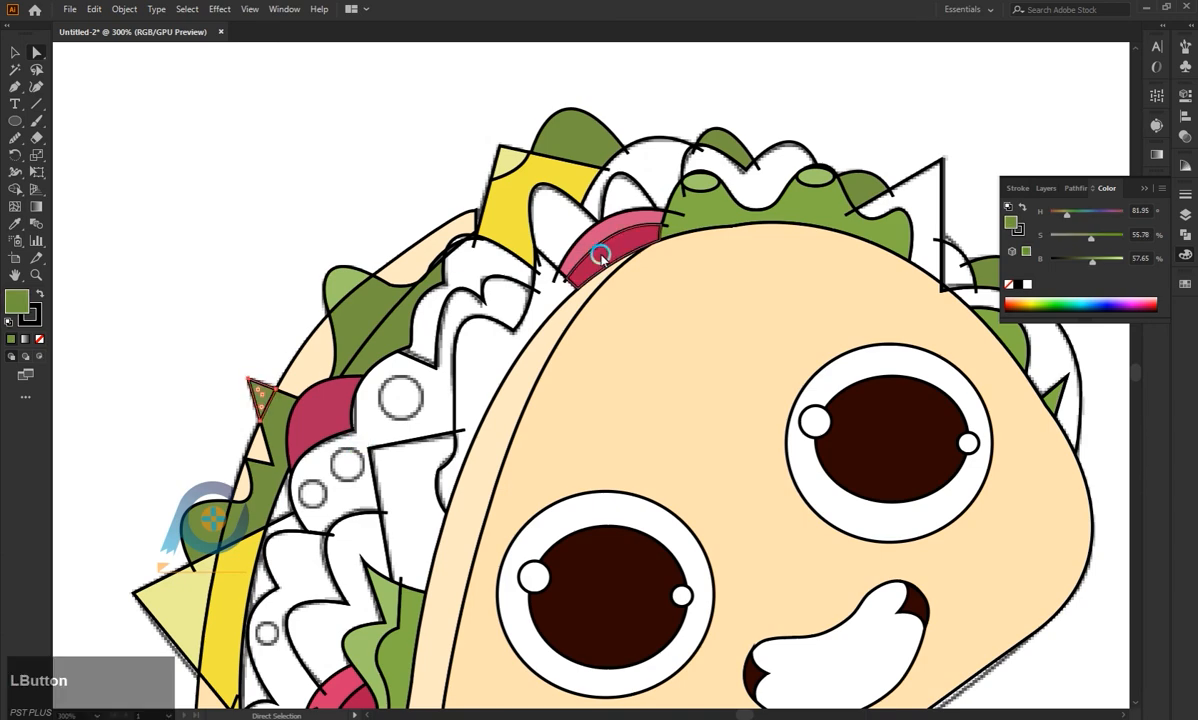
key(a)
click(381, 192)
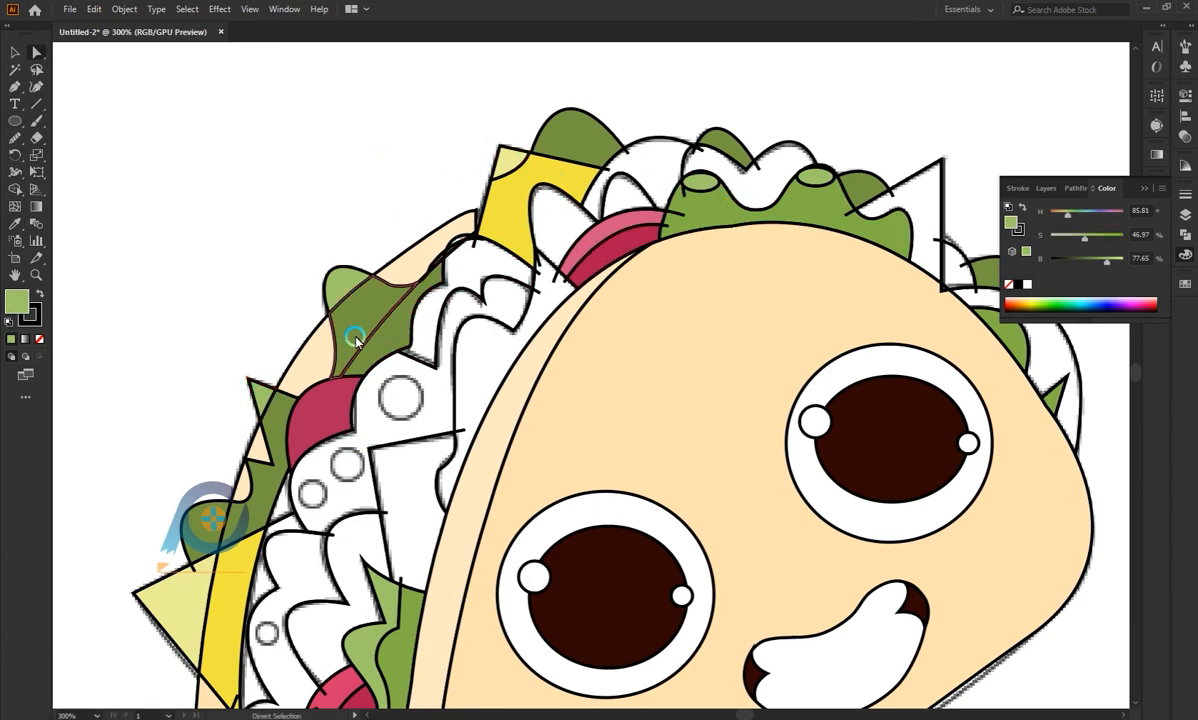
Fill the large round piece between the upper cheese and the wavy front lettuce with the tomato's dark red.
scroll(373, 345, down, 2)
scroll(322, 470, down, 1)
scroll(463, 210, up, 1)
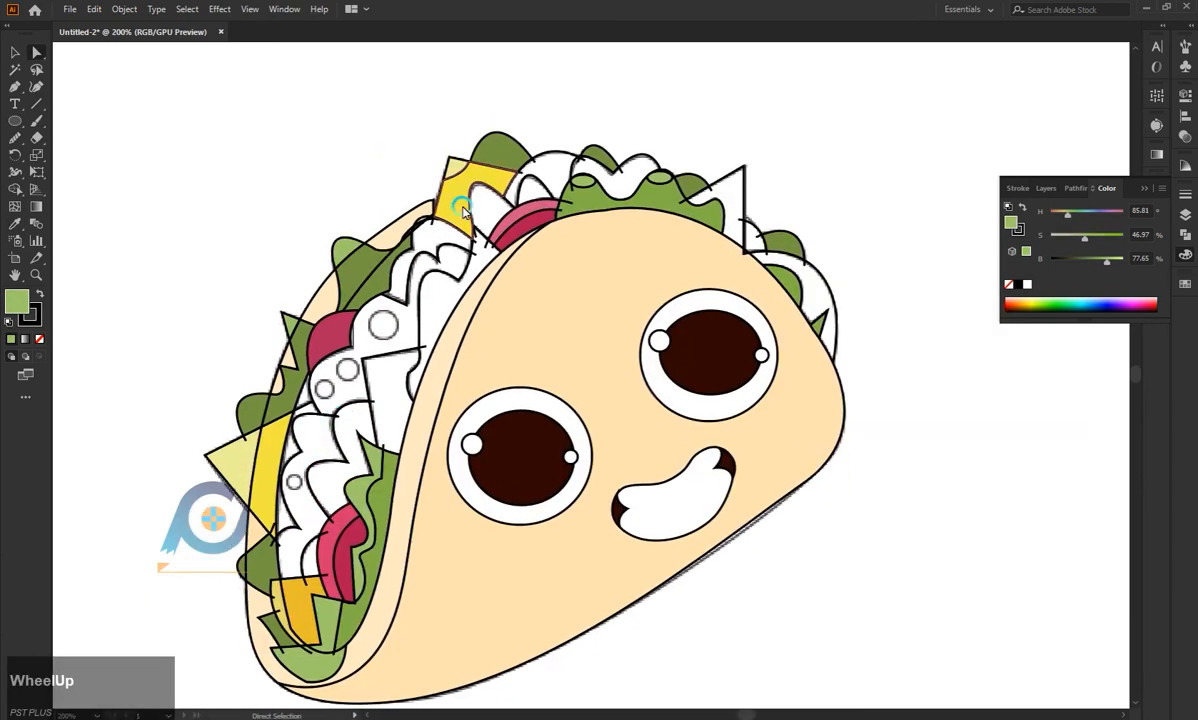
click(556, 152)
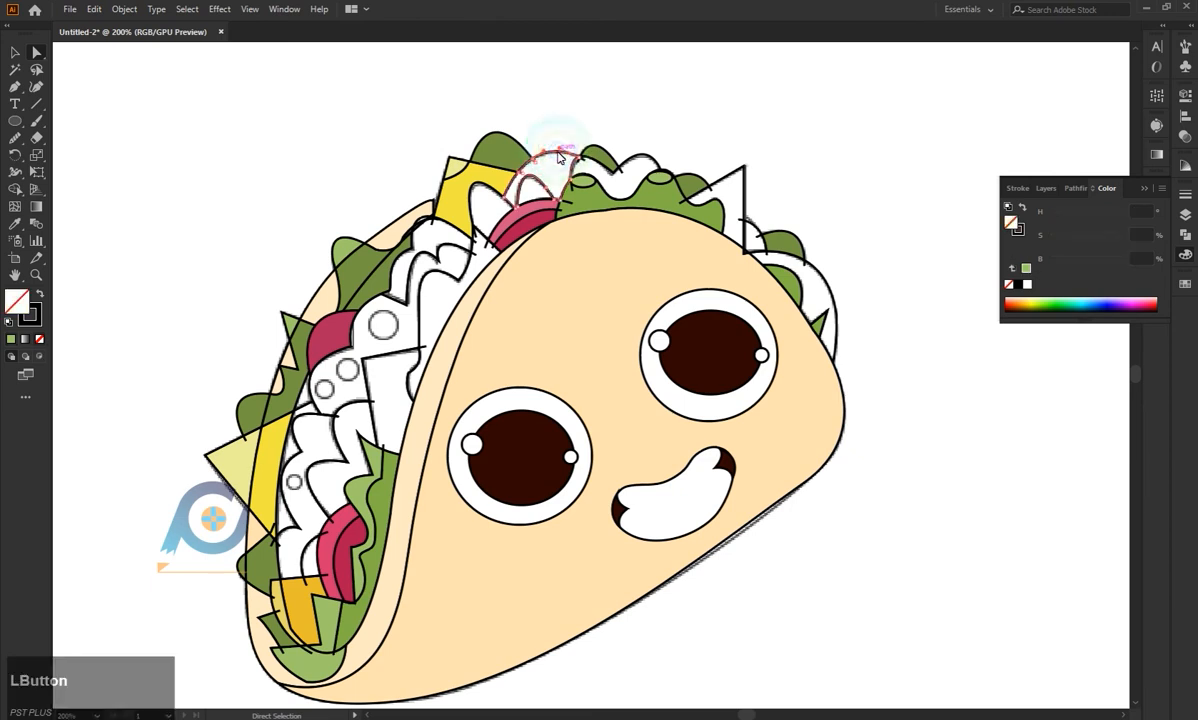
key(i)
click(530, 210)
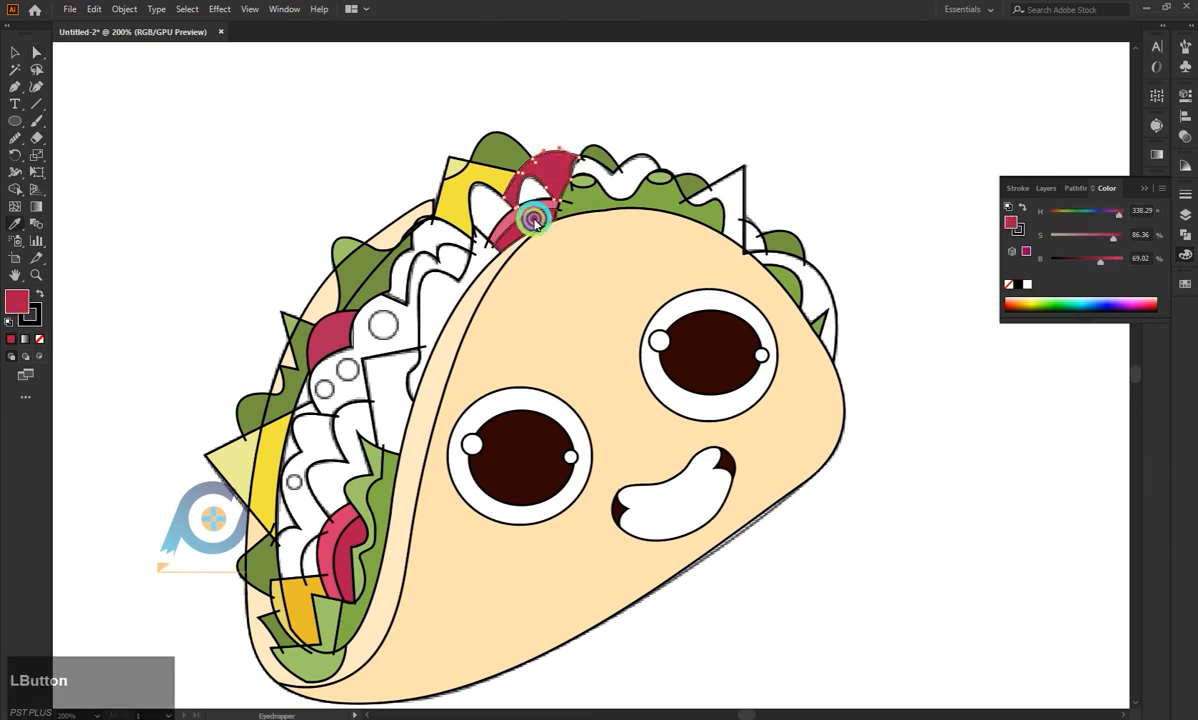
Fill the wavy piece behind the front lettuce with brown and adjust it to 53.33% saturation and 58.82% brightness.
click(644, 158)
click(1183, 283)
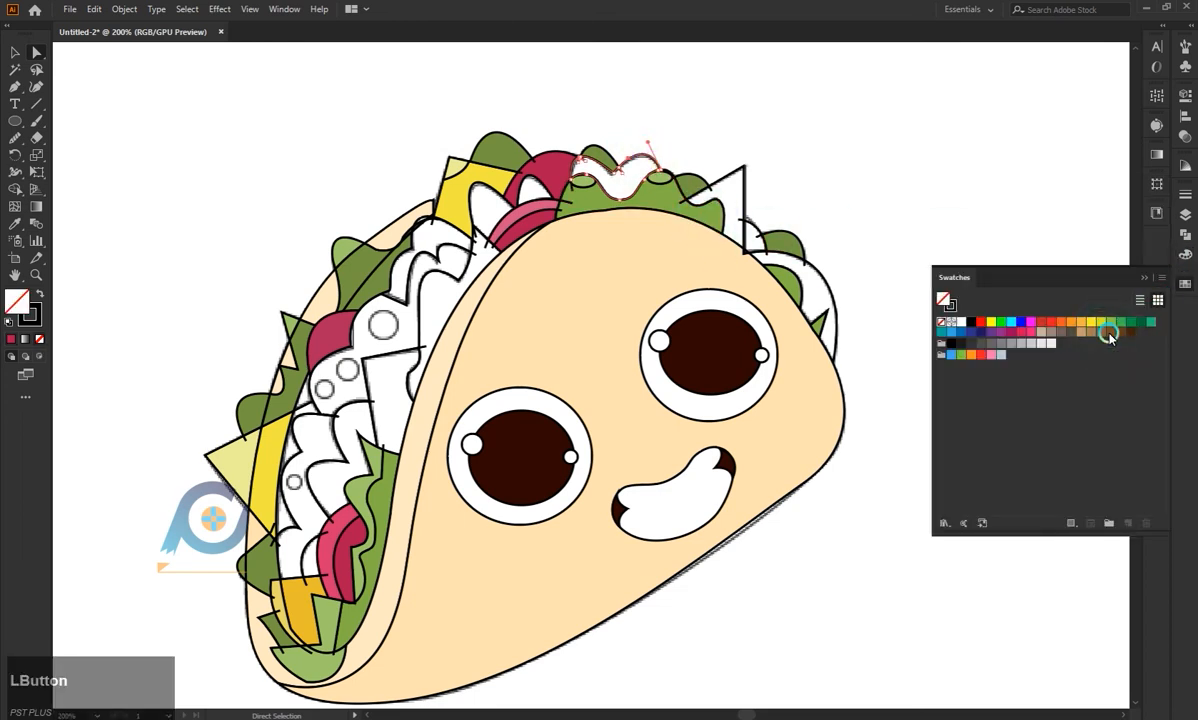
click(1108, 334)
click(1101, 334)
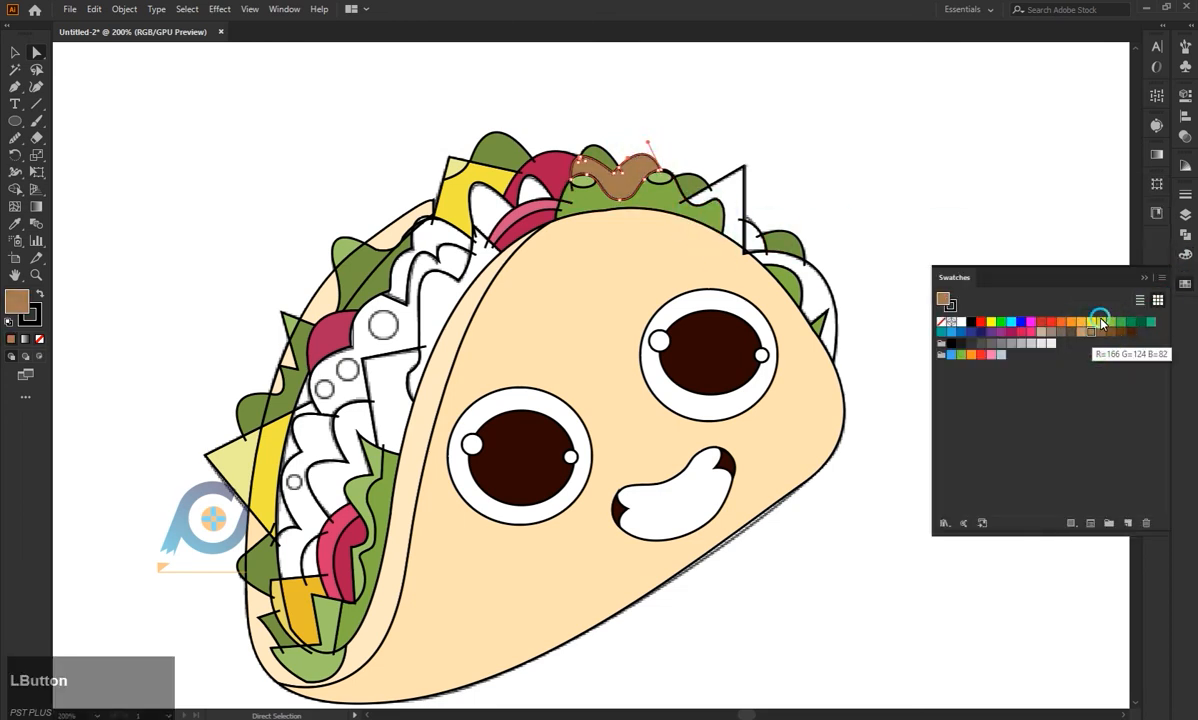
click(1183, 254)
drag(1095, 237, 1091, 266)
click(813, 172)
Fill the small peak inside the round tomato and the long wavy piece along the front shell's left rim with the same brown.
click(552, 151)
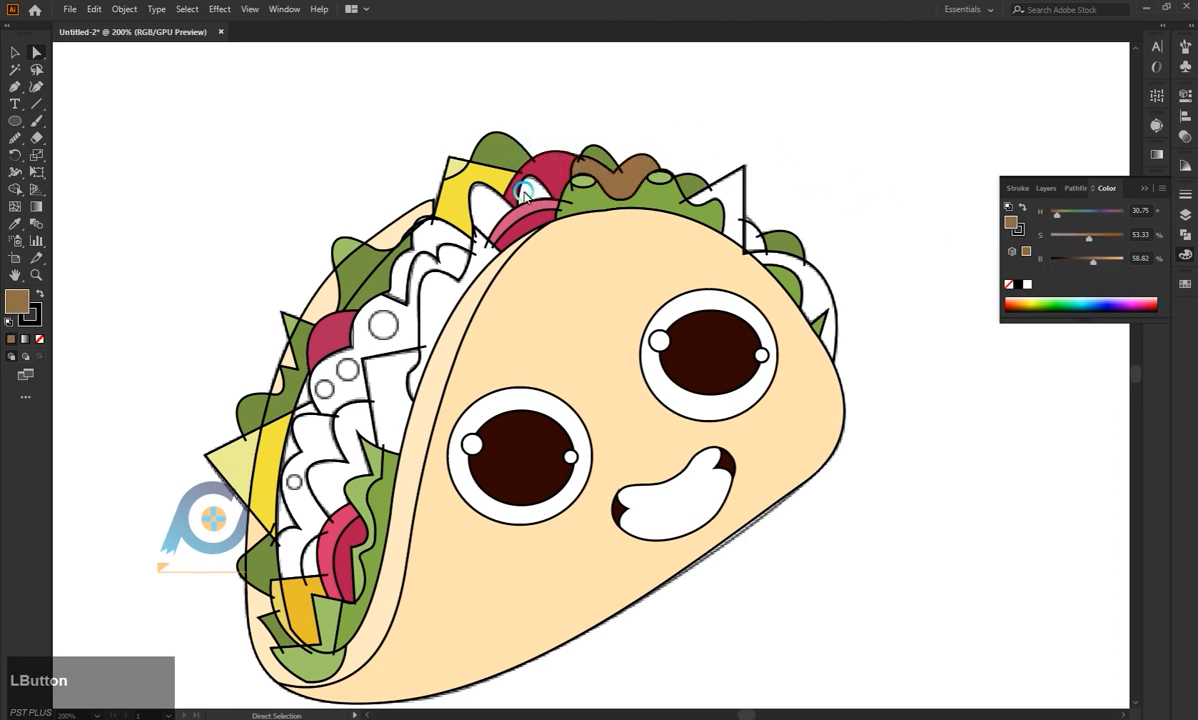
click(532, 191)
key(i)
click(615, 176)
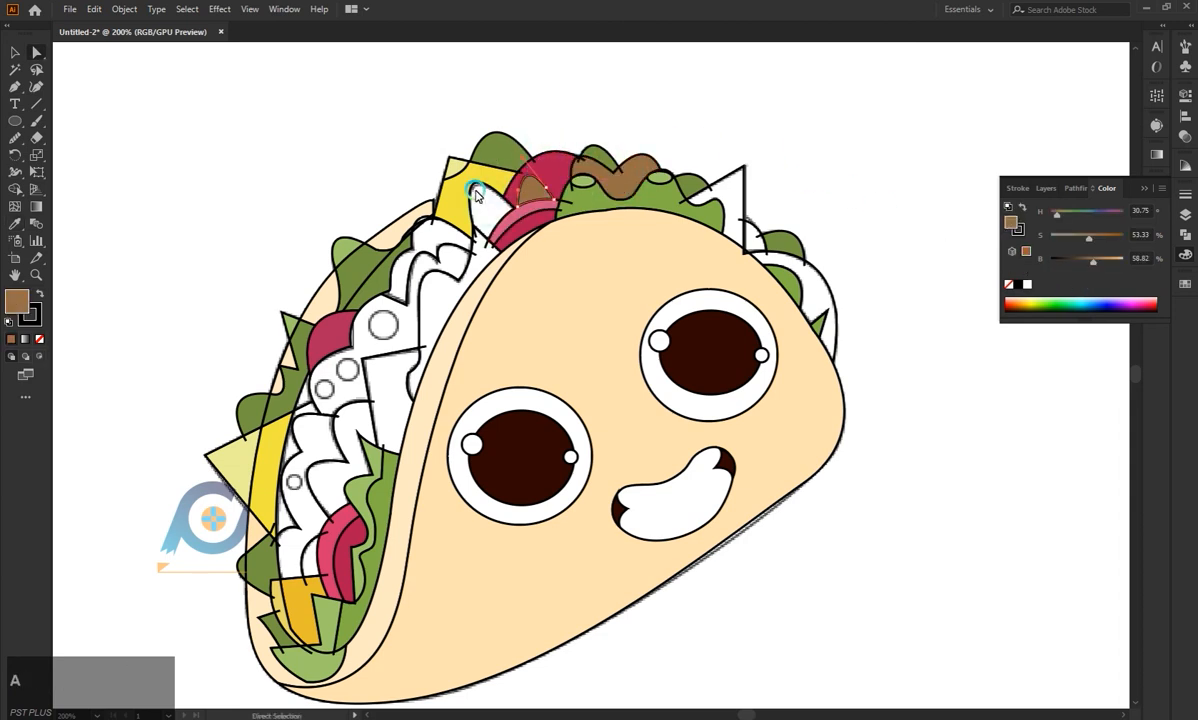
key(a)
click(483, 232)
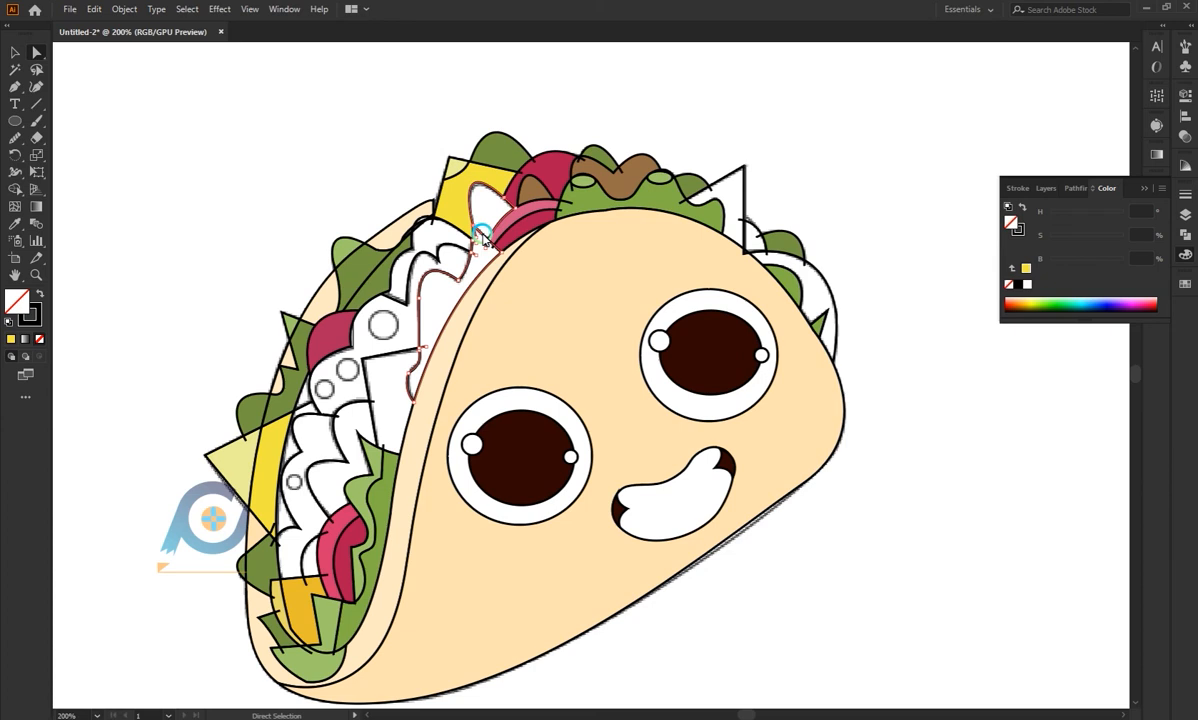
key(i)
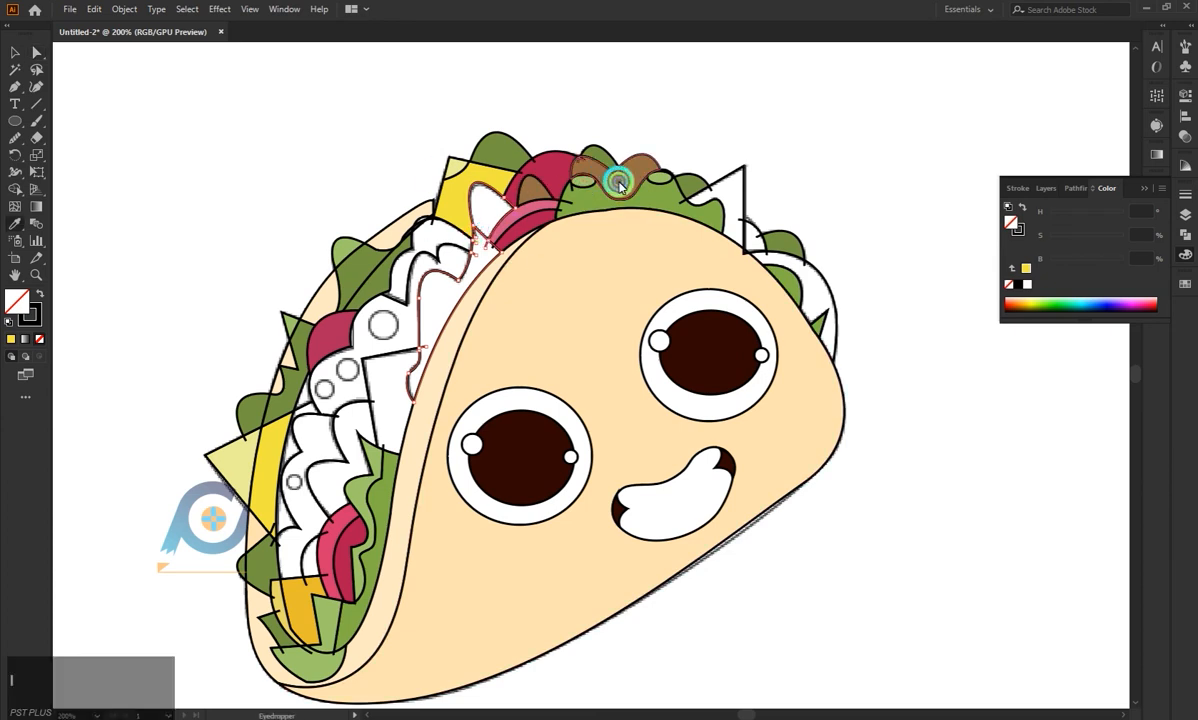
click(619, 183)
Fill the scalloped band just below the upper cheese slice with the same brown.
click(453, 247)
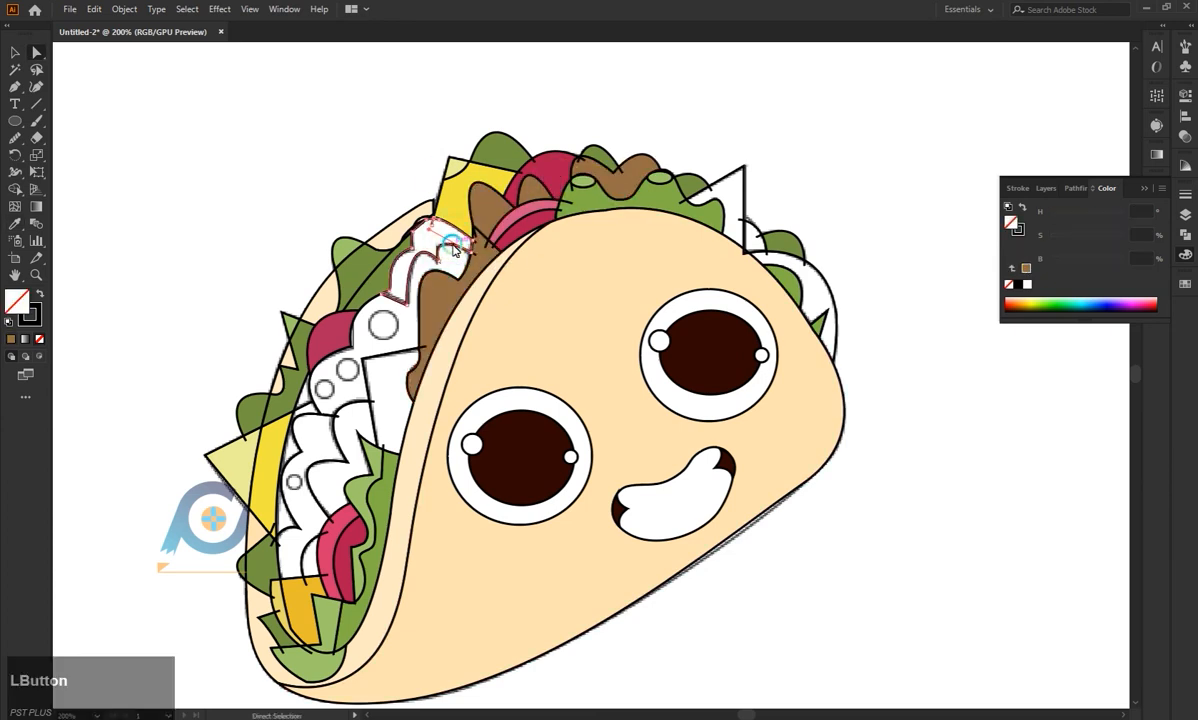
key(i)
click(479, 246)
key(a)
click(498, 101)
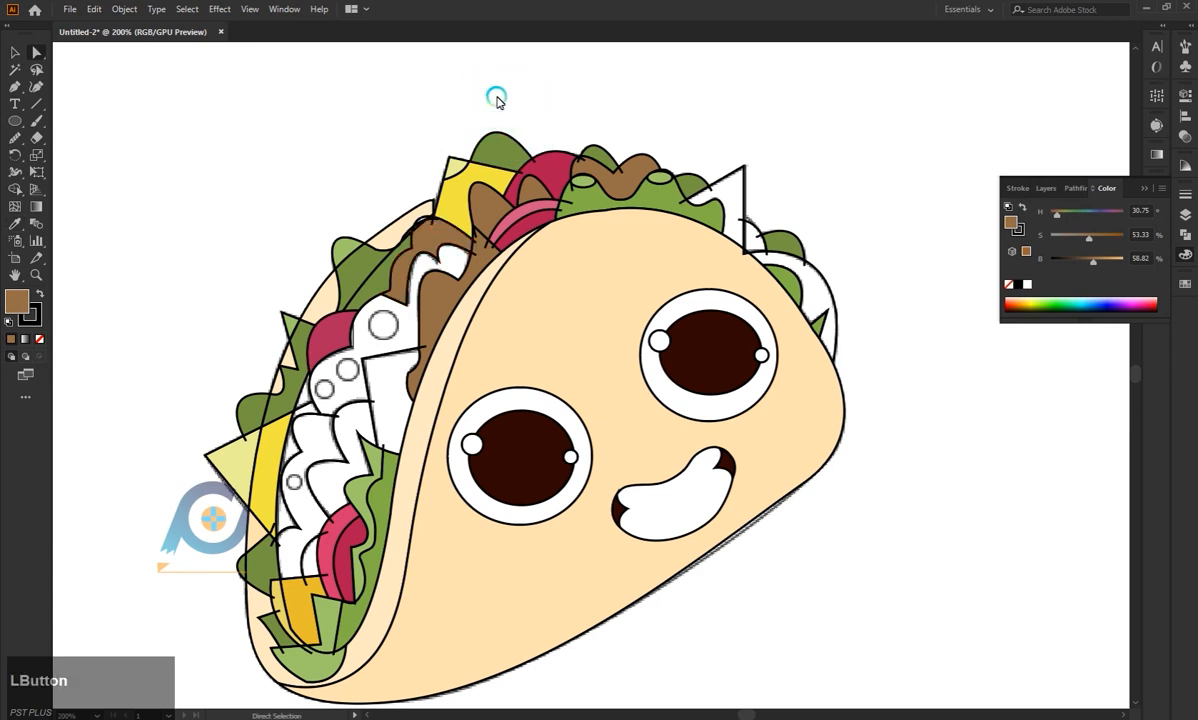
Fill the large scalloped meat piece in the middle of the filling with a lighter brown of 41.61% saturation and 63.14% brightness.
click(409, 293)
click(365, 316)
key(i)
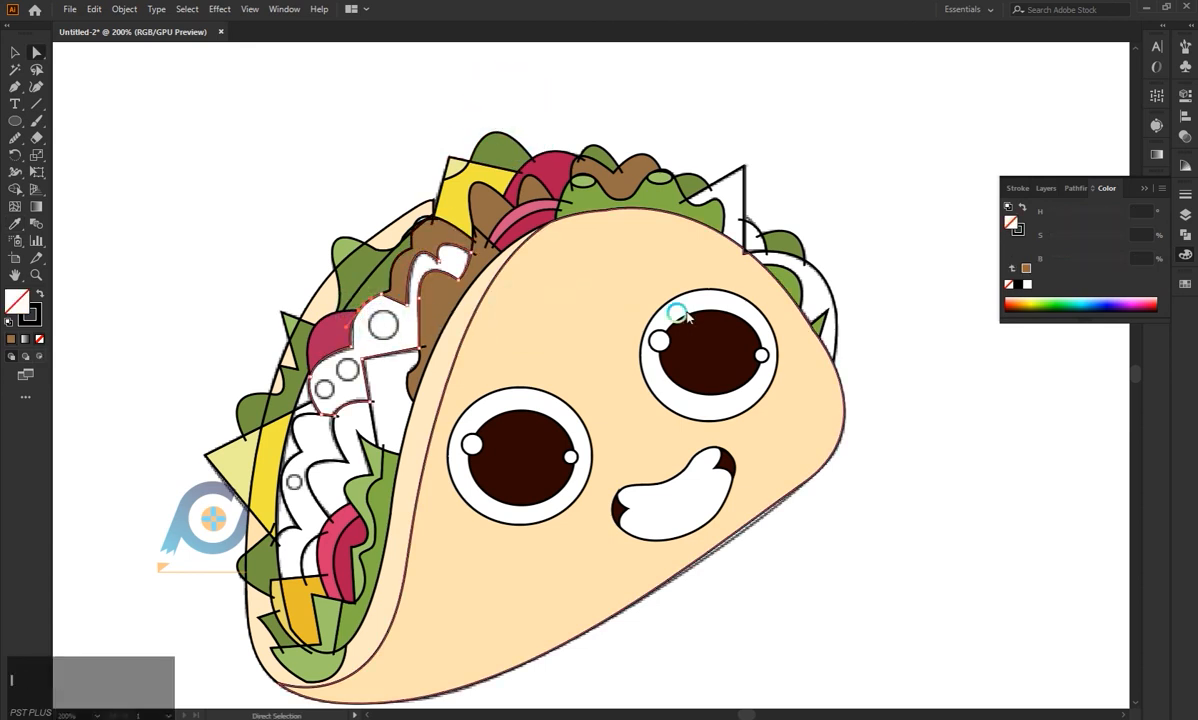
click(1027, 267)
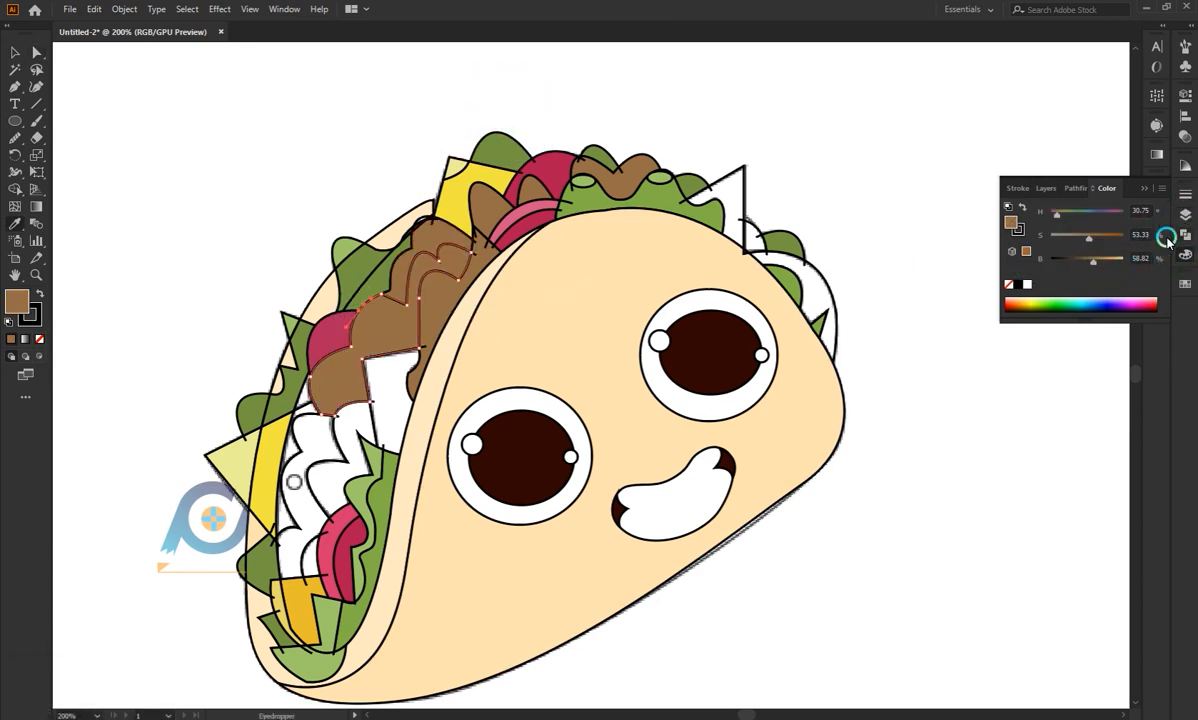
mouse_move(1093, 261)
mouse_down()
mouse_move(1107, 265)
mouse_move(1080, 239)
mouse_move(1096, 262)
mouse_up()
key(a)
click(296, 223)
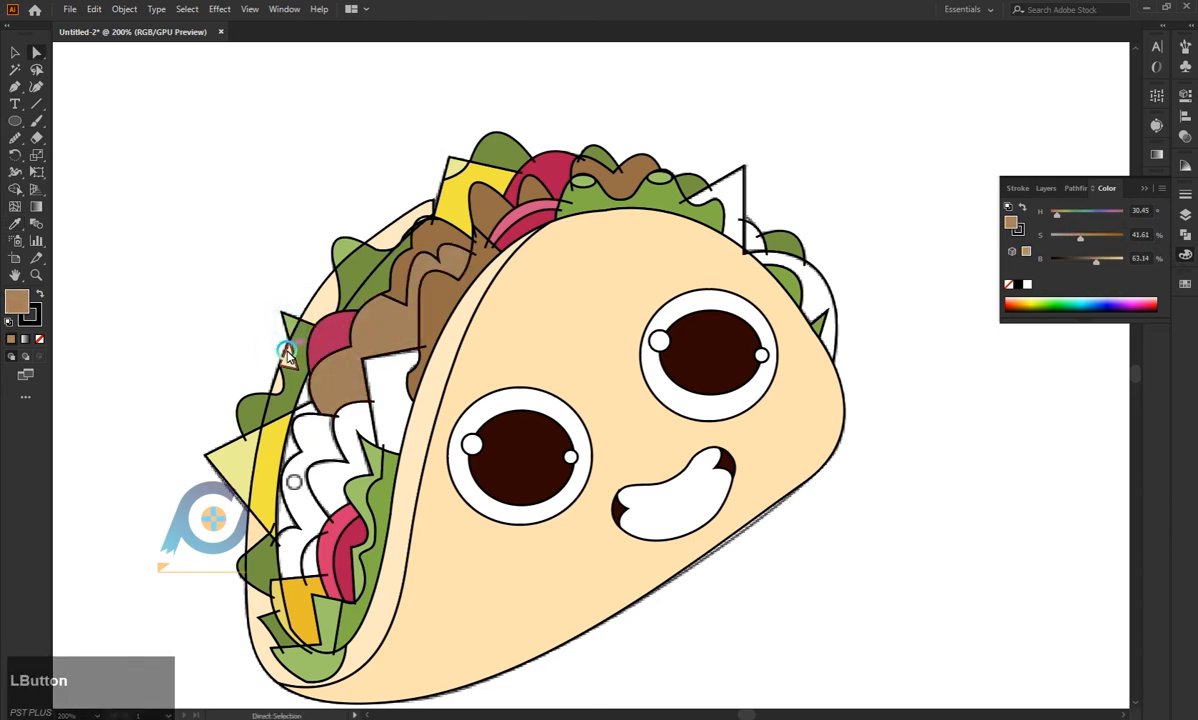
Fill the long scalloped meat piece below it with the same lighter brown, and the small gap above it with the cheese yellow.
click(296, 464)
key(i)
click(332, 403)
key(a)
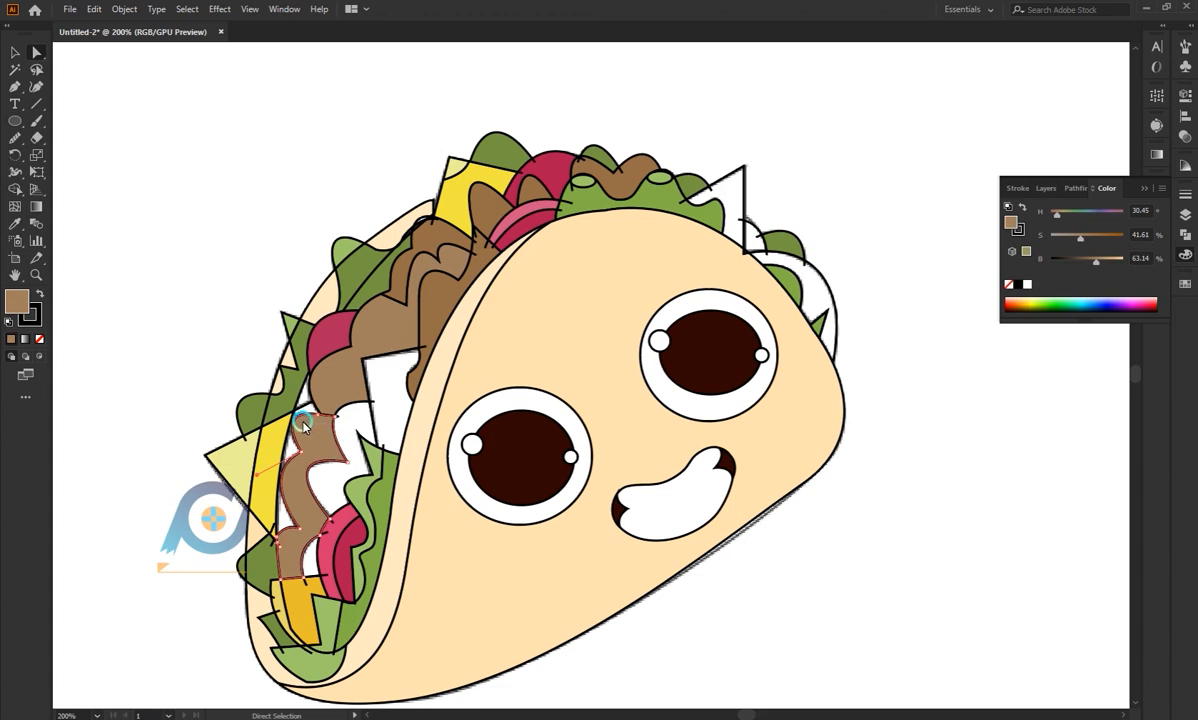
click(302, 401)
key(i)
click(275, 449)
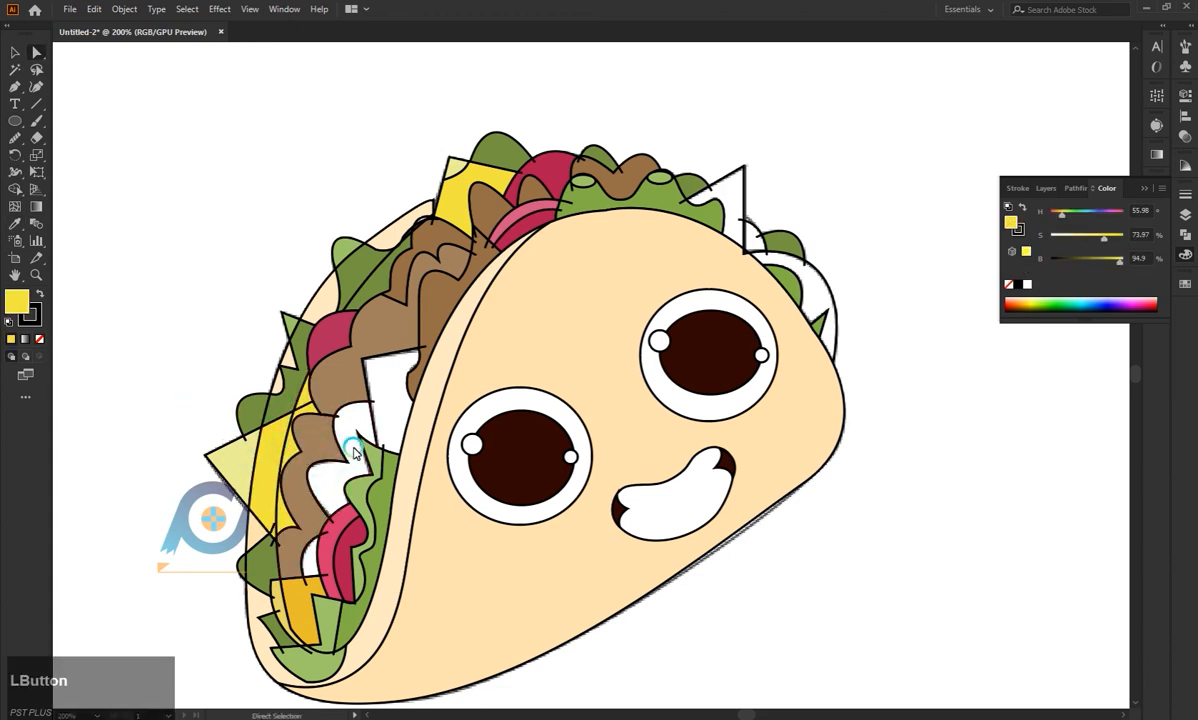
Fill the white inner meat shapes with the darker brown and the square piece beside the front shell rim with the cheese yellow.
click(385, 390)
key(i)
click(400, 348)
key(a)
click(402, 360)
key(i)
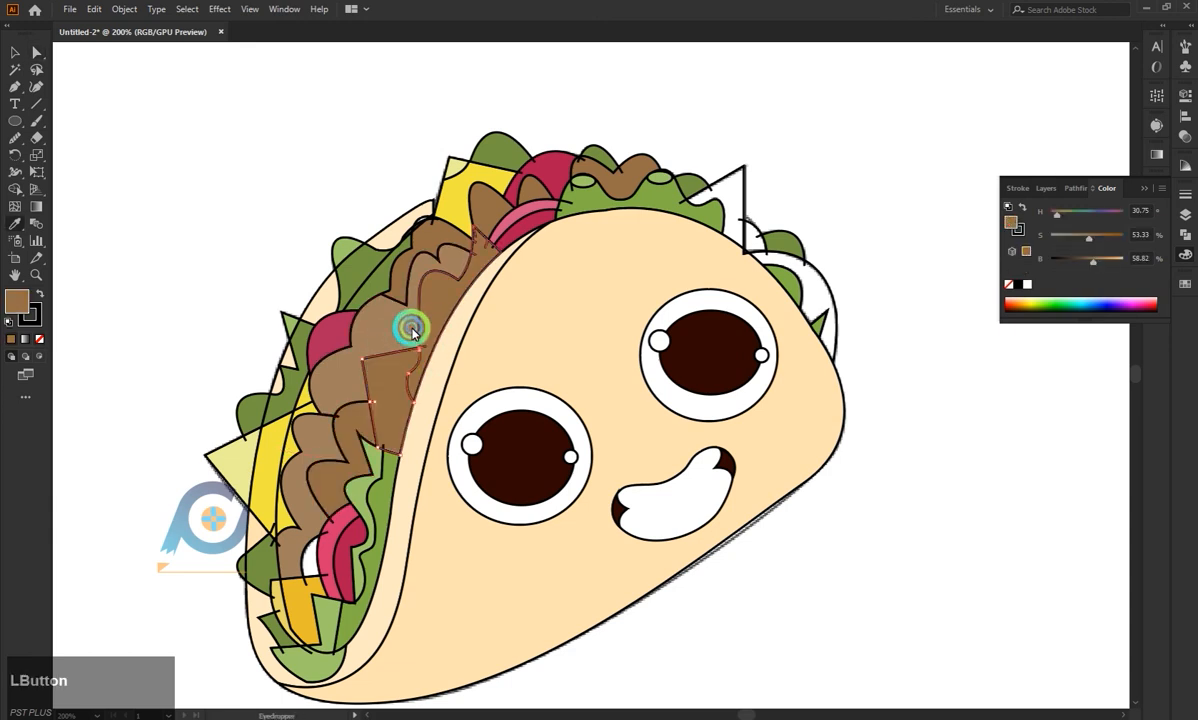
click(278, 447)
key(a)
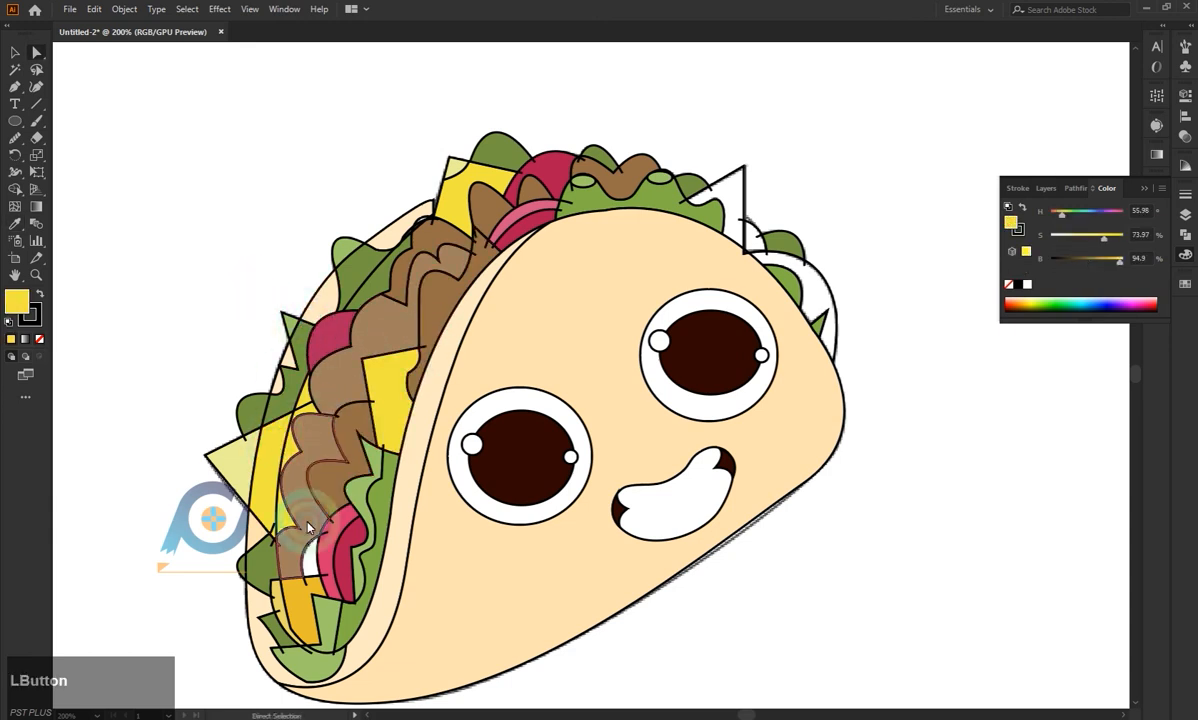
Fill the small white sliver beside the lower tomato slice with the darker meat brown.
click(308, 553)
key(i)
click(290, 420)
key(a)
click(212, 322)
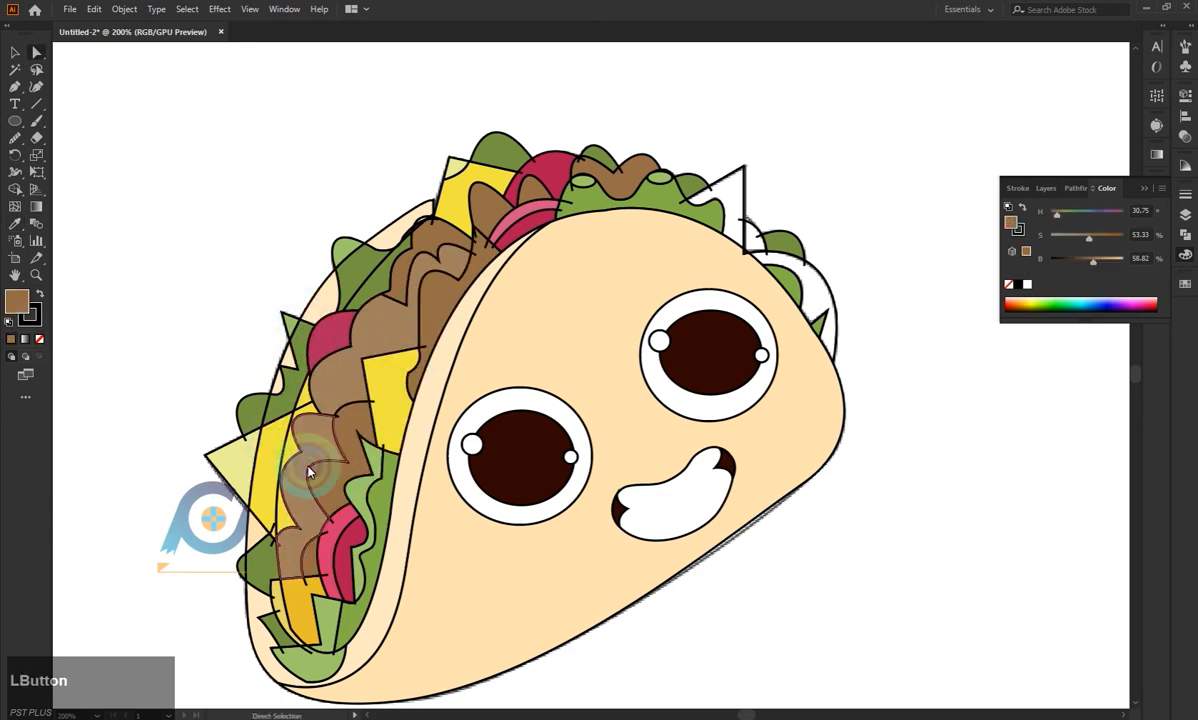
Draw five small brown circles over the sketched spots on the lighter meat pieces.
click(15, 122)
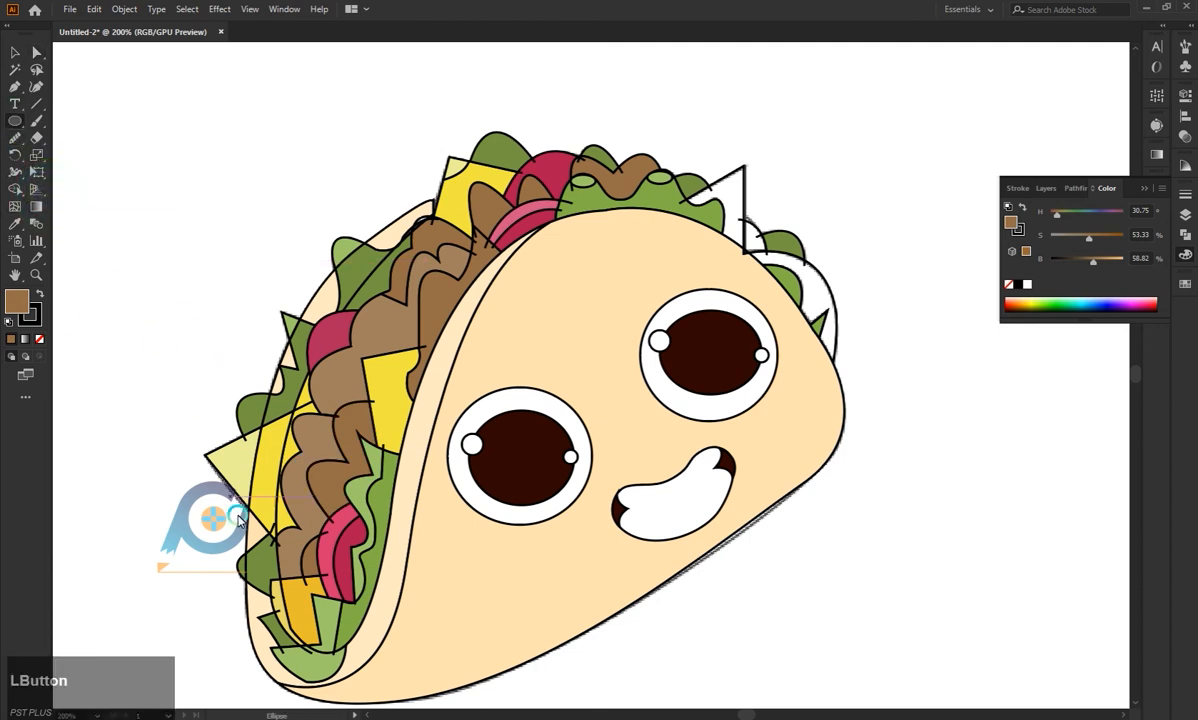
drag(286, 477, 300, 491)
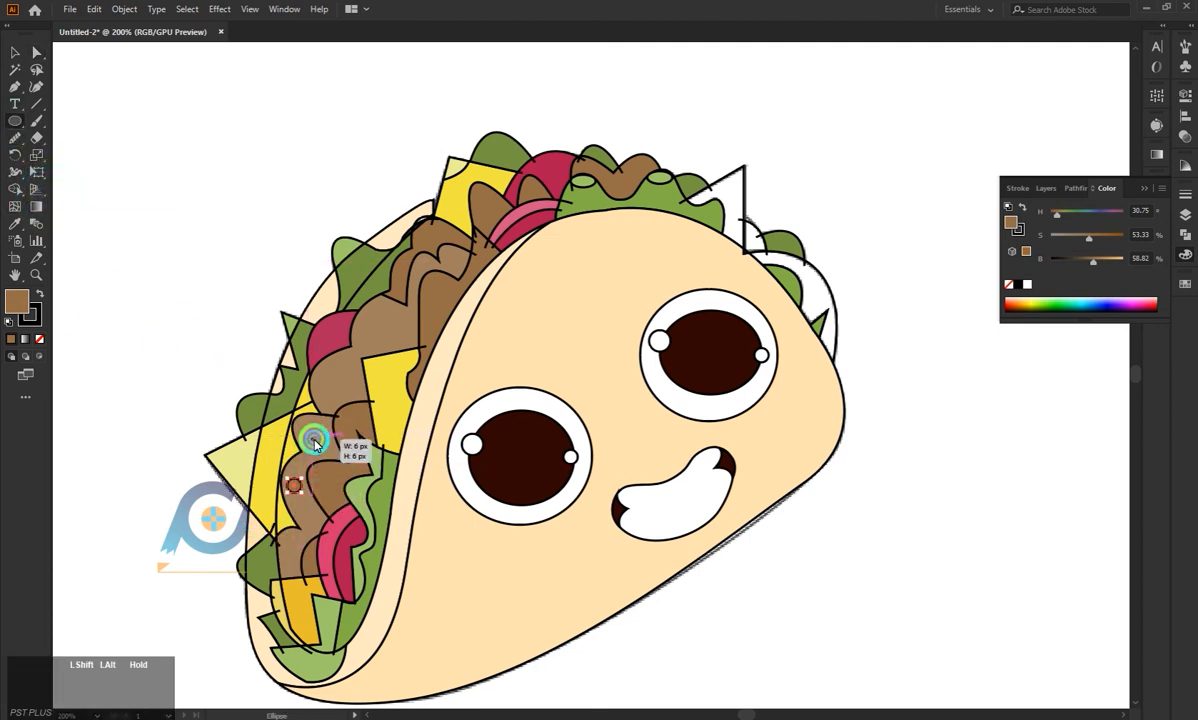
drag(314, 443, 313, 441)
mouse_move(333, 392)
mouse_down()
mouse_move(333, 378)
mouse_move(338, 393)
mouse_move(355, 371)
mouse_up()
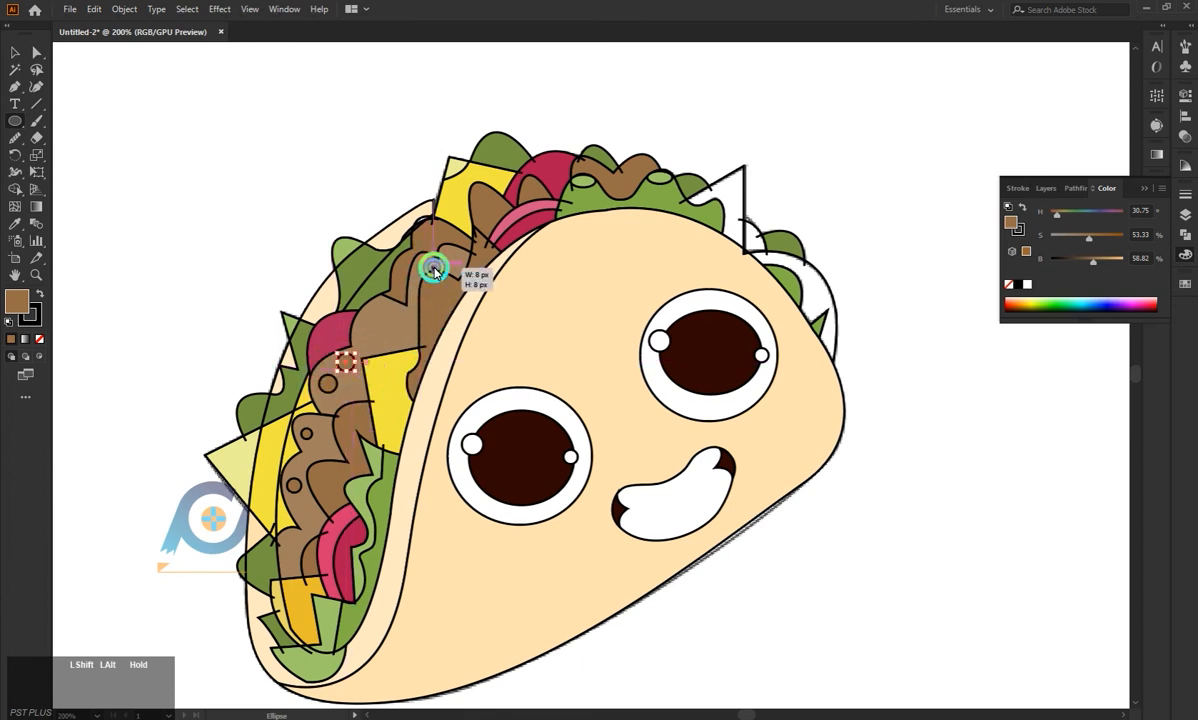
mouse_move(433, 268)
mouse_down()
mouse_move(422, 259)
mouse_move(425, 270)
mouse_up()
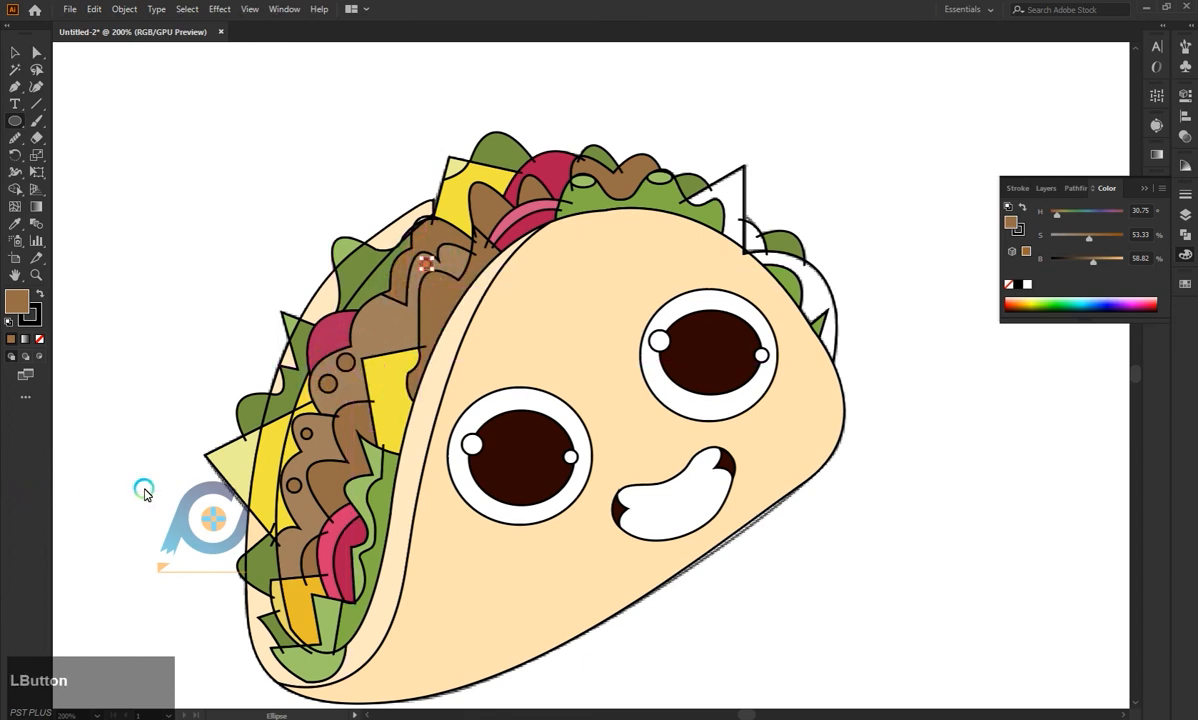
key(a)
click(289, 251)
Draw a small flat ellipse and a larger upright ellipse on the lower part of the front shell.
scroll(473, 530, down, 1)
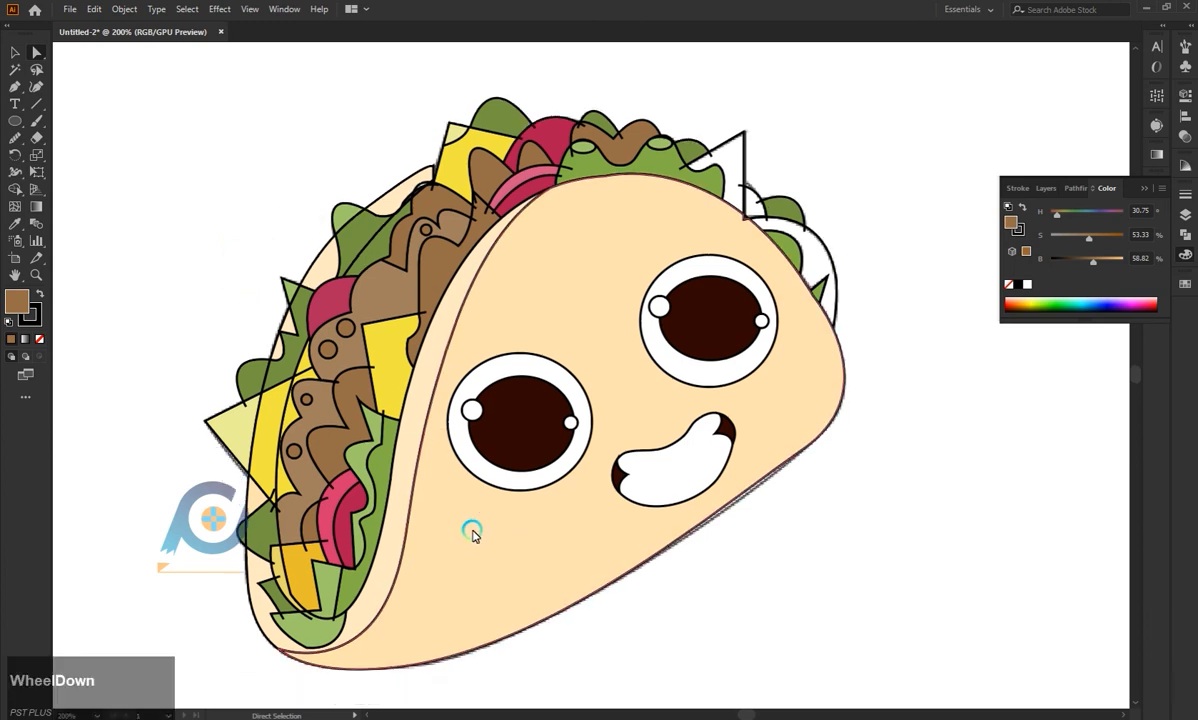
scroll(473, 530, up, 1)
click(15, 121)
scroll(420, 583, down, 2)
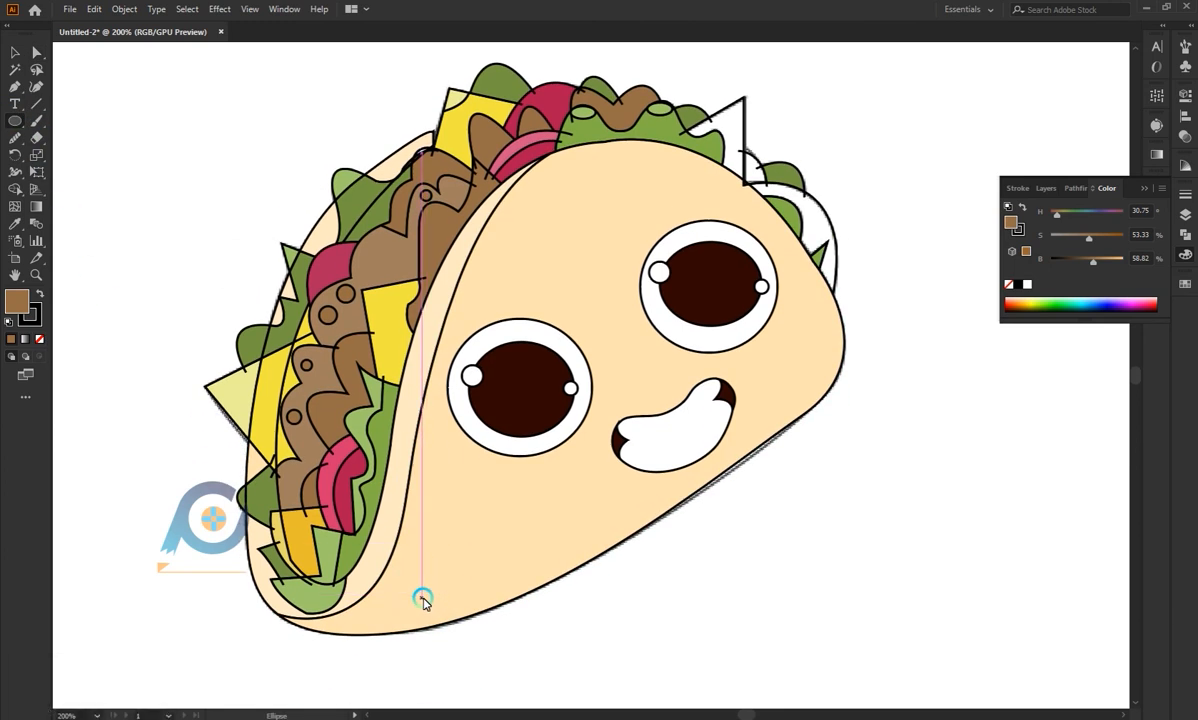
drag(413, 546, 448, 573)
mouse_move(493, 534)
mouse_down()
mouse_move(509, 564)
mouse_move(551, 591)
mouse_up()
drag(544, 537, 557, 505)
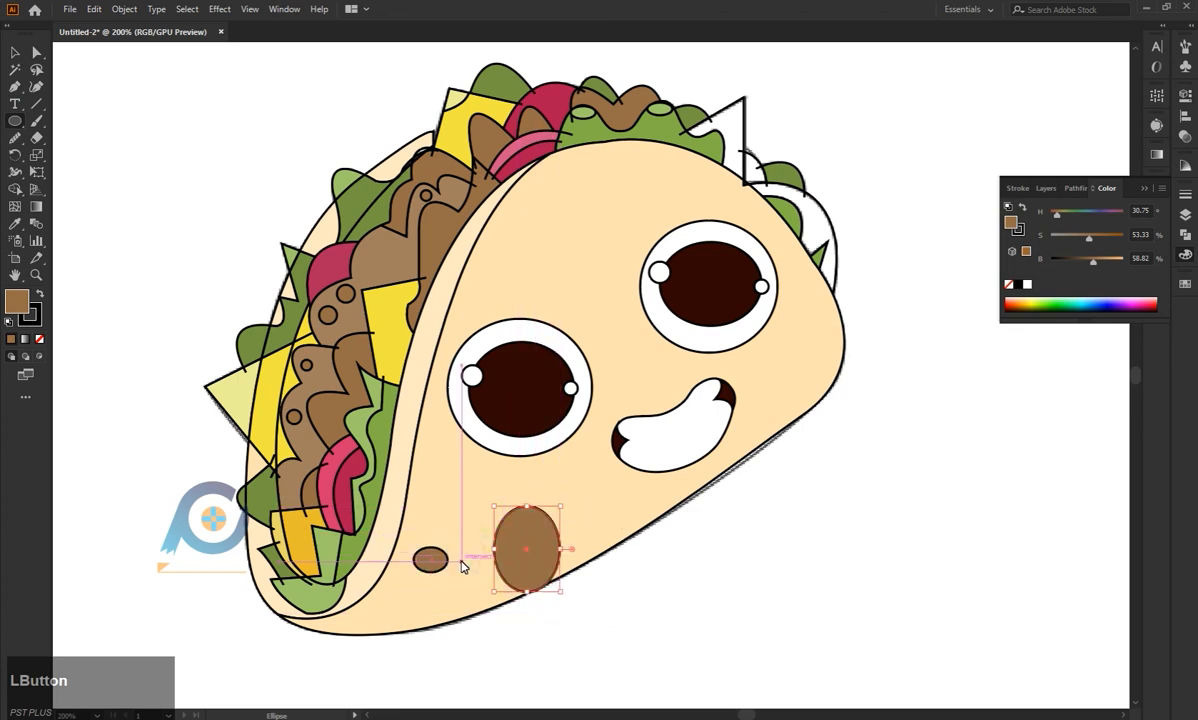
Recolor the small shell ellipse from the shell's color, adjusted to about 60% saturation and 90.98% brightness.
key(a)
click(423, 557)
key(i)
click(700, 457)
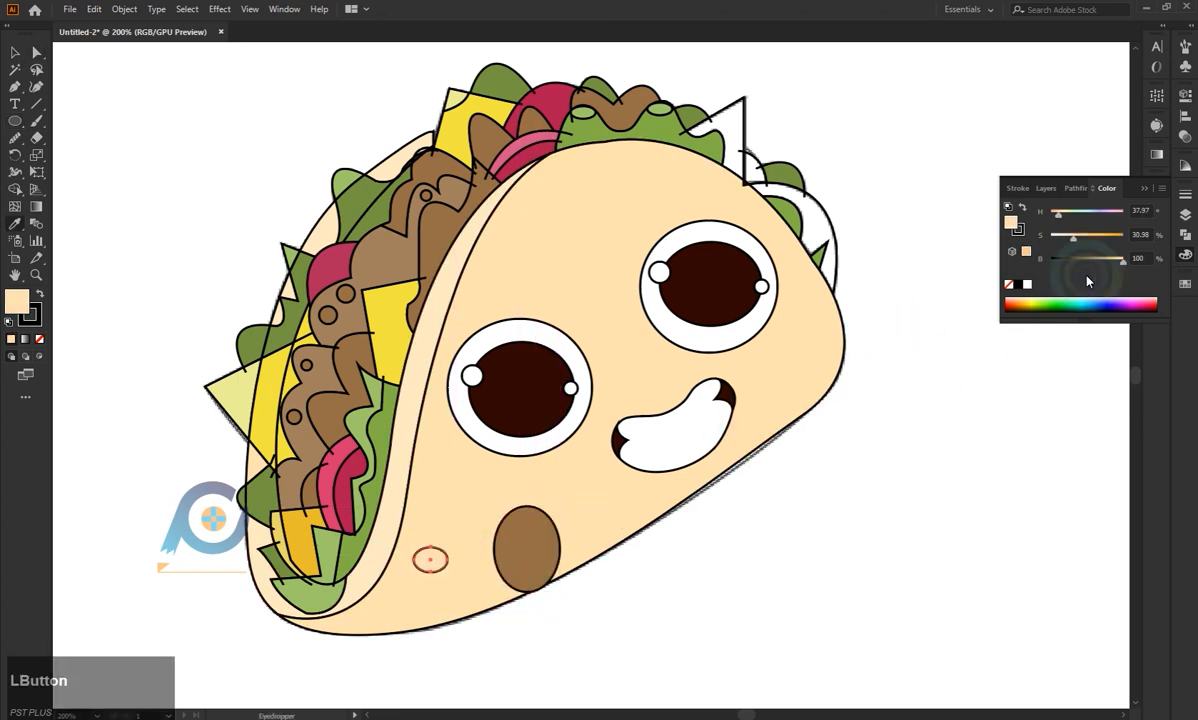
click(1081, 238)
click(1094, 238)
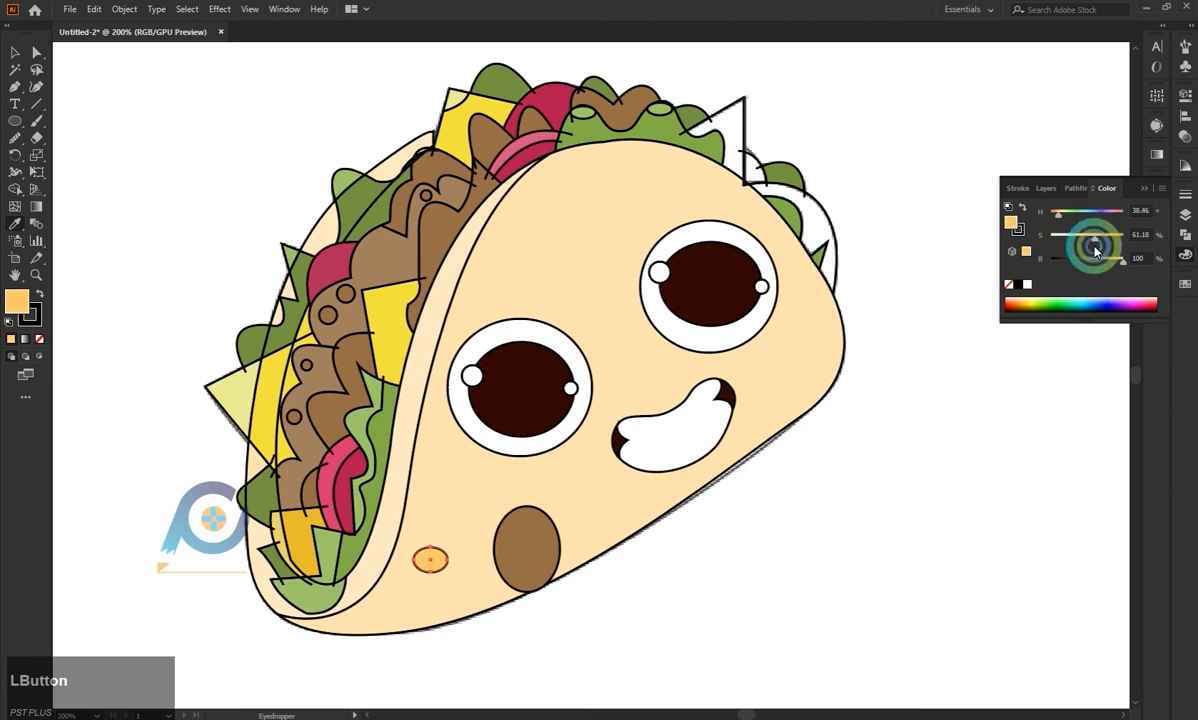
click(1097, 261)
click(1113, 262)
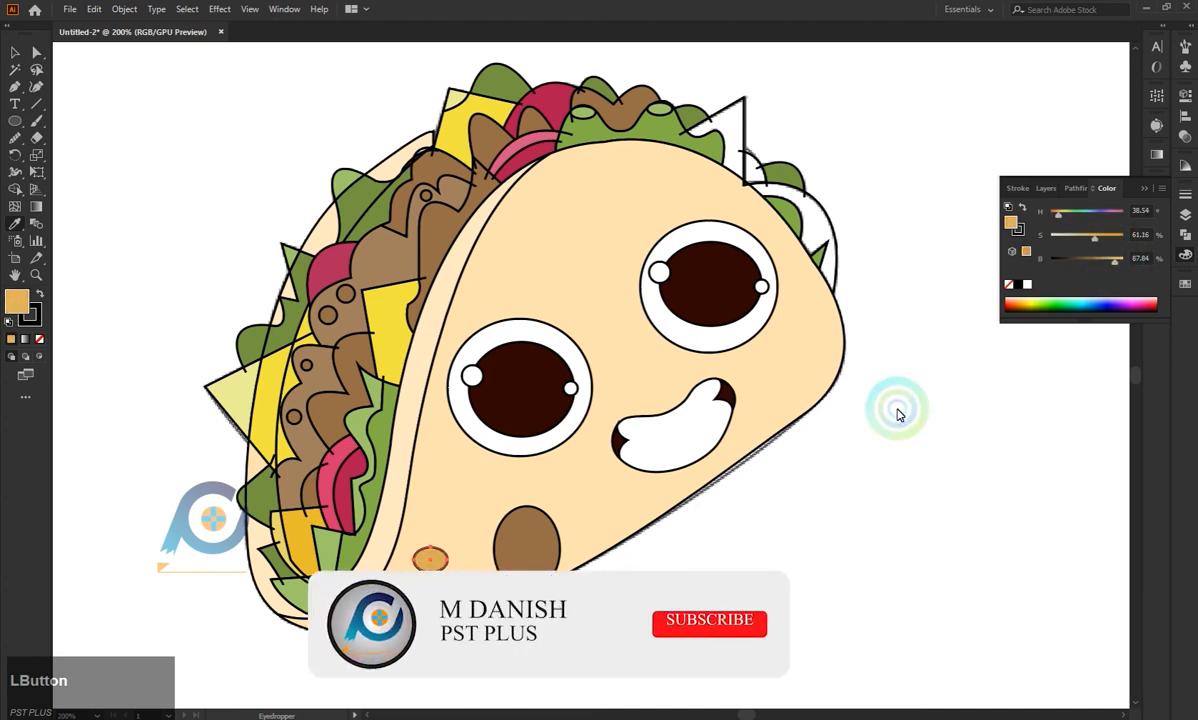
key(a)
click(1113, 259)
click(1097, 241)
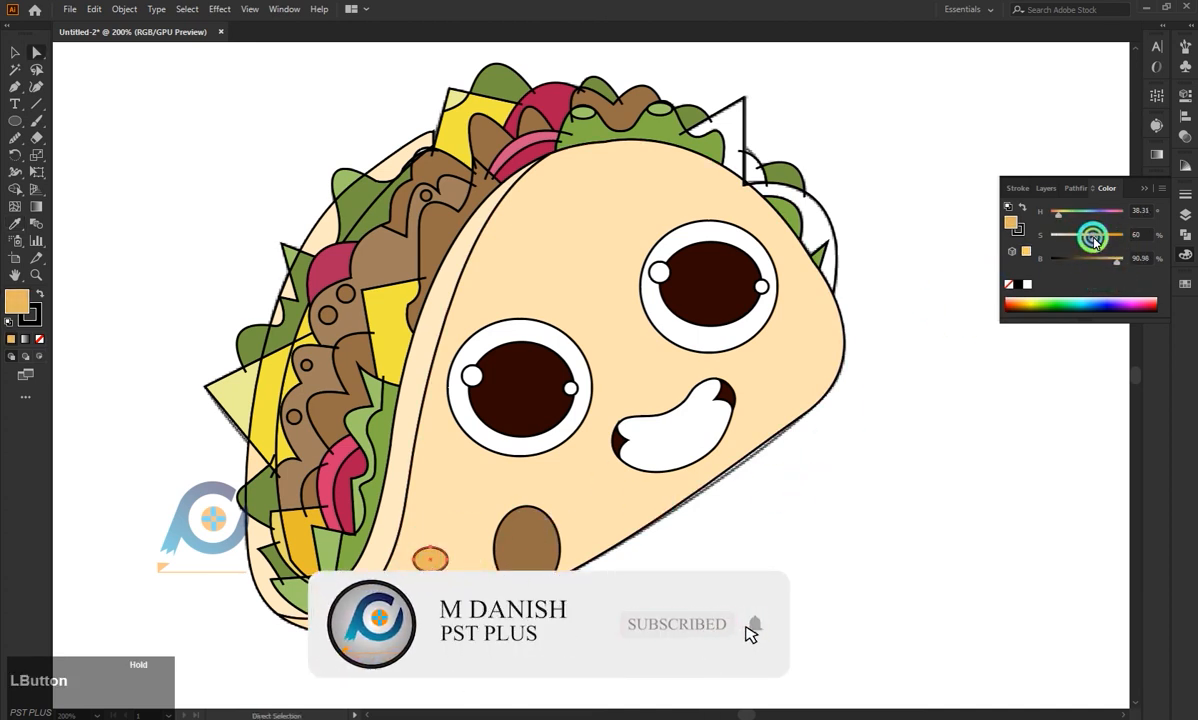
Apply the small ellipse's orange-tan fill to the larger upright ellipse on the shell.
click(530, 535)
key(i)
click(435, 560)
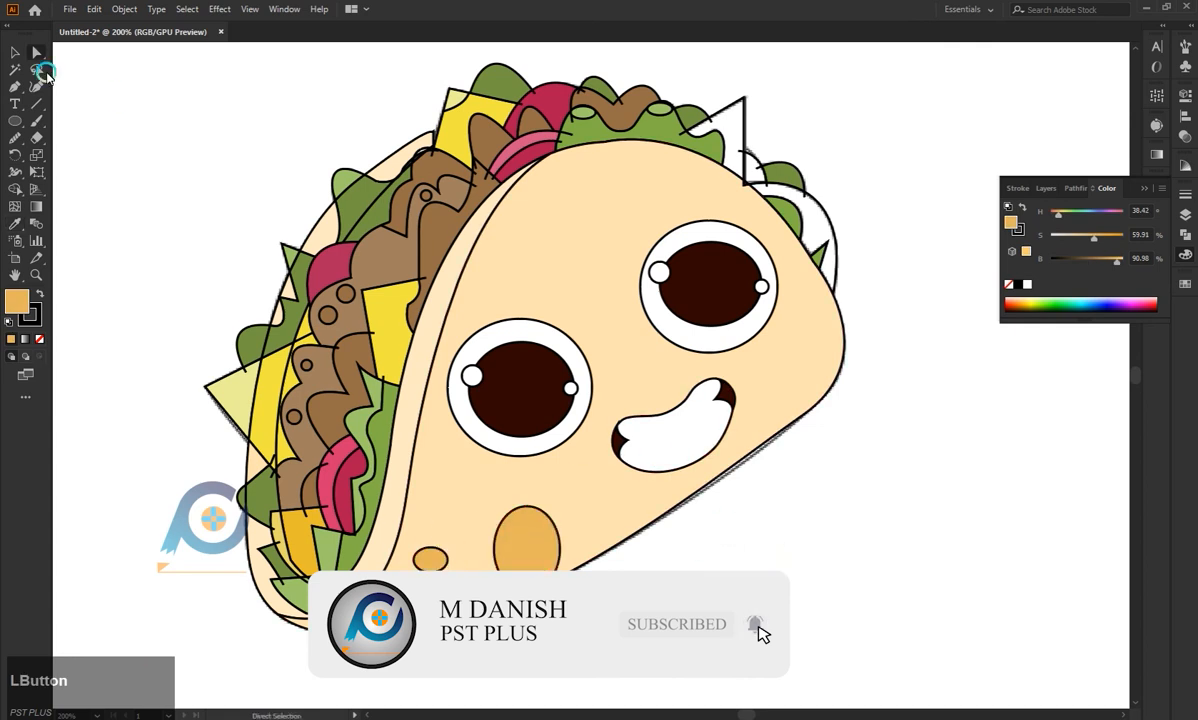
Draw a small upright ellipse below the smile and a tilted ellipse below the left eye as further shell spots.
click(15, 53)
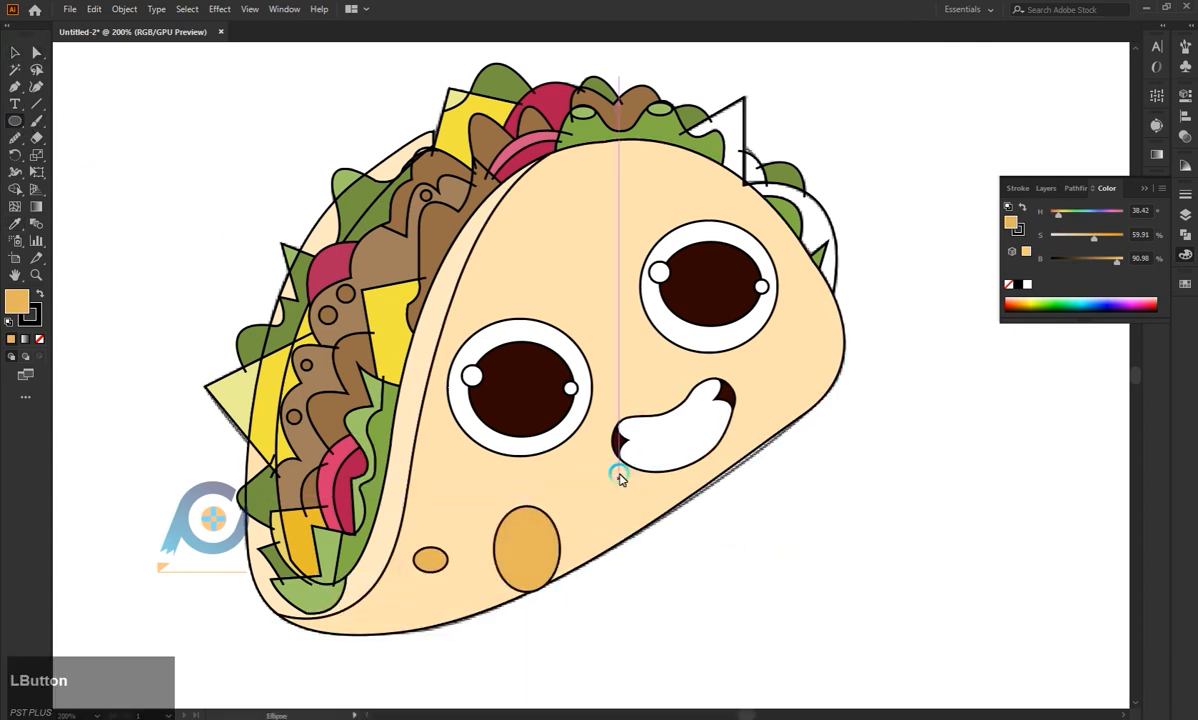
drag(588, 483, 610, 513)
mouse_move(446, 481)
mouse_down()
mouse_move(532, 502)
mouse_move(513, 476)
mouse_move(473, 483)
mouse_move(516, 475)
mouse_up()
key(a)
click(517, 525)
click(638, 579)
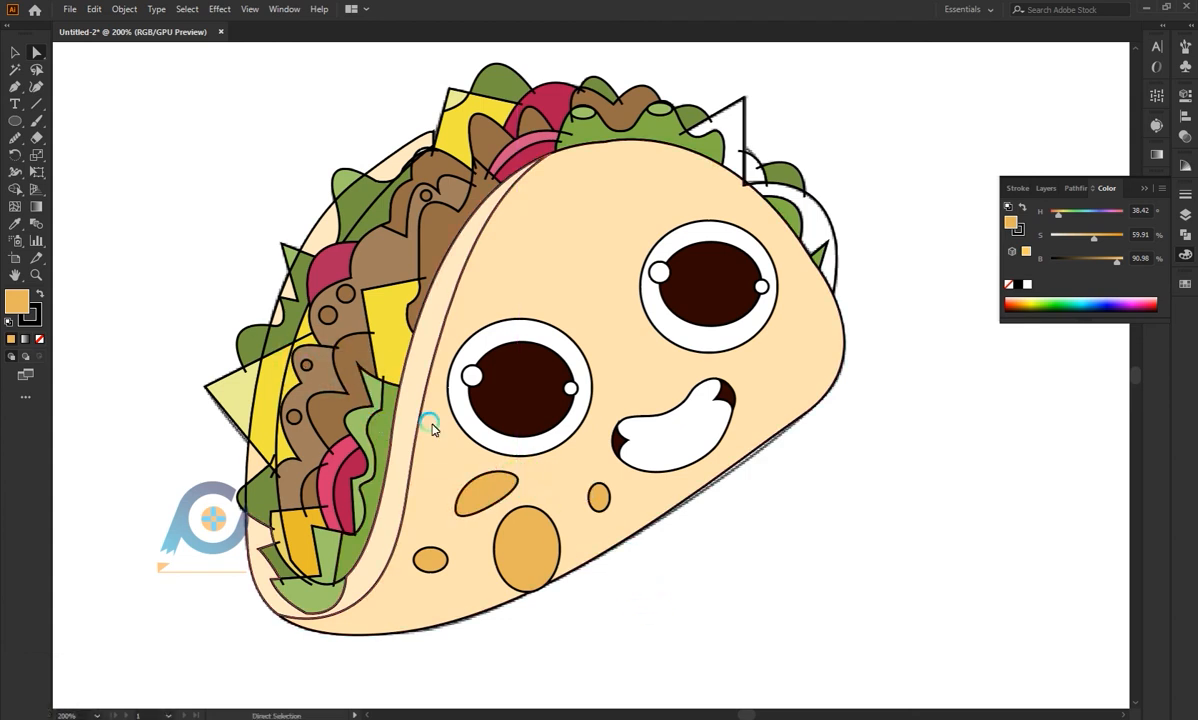
Copy the small upright spot to the shell's upper edge and to the right eye's rim, and bring that eye to the front.
key(v)
drag(600, 497, 607, 191)
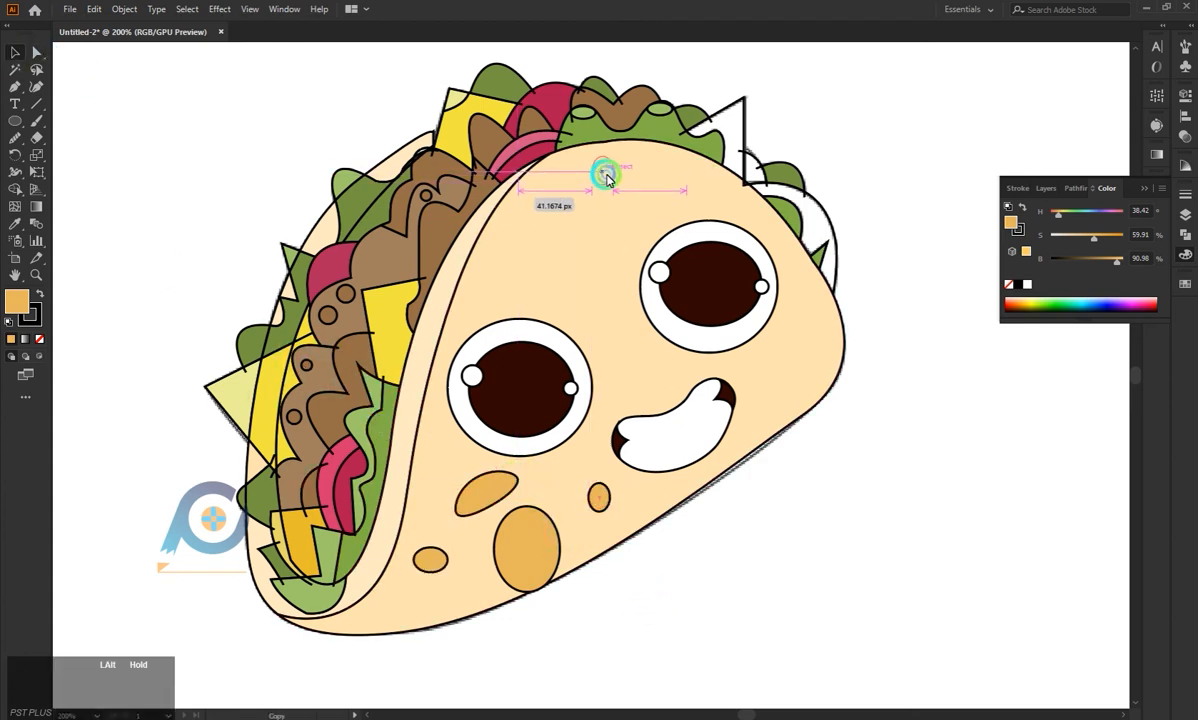
drag(599, 493, 671, 222)
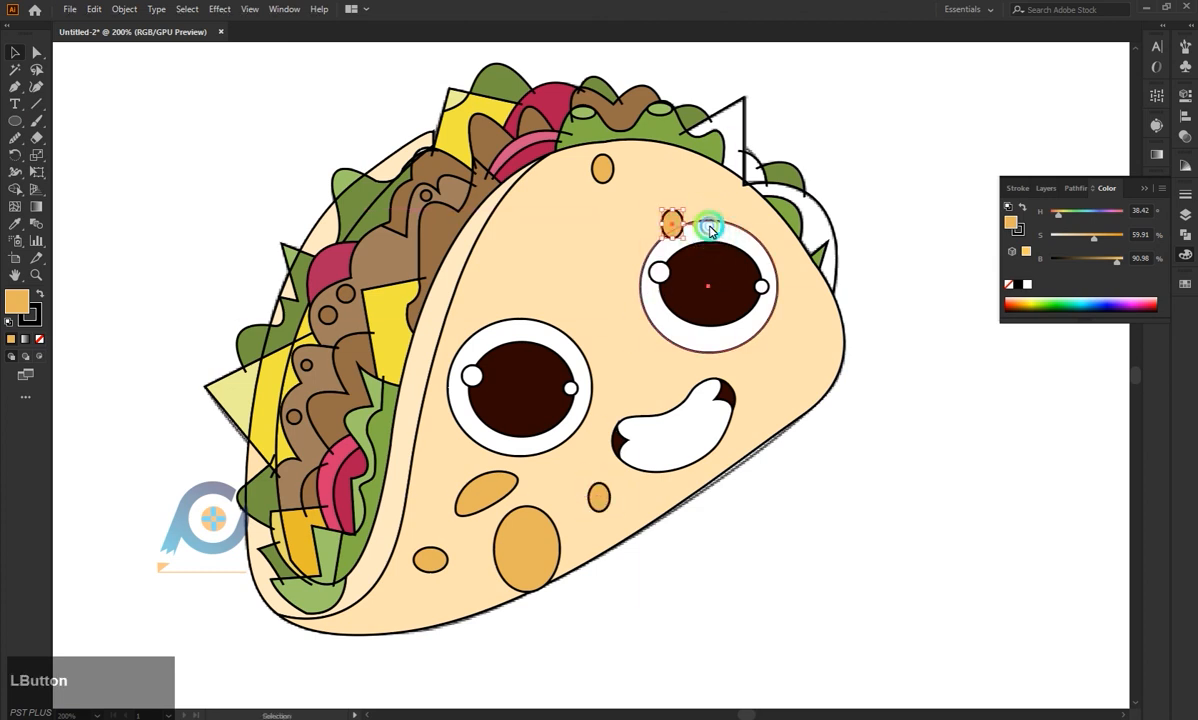
shift+click(659, 271)
right_click(770, 285)
mouse_move(802, 489)
click(945, 492)
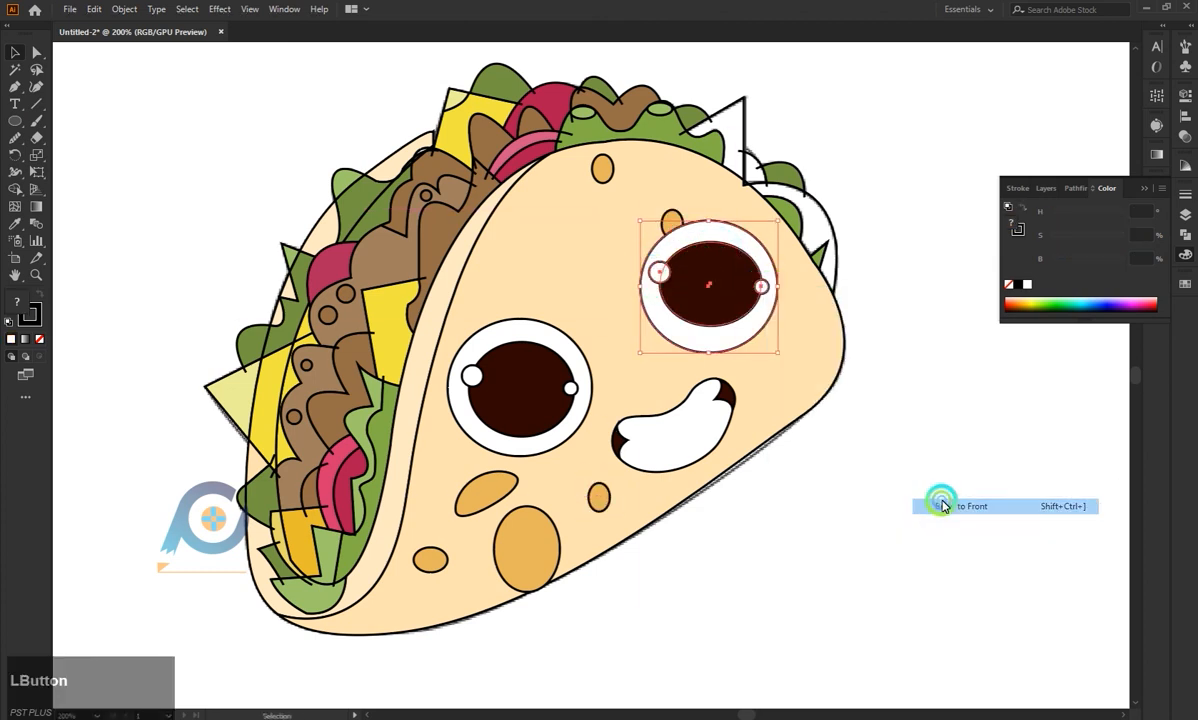
Copy the large upright spot to between the right eye and the smile, and bring the smile in front of it.
drag(537, 535, 723, 358)
click(717, 414)
right_click(730, 398)
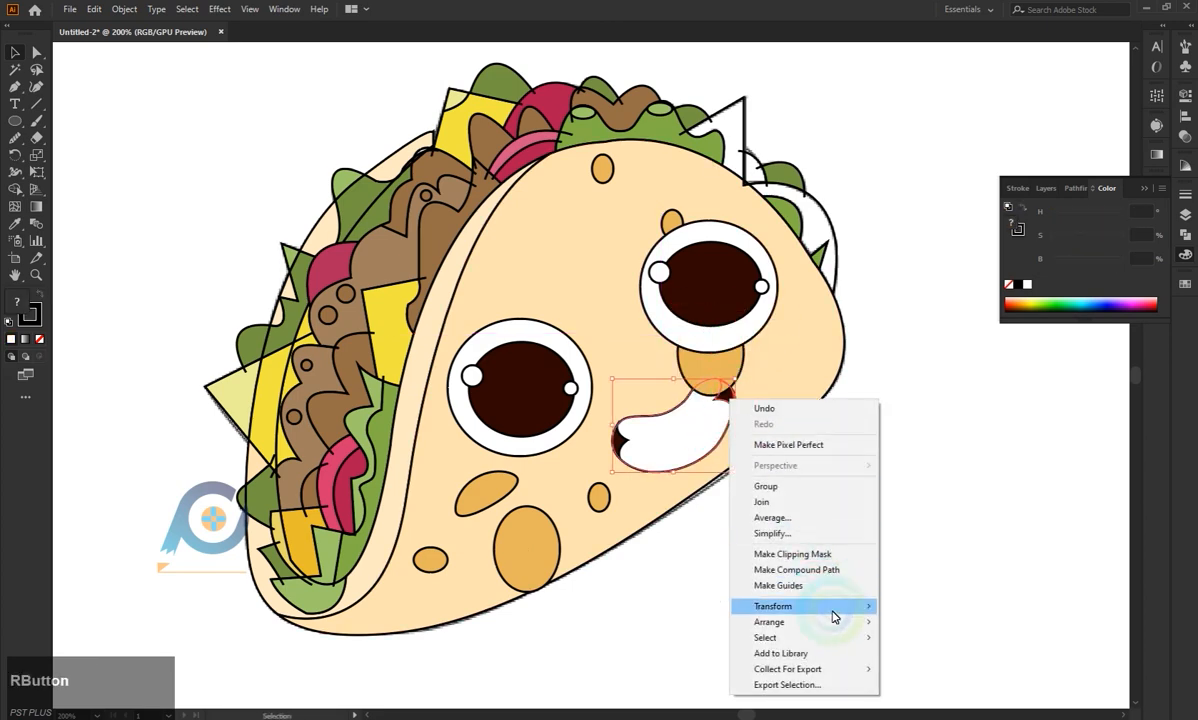
mouse_move(832, 615)
click(925, 622)
click(907, 490)
Draw a closed curved patch with the Pen tool, arching across the shell from the left eye to the right eye.
scroll(605, 520, down, 1)
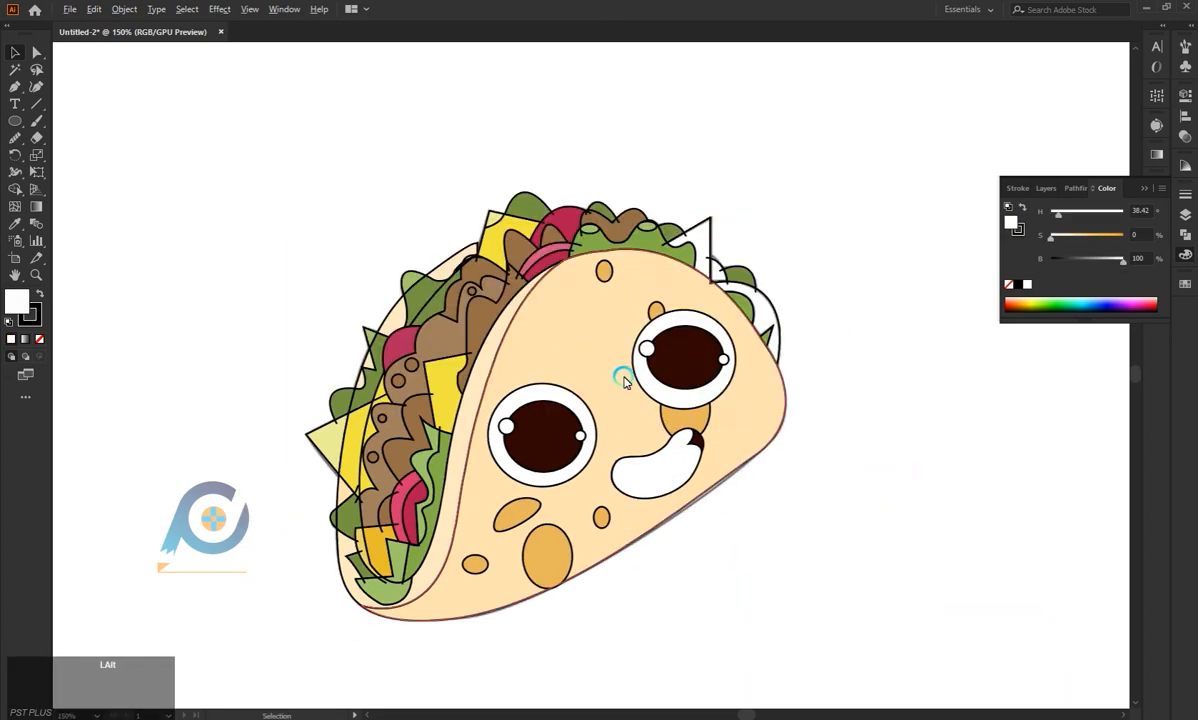
scroll(575, 400, up, 1)
key(p)
click(440, 383)
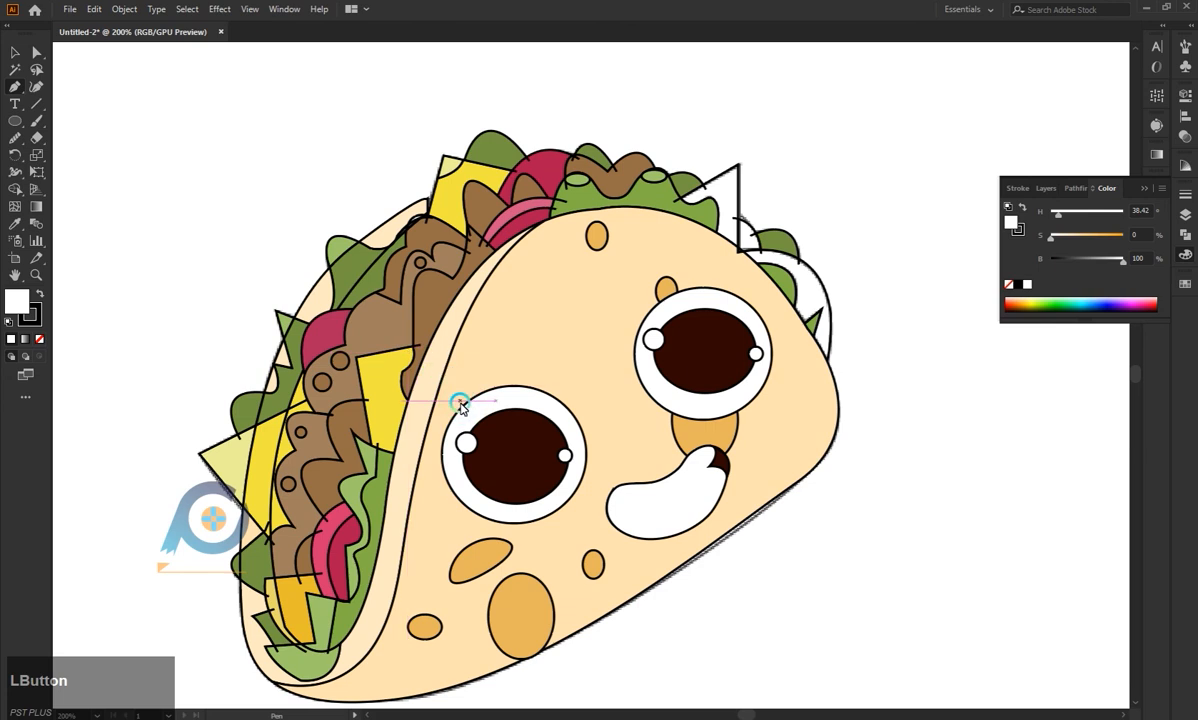
drag(709, 285, 909, 382)
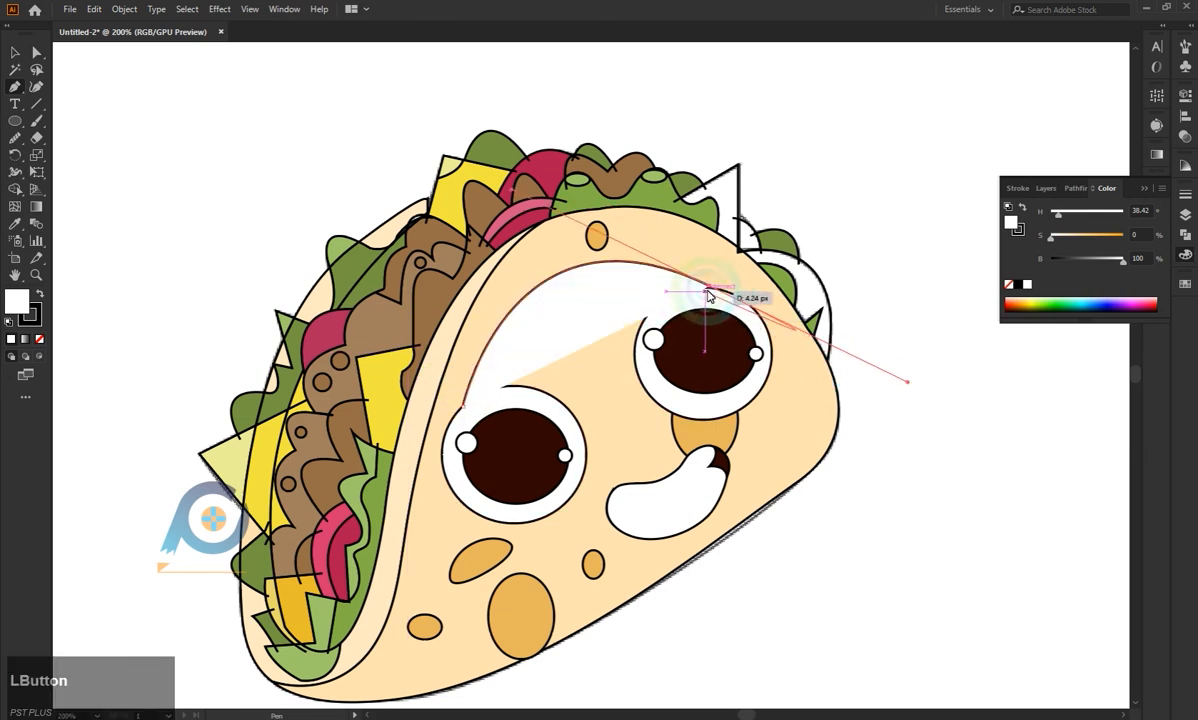
click(709, 287)
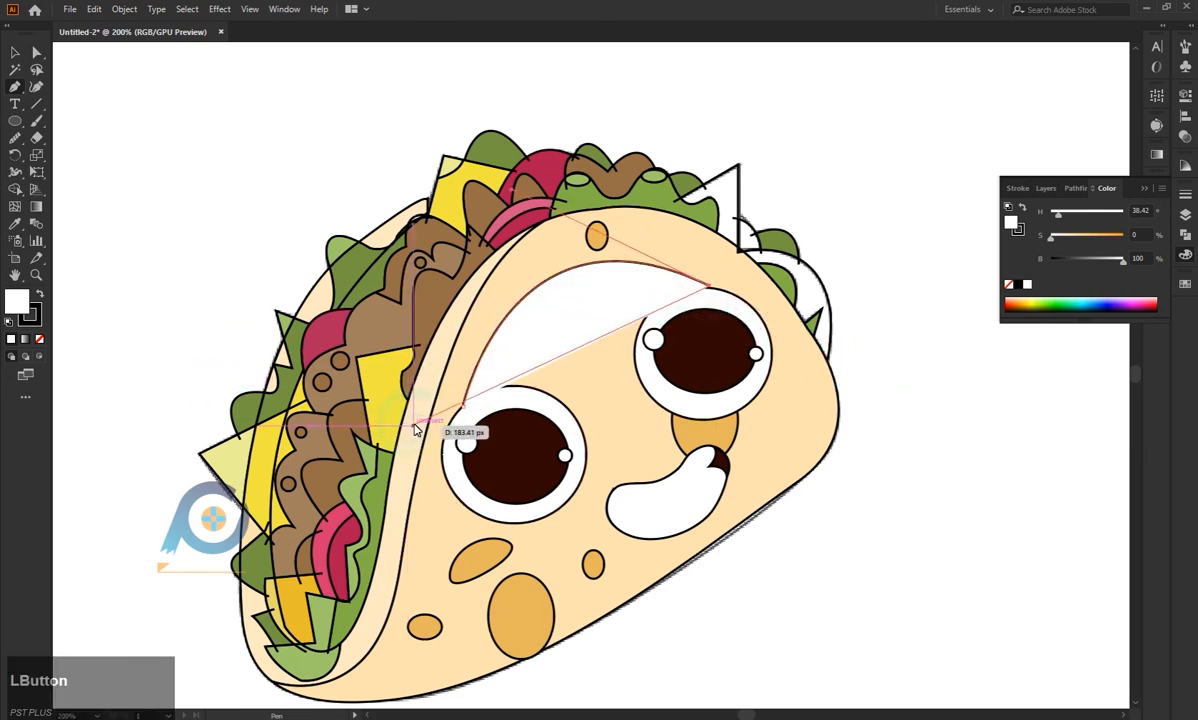
drag(549, 395, 524, 463)
click(549, 397)
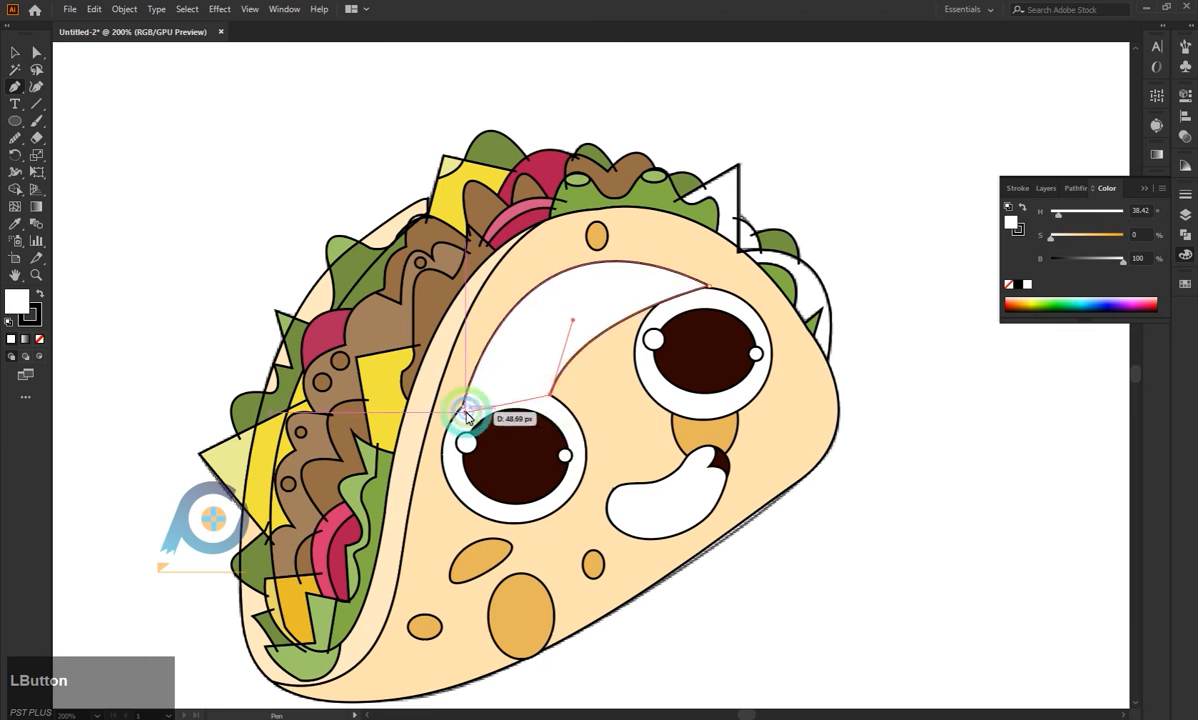
click(466, 406)
Select the left eye with its pupil and highlights and bring it in front of the curved patch.
click(15, 51)
click(569, 417)
shift+click(565, 455)
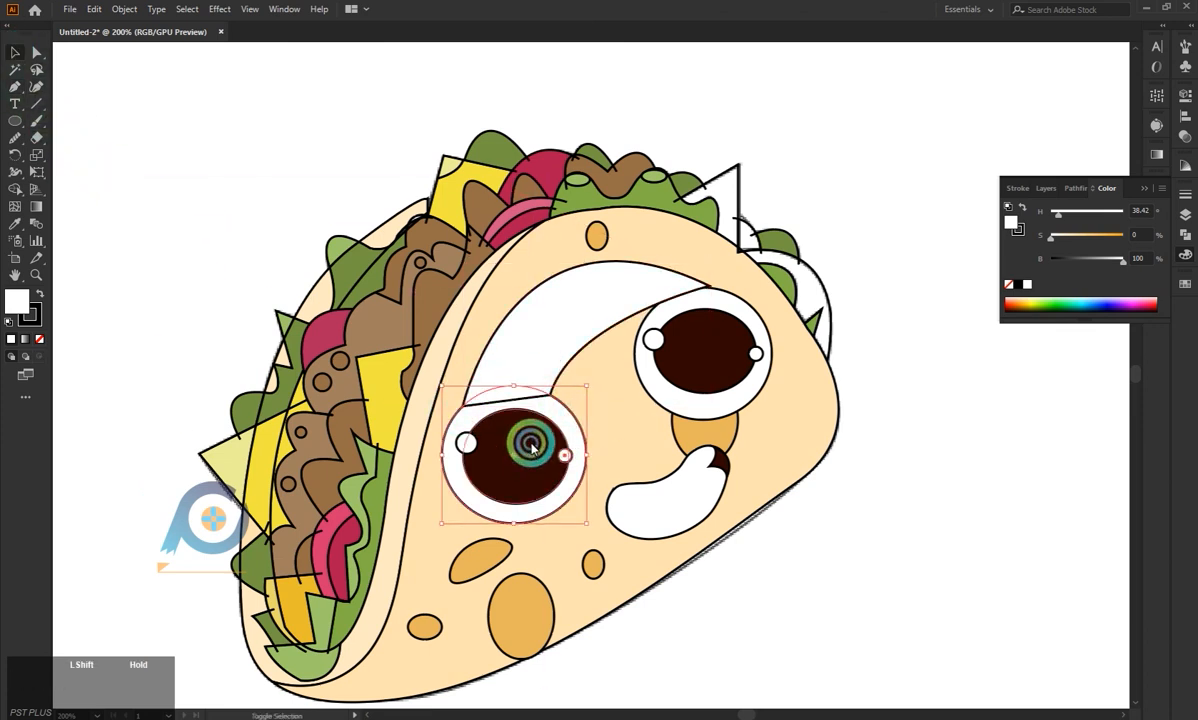
shift+click(468, 446)
right_click(548, 441)
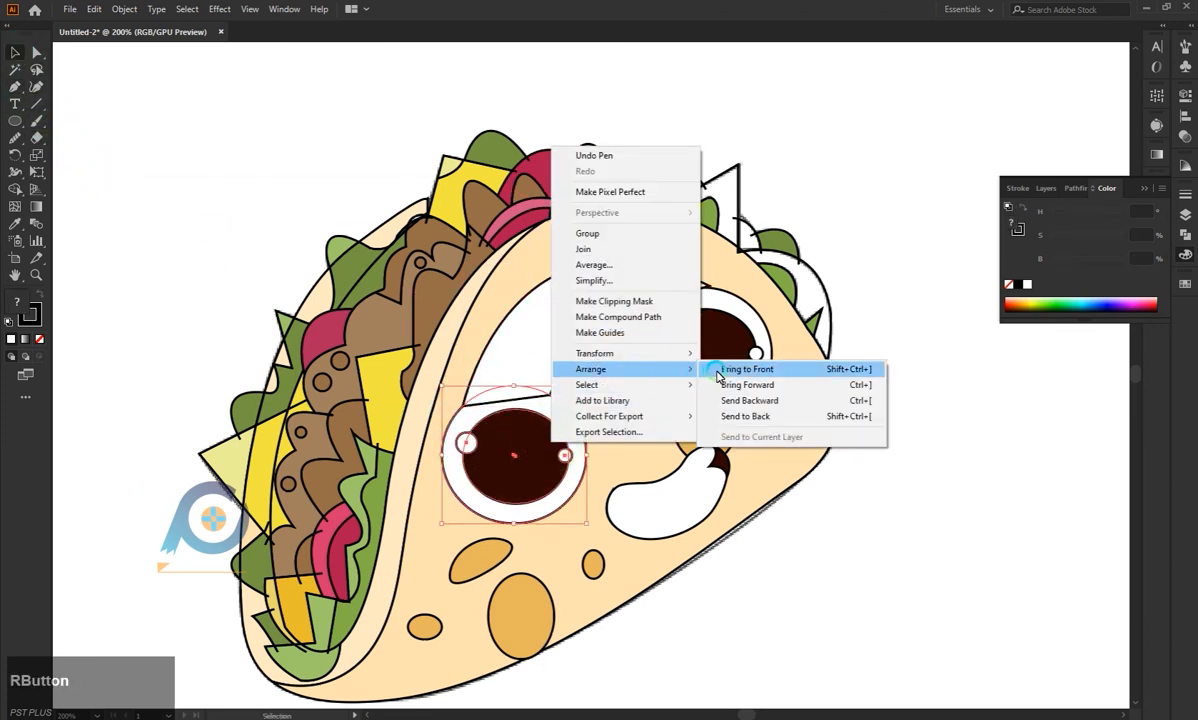
click(720, 366)
Fill the curved patch between the eyes with a pale cream based on the shell color, at H 41.25, S 18.82, B 100.
click(607, 318)
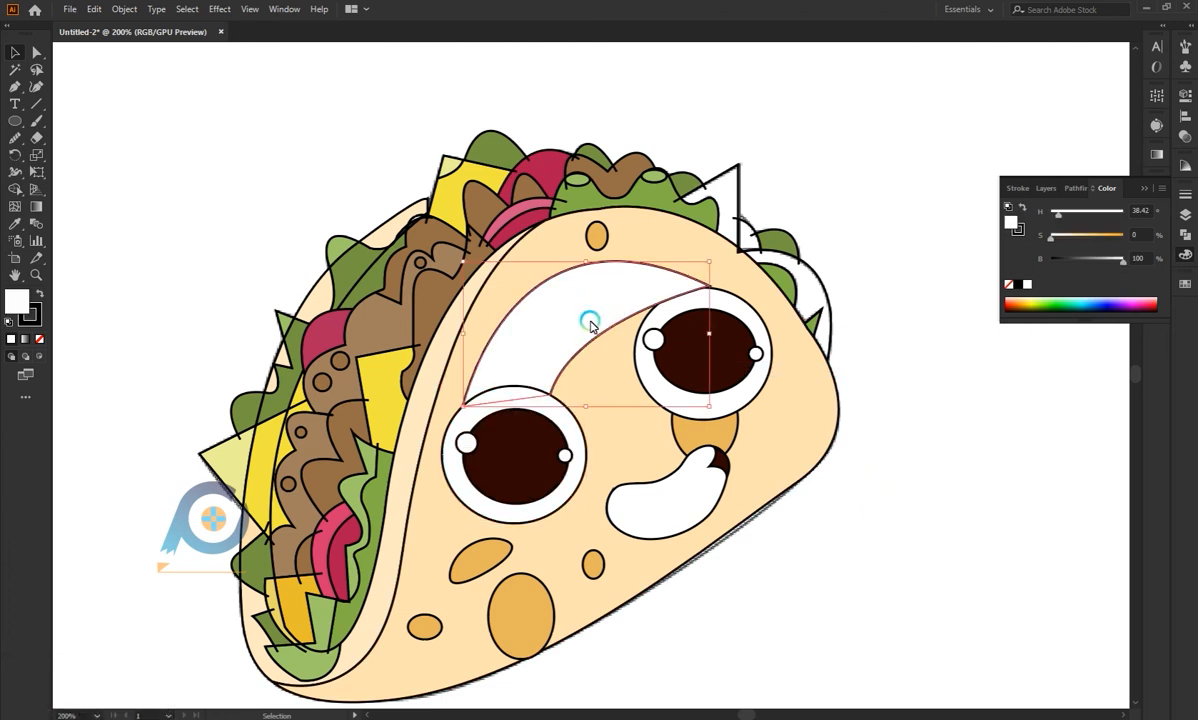
key(a)
key(i)
click(606, 376)
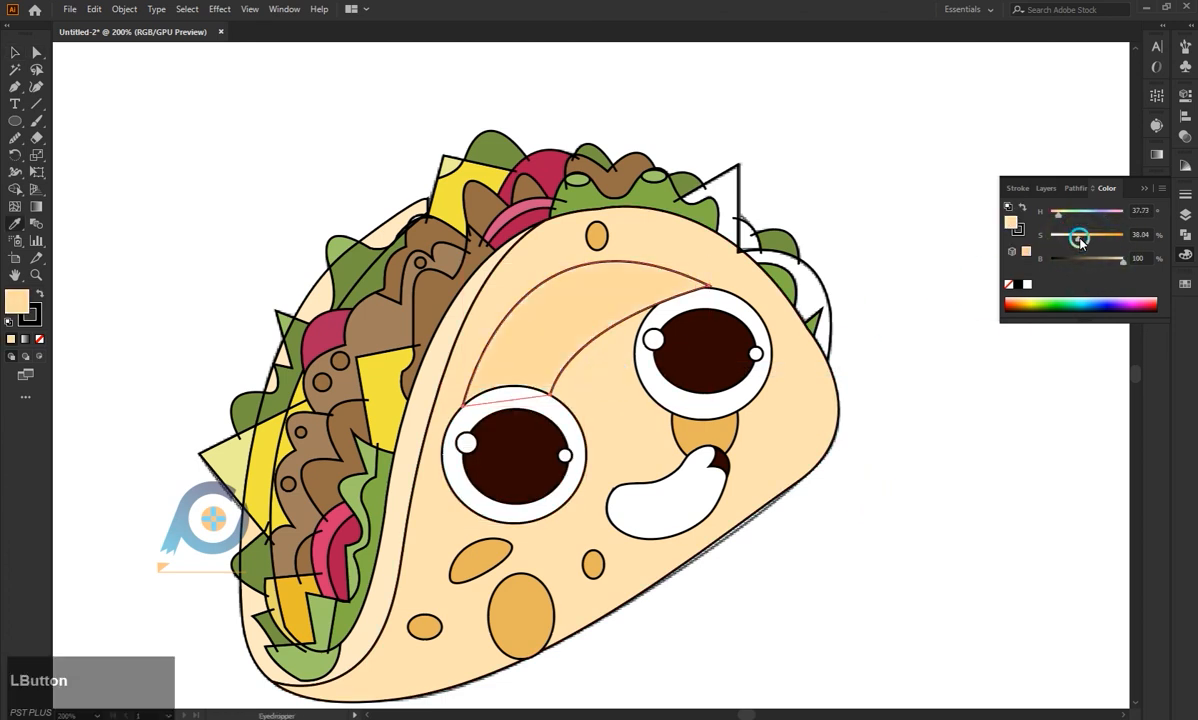
drag(1080, 242, 1057, 215)
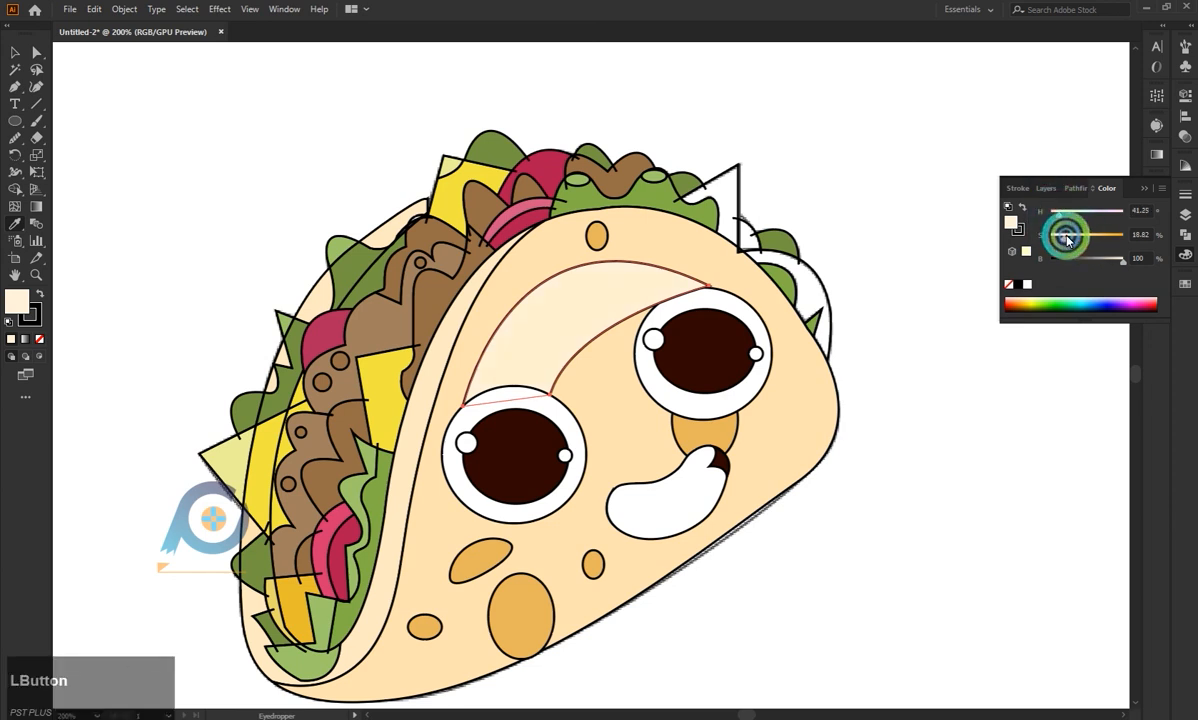
key(a)
click(937, 425)
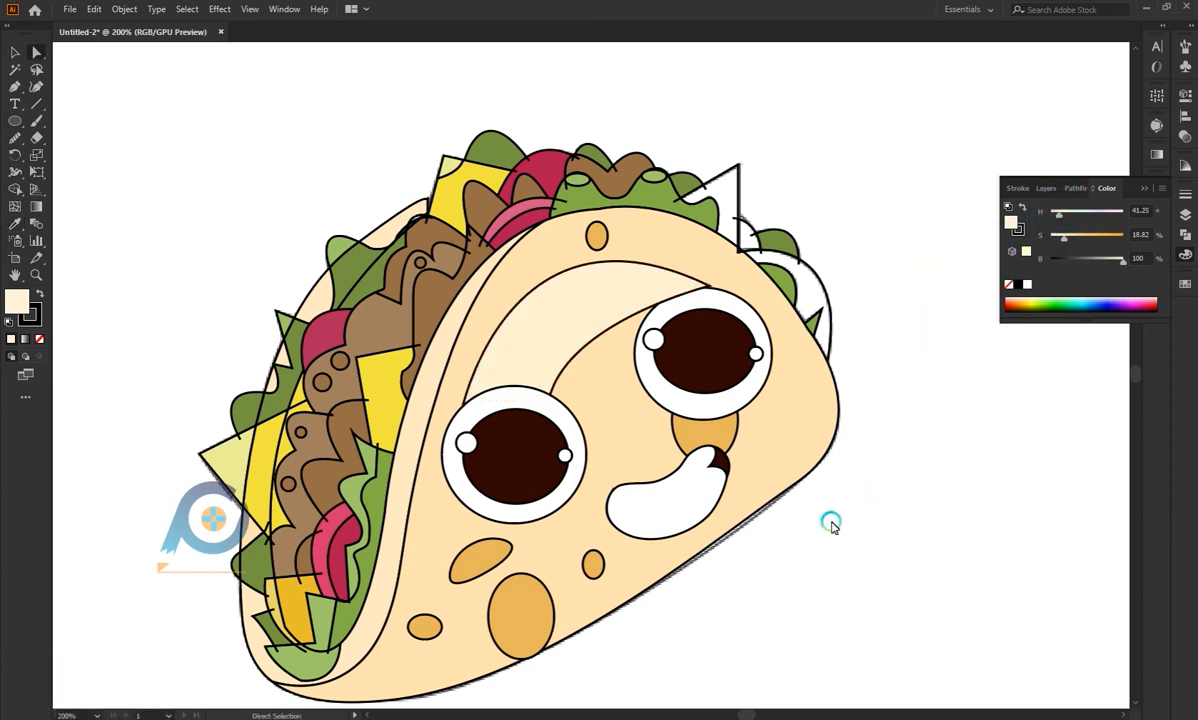
Recolor the large meat piece along the shell's inner rim to a dull reddish brown, at H 0, S 31.25, B 50.2.
click(438, 307)
drag(1088, 238, 1098, 240)
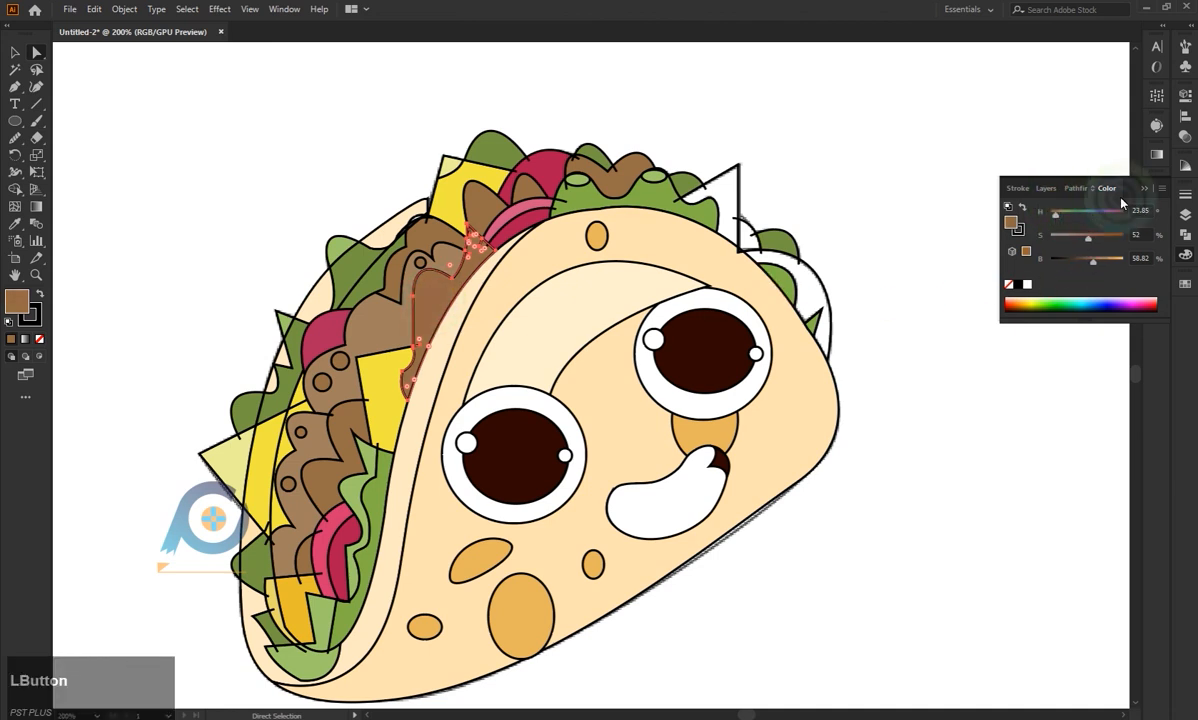
click(1161, 188)
click(1104, 270)
click(1072, 264)
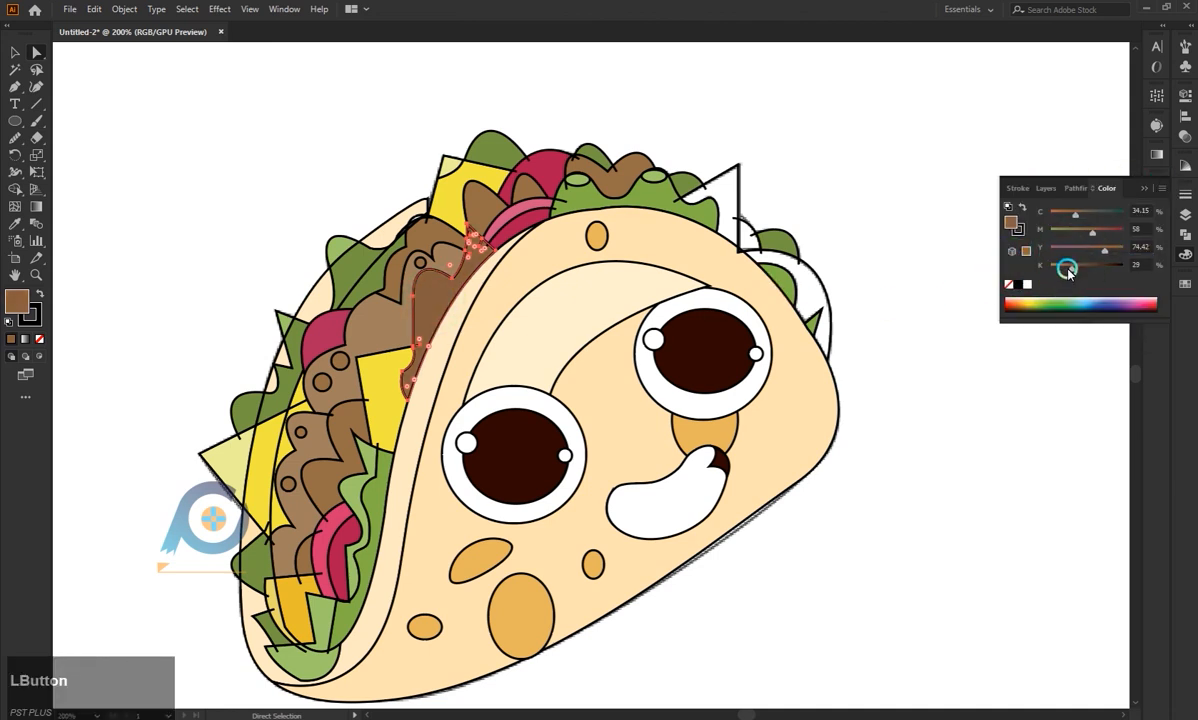
drag(1067, 268, 1090, 270)
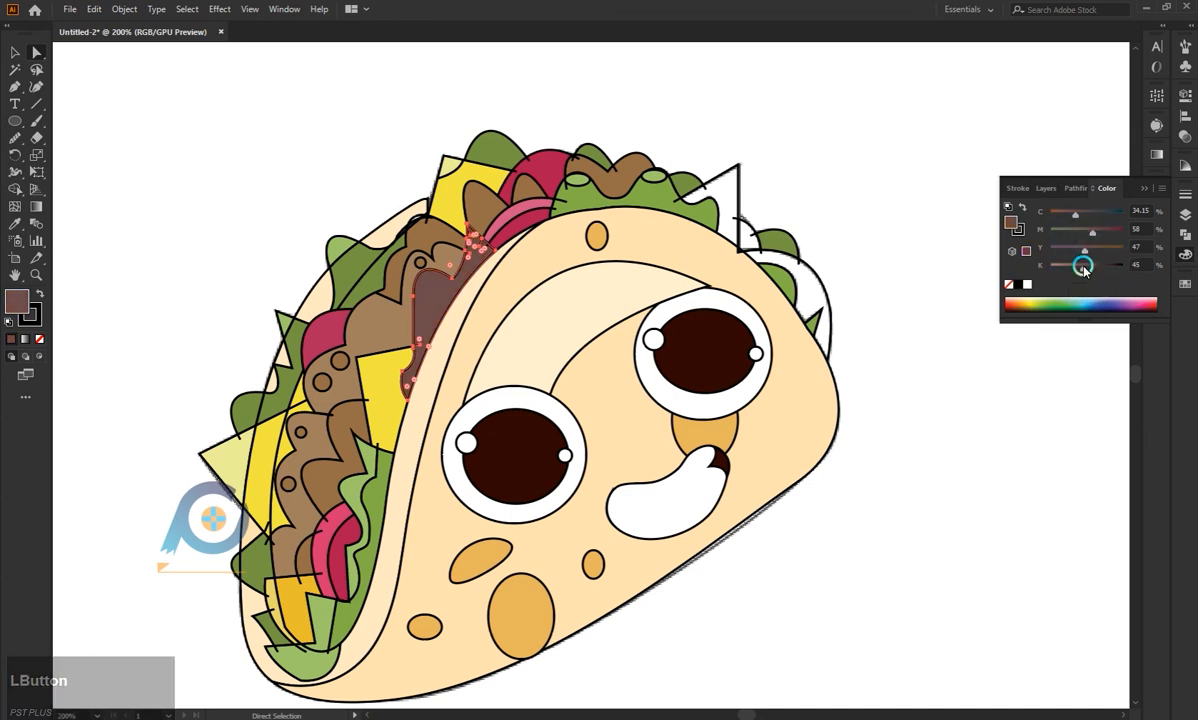
click(543, 107)
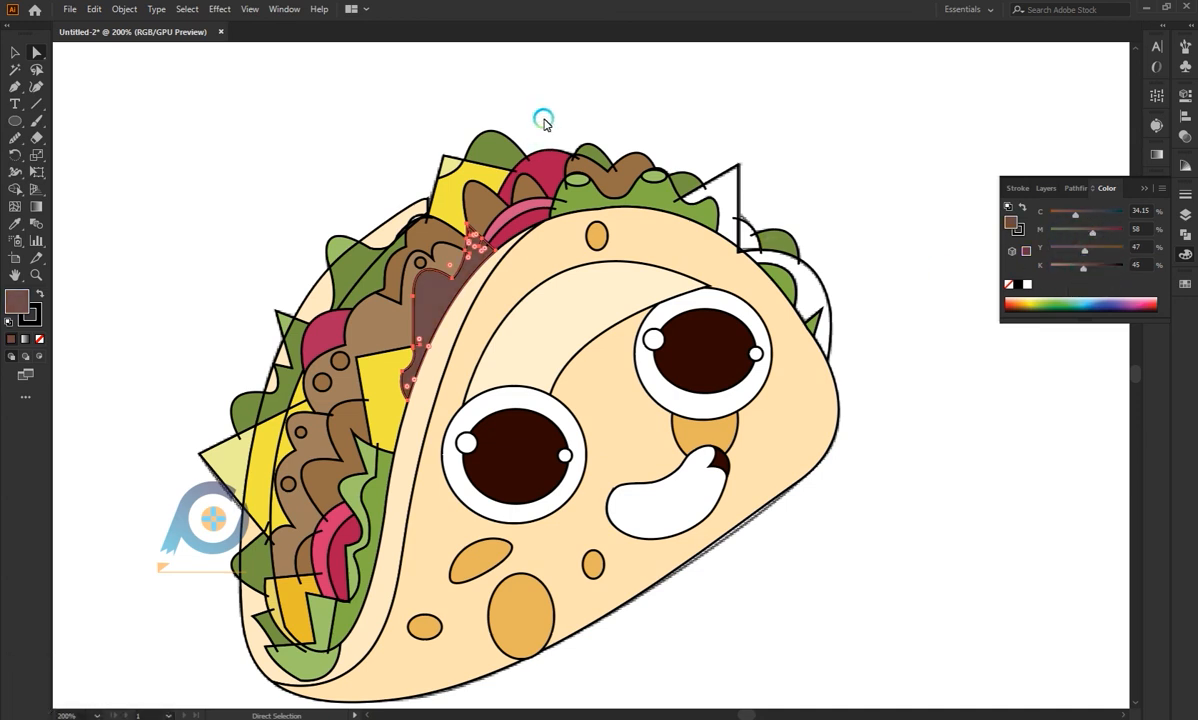
key(a)
click(440, 313)
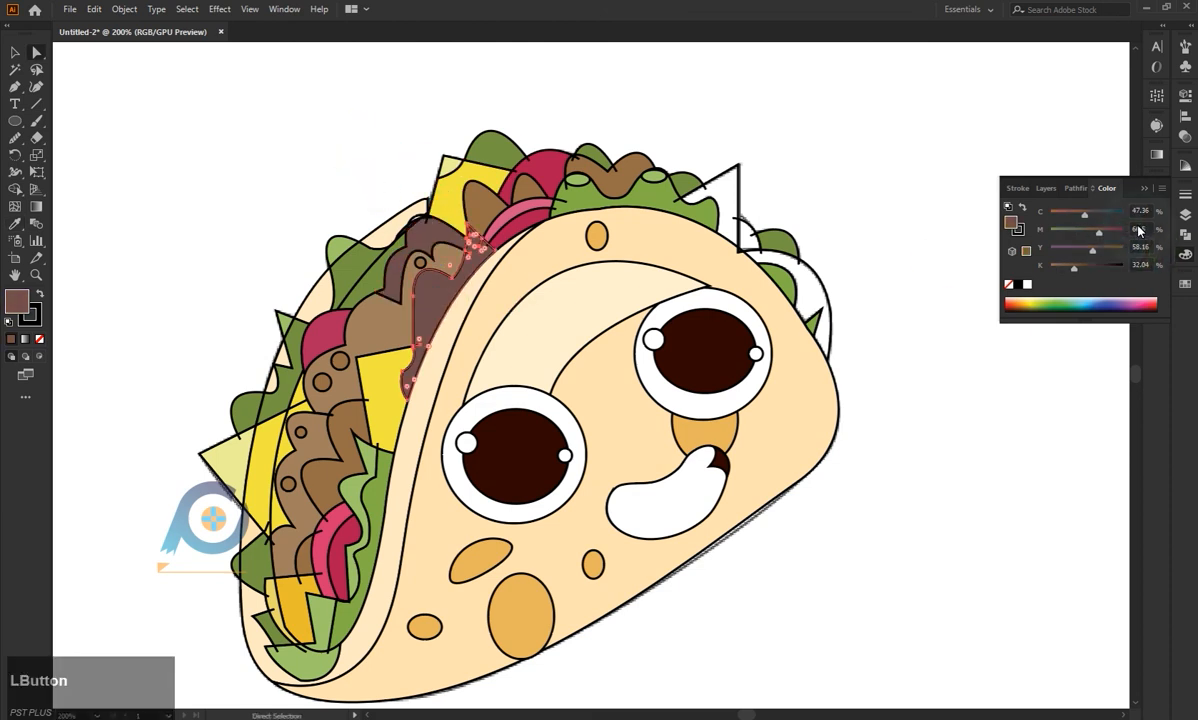
click(1161, 188)
click(1120, 243)
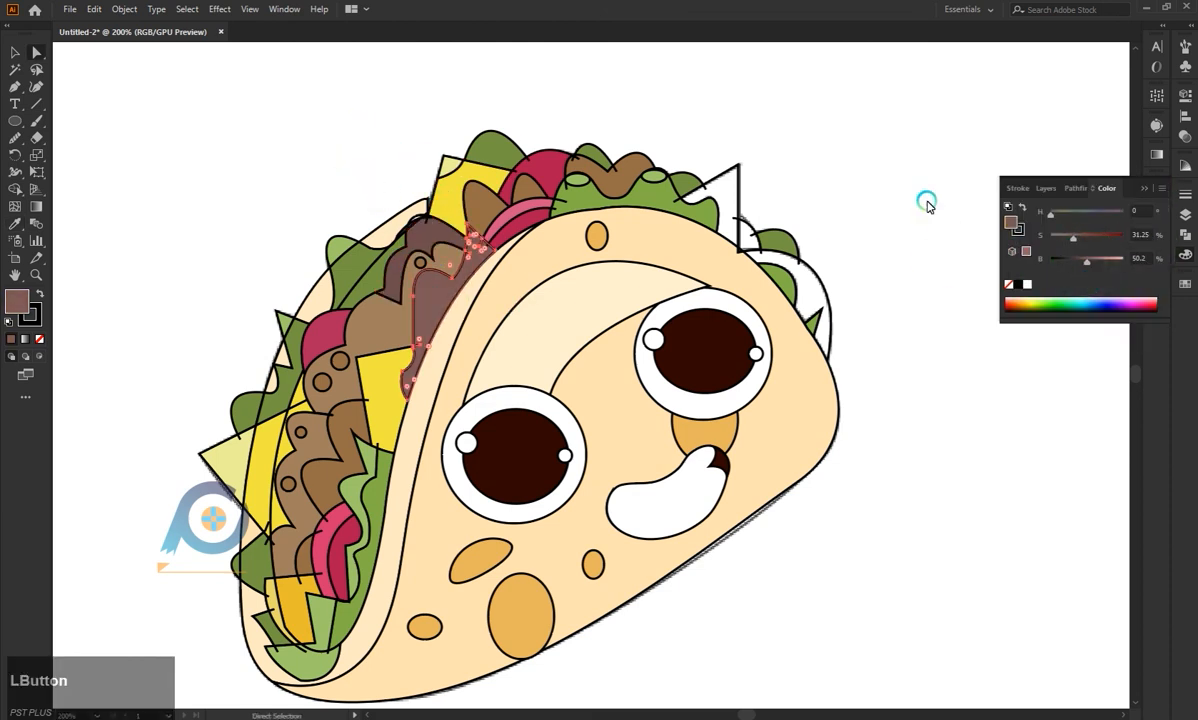
click(928, 206)
Apply the sampled reddish brown to the shaded meat piece above and to the round spots on the middle meat piece.
click(445, 234)
key(i)
click(430, 309)
key(a)
click(341, 363)
key(i)
click(427, 325)
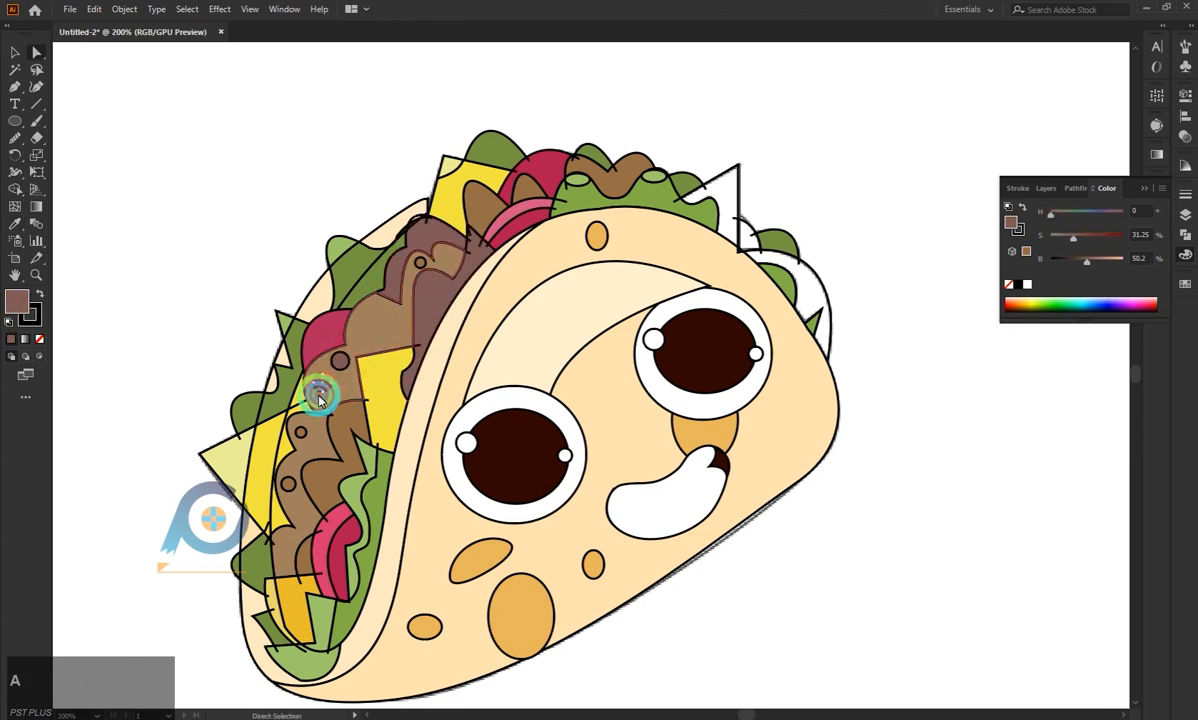
Apply the same reddish brown to the spots and shaded areas of the lower meat pieces down the left side.
click(303, 431)
key(i)
click(320, 384)
key(a)
click(288, 484)
key(i)
click(302, 432)
key(a)
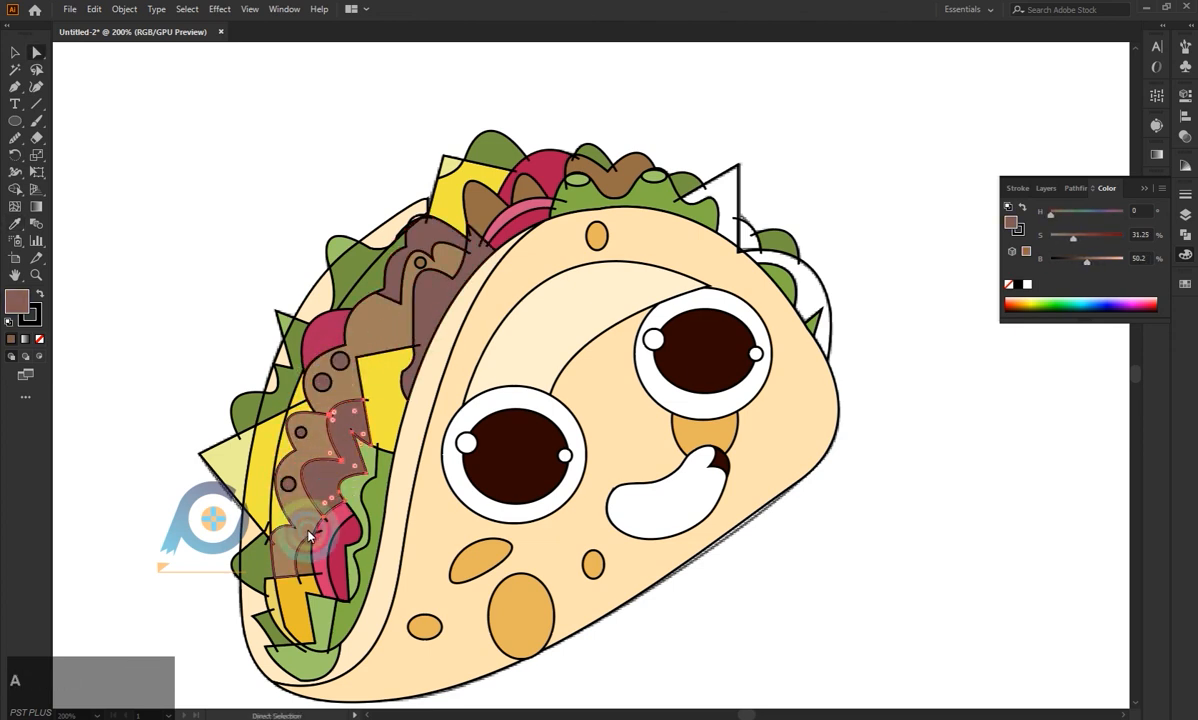
click(308, 538)
key(i)
click(340, 473)
key(a)
Apply the reddish brown to the three meat pieces along the taco's top, around the tomato slices and behind the lettuce.
click(481, 213)
key(i)
click(479, 253)
click(526, 189)
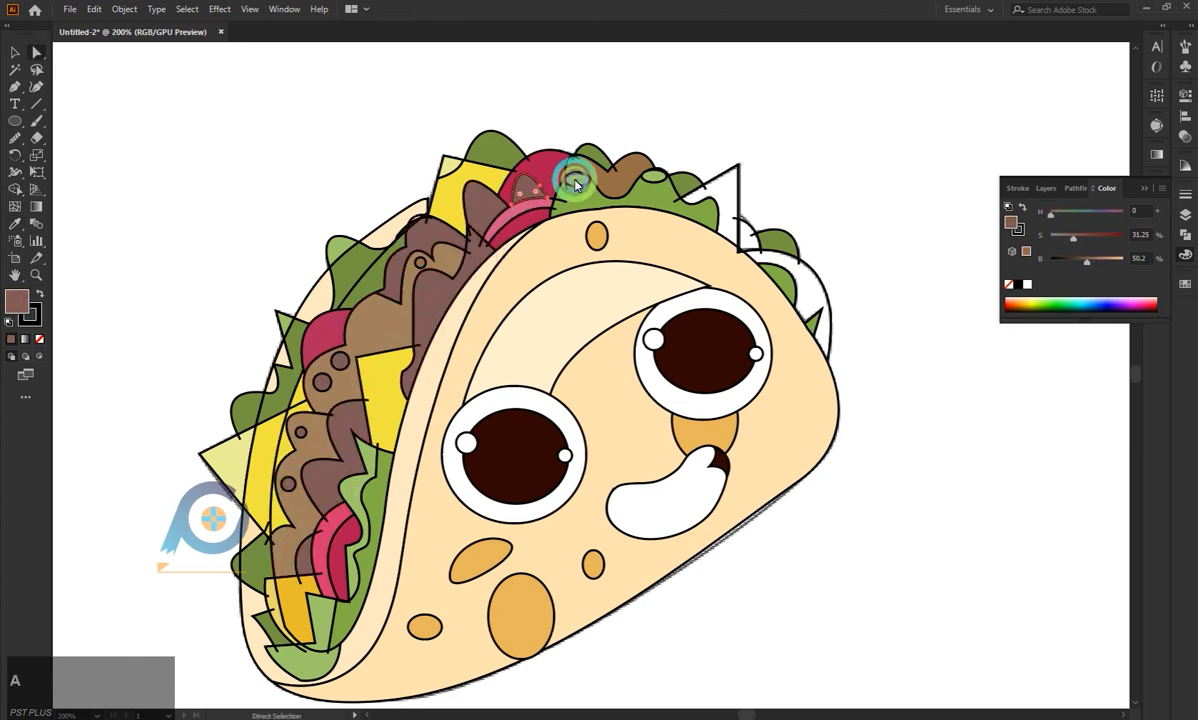
click(613, 184)
key(i)
click(529, 192)
key(a)
click(677, 128)
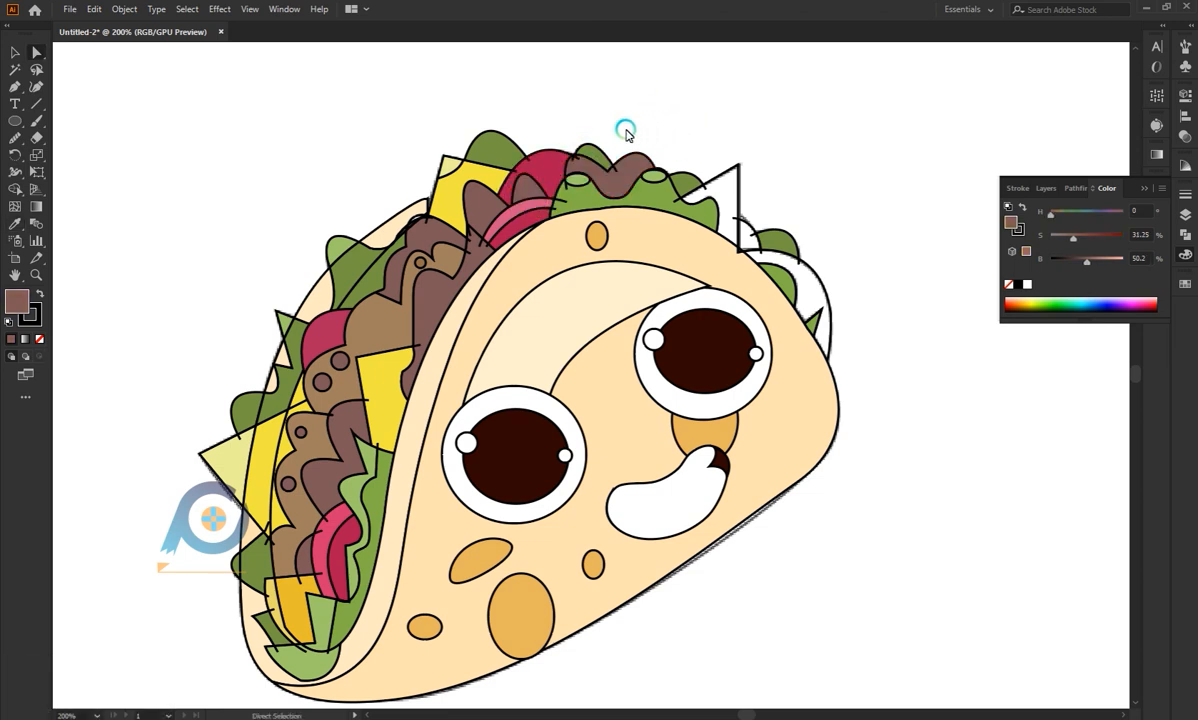
Recolor the front of the shell to a darker tan, with magenta 16%, yellow 34.1% and black 6%.
click(606, 440)
click(1020, 252)
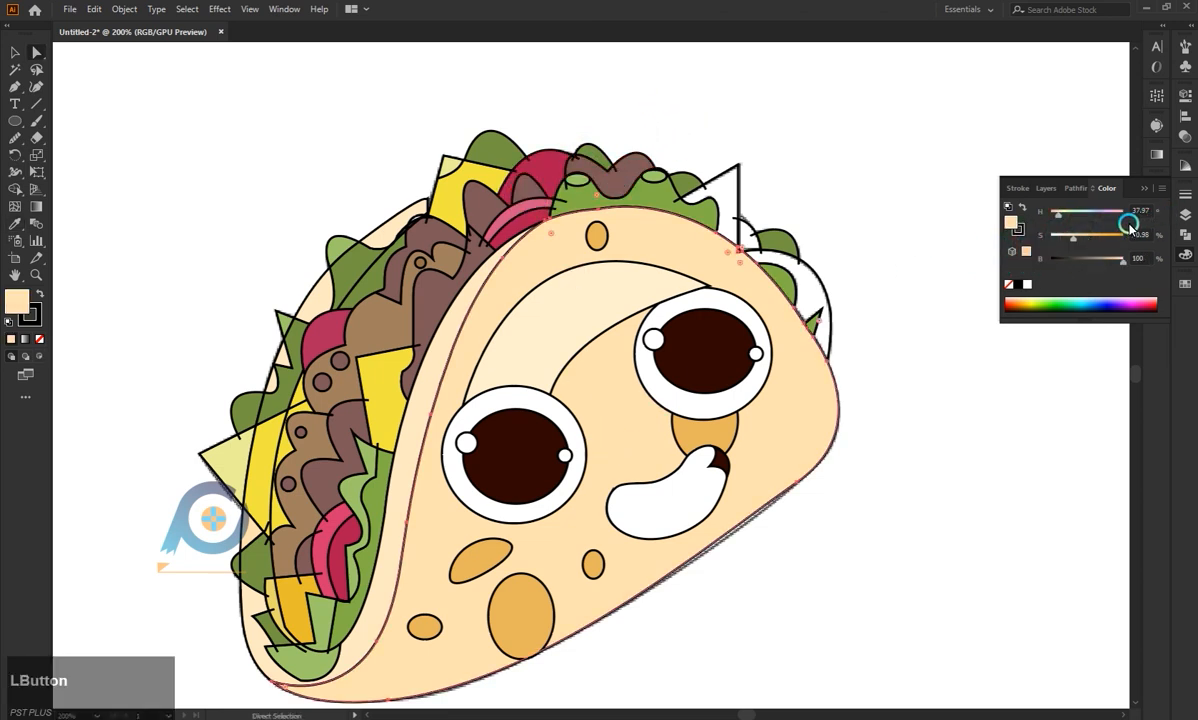
click(1160, 189)
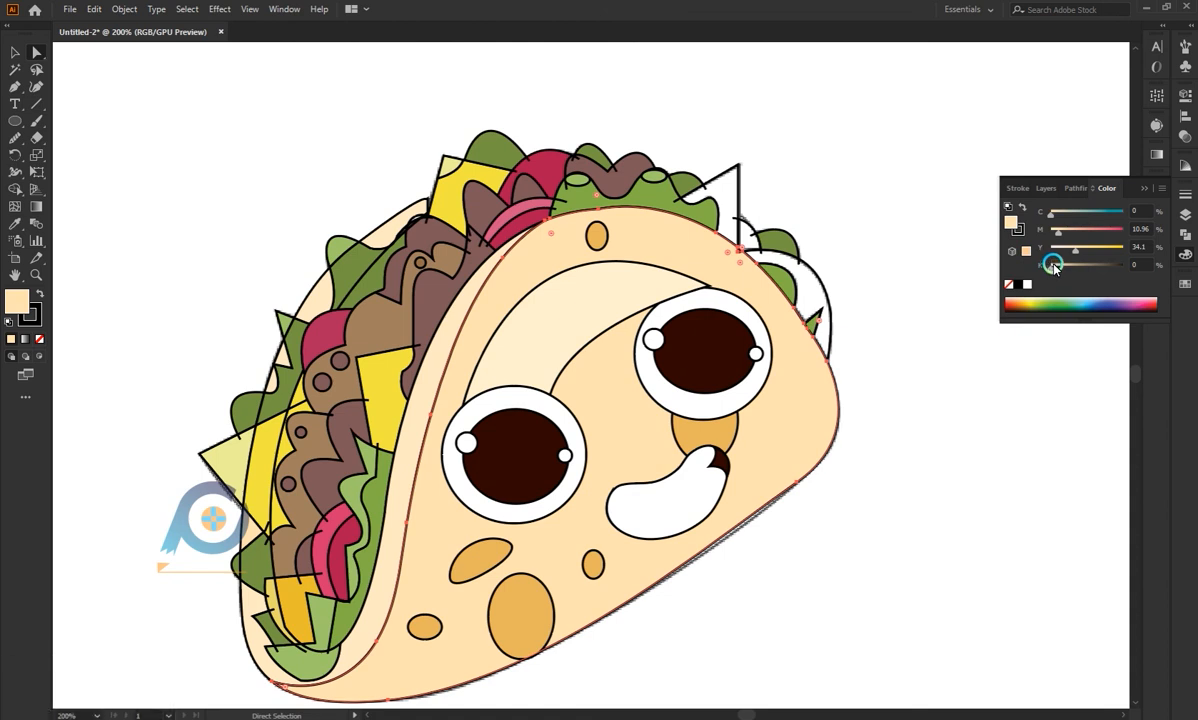
drag(1054, 229, 1059, 270)
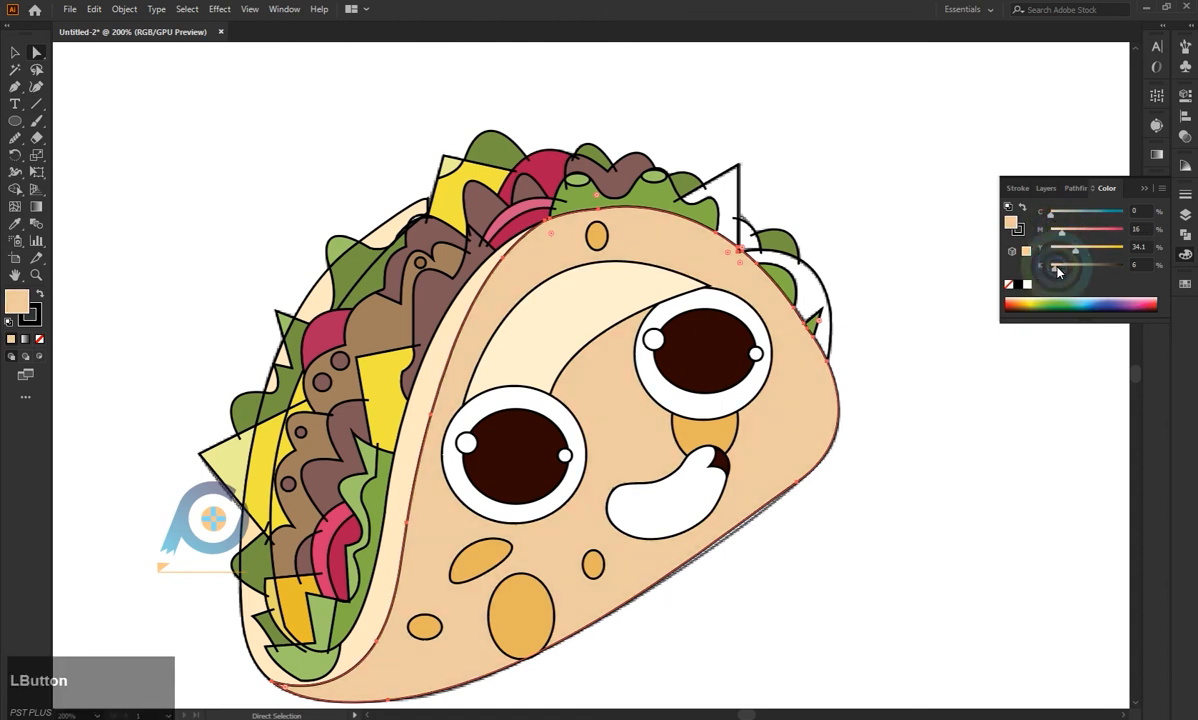
Darken the front shell's fill further to cyan 5.18%, magenta 19.76%, yellow 37.67% and black 5%.
click(1160, 188)
click(1120, 229)
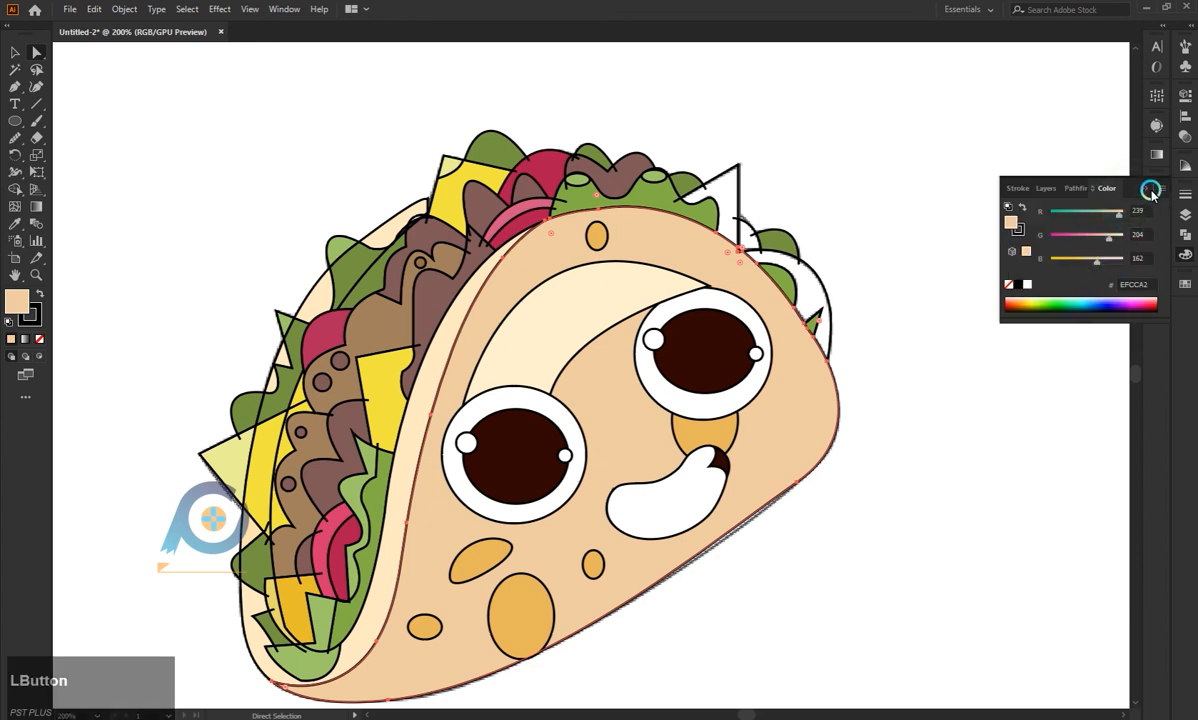
click(1158, 188)
click(1117, 283)
click(1158, 188)
click(1110, 260)
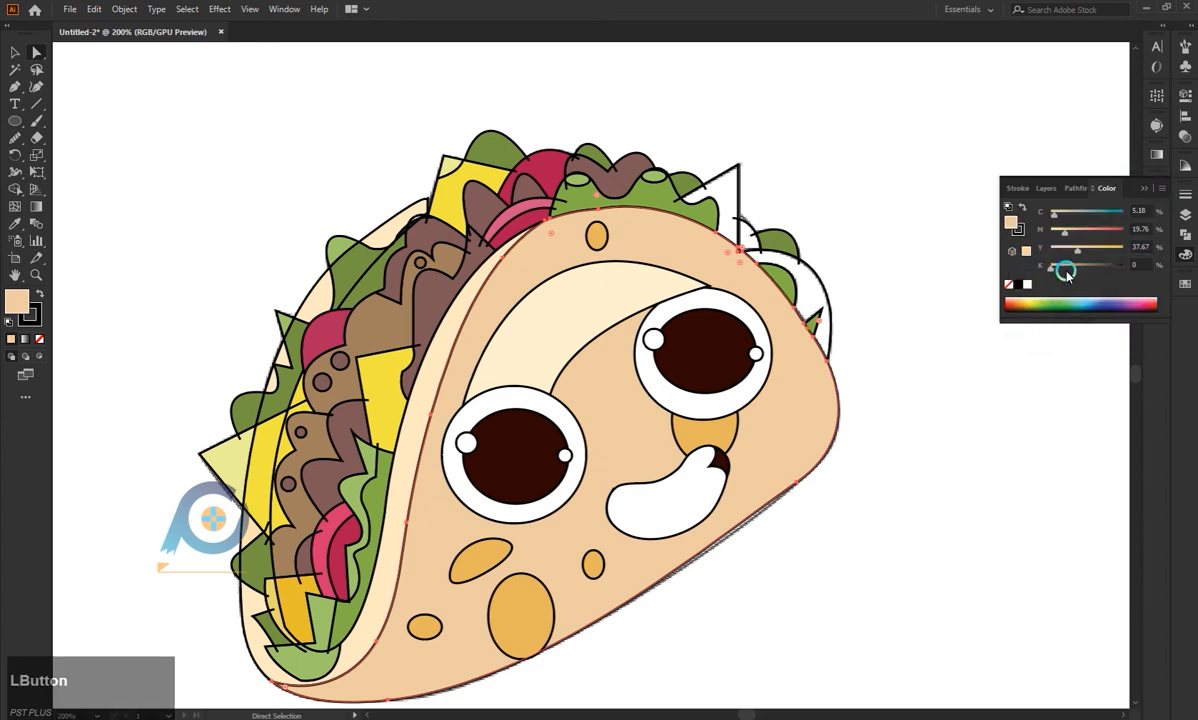
drag(1070, 265, 1059, 271)
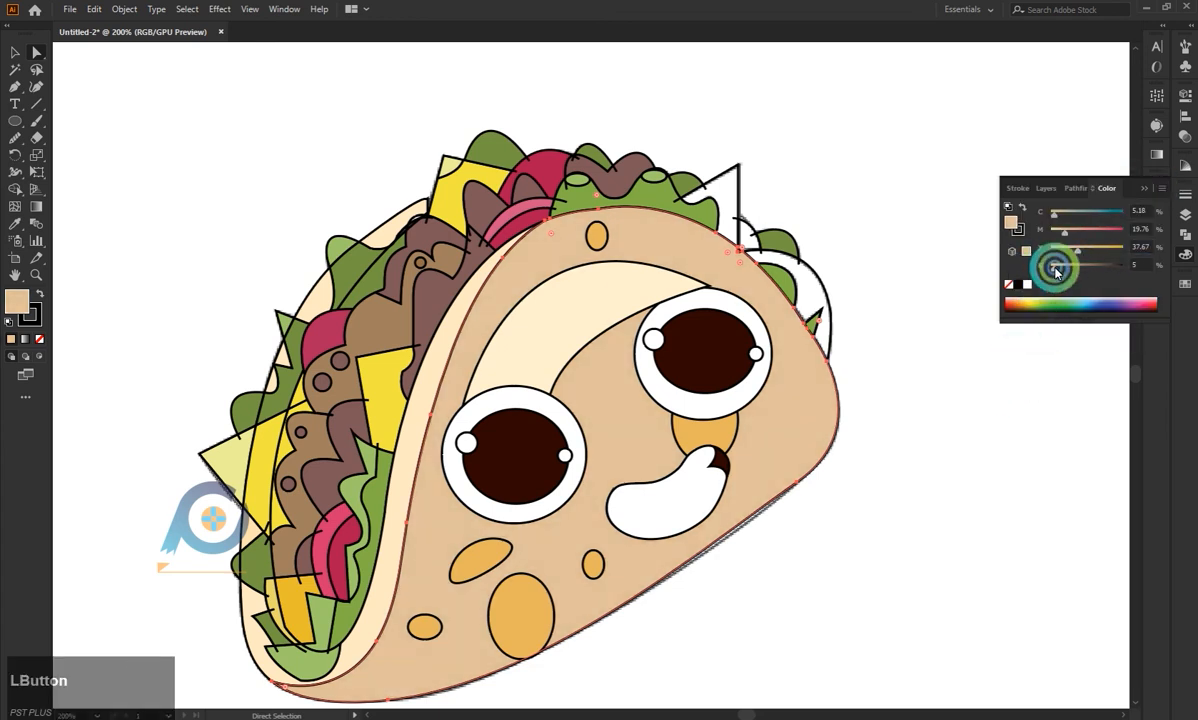
Select the whole taco artwork and remove its black outline stroke.
scroll(668, 489, down, 3)
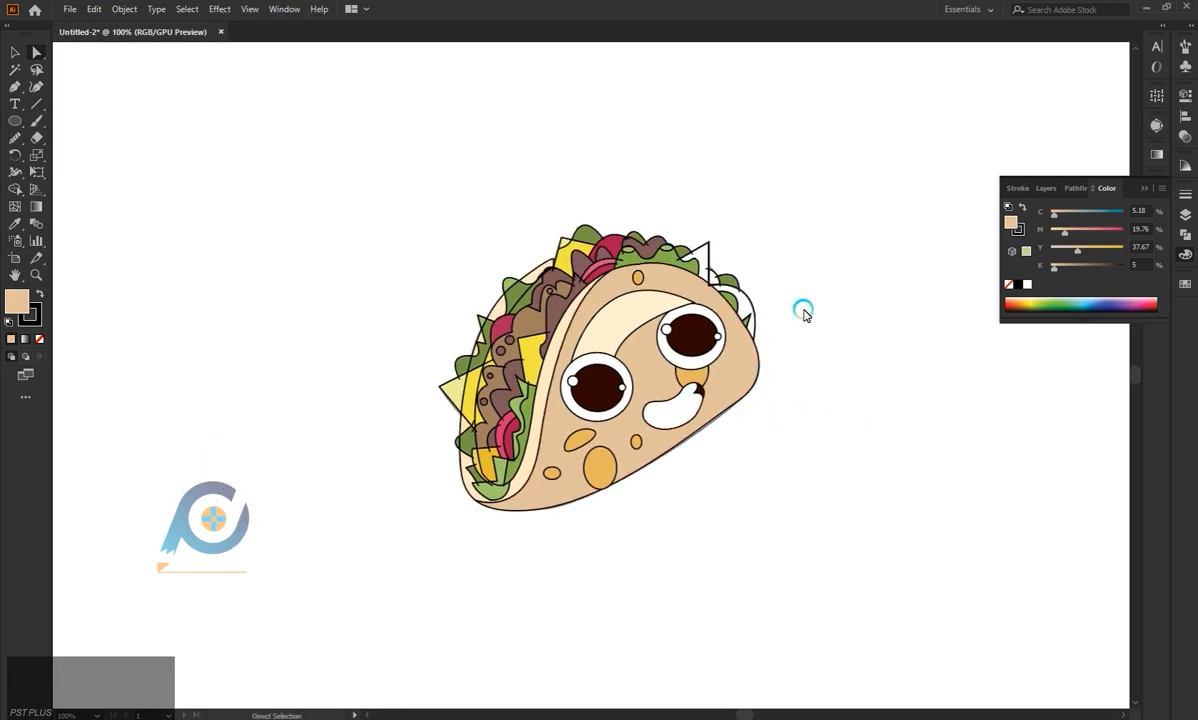
drag(321, 120, 754, 586)
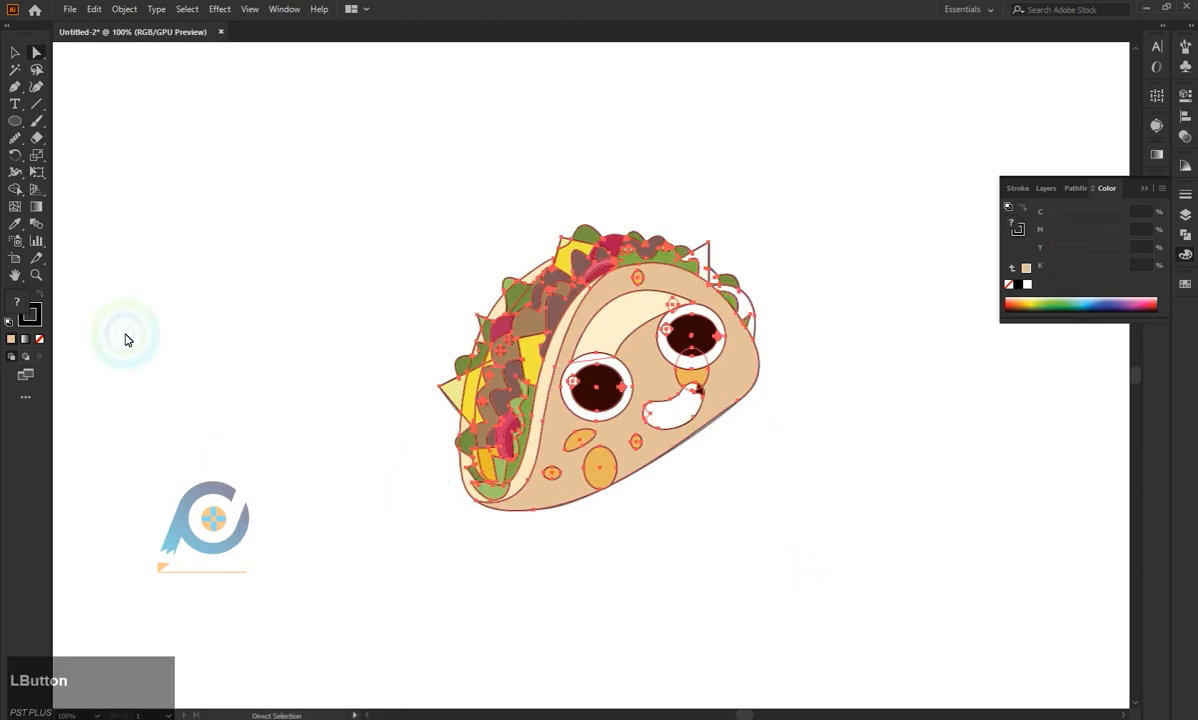
key(x)
click(38, 338)
click(791, 181)
Fill the white cheese corner at the upper right with the sampled cheese yellow and the small piece beside it with meat brown.
scroll(791, 230, up, 1)
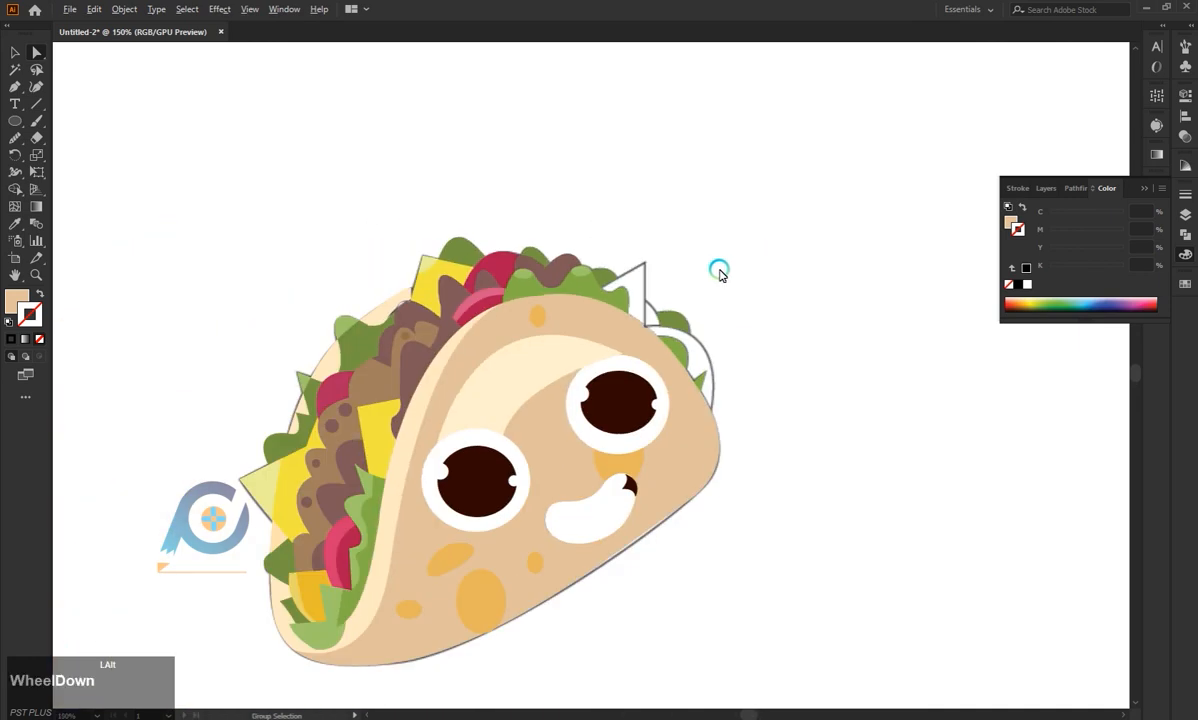
key(i)
click(430, 276)
key(a)
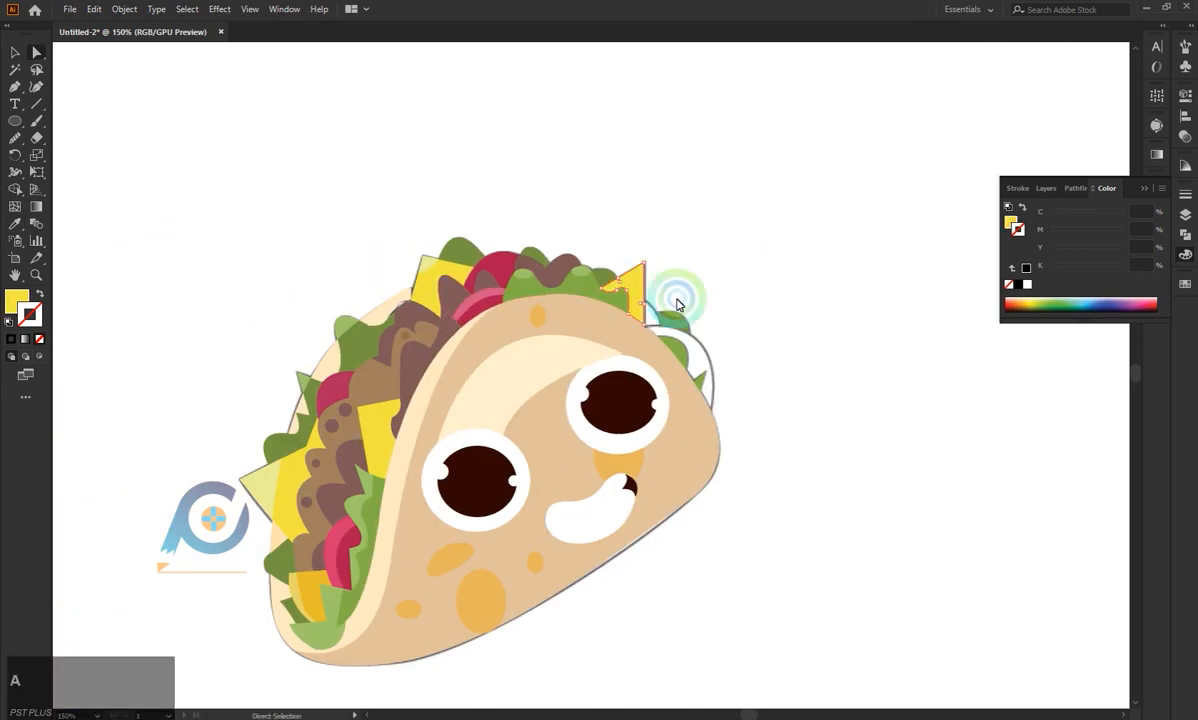
click(653, 314)
key(i)
click(564, 267)
key(a)
Fill the white tomato slice behind the shell's right edge with the sampled tomato red.
click(693, 345)
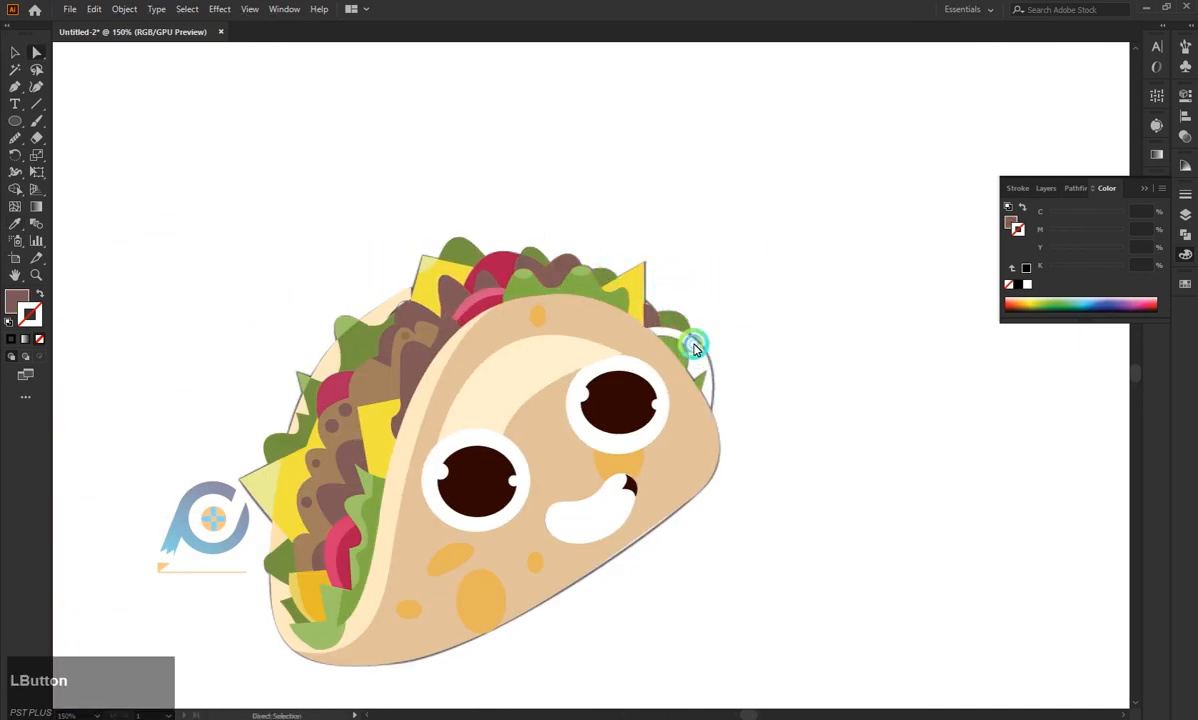
key(i)
click(494, 304)
key(a)
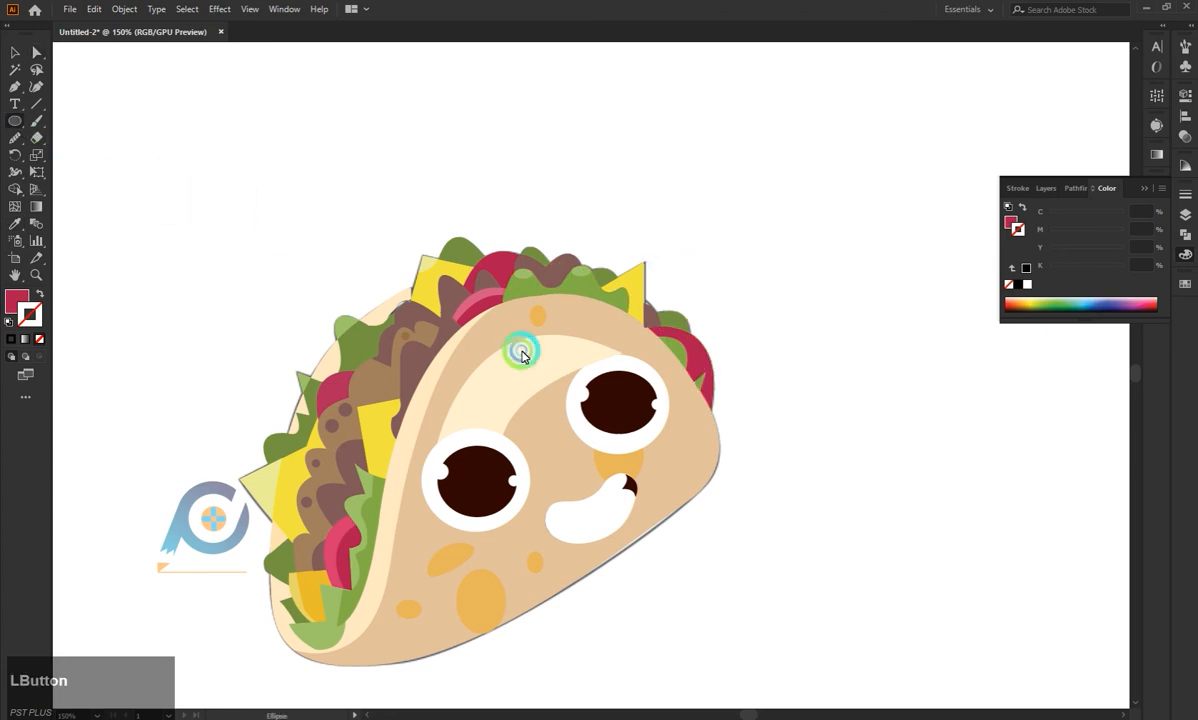
Draw a narrow tilted red ellipse over the shell's right edge, just below the tomato slice.
mouse_move(678, 443)
mouse_down()
mouse_move(690, 441)
mouse_move(662, 448)
mouse_up()
scroll(697, 443, up, 3)
drag(671, 367, 469, 443)
Place a dark brown corner shape at the left end of the smile, matching its right corner.
scroll(687, 361, down, 3)
click(584, 497)
scroll(580, 500, up, 3)
drag(550, 483, 543, 455)
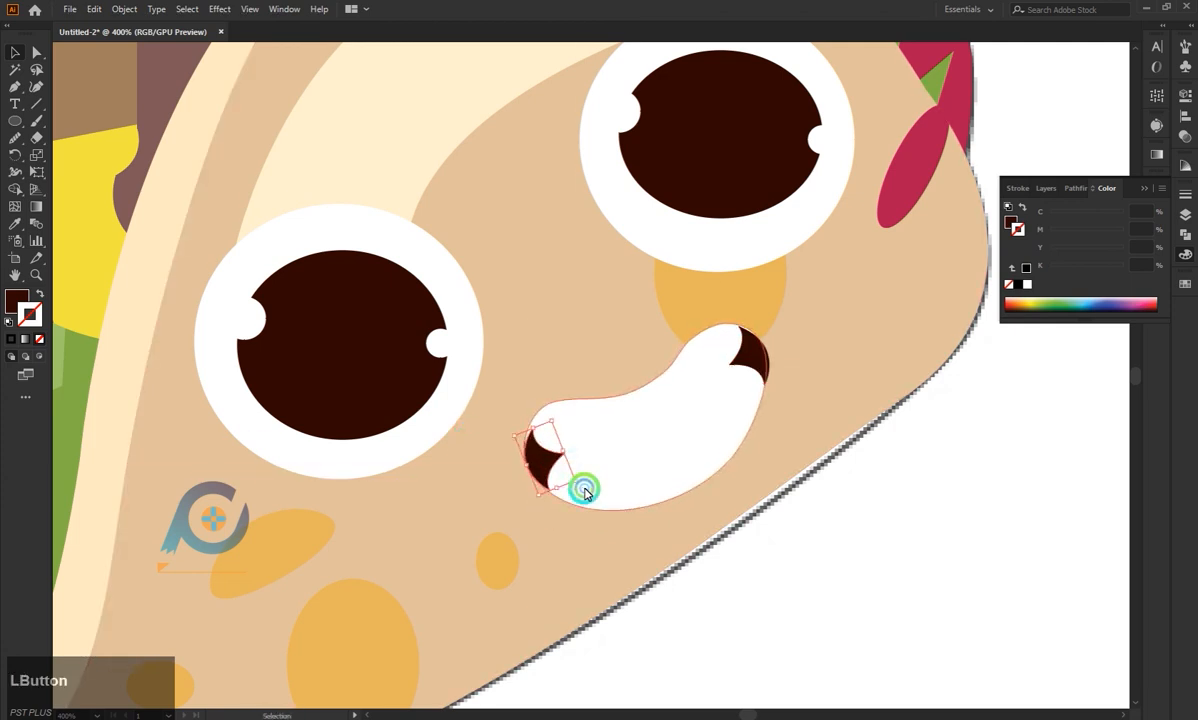
Hide the layer holding the original sketch behind the taco artwork.
scroll(586, 492, down, 5)
click(1182, 259)
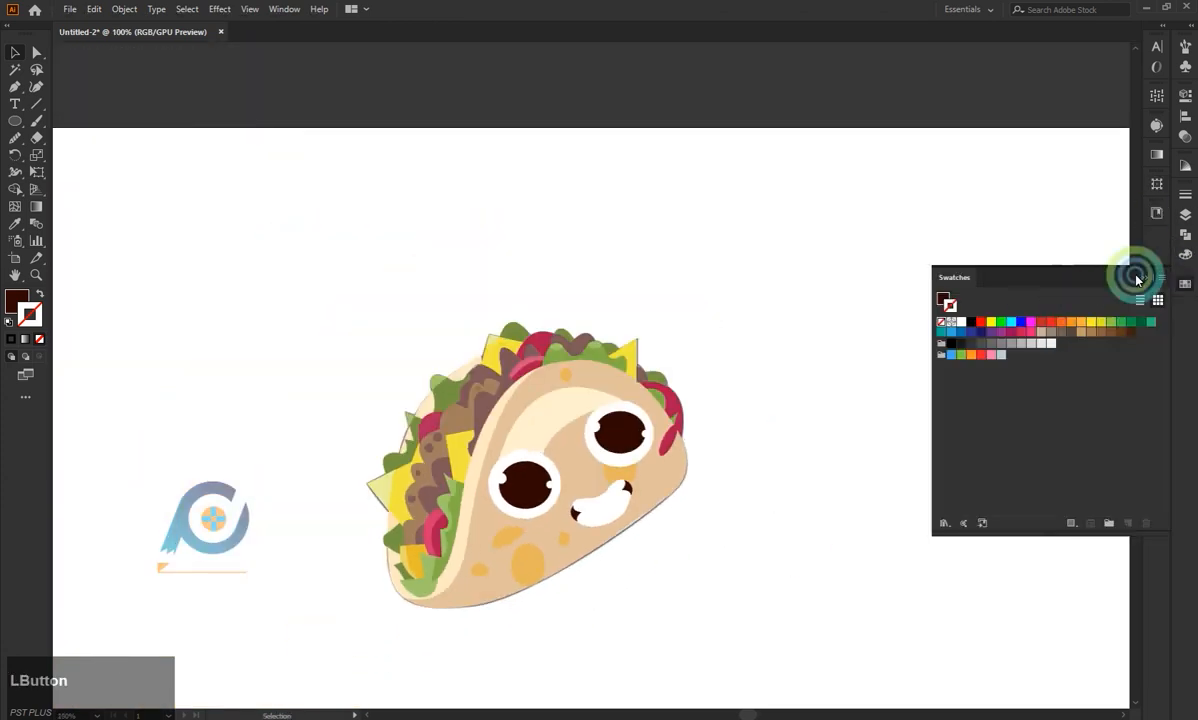
click(1143, 278)
click(1185, 215)
click(1011, 225)
scroll(687, 281, down, 1)
scroll(770, 310, up, 1)
click(1146, 188)
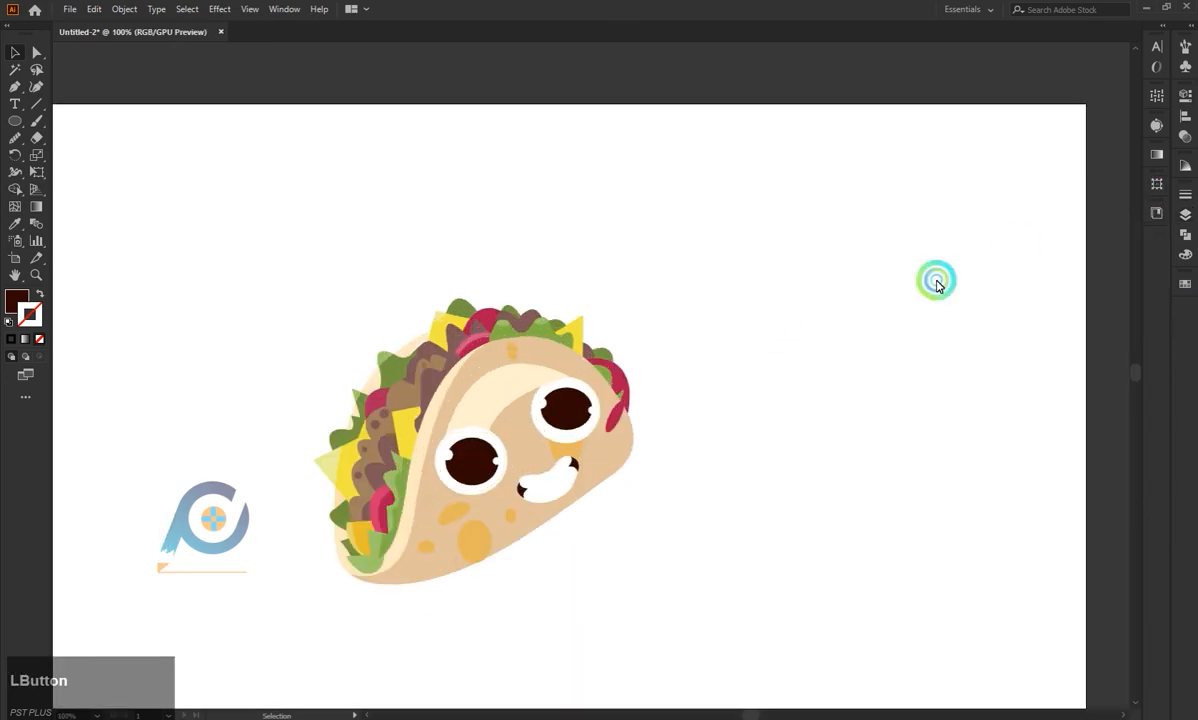